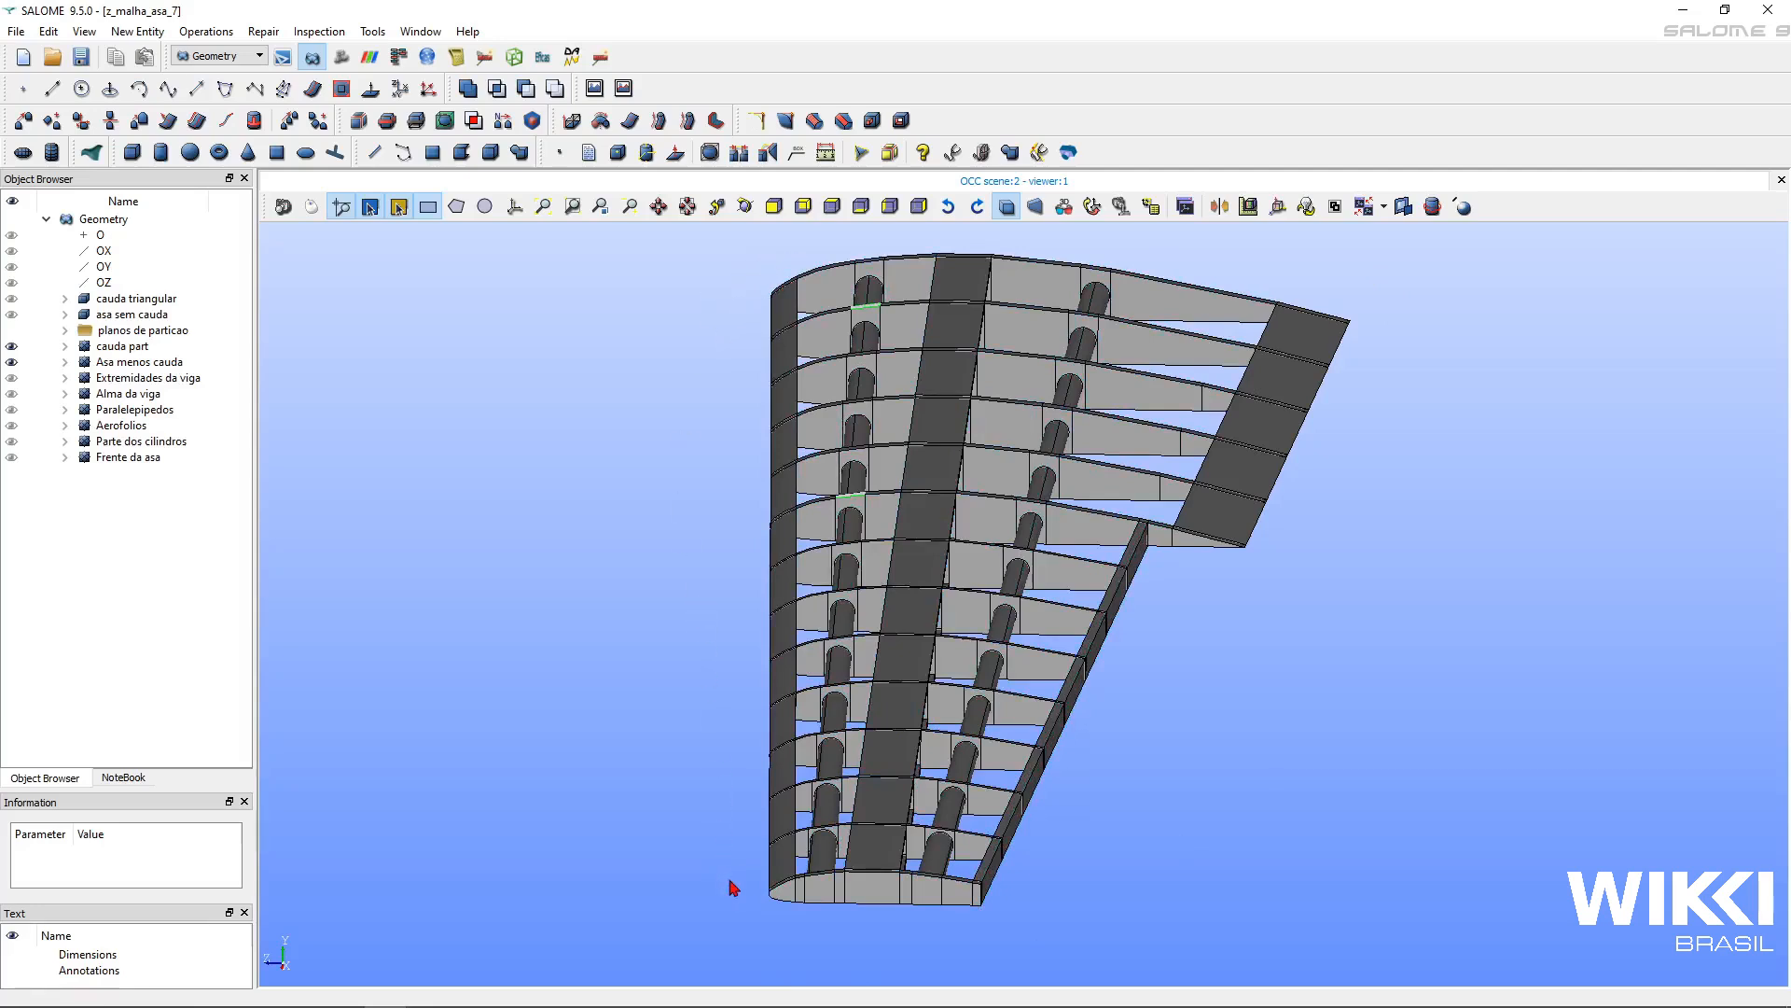
- Switch to the Mesh module and hide the coordinate axes trihedron in the VTK scene
{"action": "left_click", "coordinate": [235, 64]}
{"action": "left_click", "coordinate": [222, 110]}
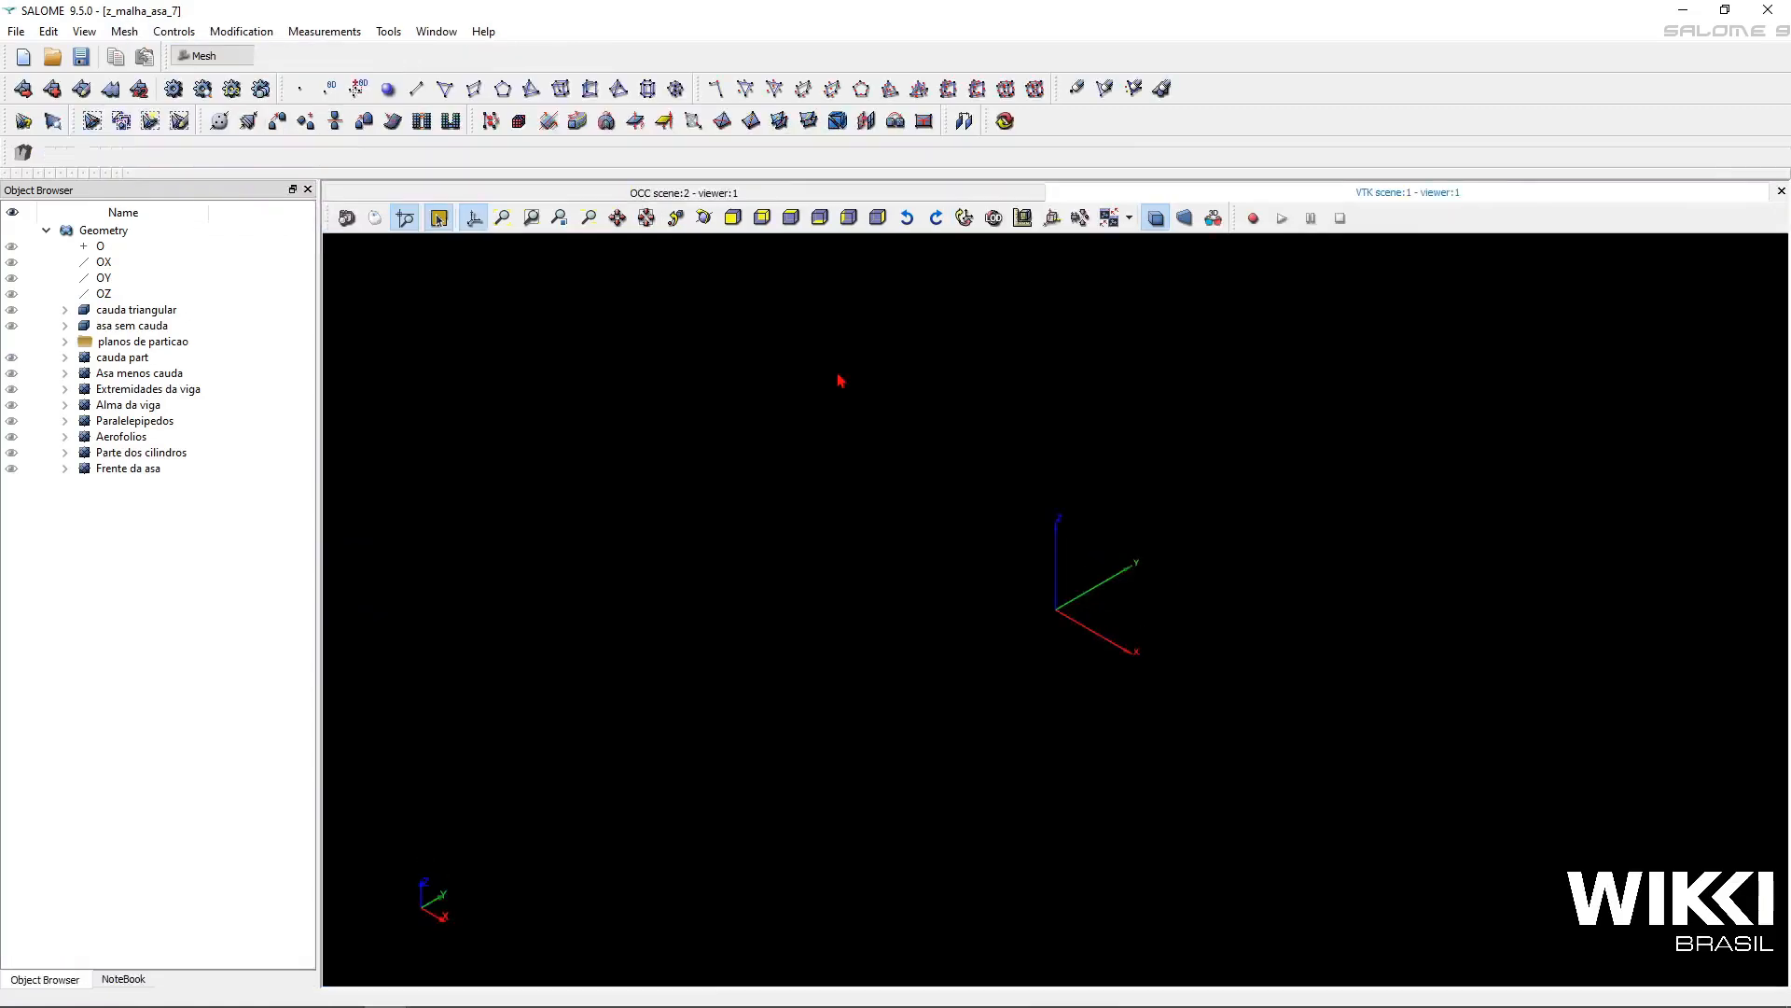
{"action": "left_click", "coordinate": [561, 206]}
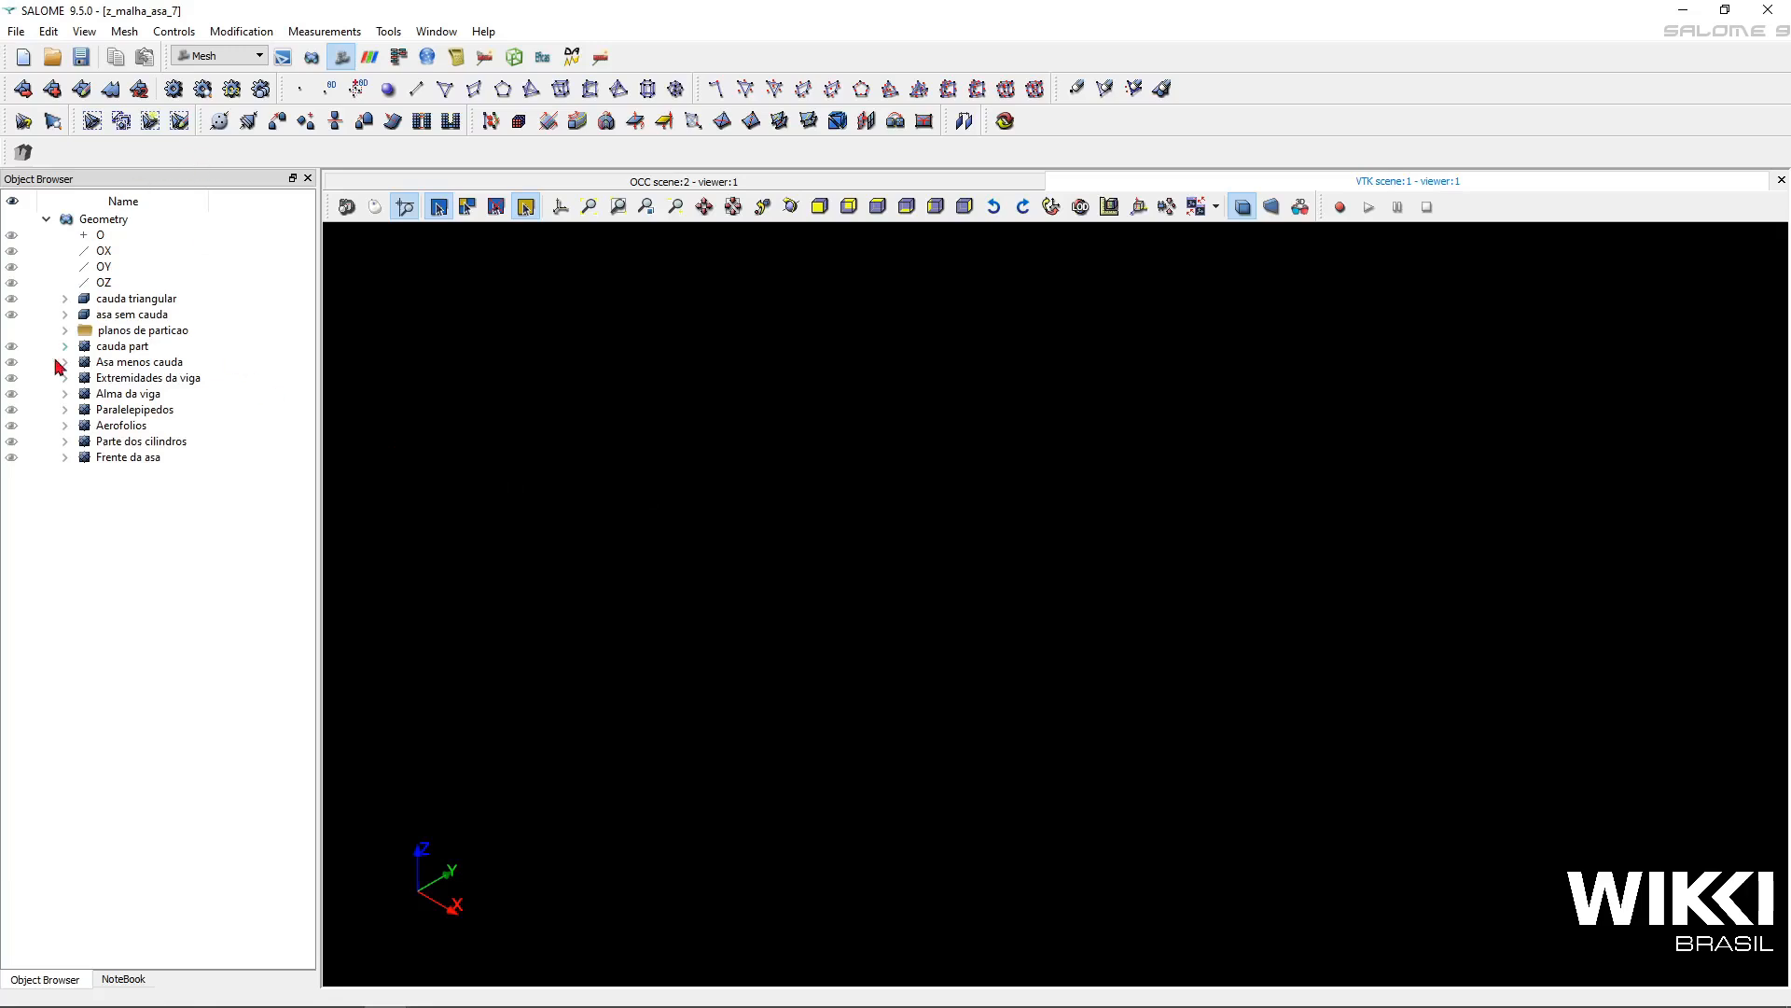
- Display the Asa menos cauda geometry and view the wing from above
{"action": "left_click", "coordinate": [130, 364]}
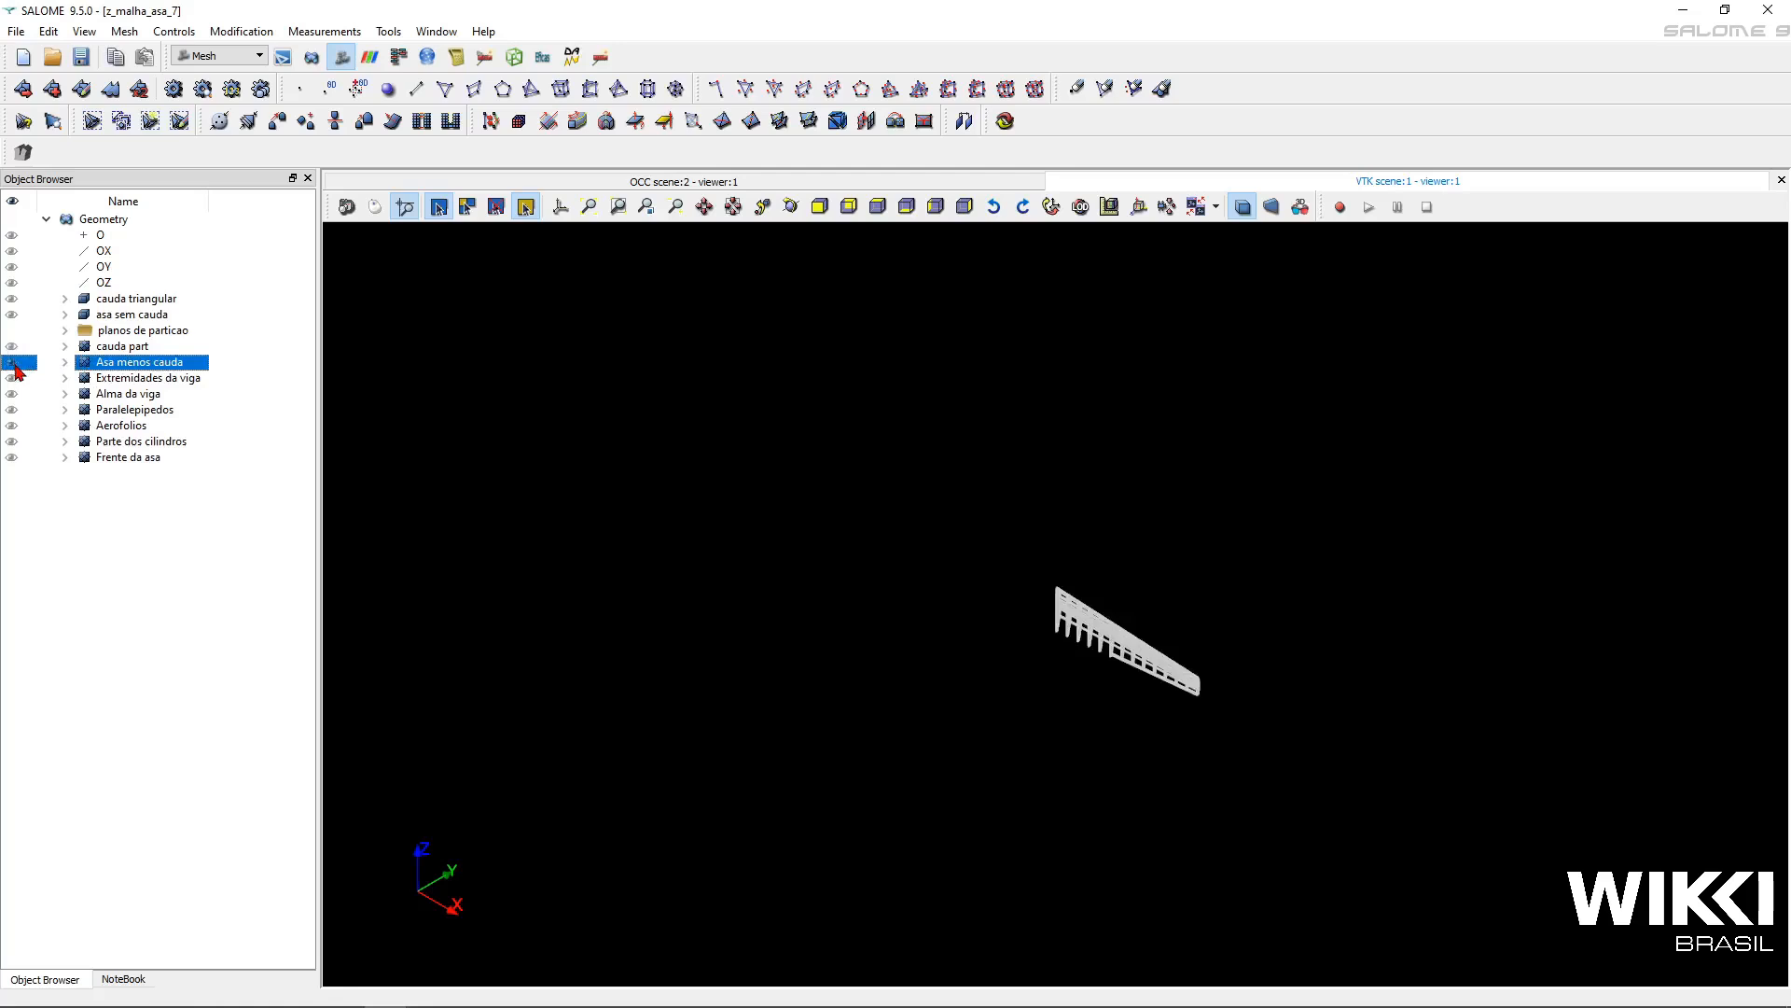
{"action": "scroll", "coordinate": [1164, 663], "scroll_direction": "up", "scroll_amount": 8}
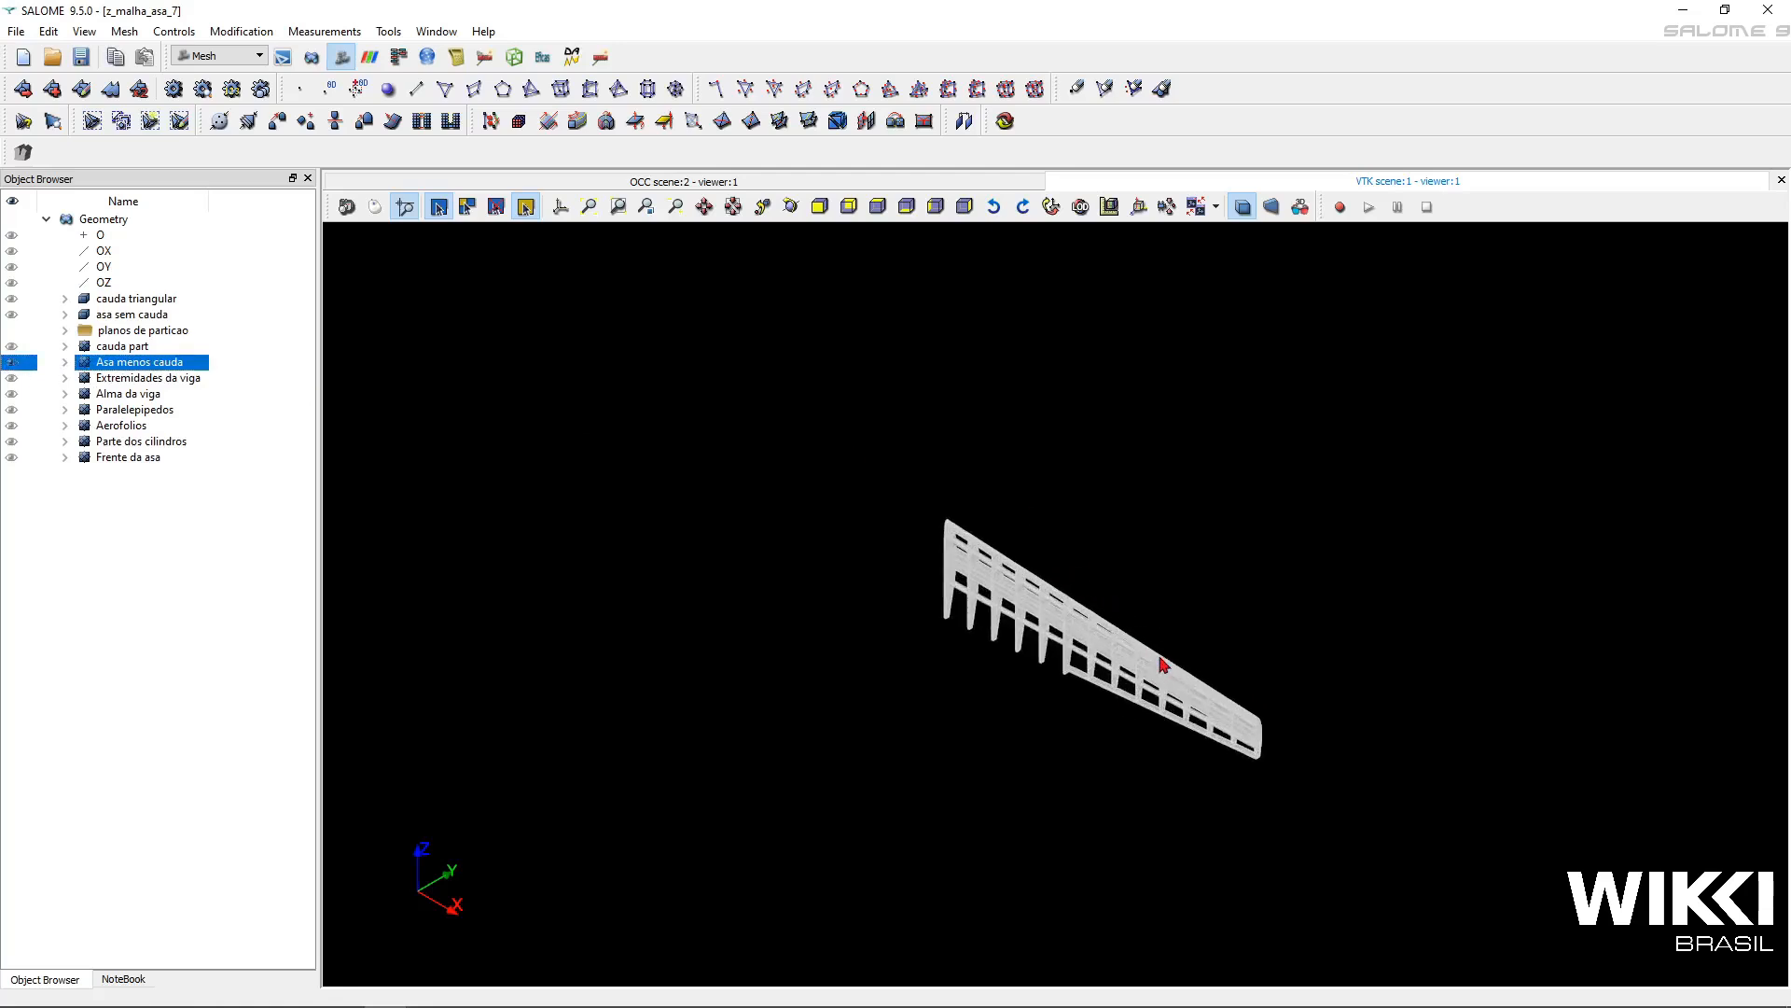
{"action": "right_click_drag", "start_coordinate": [1300, 686], "coordinate": [1020, 732], "text": "ctrl"}
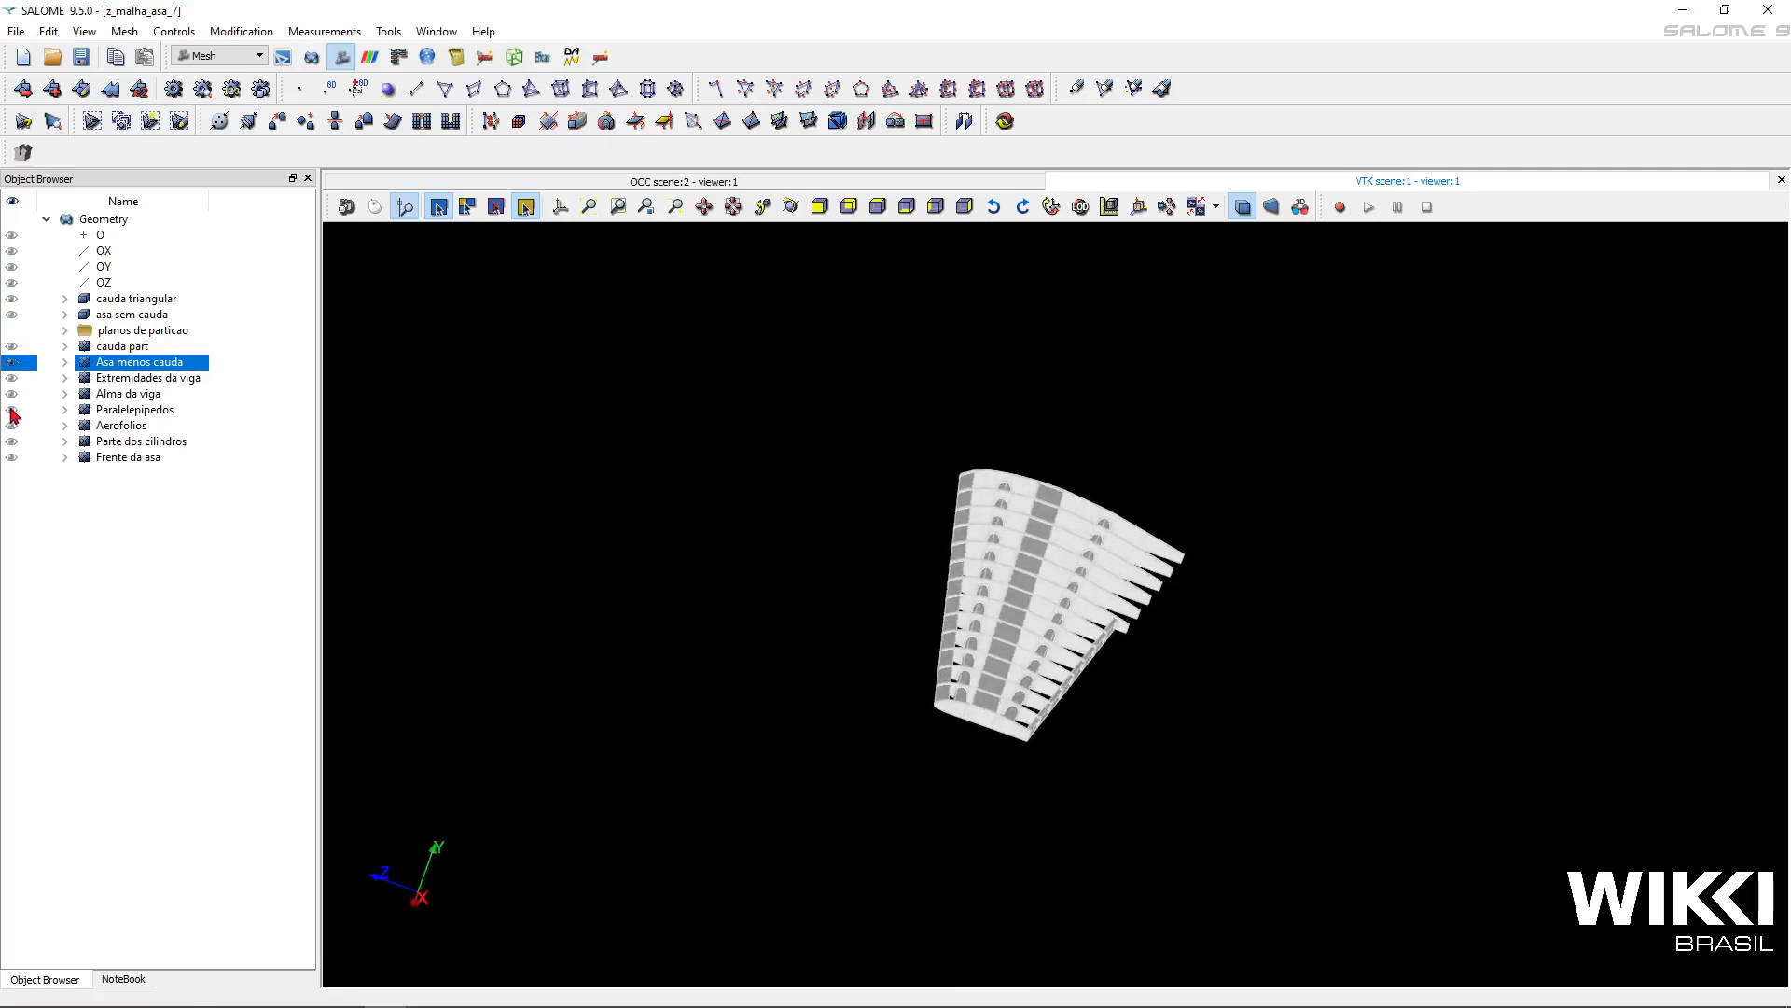
- Show cauda part and the six separate wing groups, from Extremidades da viga to Frente da asa, instead of Asa menos cauda, and hide everything again
{"action": "left_click", "coordinate": [13, 362]}
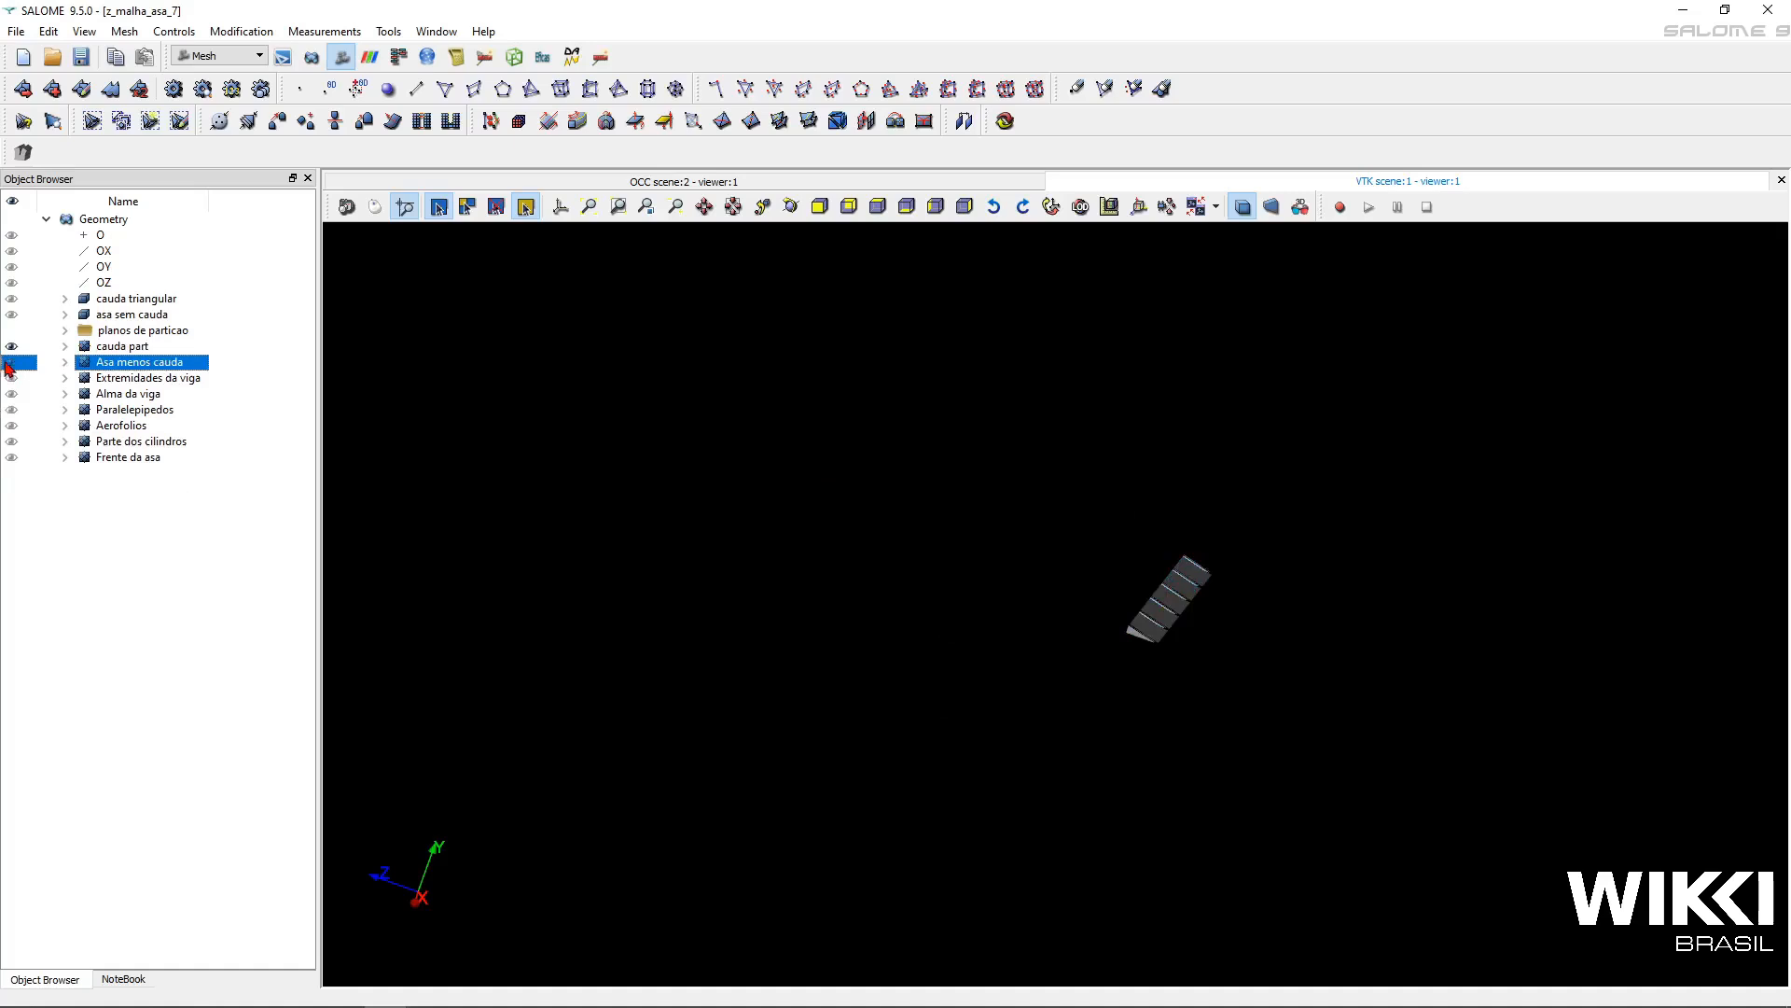
{"action": "left_click", "coordinate": [12, 377]}
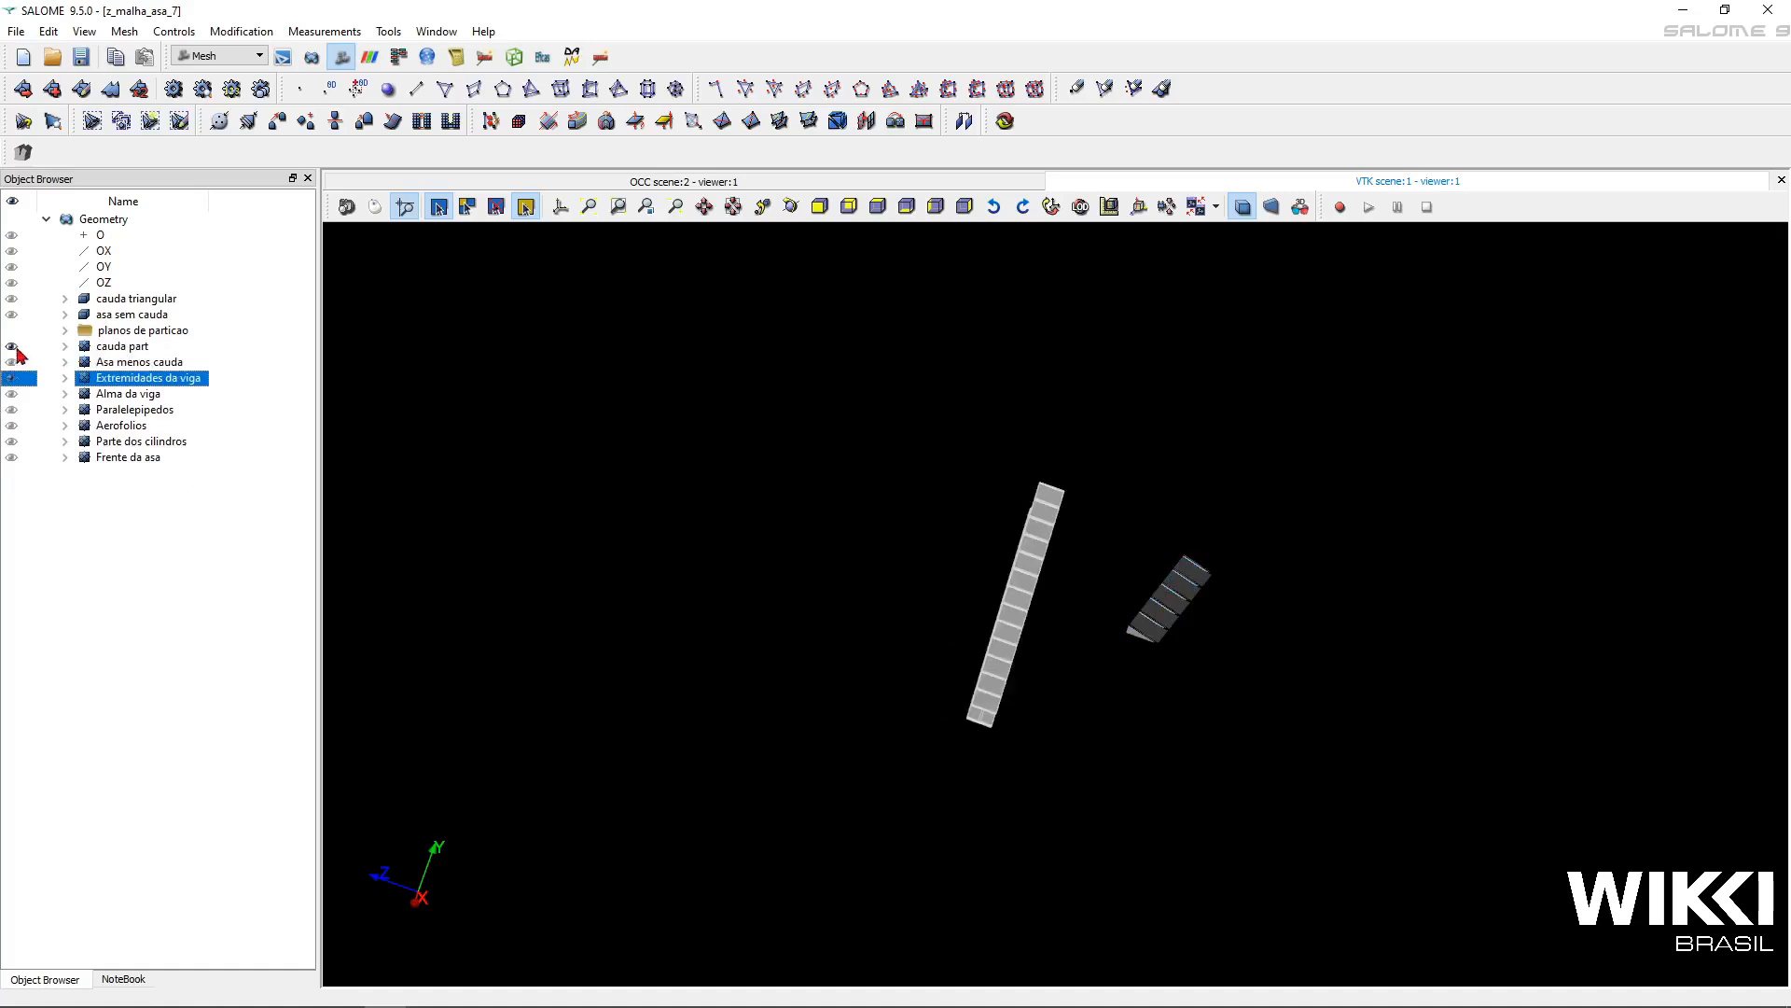
{"action": "left_click", "coordinate": [12, 392]}
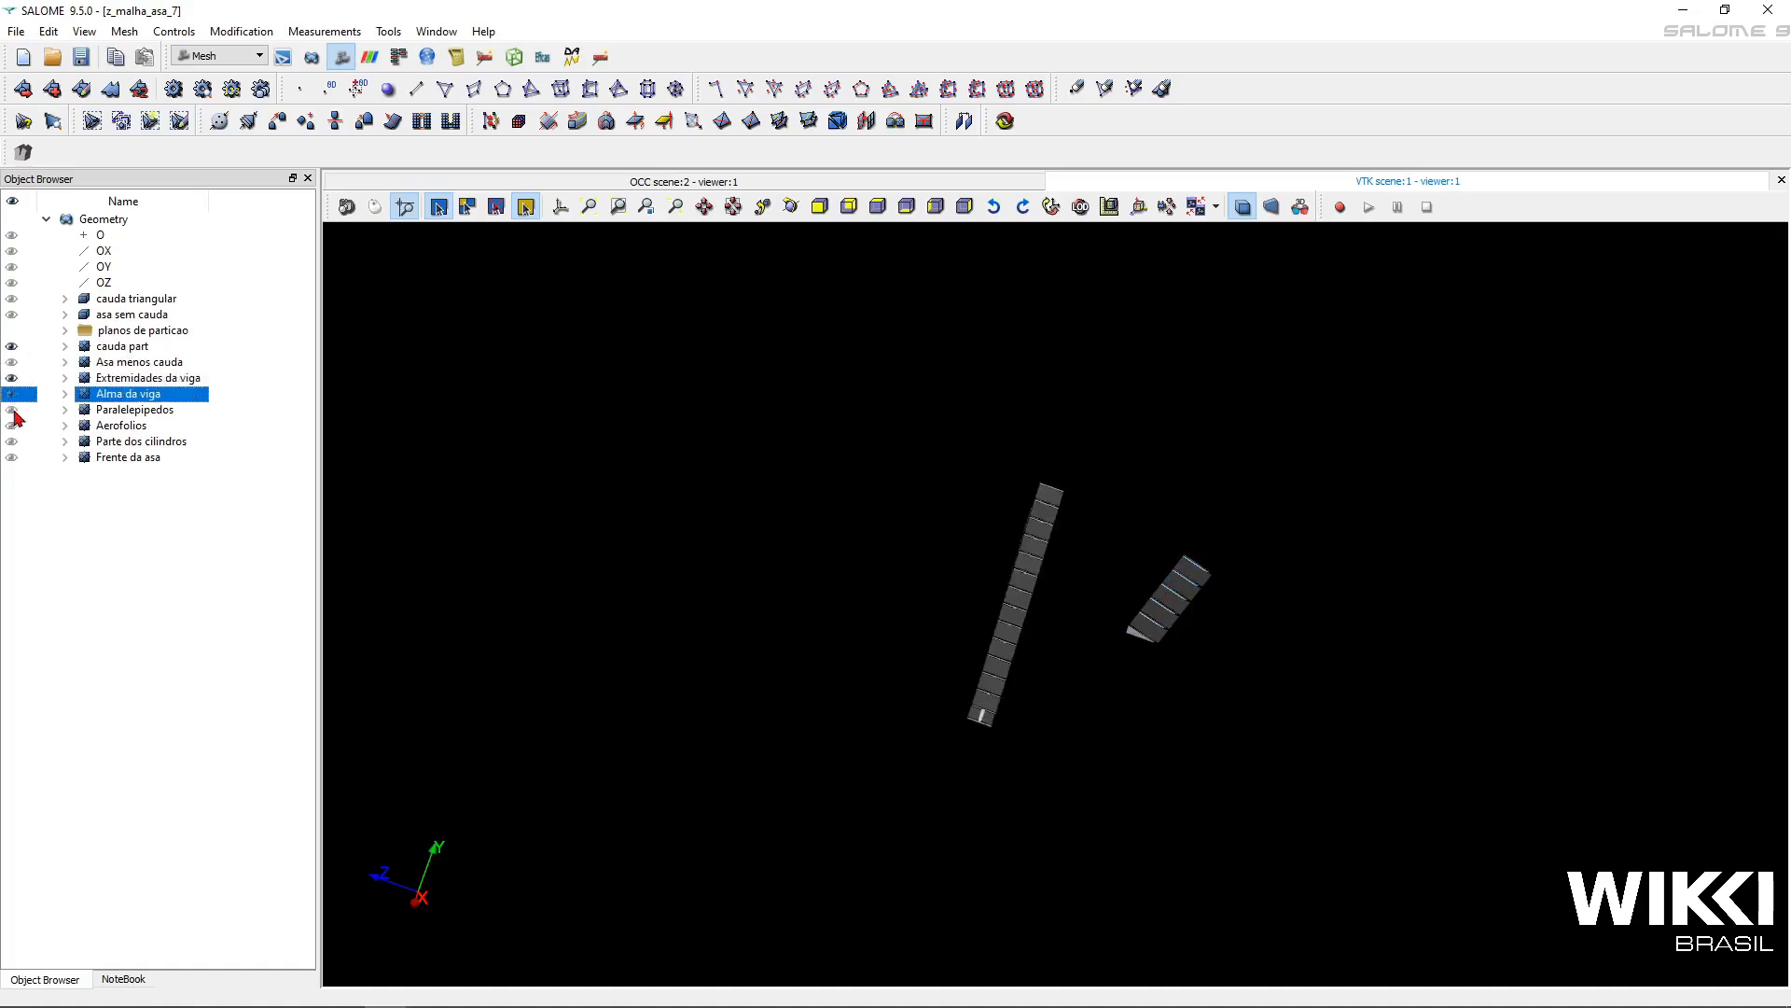
{"action": "left_click", "coordinate": [12, 410]}
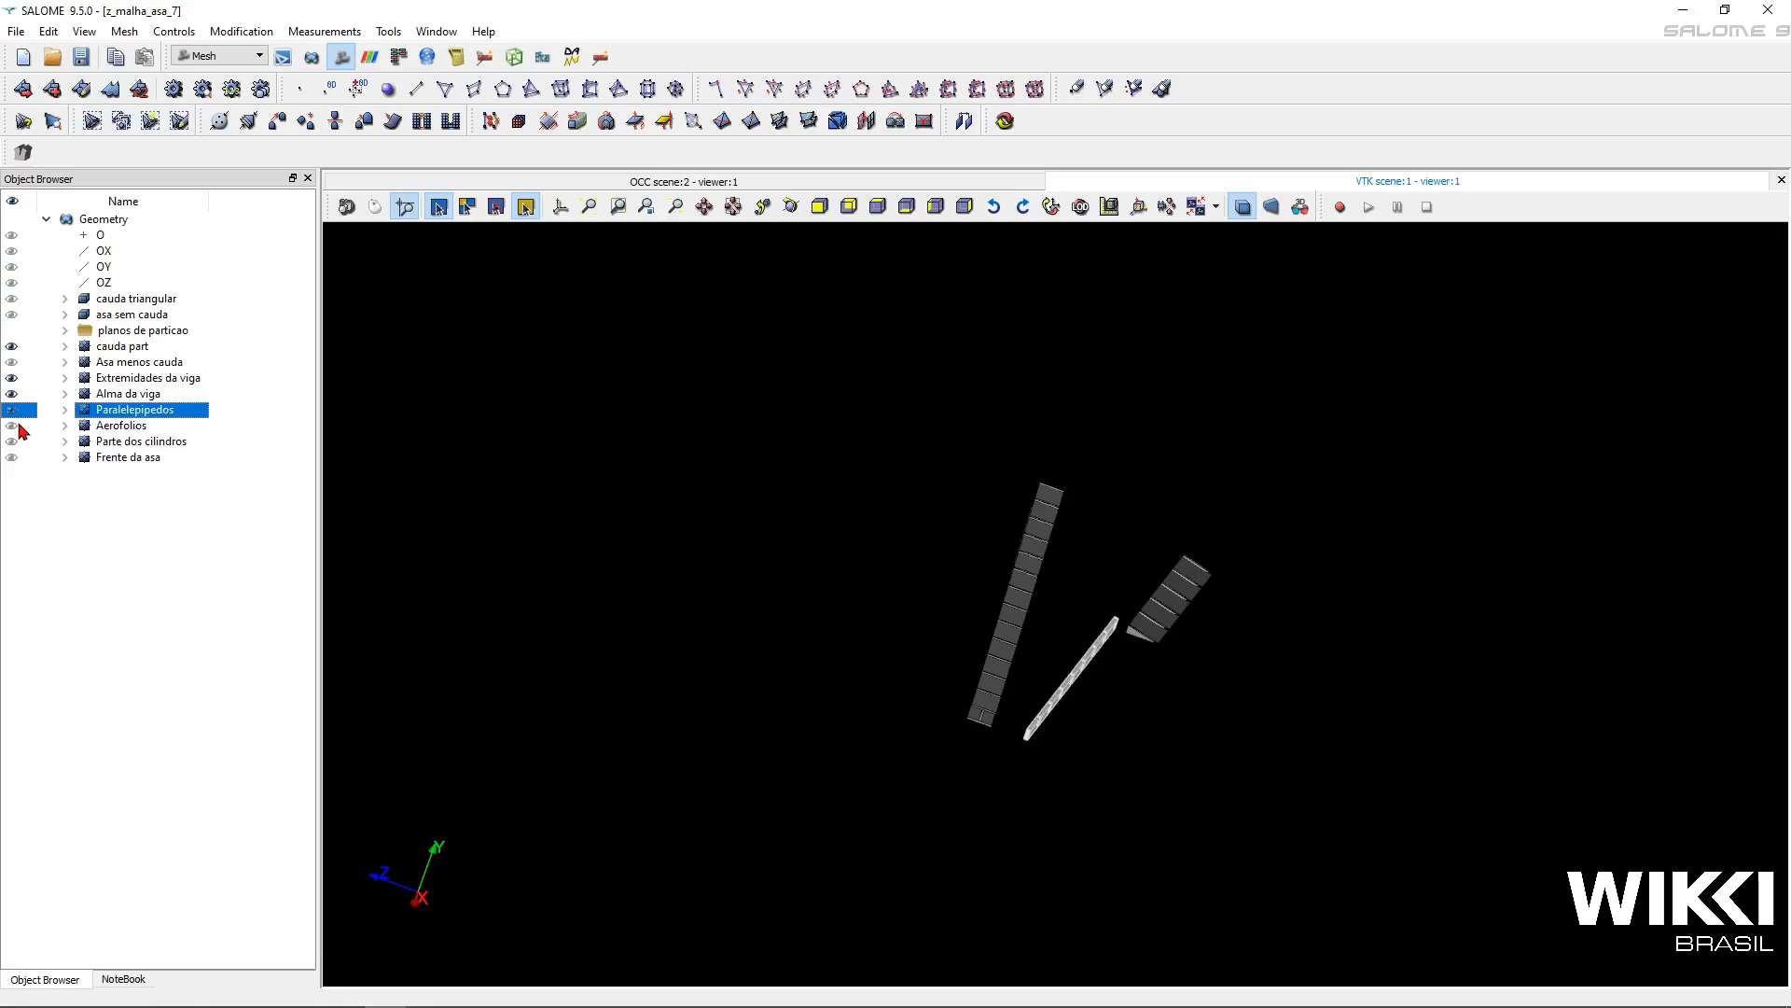
{"action": "left_click", "coordinate": [12, 425]}
{"action": "left_click", "coordinate": [12, 441]}
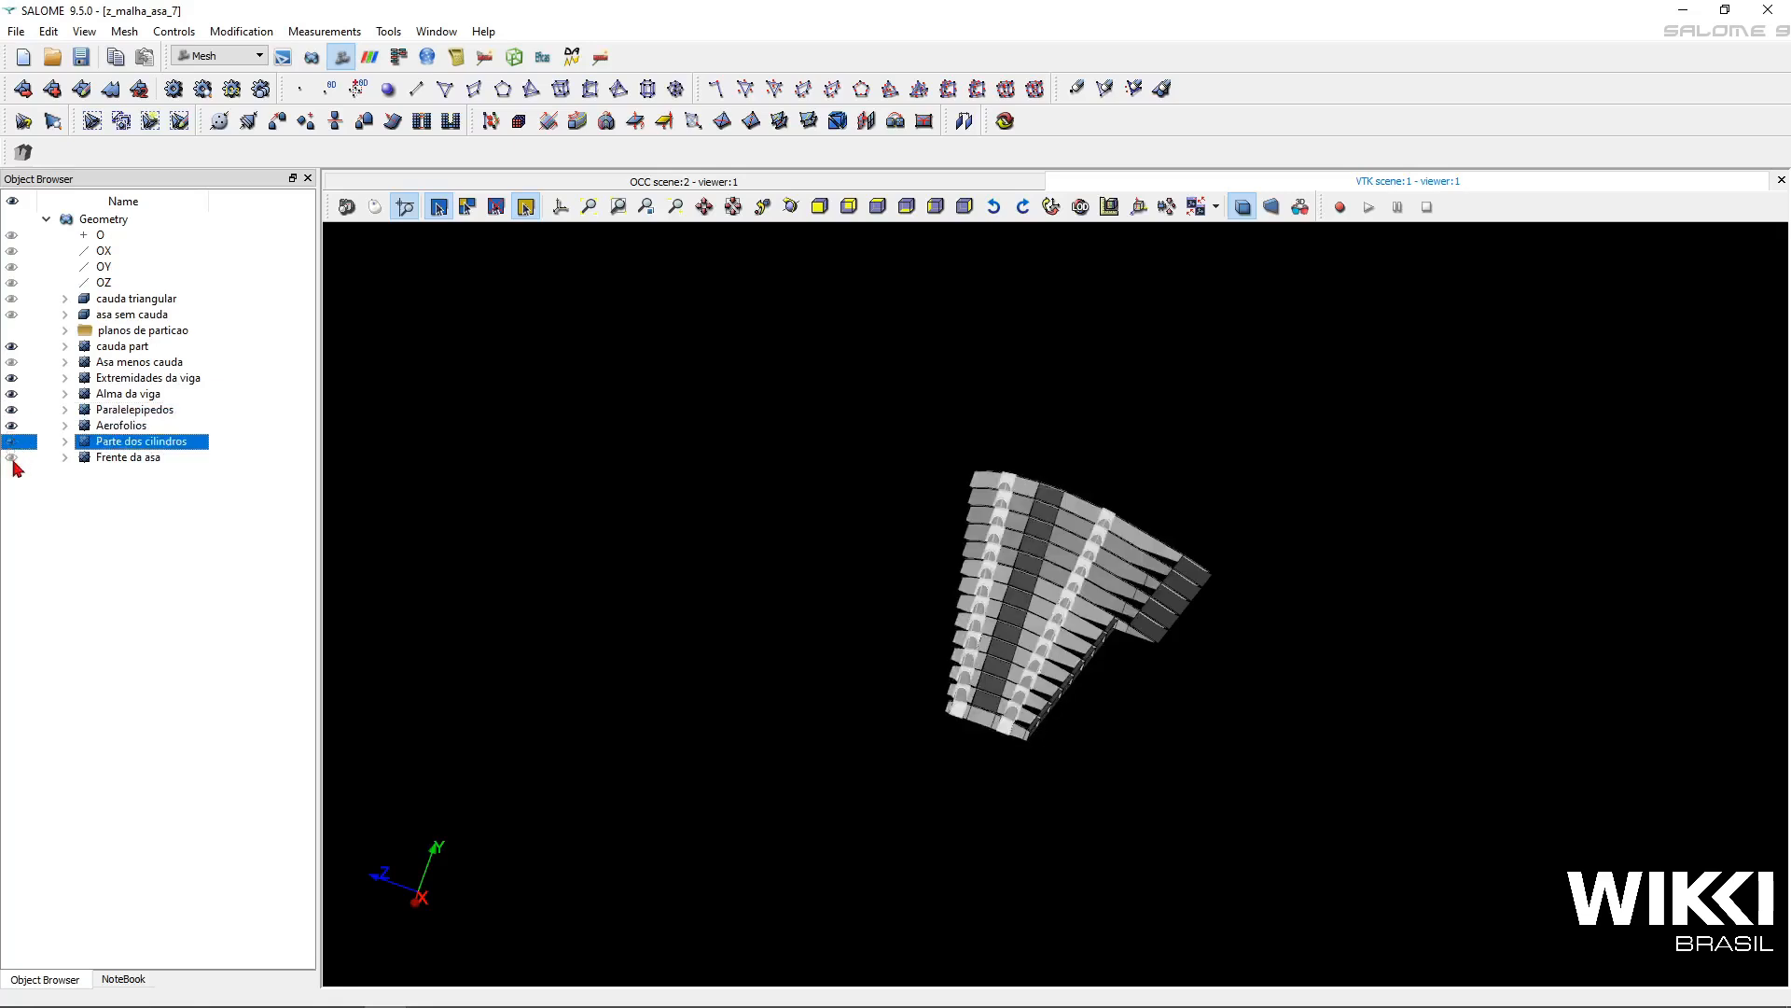
{"action": "left_click", "coordinate": [13, 458]}
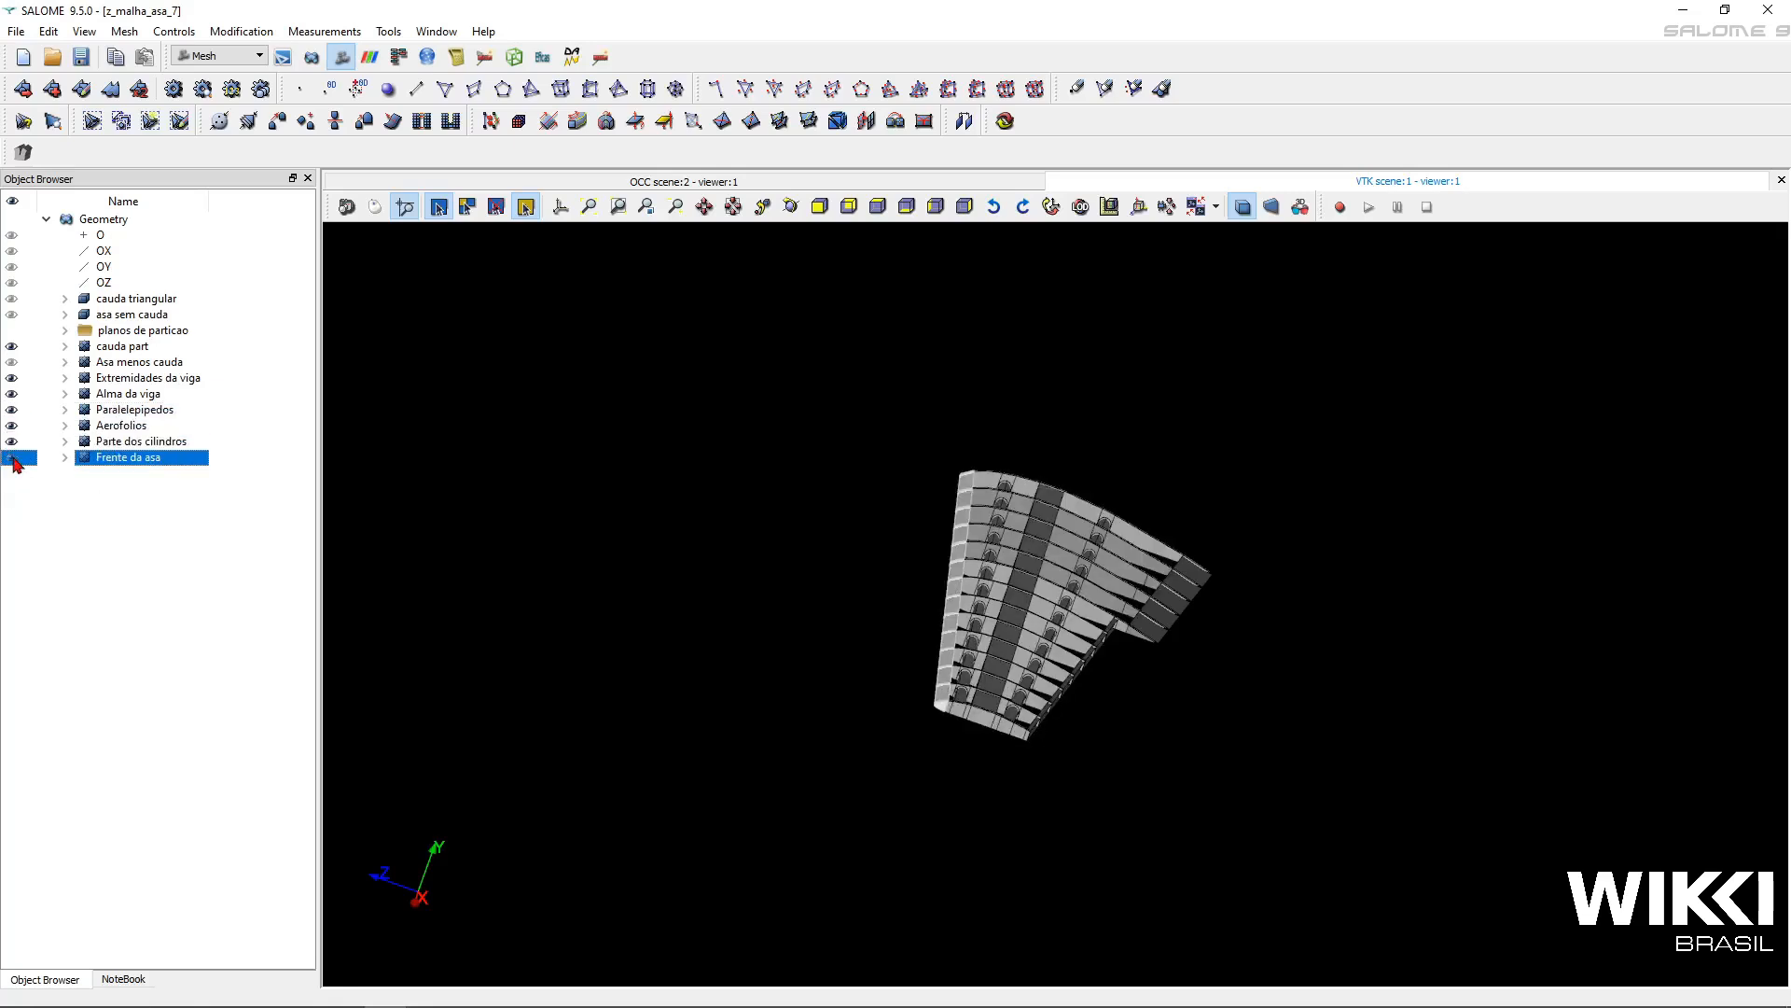
{"action": "left_click", "coordinate": [13, 379]}
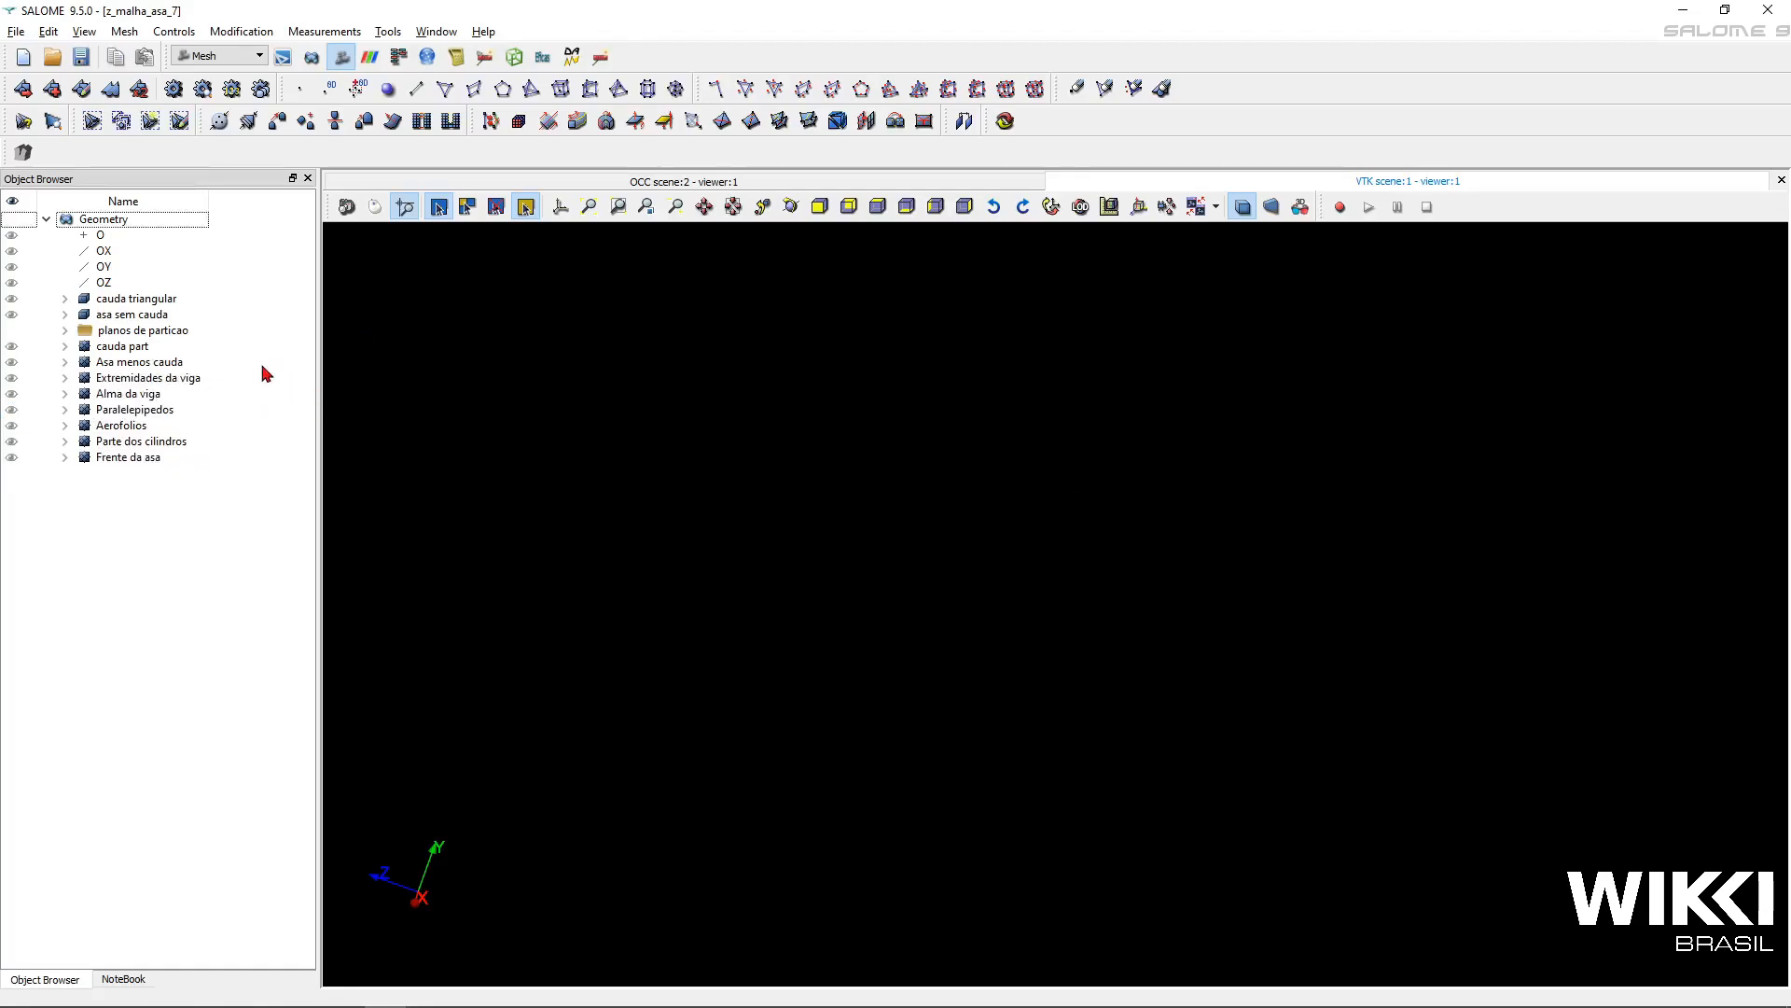
- Display Extremidades da viga, Alma da viga, Paralelepipedos, Aerofolios, Parte dos cilindros and Frente da asa together
{"action": "left_click", "coordinate": [12, 378]}
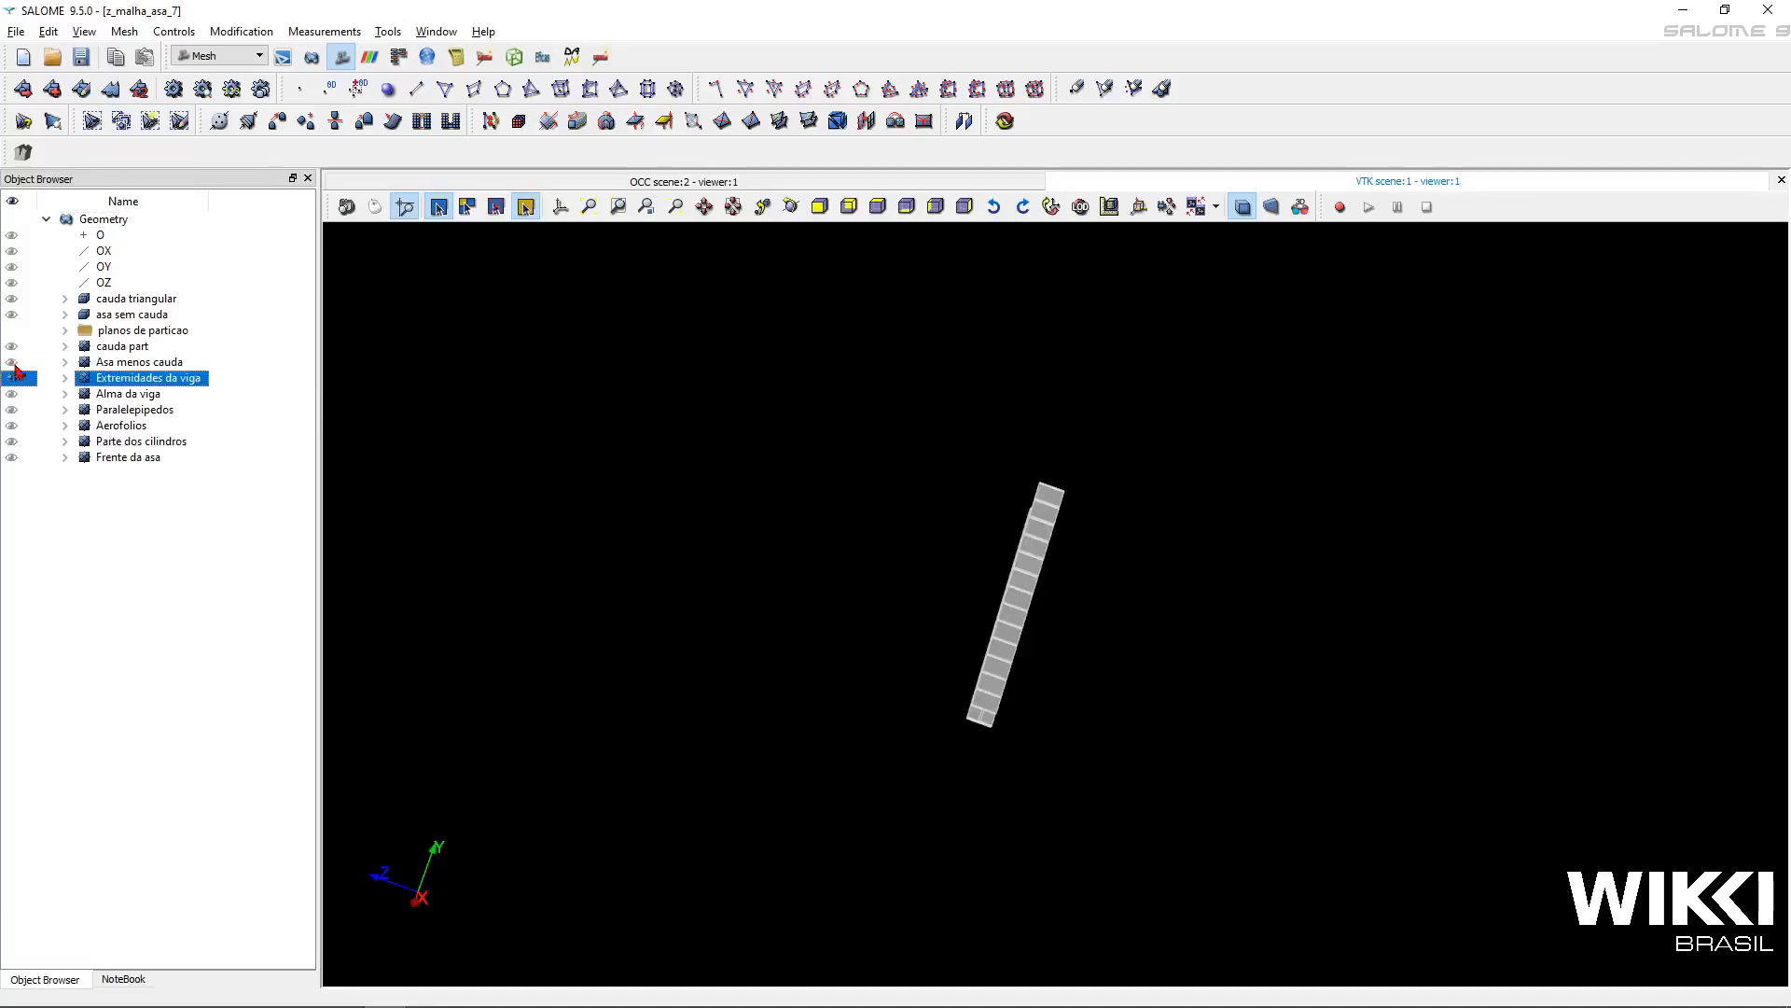
{"action": "left_click", "coordinate": [12, 395]}
{"action": "left_click", "coordinate": [12, 411]}
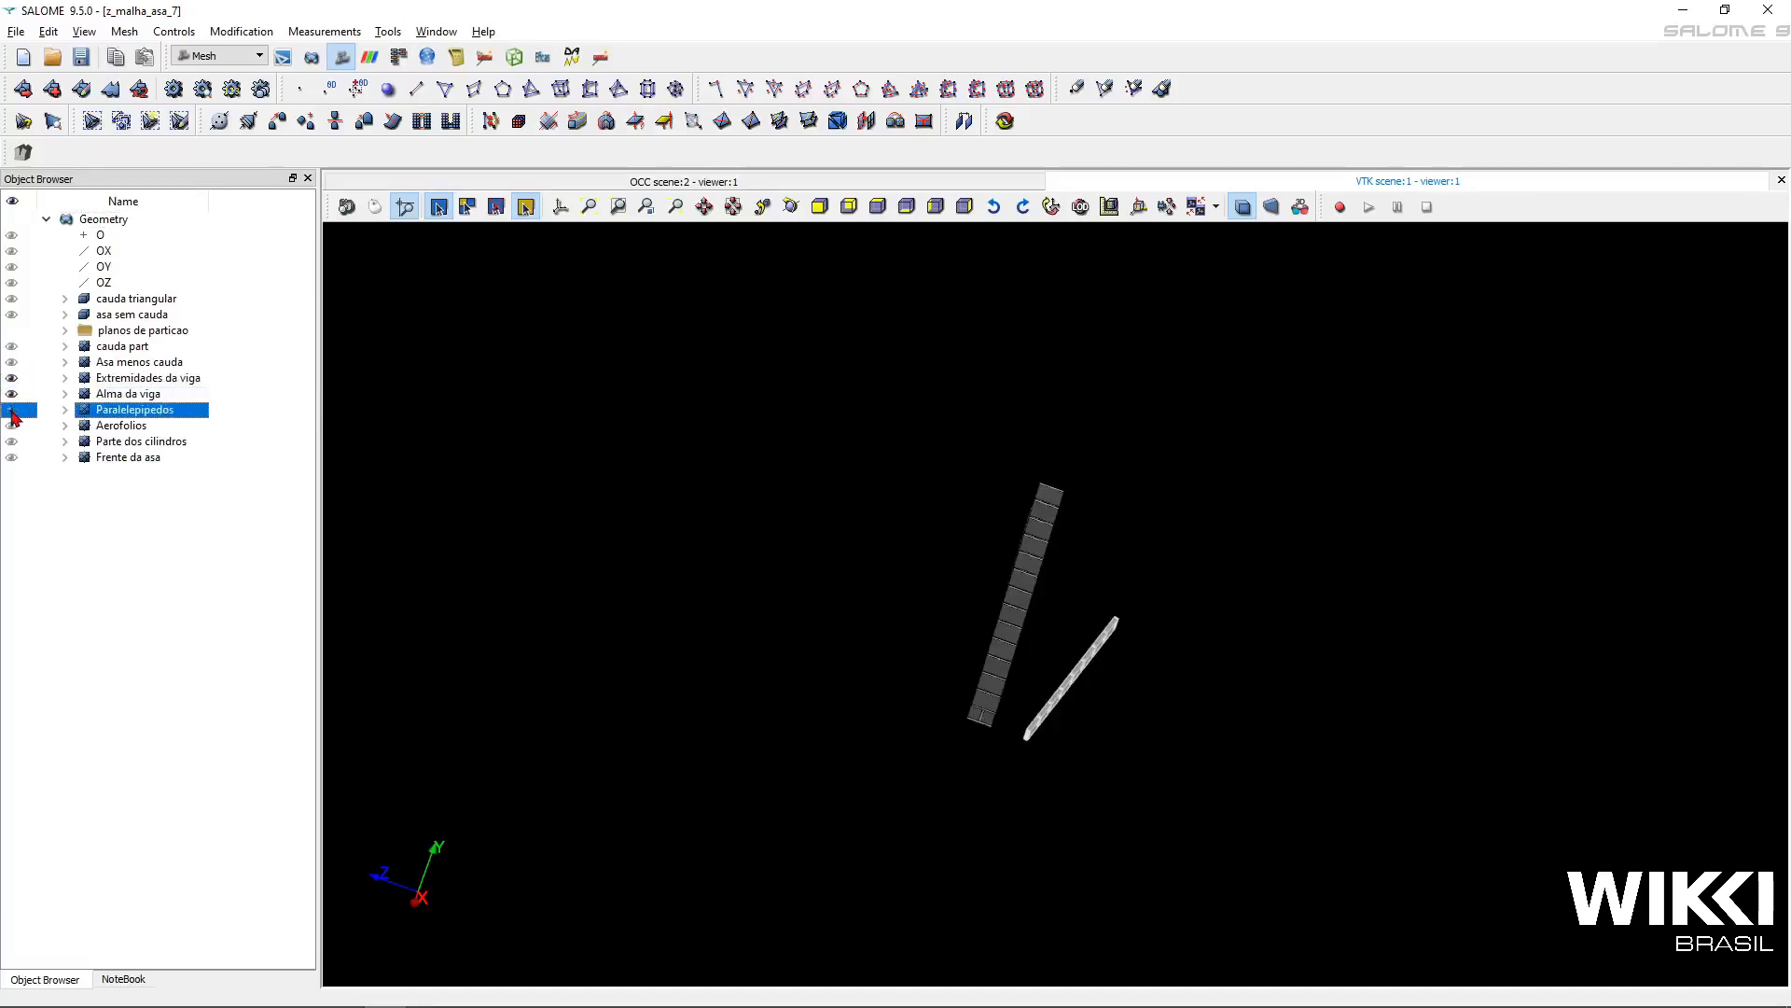
{"action": "left_click", "coordinate": [12, 426]}
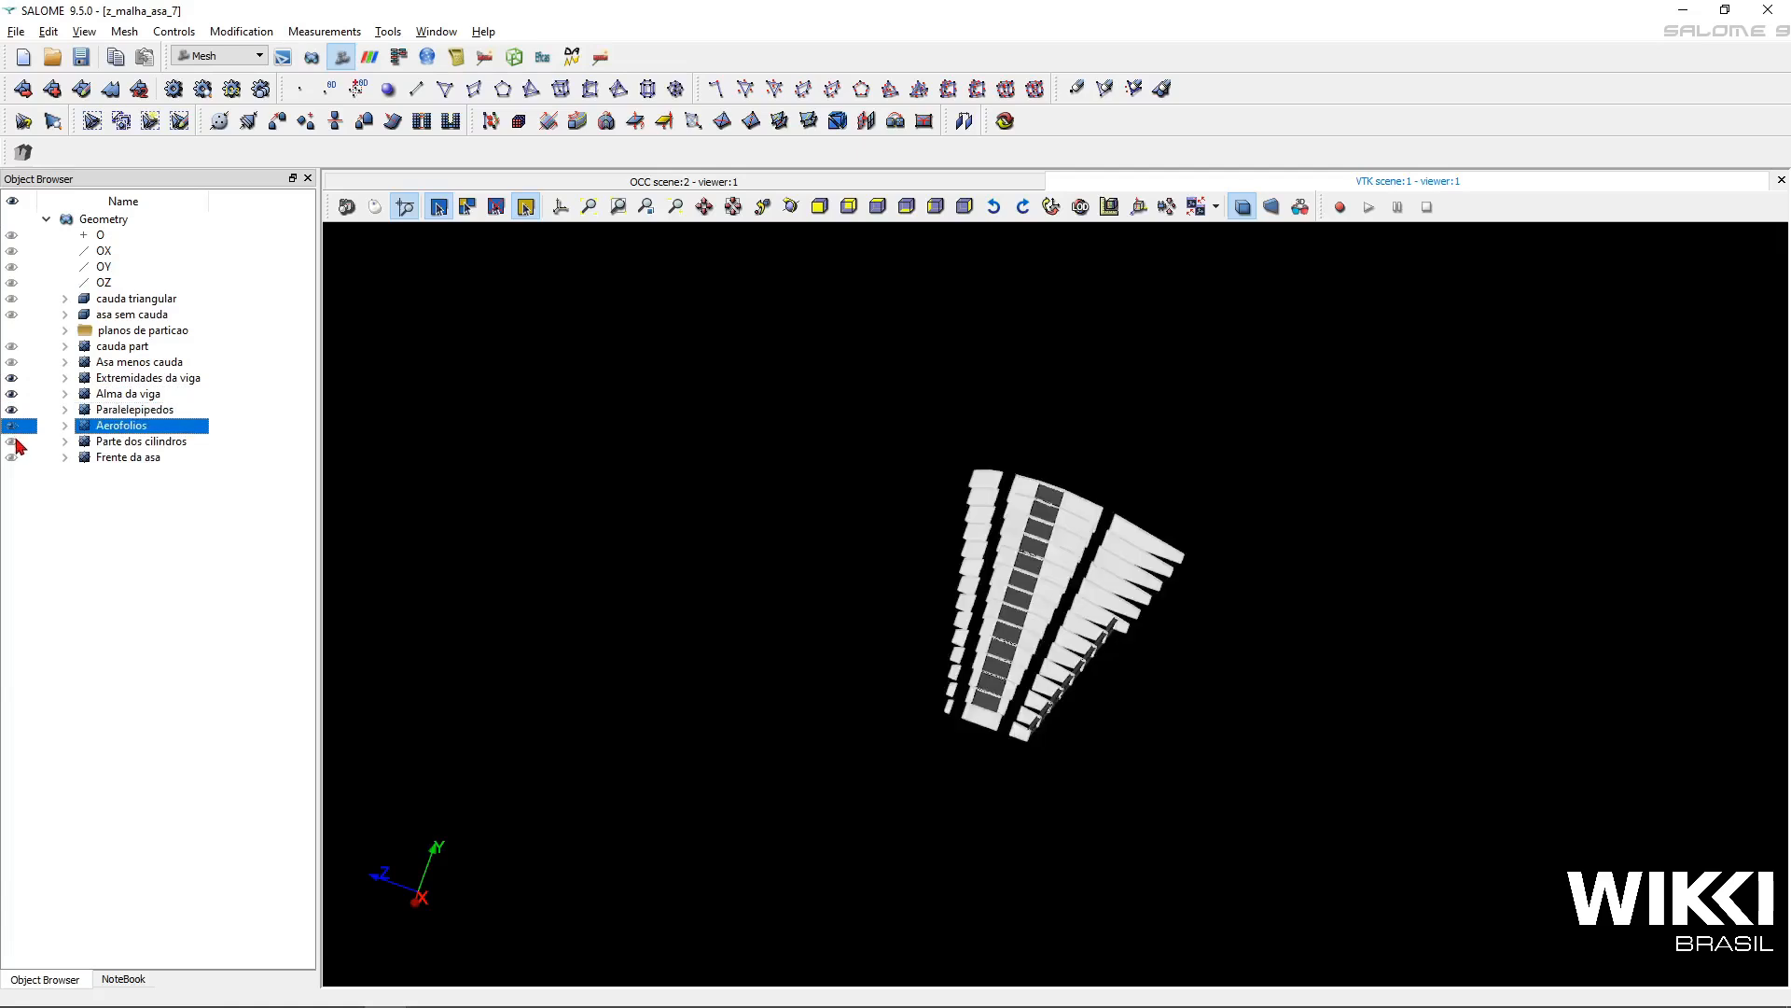
{"action": "left_click", "coordinate": [13, 441]}
{"action": "left_click", "coordinate": [12, 457]}
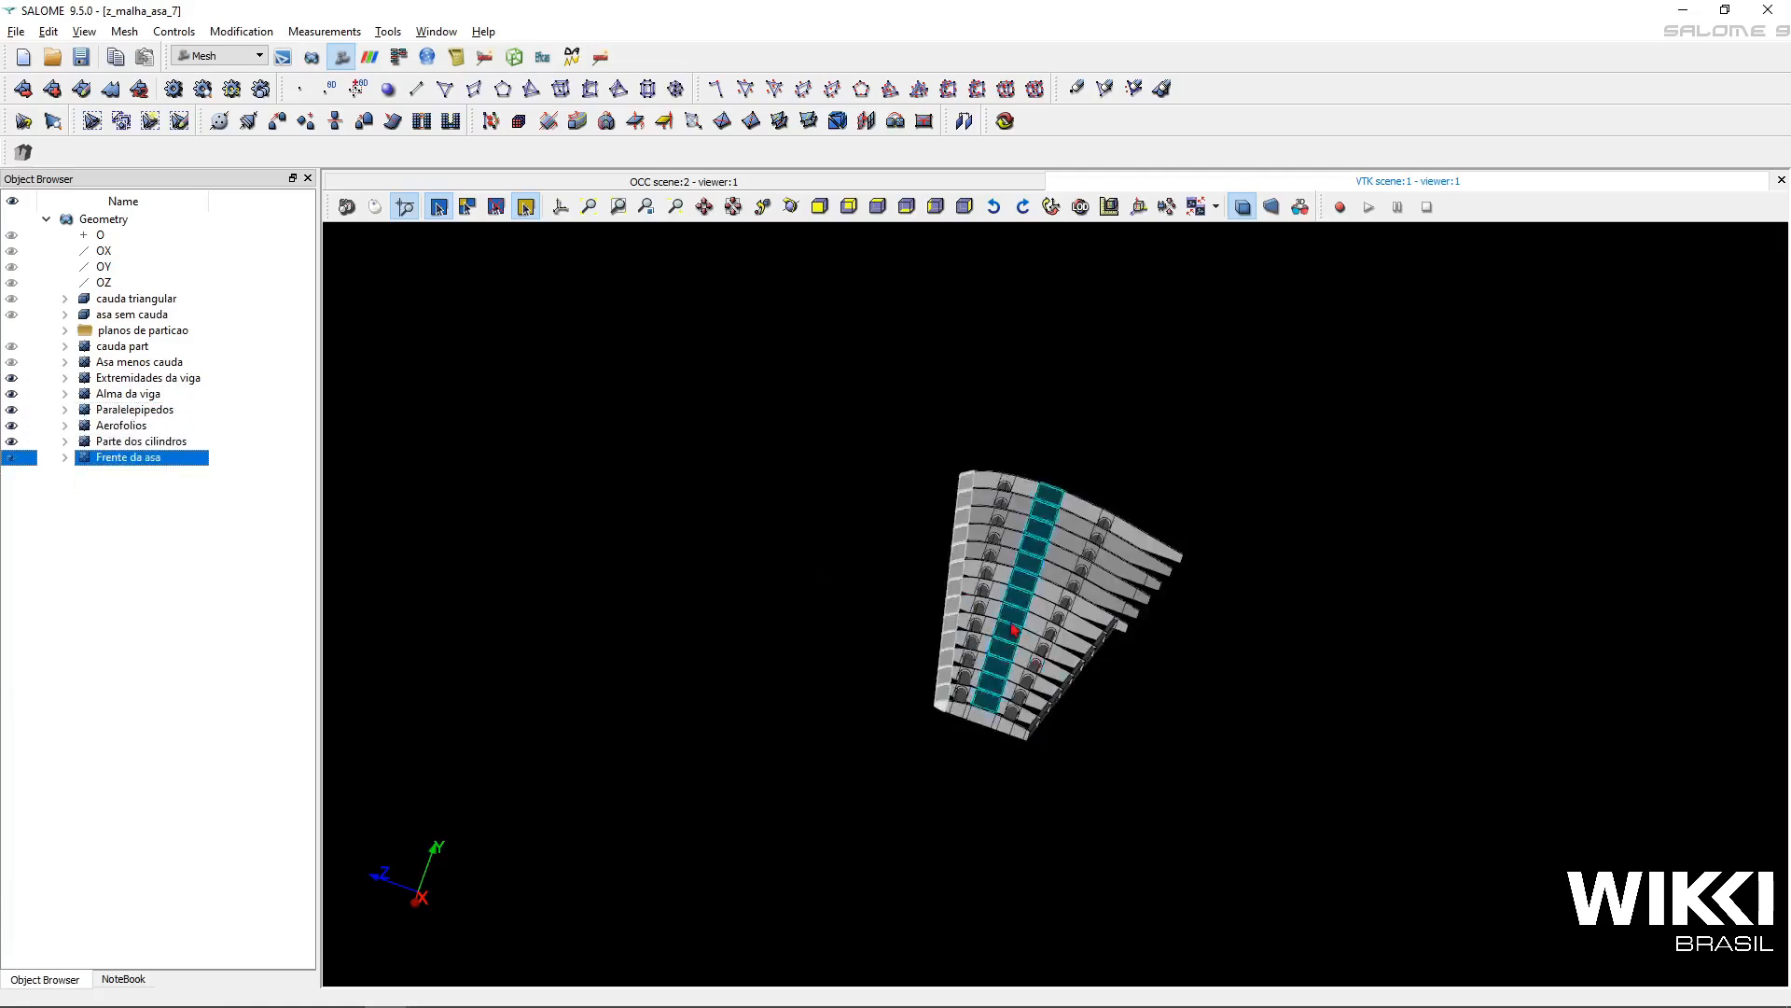
{"action": "scroll", "coordinate": [1060, 706], "scroll_direction": "up", "scroll_amount": 5}
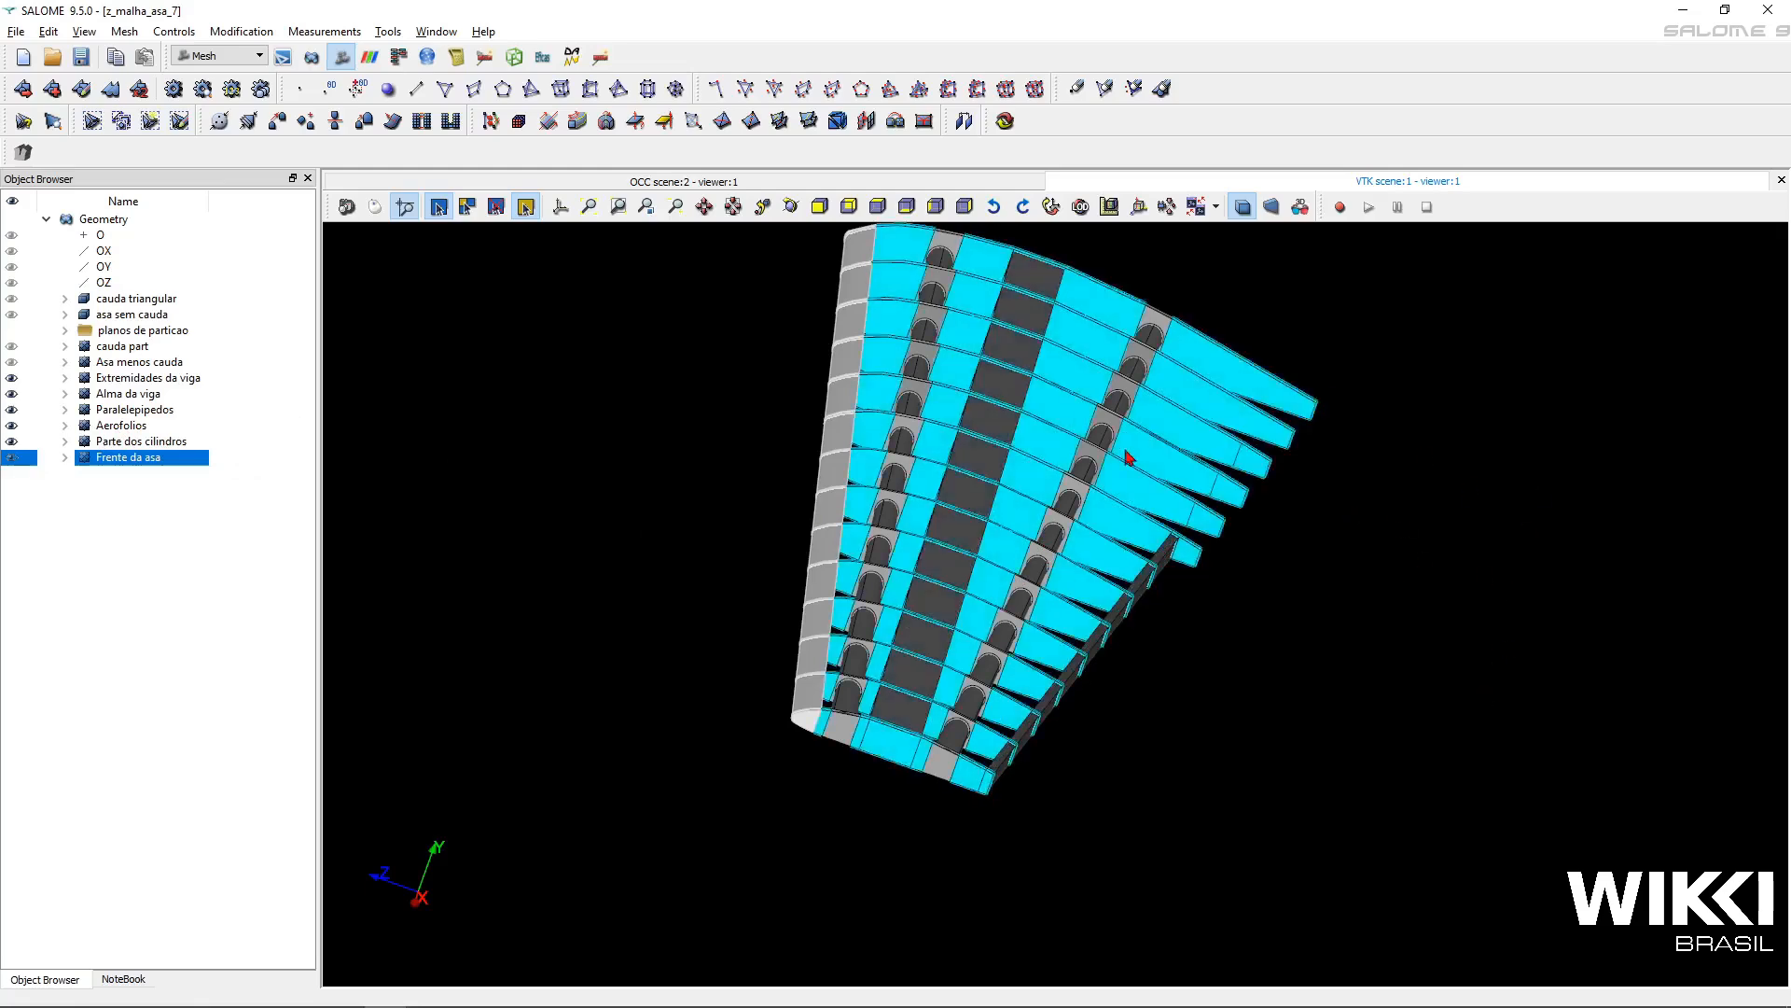
{"action": "middle_click_drag", "start_coordinate": [699, 369], "coordinate": [690, 446], "text": "ctrl"}
{"action": "scroll", "coordinate": [690, 446], "scroll_direction": "up", "scroll_amount": 1}
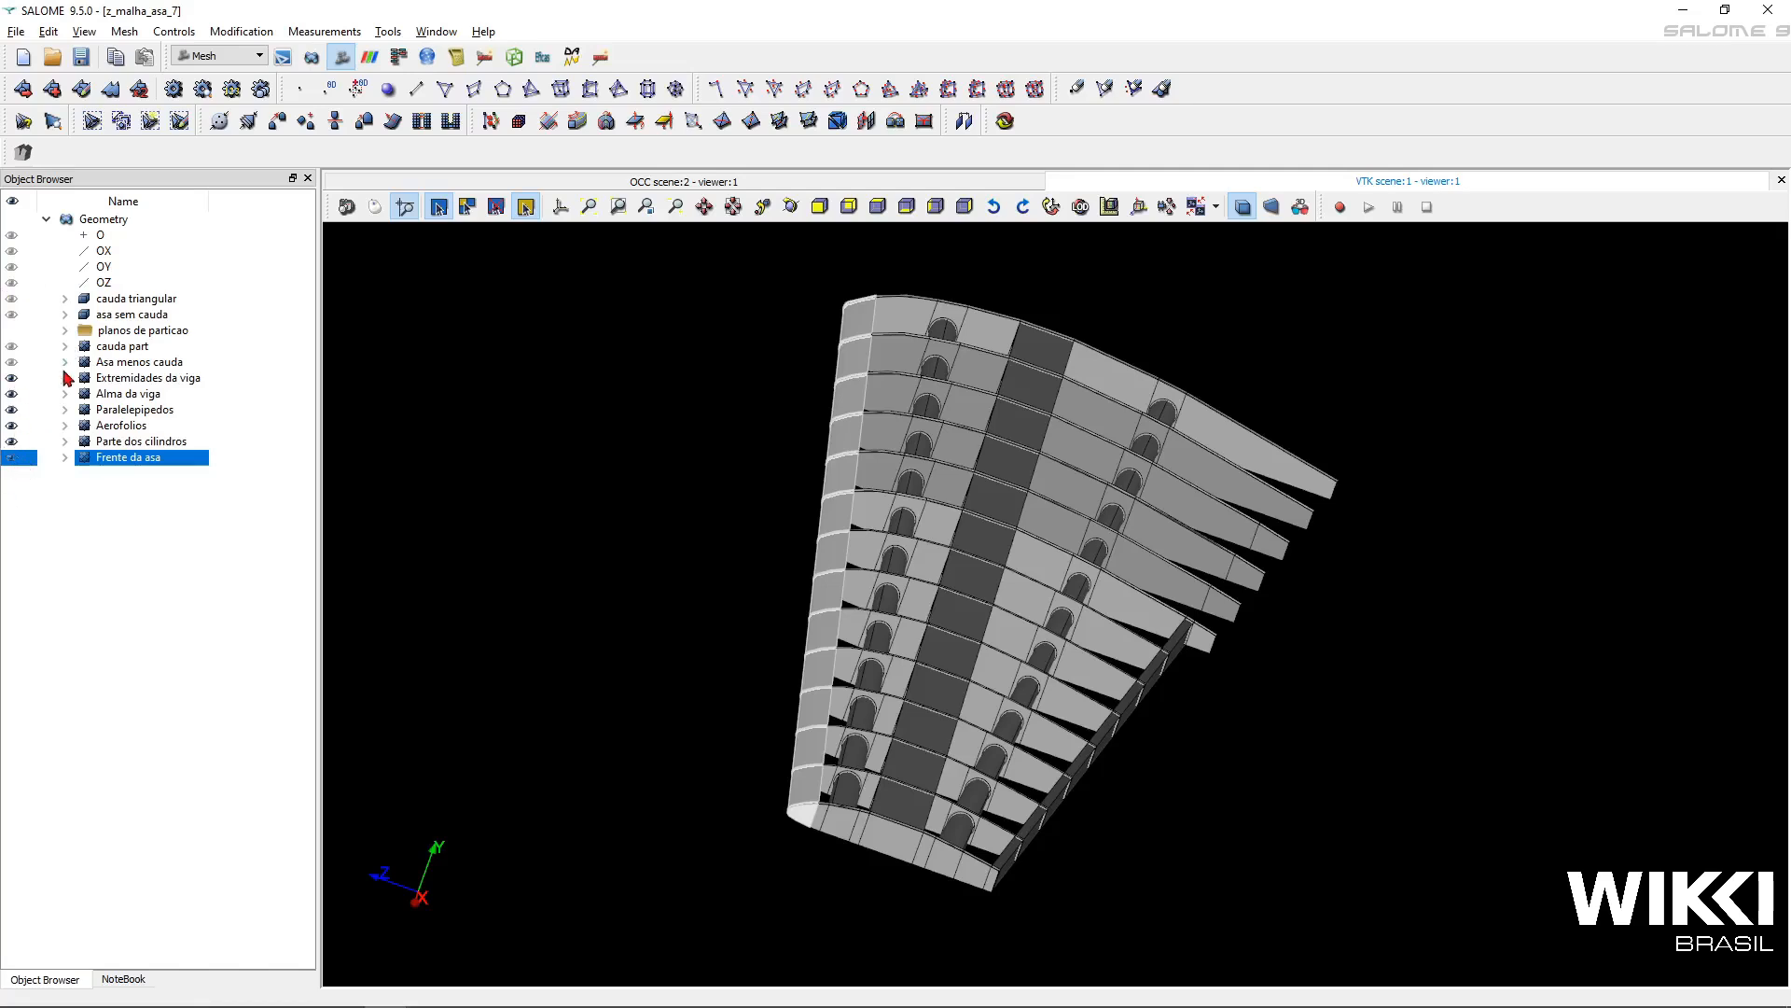
- Hide Alma da viga, Paralelepipedos, Aerofolios, Parte dos cilindros and Frente da asa, leaving only Extremidades da viga displayed
{"action": "left_click", "coordinate": [10, 393]}
{"action": "left_click", "coordinate": [12, 410]}
{"action": "left_click", "coordinate": [11, 425]}
{"action": "left_click", "coordinate": [11, 441]}
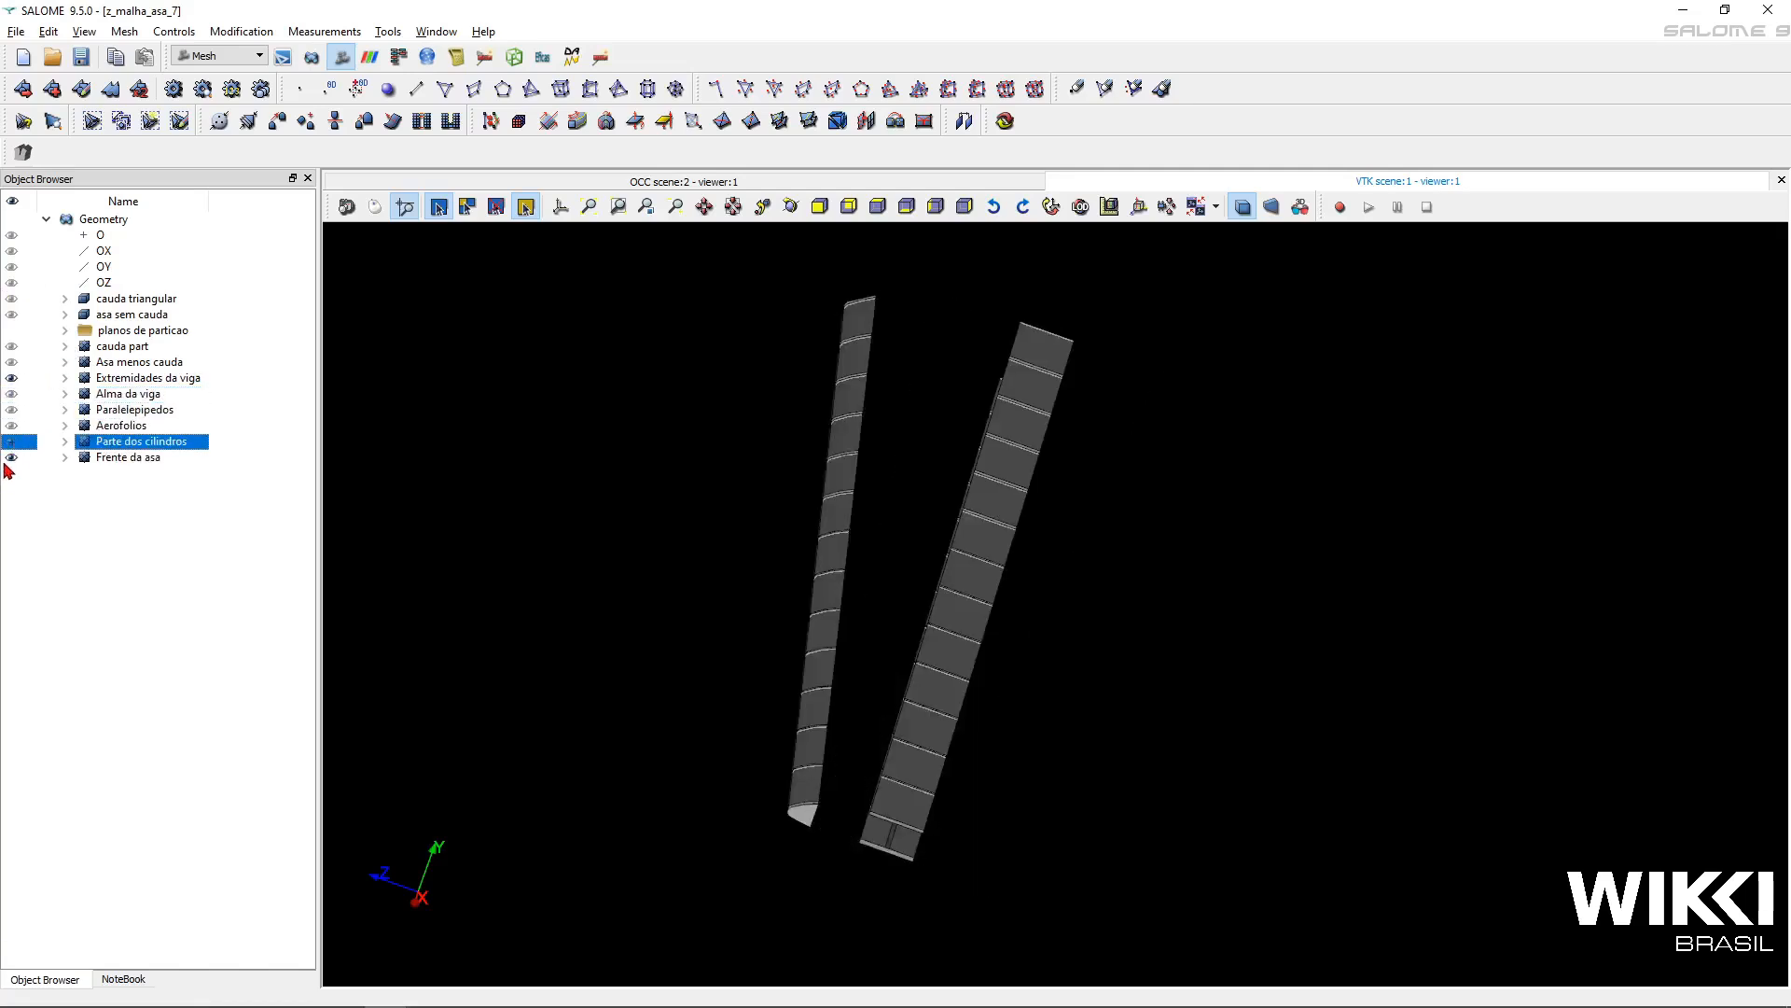
{"action": "left_click", "coordinate": [11, 457]}
- Start a new mesh on the Extremidades da viga geometry with the Hexahedron (i,j,k) 3D algorithm
{"action": "left_click", "coordinate": [174, 382]}
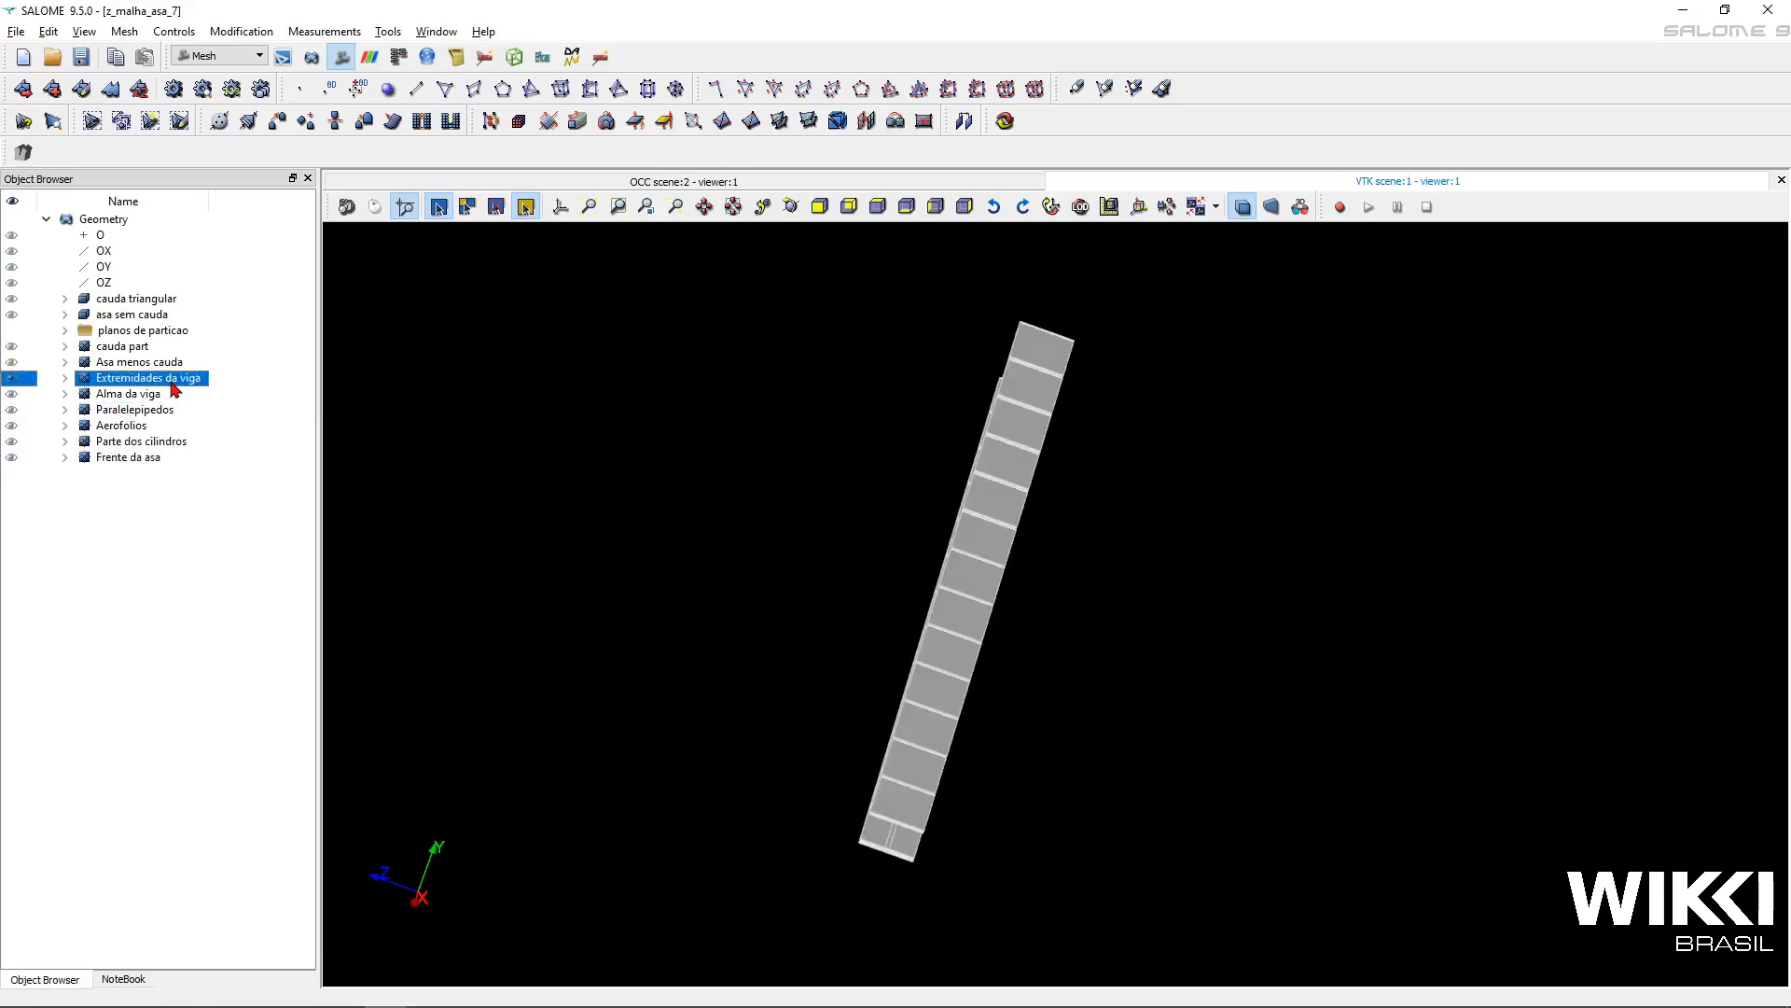
{"action": "left_click", "coordinate": [22, 89]}
{"action": "left_click_drag", "start_coordinate": [869, 329], "coordinate": [1093, 322]}
{"action": "left_click", "coordinate": [1166, 473]}
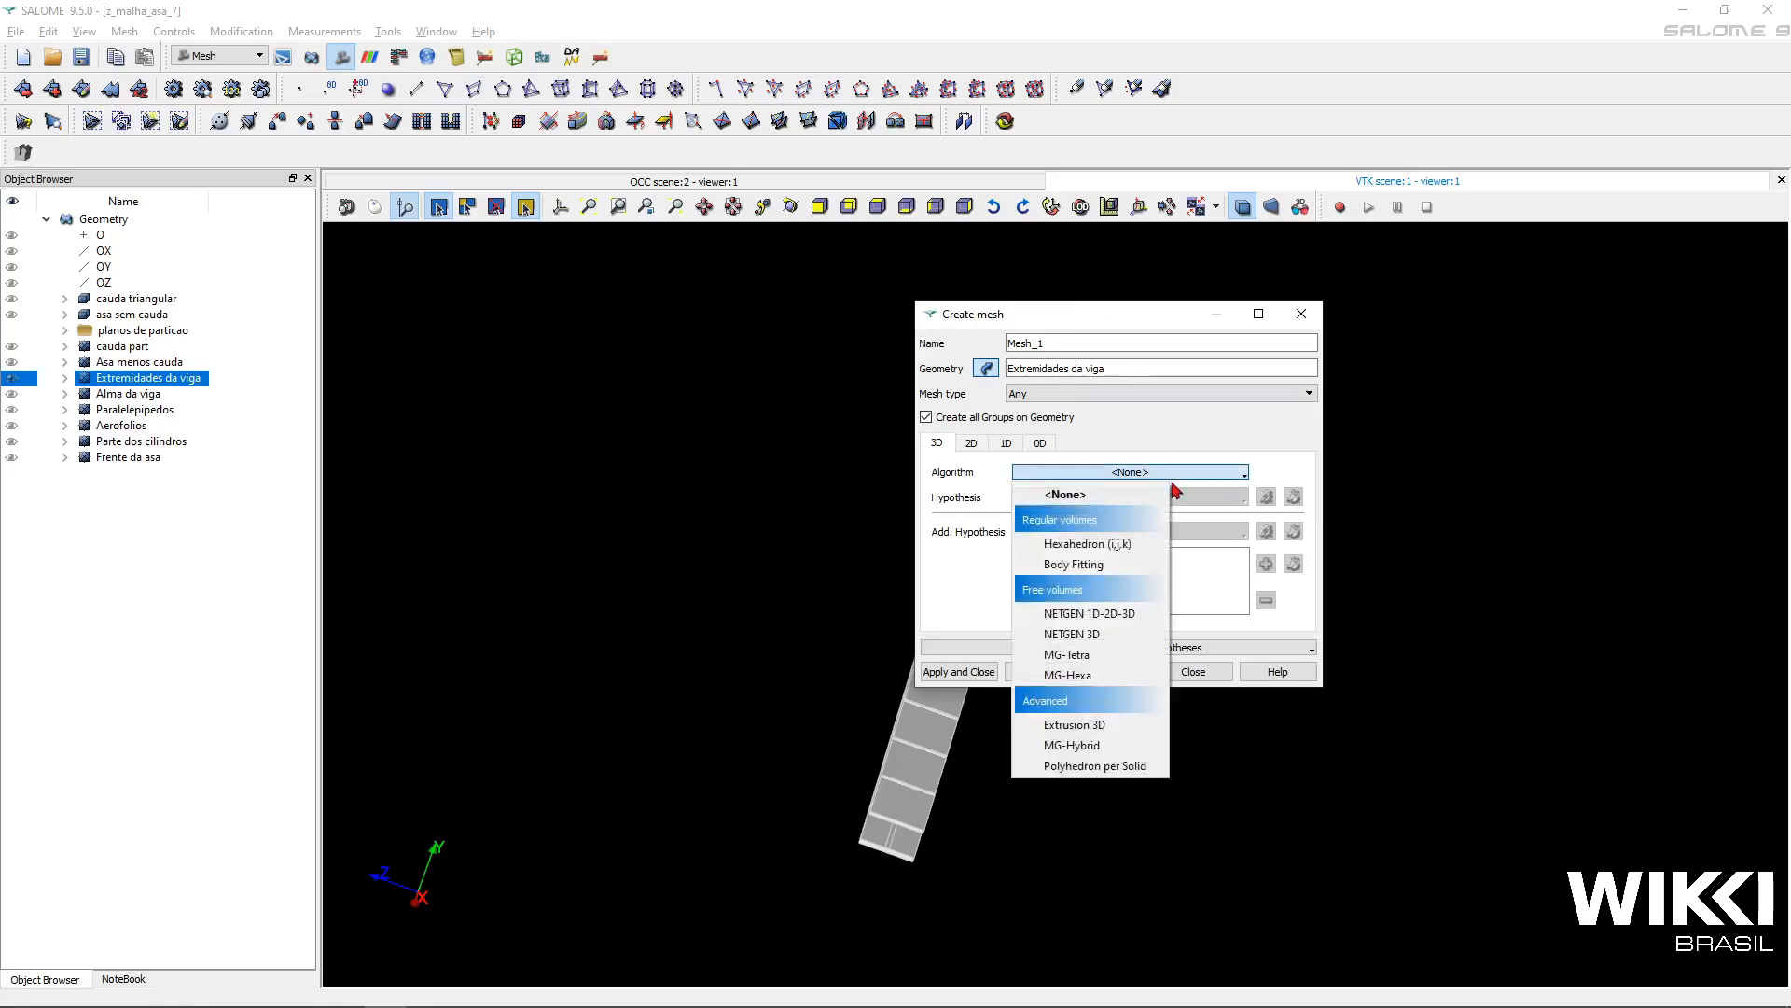
{"action": "left_click", "coordinate": [1150, 549]}
{"action": "left_click_drag", "start_coordinate": [1073, 314], "coordinate": [1246, 281]}
{"action": "right_click_drag", "start_coordinate": [946, 642], "coordinate": [920, 608], "text": "ctrl"}
{"action": "scroll", "coordinate": [913, 591], "scroll_direction": "up", "scroll_amount": 8}
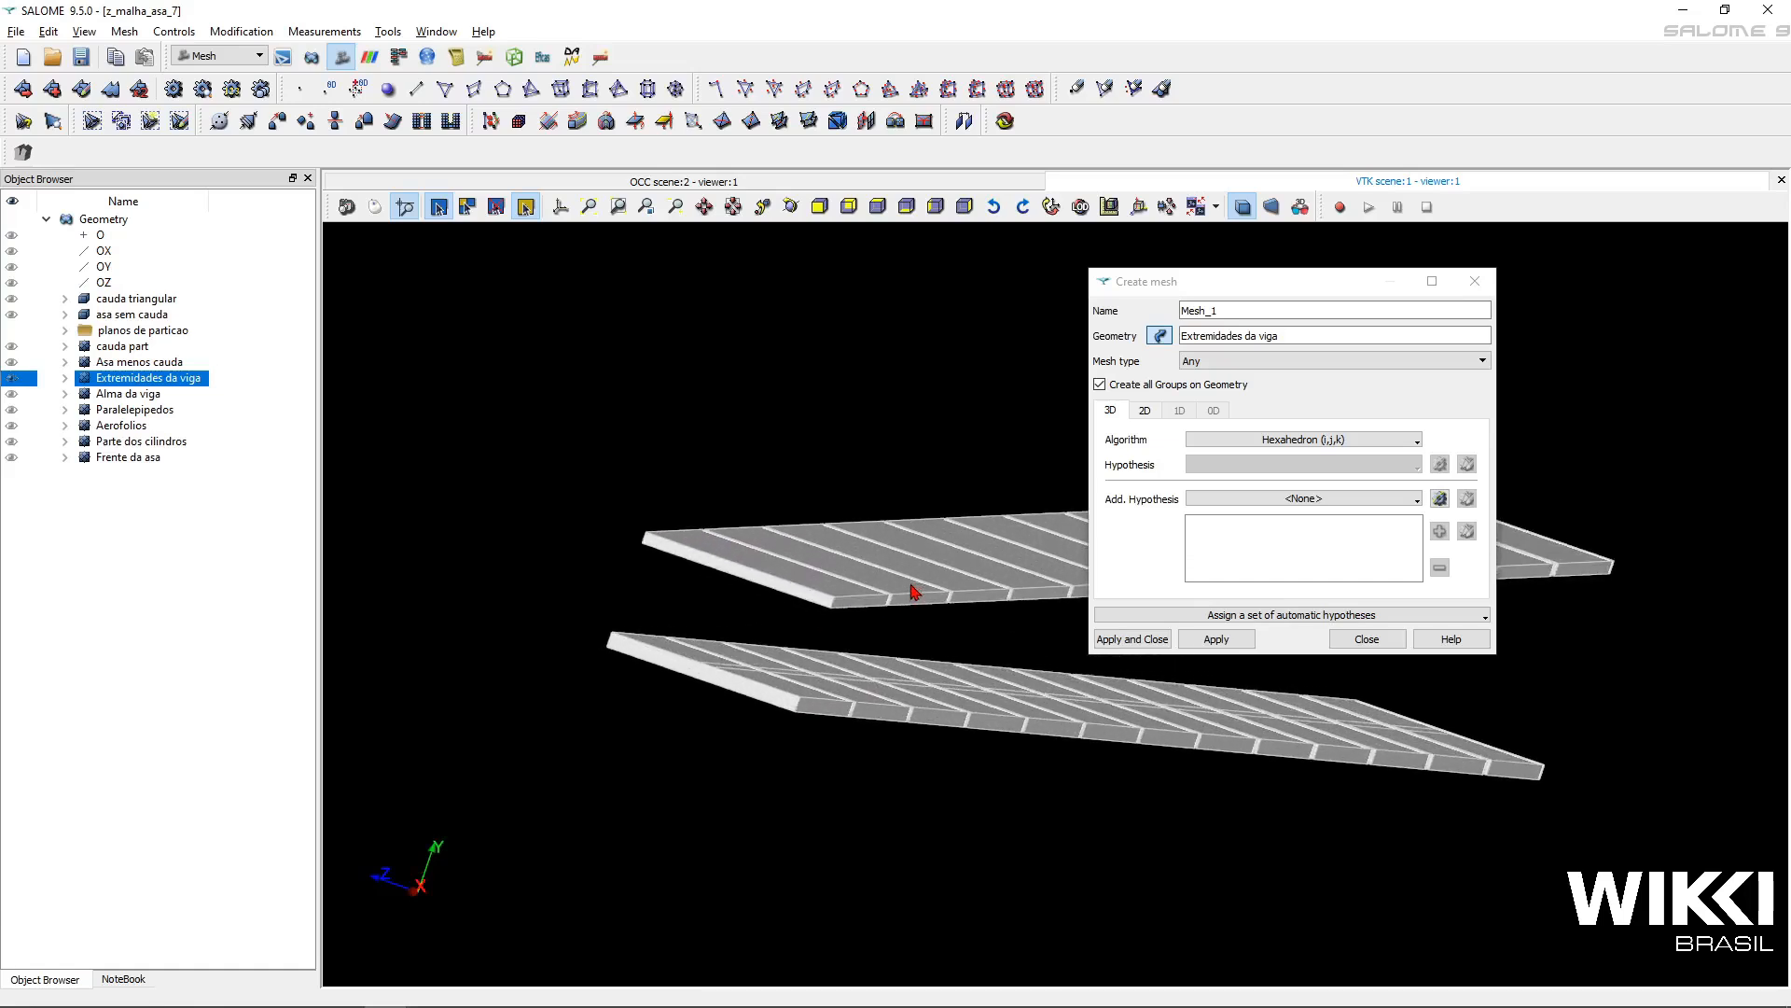
{"action": "scroll", "coordinate": [913, 592], "scroll_direction": "down", "scroll_amount": 5}
{"action": "right_click_drag", "start_coordinate": [887, 448], "coordinate": [851, 472], "text": "ctrl"}
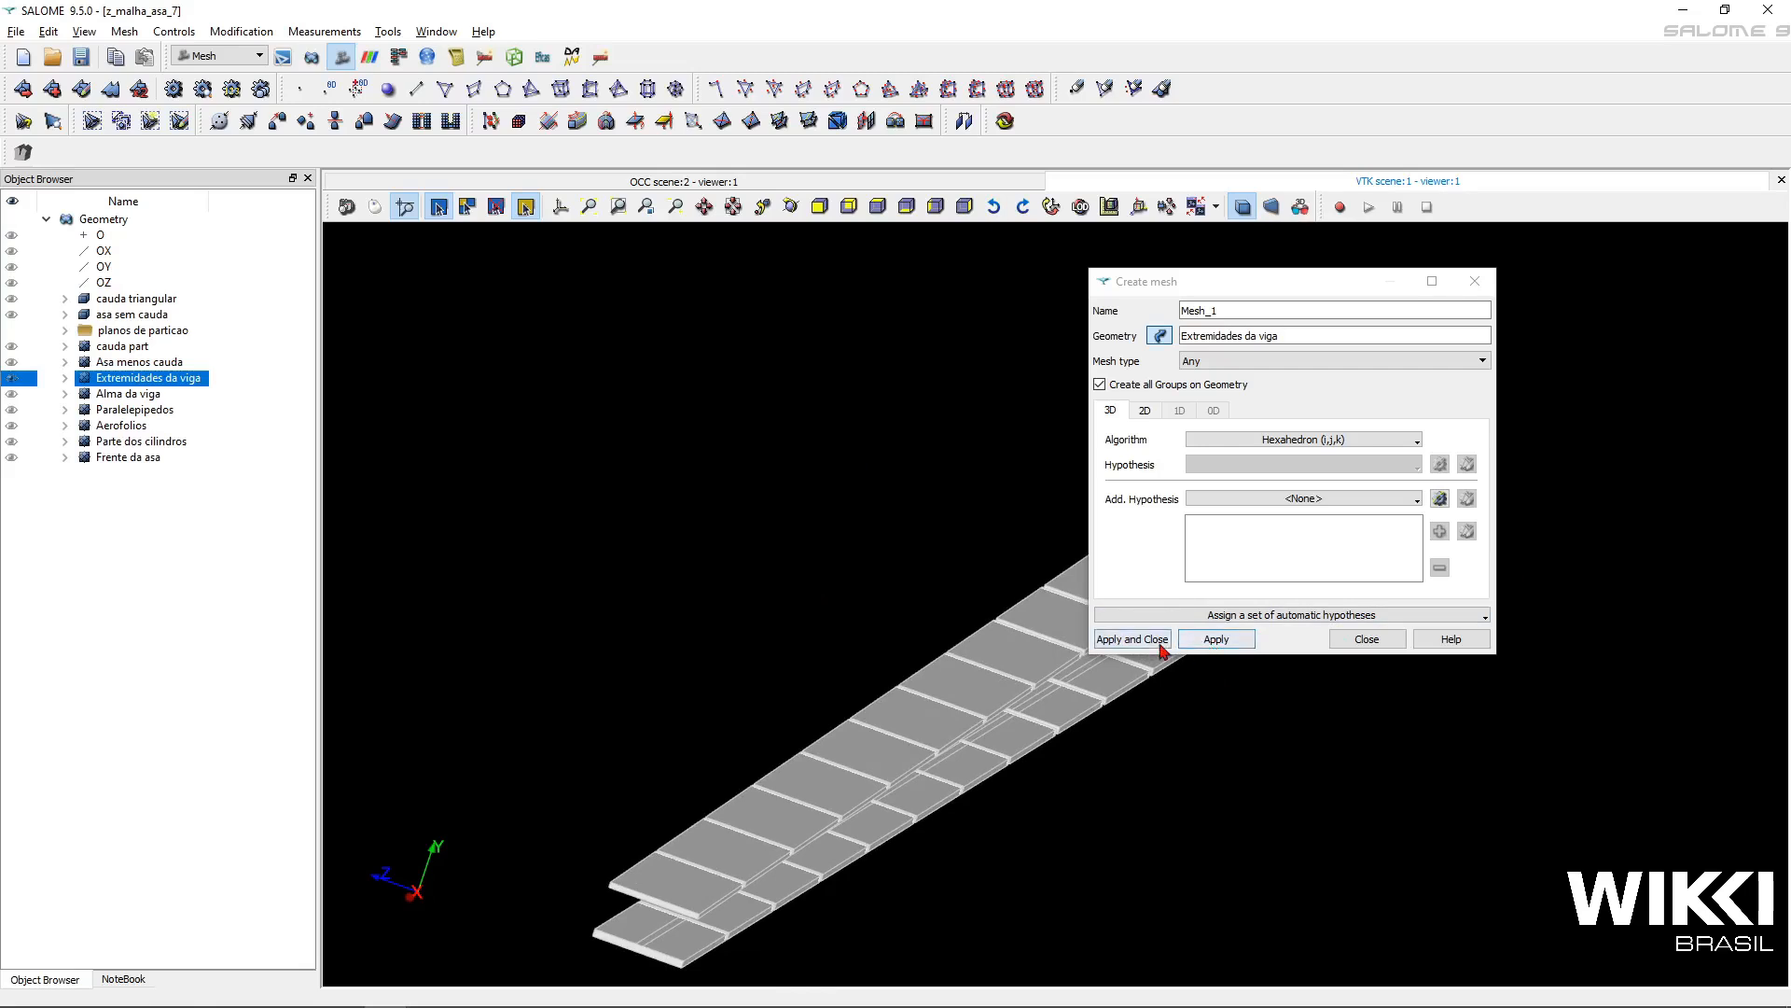
- Assign the 3D: Mapped Hexahedralization hypothesis set with 12 equidistant segments
{"action": "left_click", "coordinate": [1212, 616]}
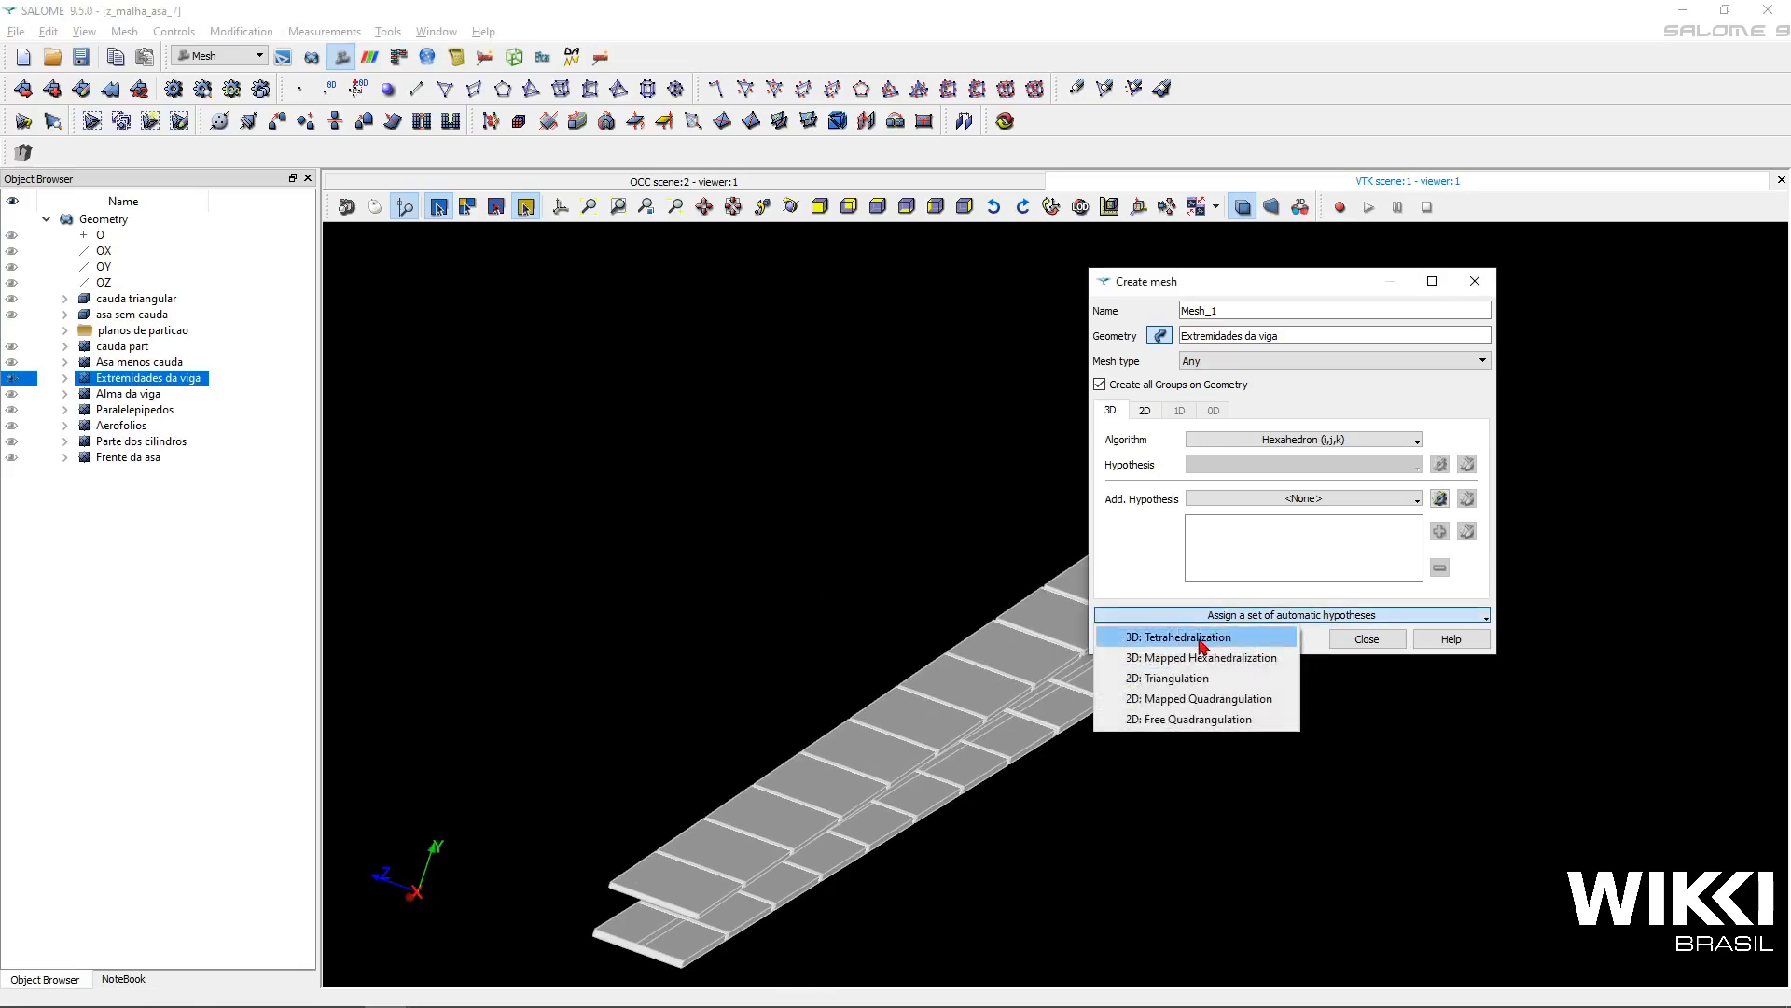
{"action": "left_click", "coordinate": [1240, 660]}
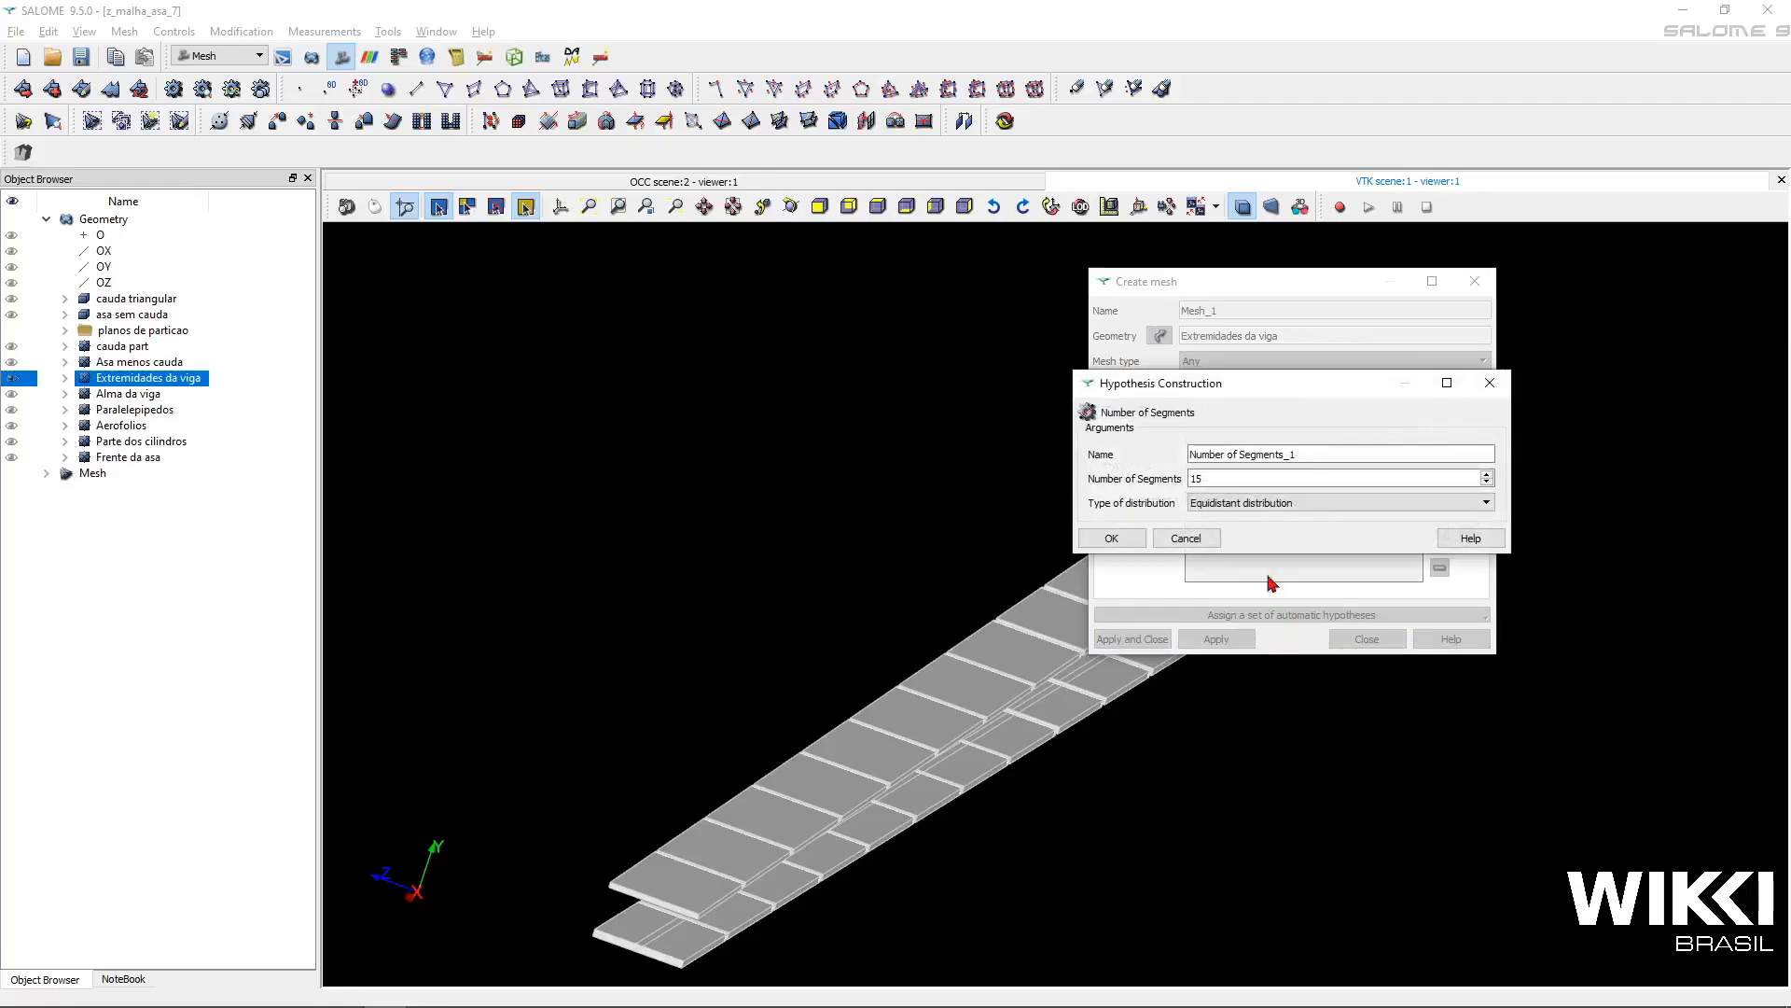
{"action": "double_click", "coordinate": [1271, 476]}
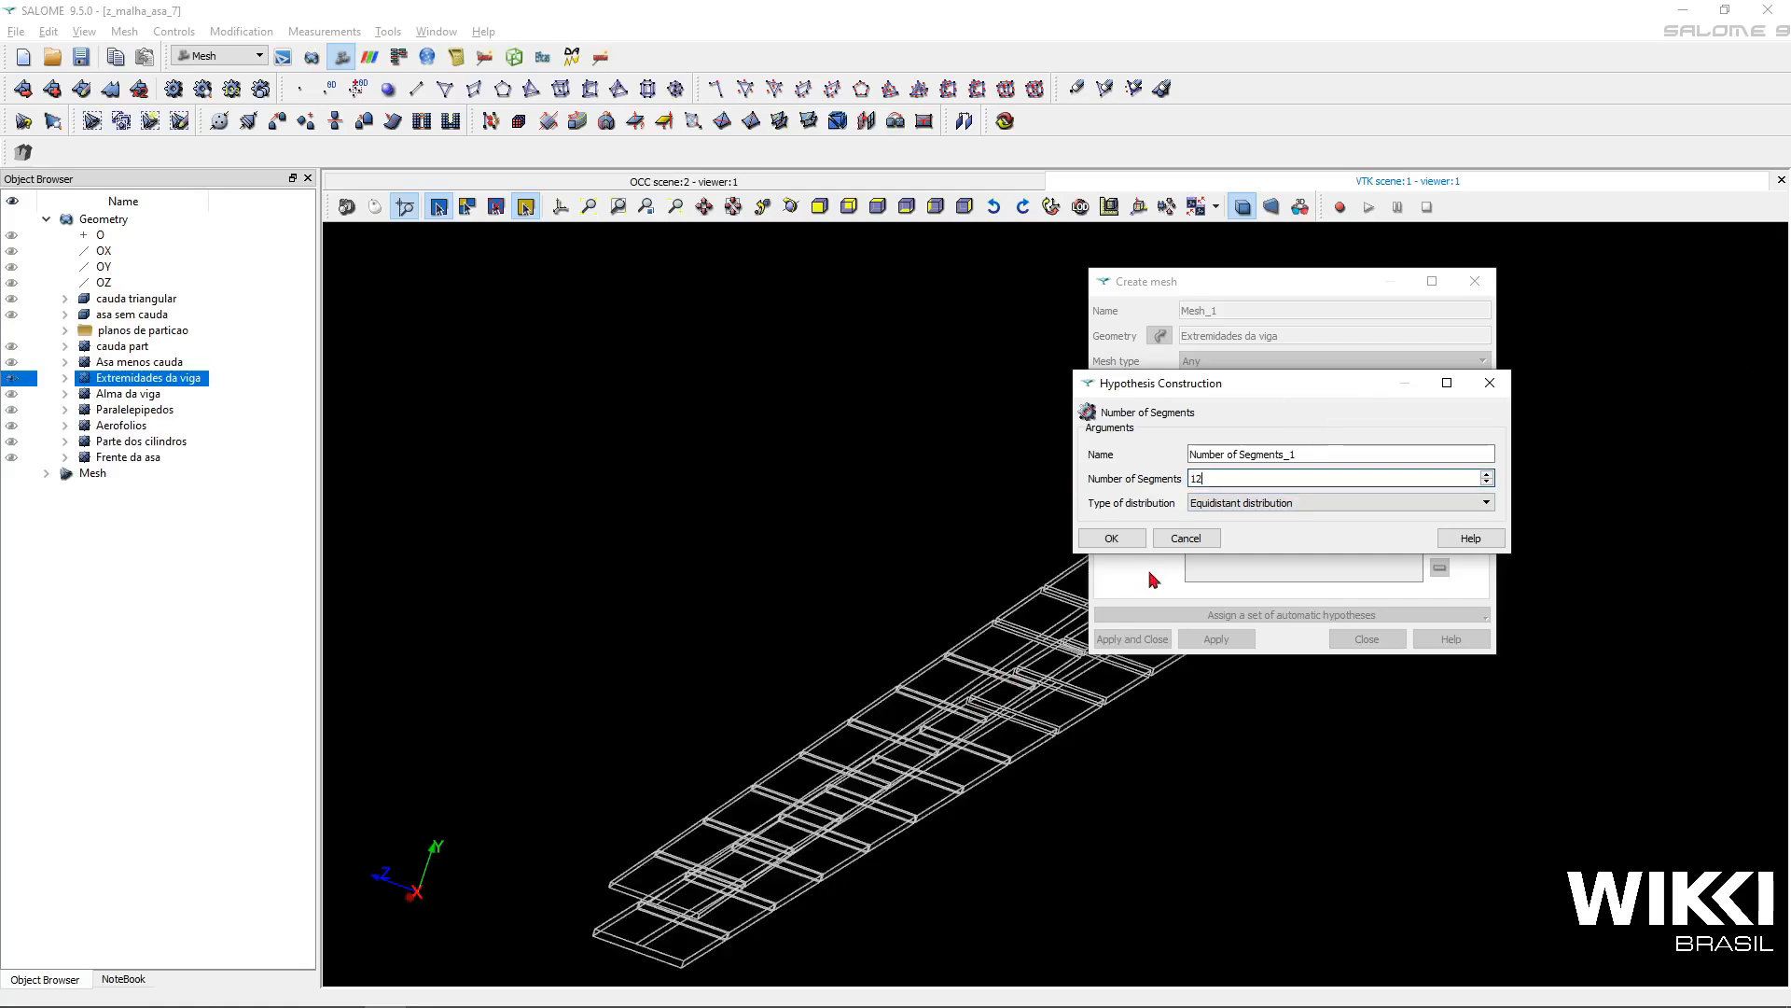
{"action": "left_click", "coordinate": [1135, 541]}
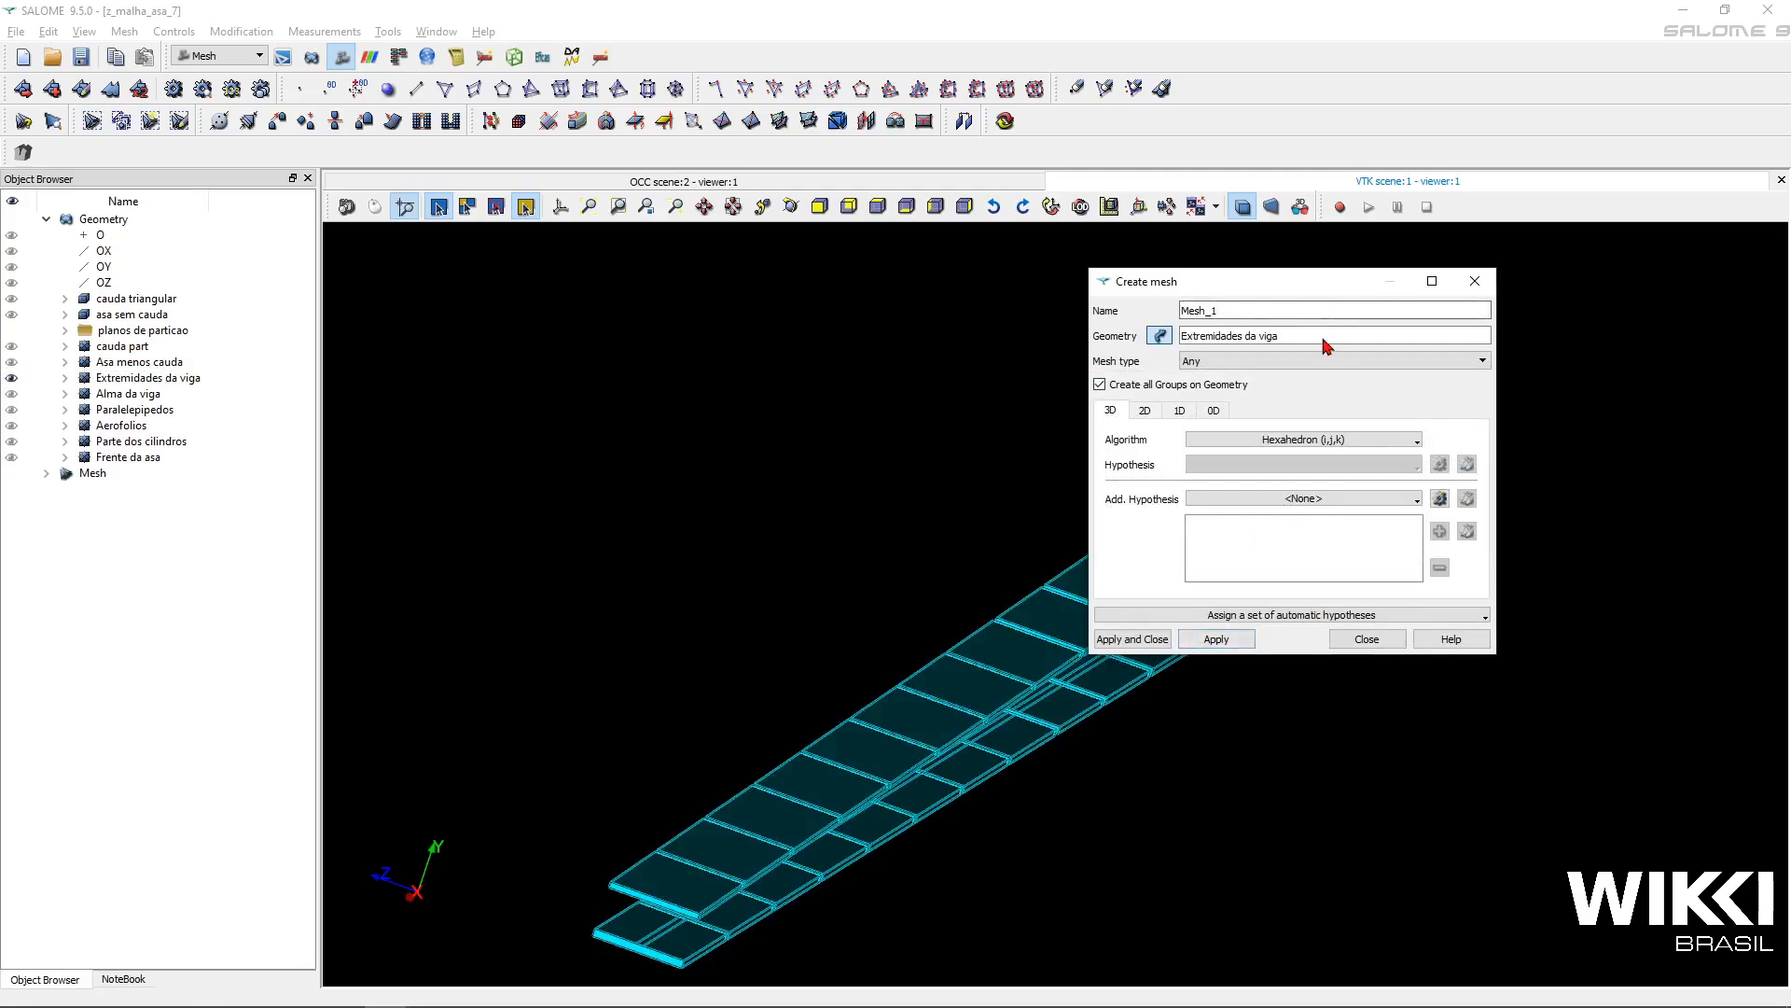
- Name the mesh Extremidades da viga after its geometry and create it
{"action": "left_click_drag", "start_coordinate": [1317, 337], "coordinate": [1155, 324]}
{"action": "key", "text": "ctrl+c"}
{"action": "left_click_drag", "start_coordinate": [1271, 313], "coordinate": [1037, 325]}
{"action": "key", "text": "ctrl+v"}
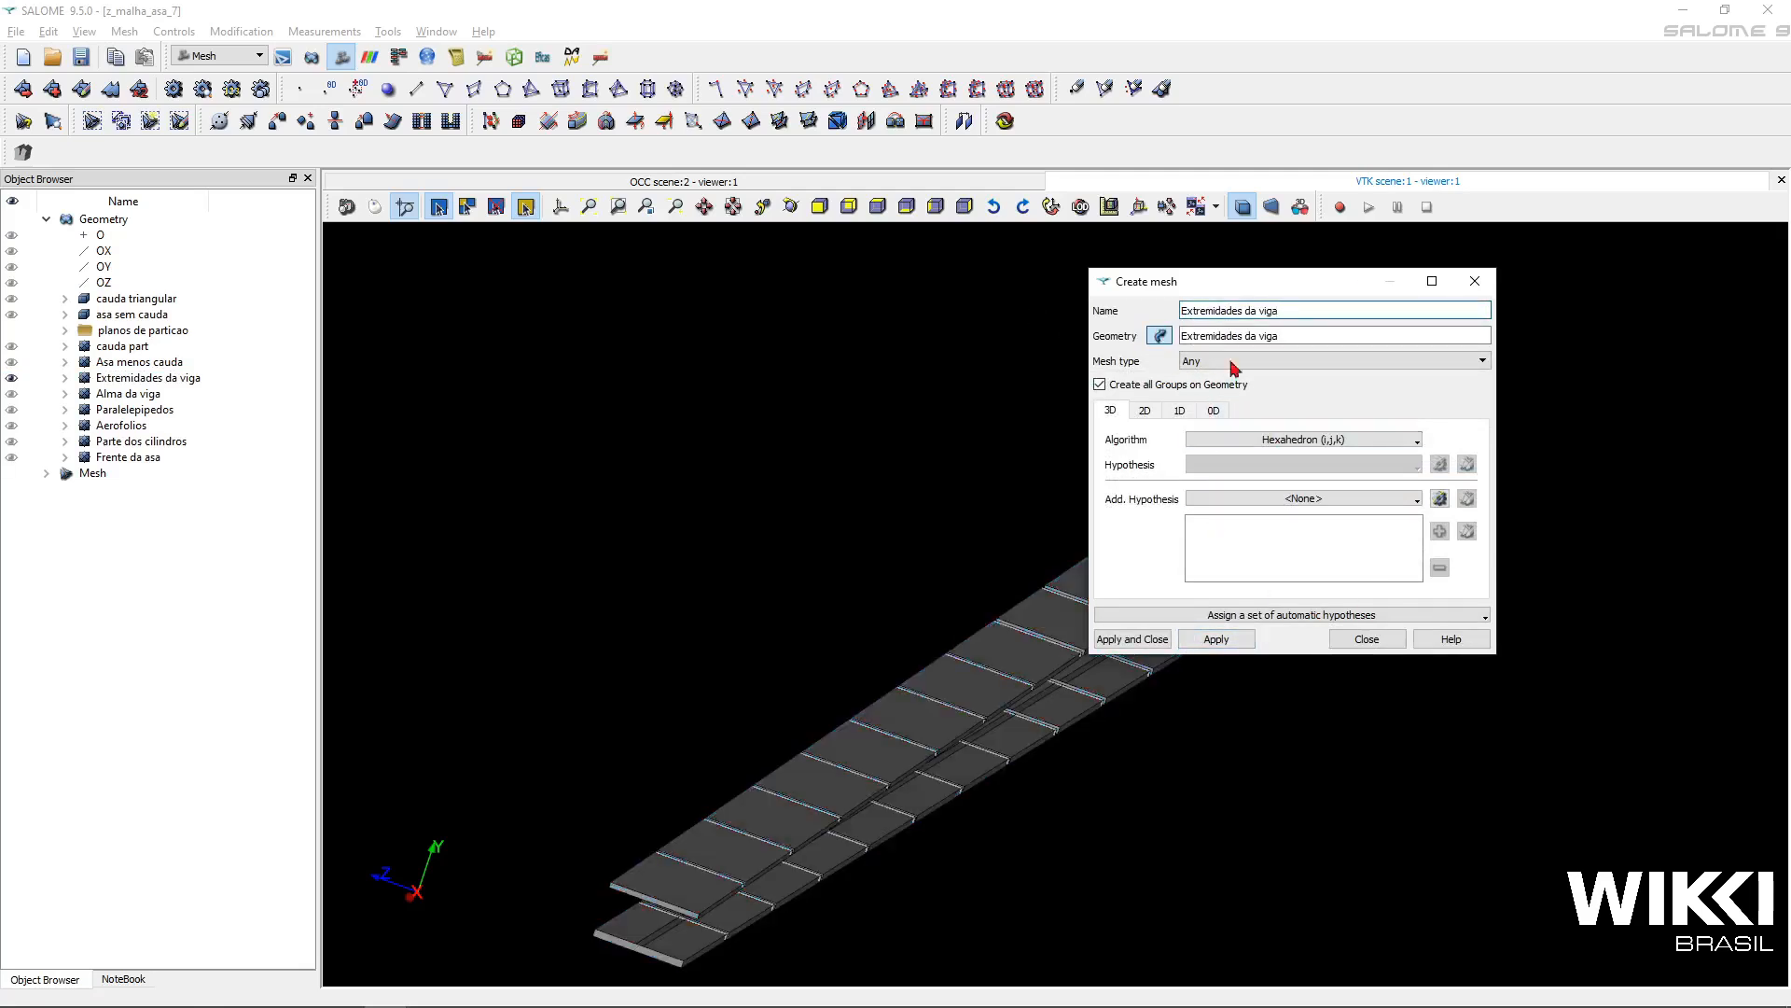
{"action": "left_click", "coordinate": [1131, 639]}
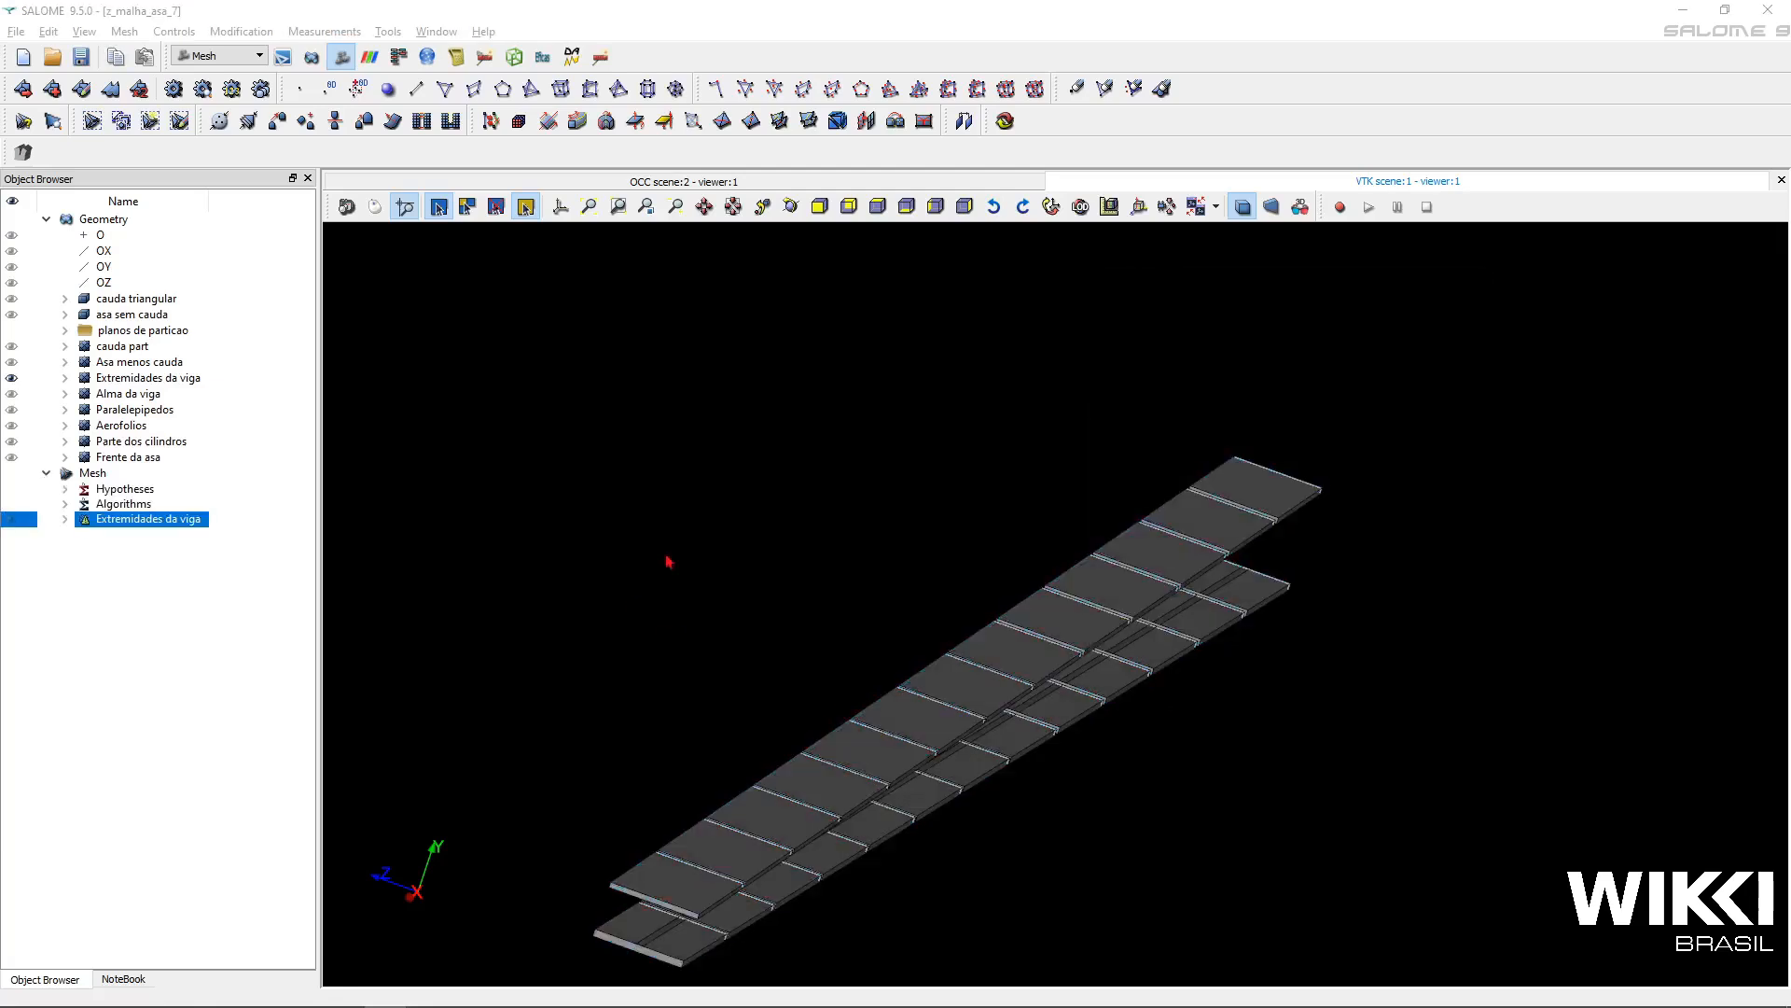
- Compute the Extremidades da viga mesh and review the list of computation errors
{"action": "left_click", "coordinate": [174, 89]}
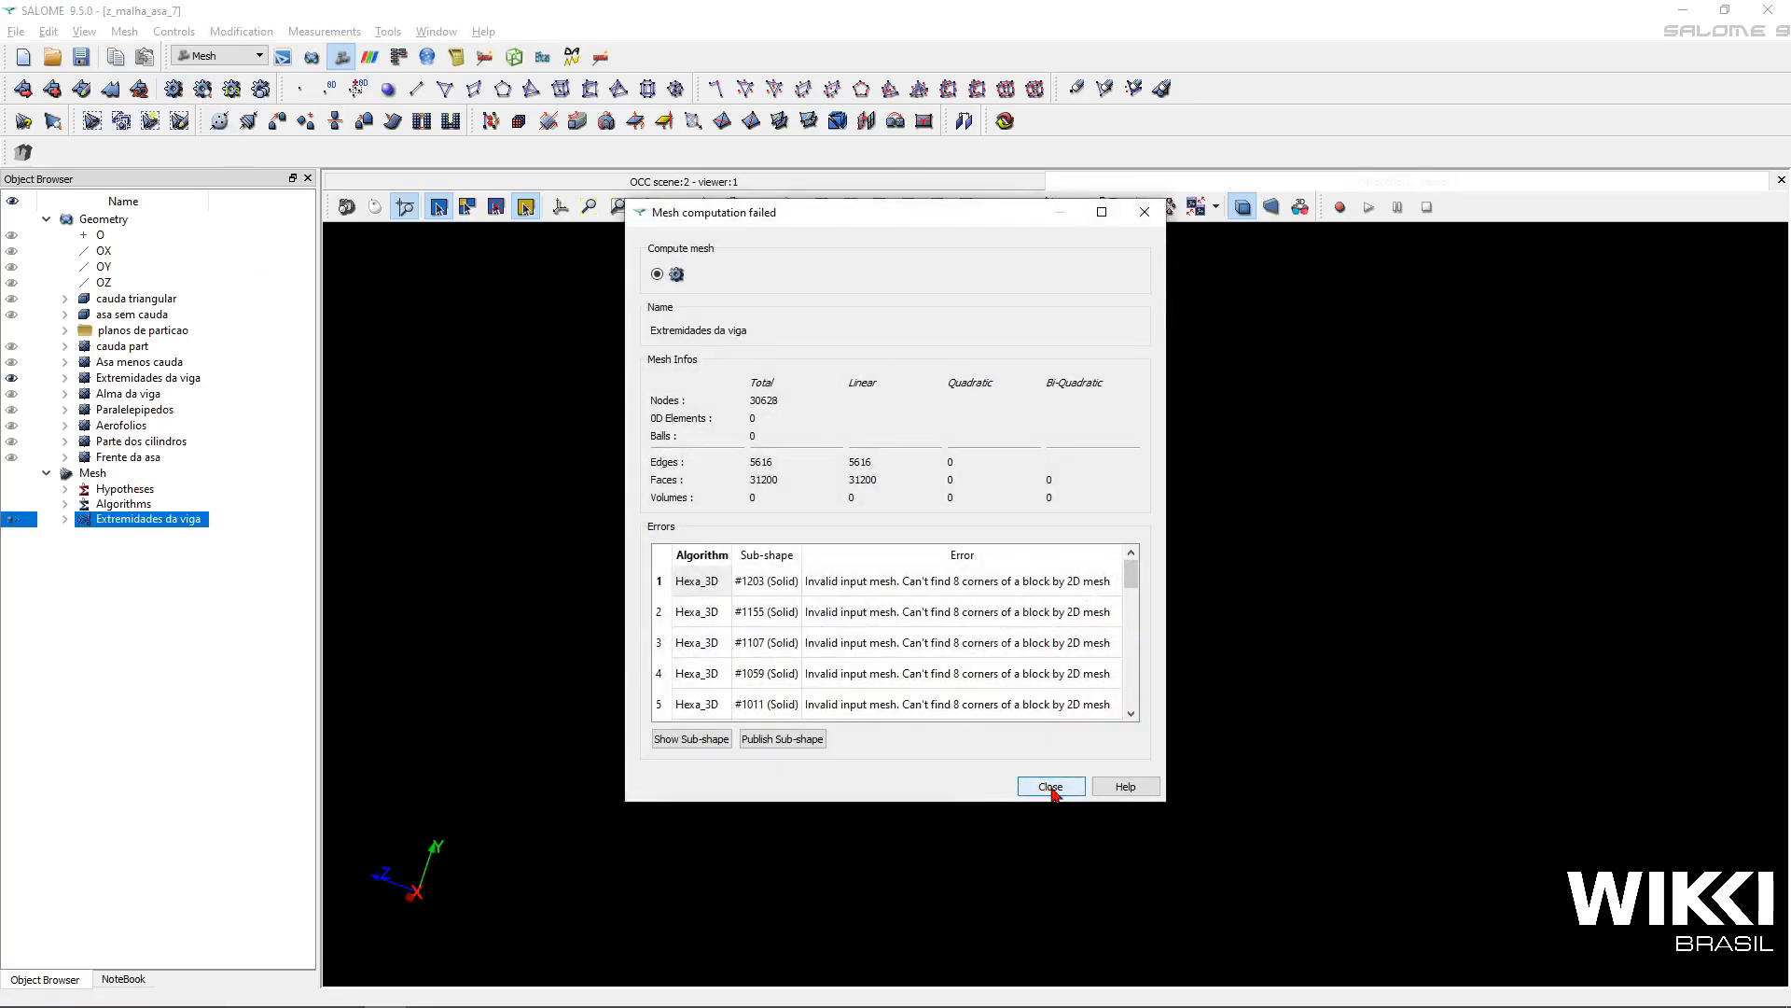
{"action": "scroll", "coordinate": [945, 627], "scroll_direction": "down", "scroll_amount": 7}
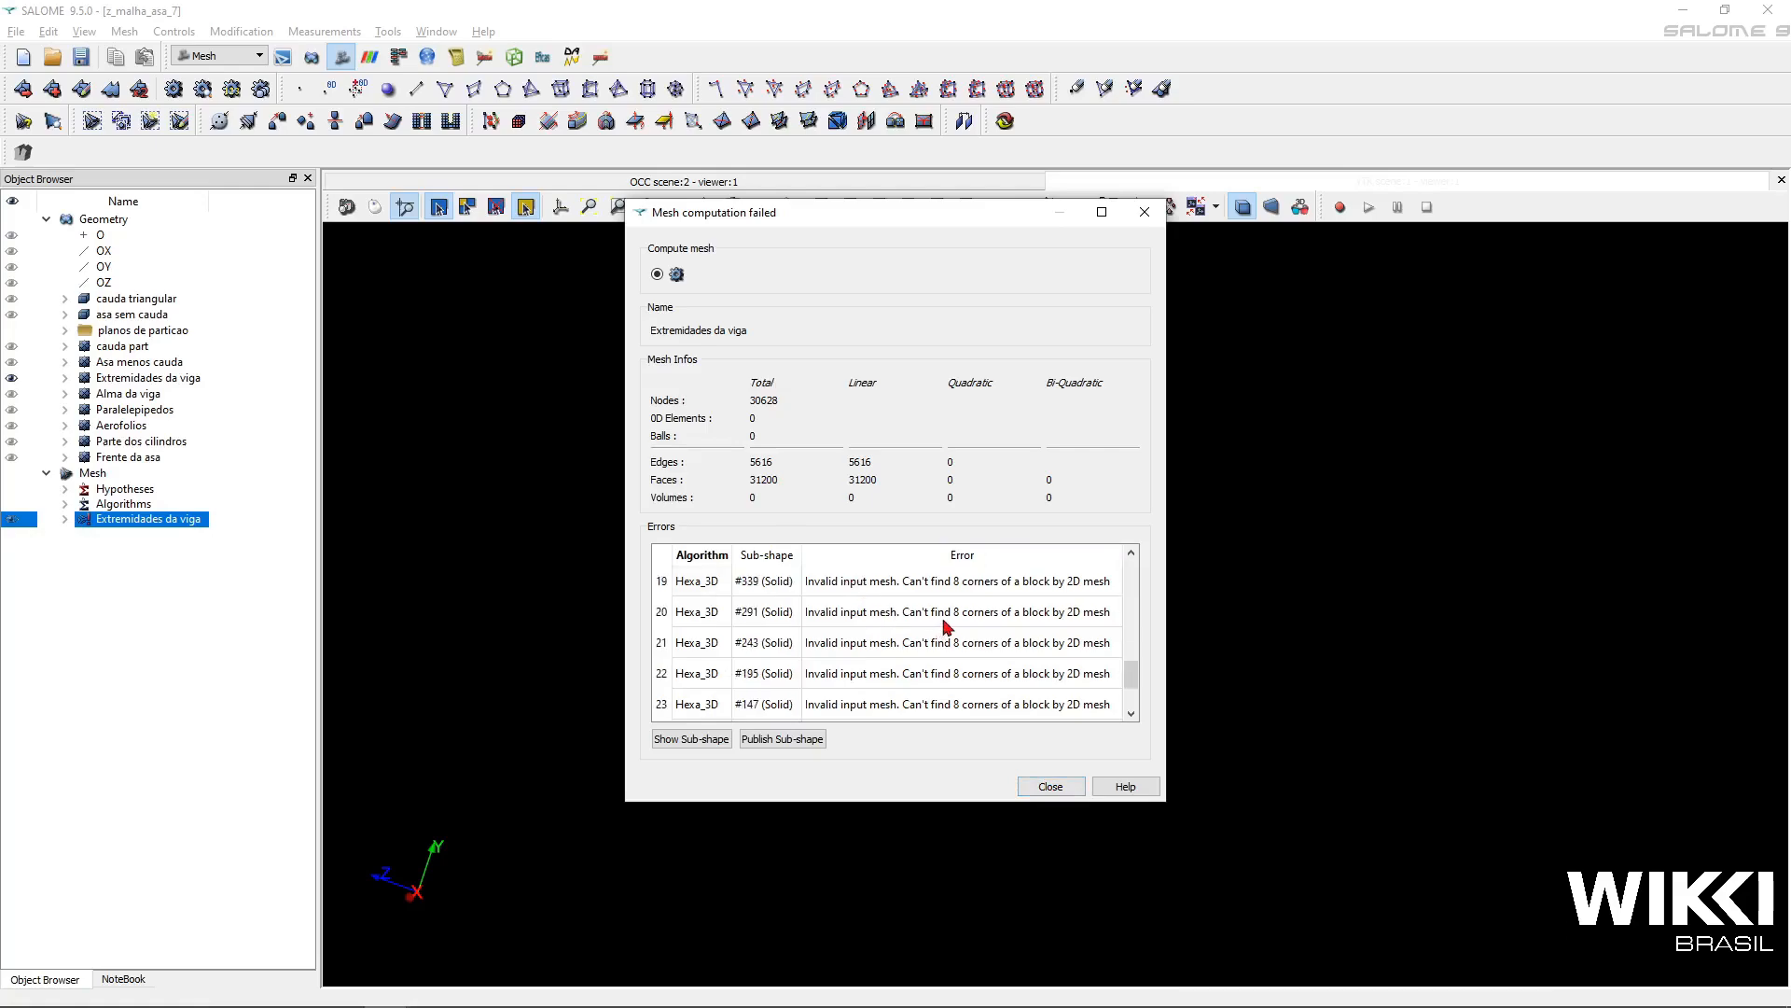
{"action": "scroll", "coordinate": [946, 627], "scroll_direction": "up", "scroll_amount": 7}
{"action": "left_click", "coordinate": [1064, 791]}
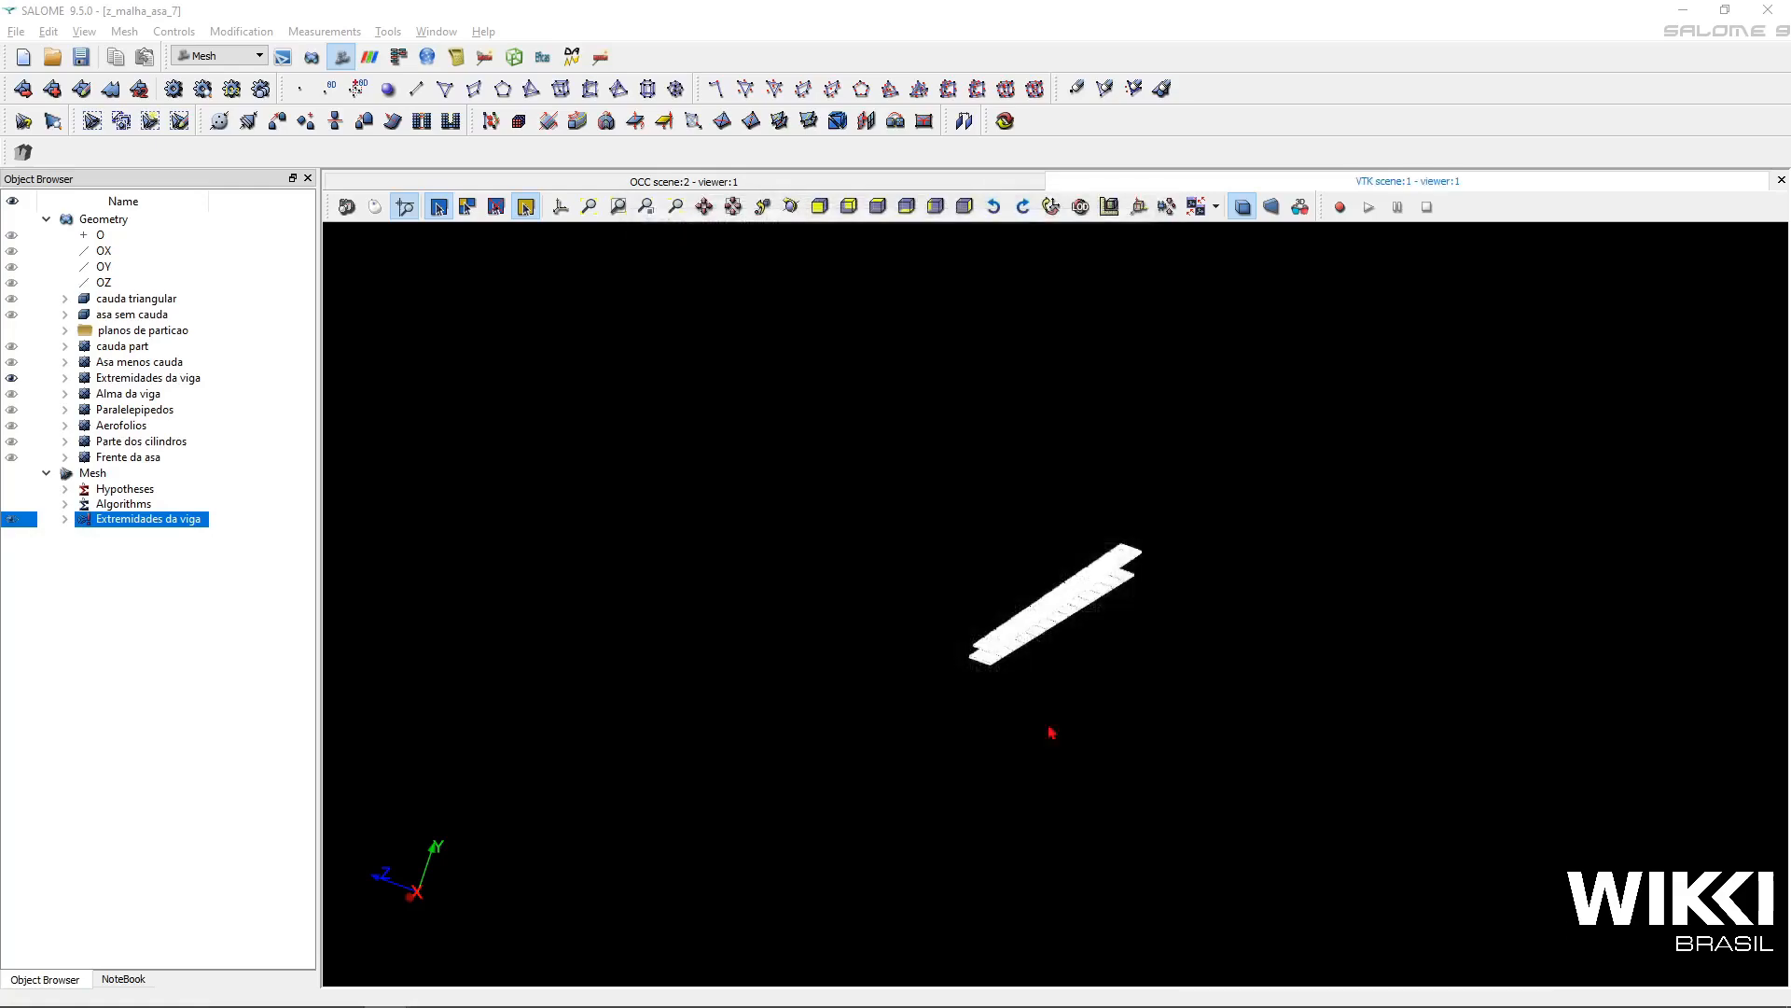
- Examine the mesh elements on the upper and lower beam flanges, especially across their thickness and at the near end
{"action": "scroll", "coordinate": [1013, 631], "scroll_direction": "up", "scroll_amount": 5}
{"action": "scroll", "coordinate": [970, 666], "scroll_direction": "up", "scroll_amount": 8}
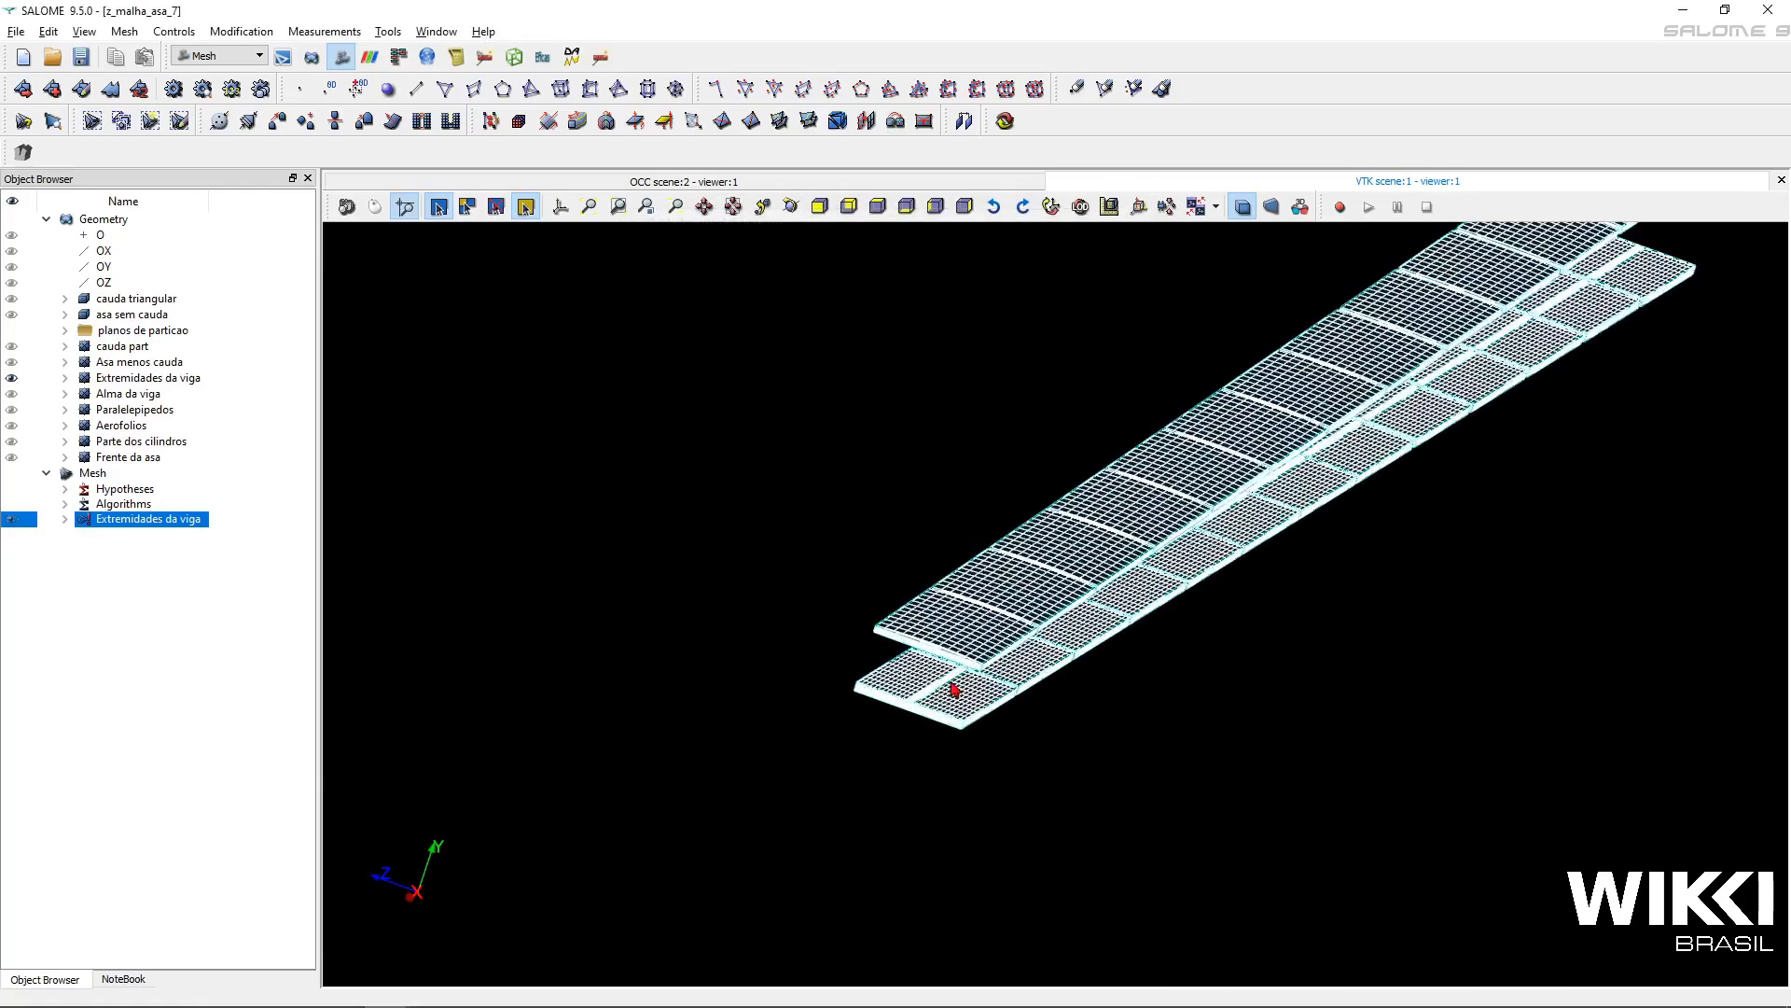
{"action": "scroll", "coordinate": [970, 666], "scroll_direction": "up", "scroll_amount": 2}
{"action": "scroll", "coordinate": [970, 666], "scroll_direction": "down", "scroll_amount": 6}
{"action": "middle_click_drag", "start_coordinate": [1014, 524], "coordinate": [938, 615], "text": "ctrl"}
{"action": "scroll", "coordinate": [944, 611], "scroll_direction": "down", "scroll_amount": 4}
{"action": "scroll", "coordinate": [1171, 567], "scroll_direction": "down", "scroll_amount": 1}
{"action": "middle_click_drag", "start_coordinate": [1028, 466], "coordinate": [937, 507], "text": "ctrl"}
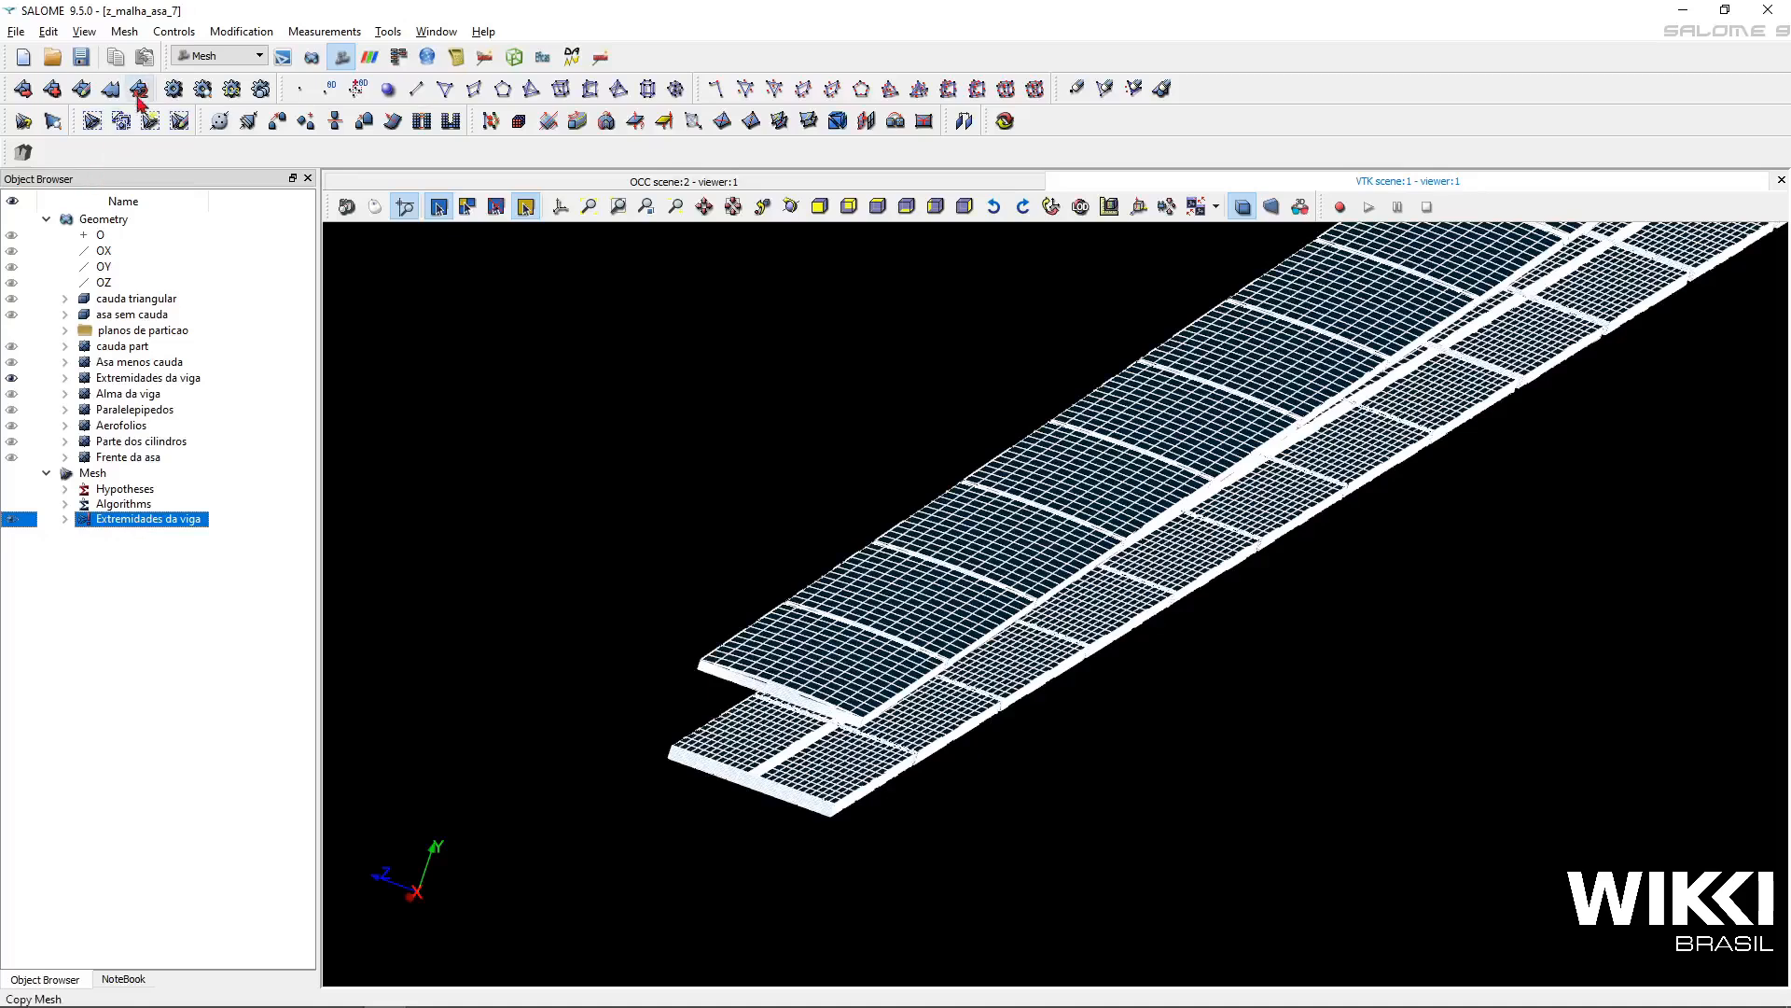
- Start a sub-mesh of Extremidades da viga on its Comprimento edge group and name it Comprimento
{"action": "left_click", "coordinate": [51, 90]}
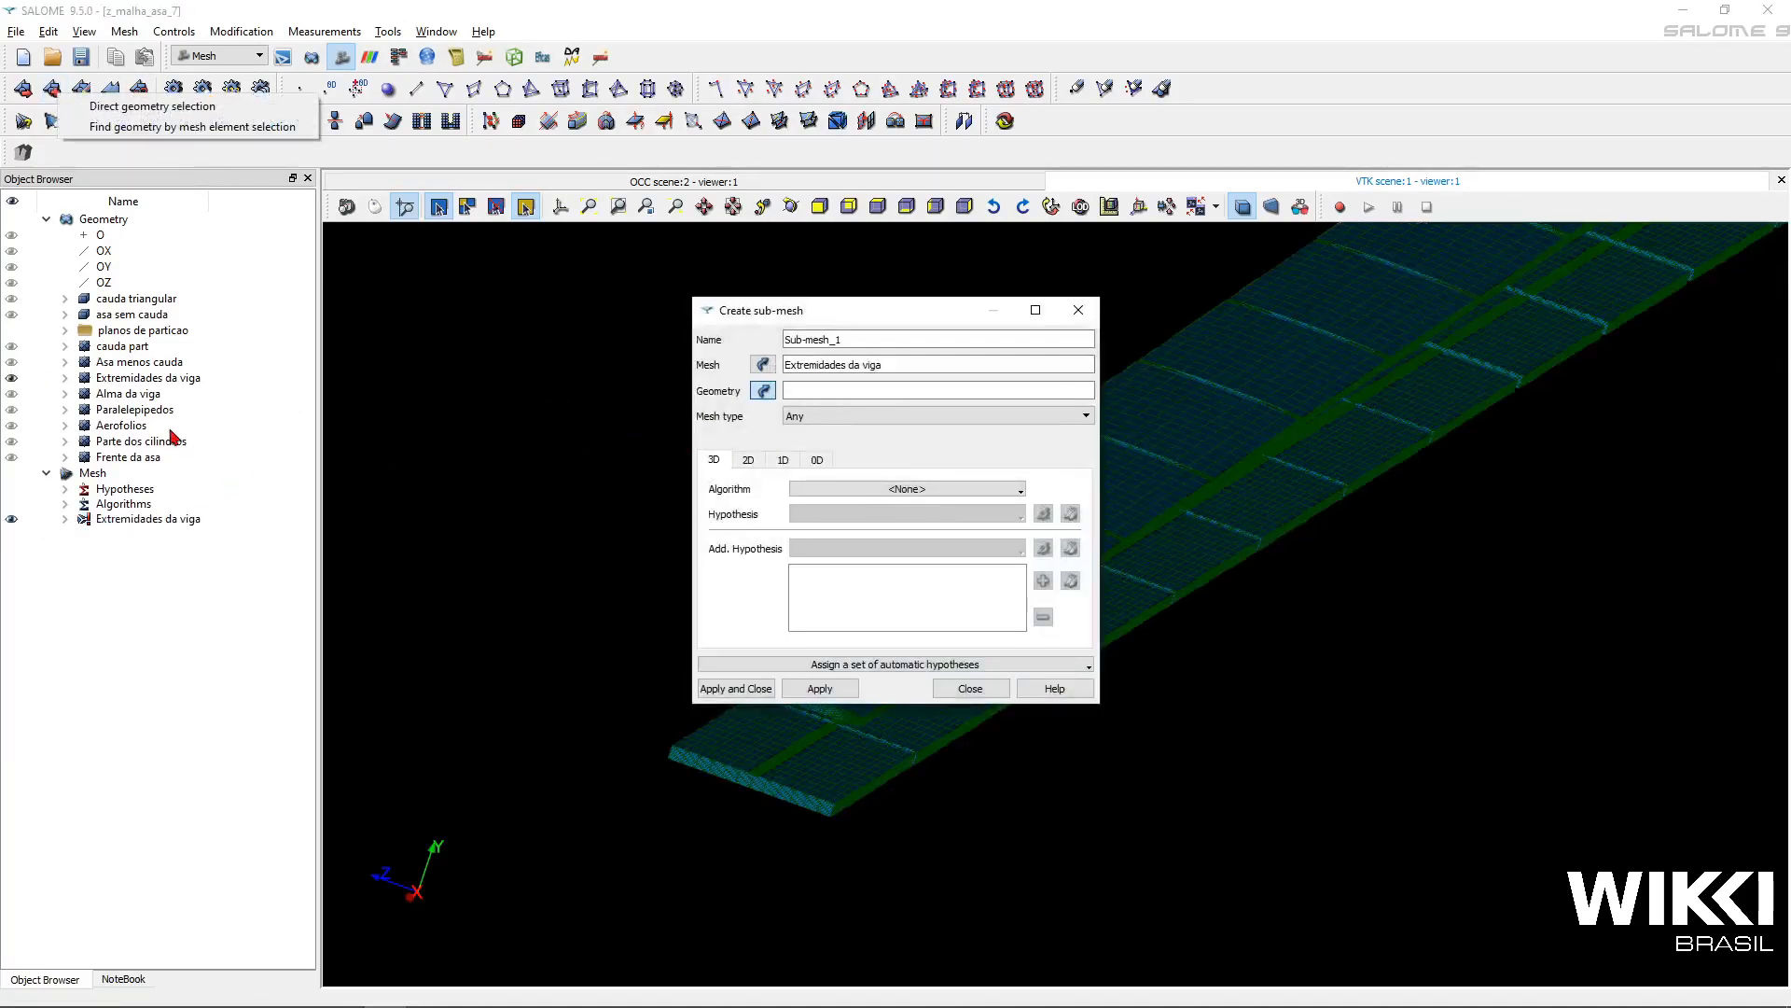
{"action": "left_click", "coordinate": [63, 379]}
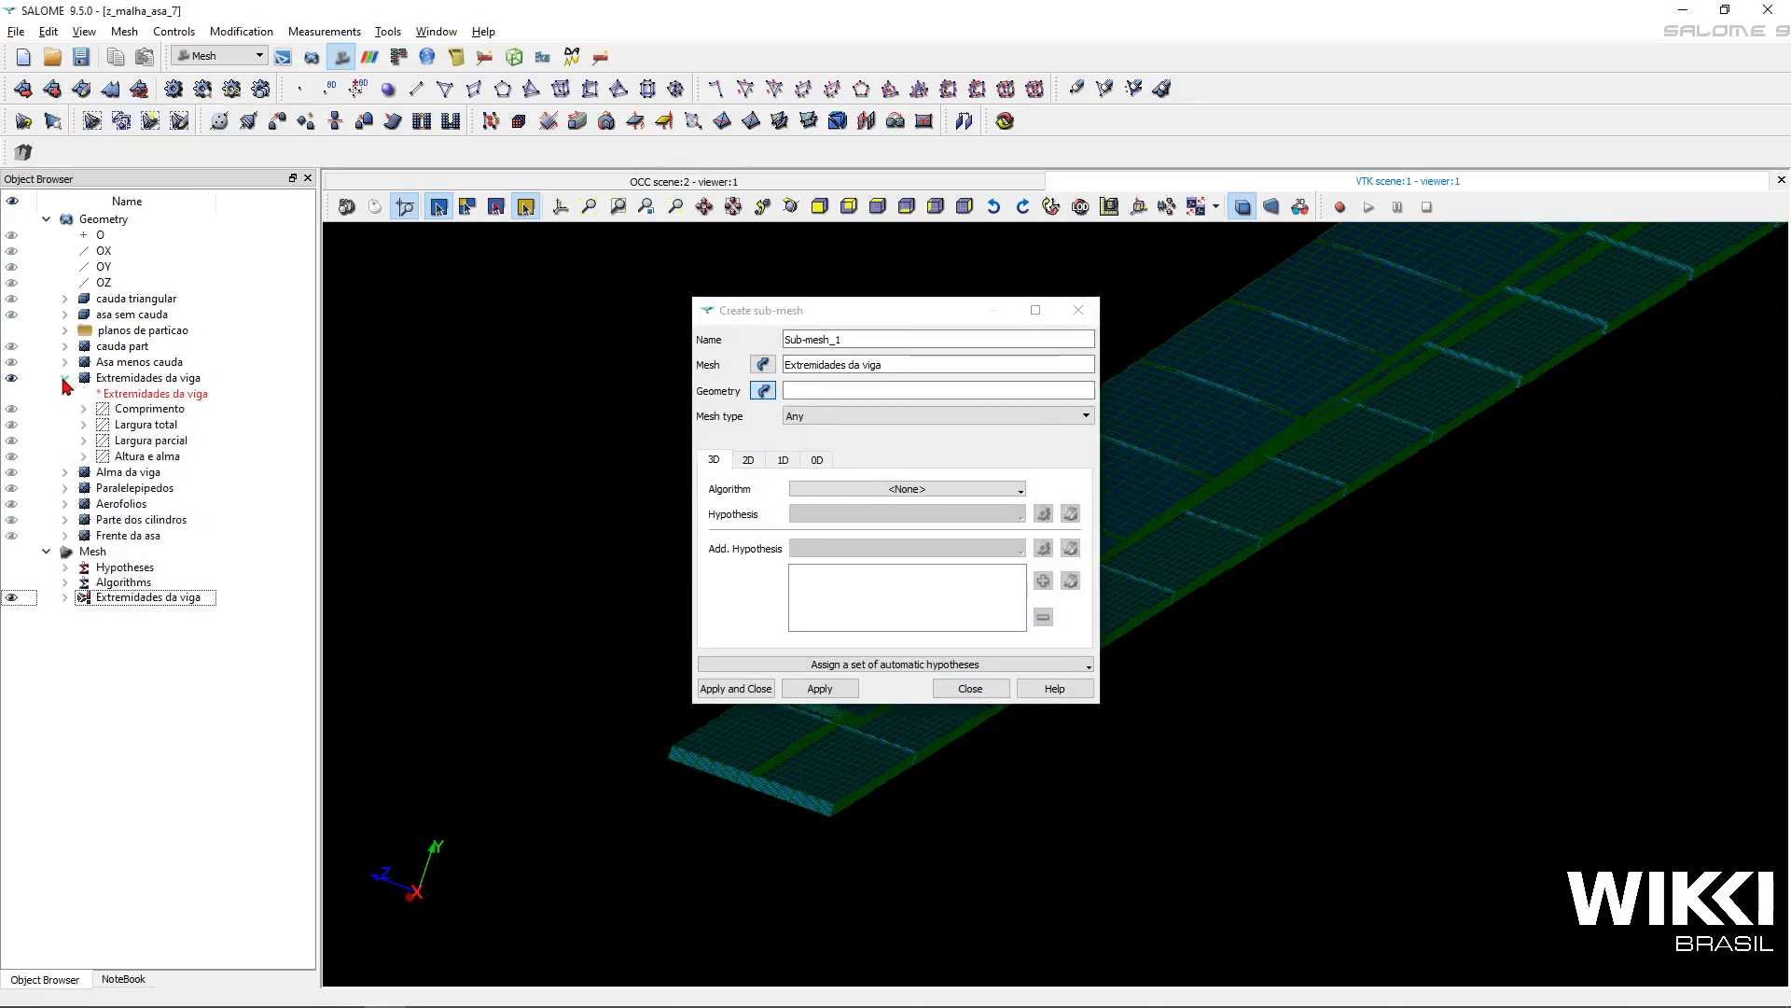
{"action": "left_click", "coordinate": [166, 410]}
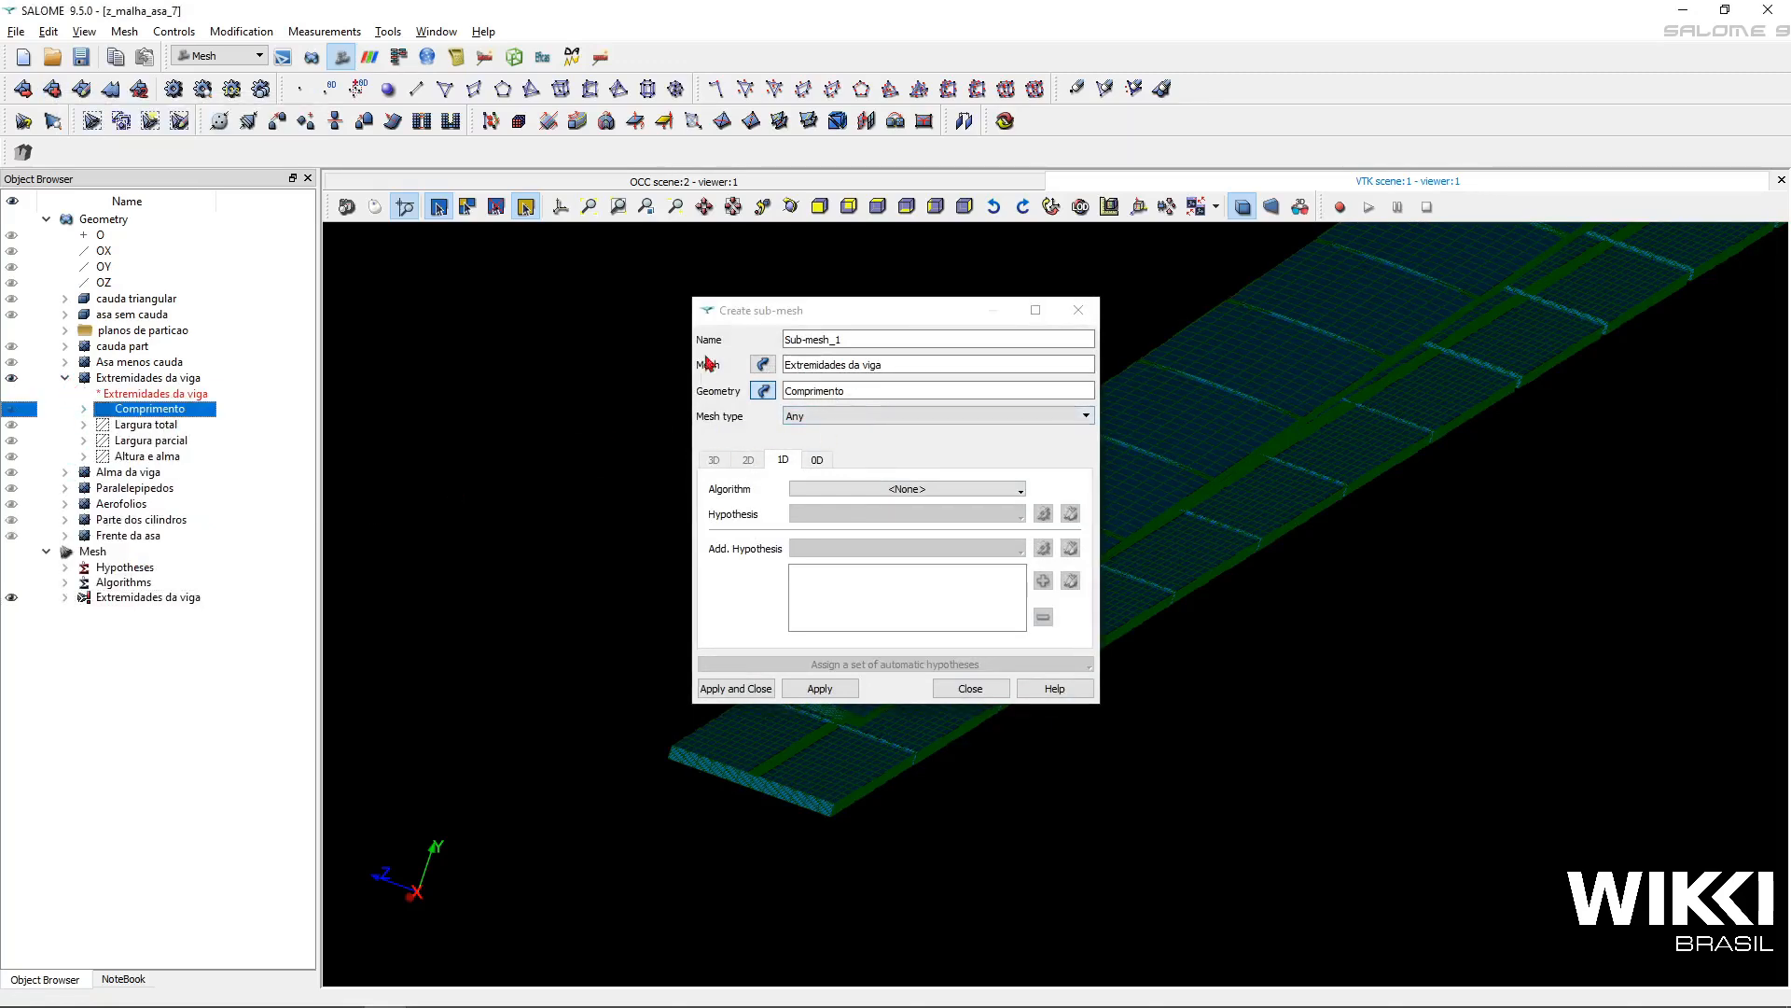
{"action": "left_click", "coordinate": [871, 392]}
{"action": "key", "text": "ctrl+c"}
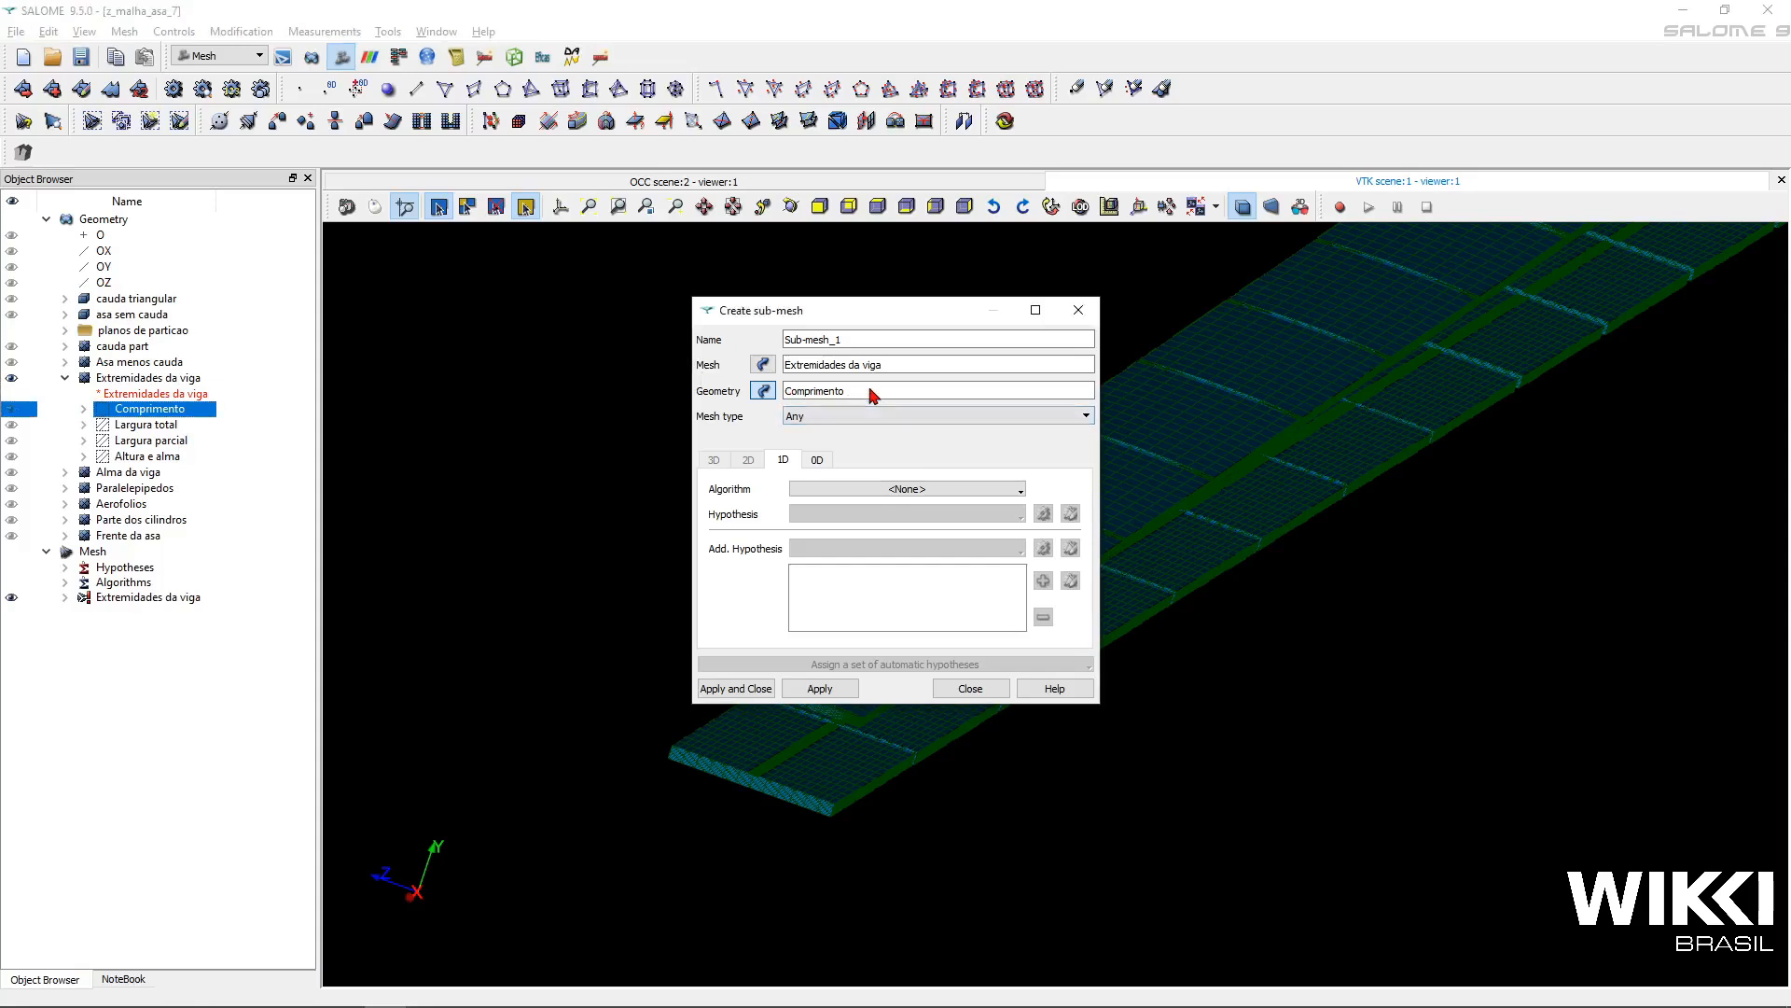
{"action": "triple_click", "coordinate": [896, 338]}
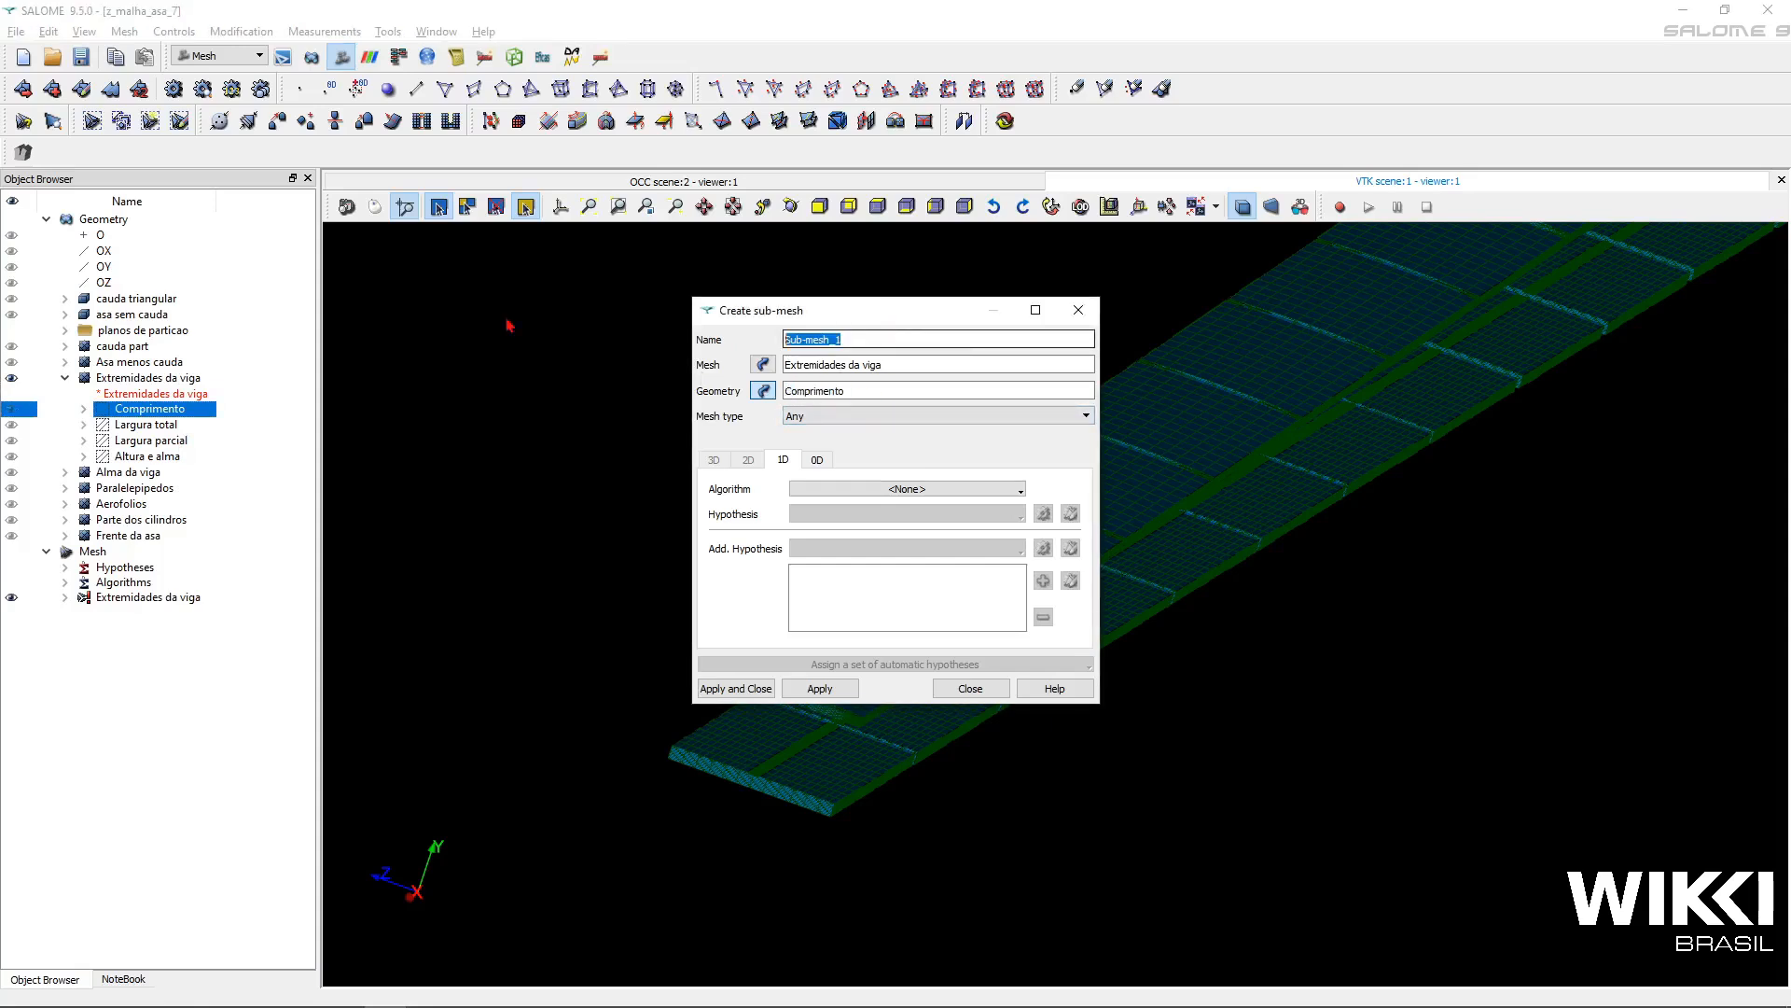
{"action": "key", "text": "ctrl+v"}
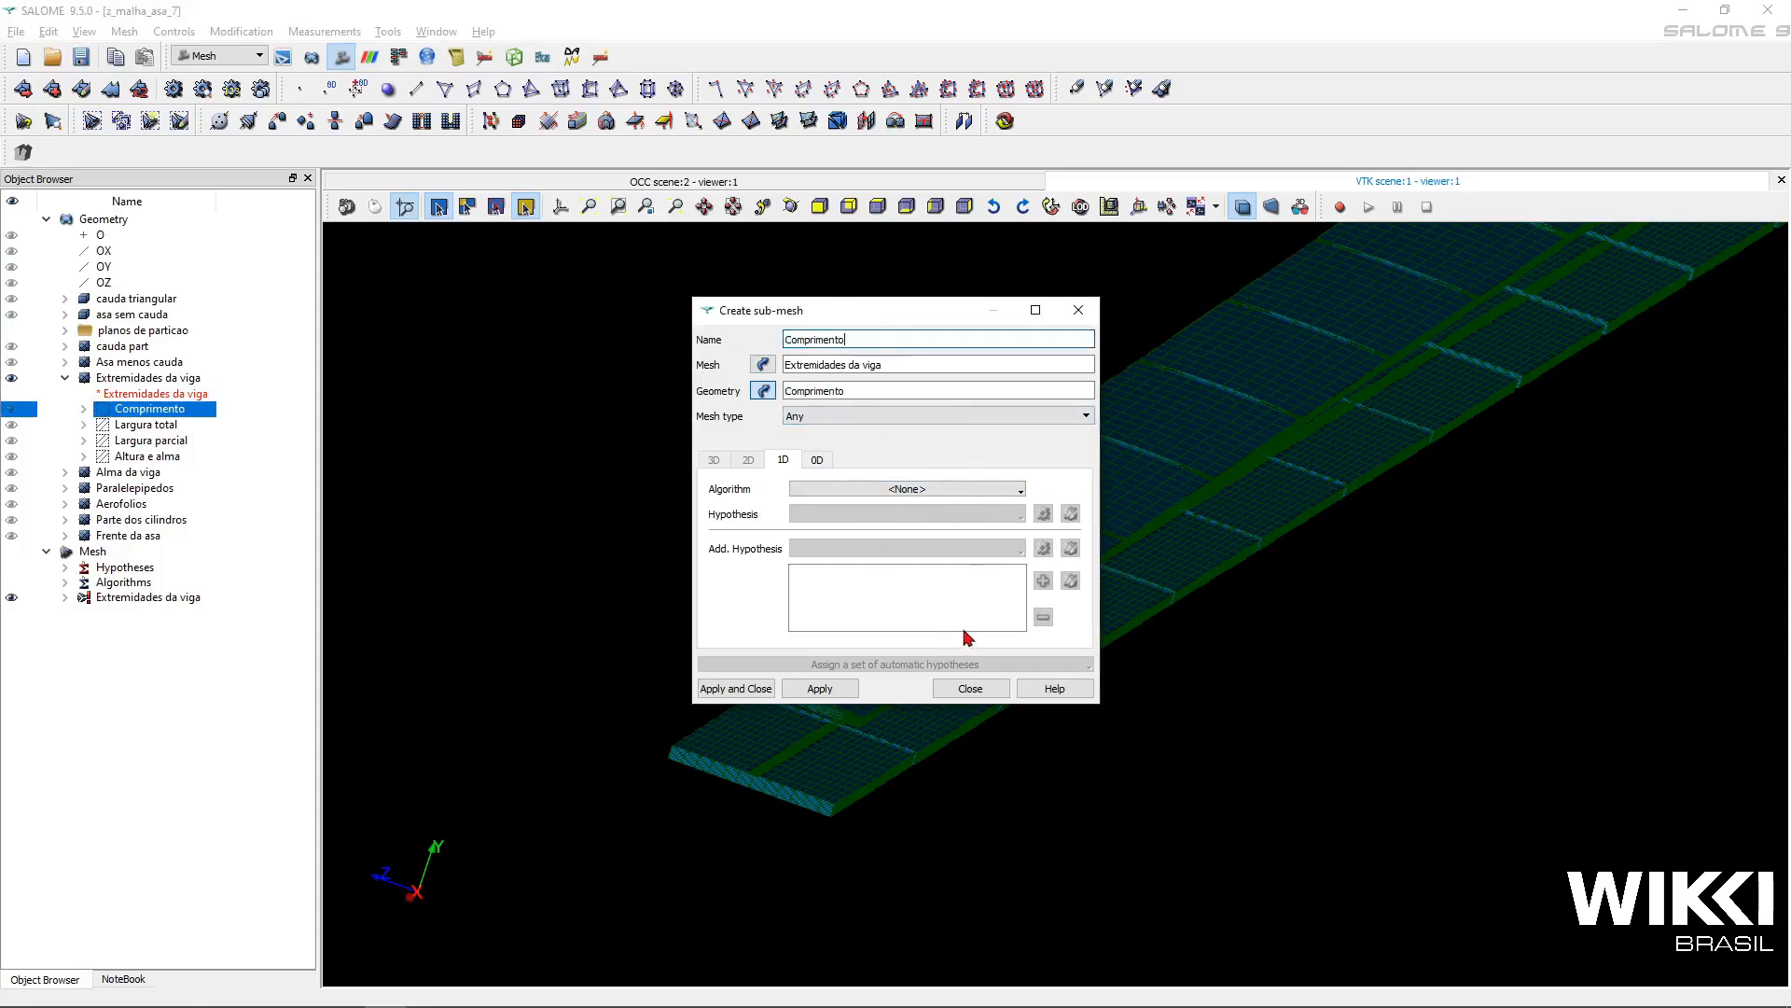
- Assign Wire Discretisation with a new equidistant Number of Segments hypothesis to Comprimento and create the sub-mesh
{"action": "left_click", "coordinate": [948, 494]}
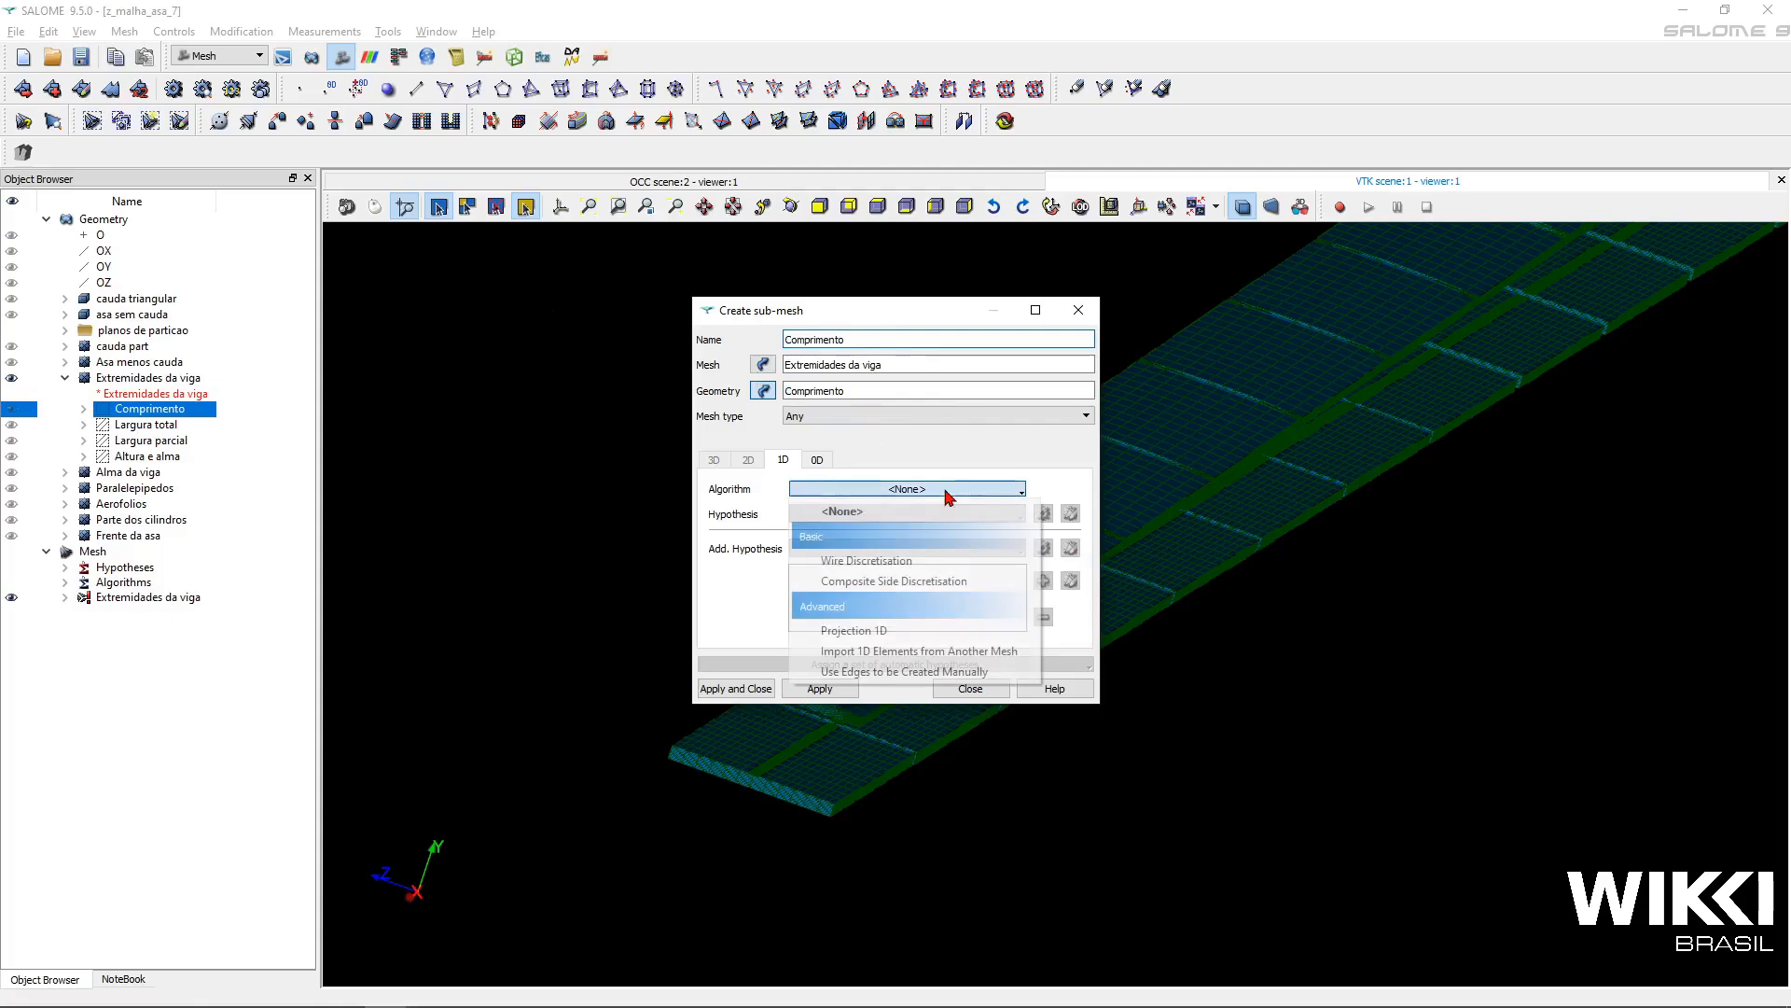
{"action": "left_click", "coordinate": [948, 561]}
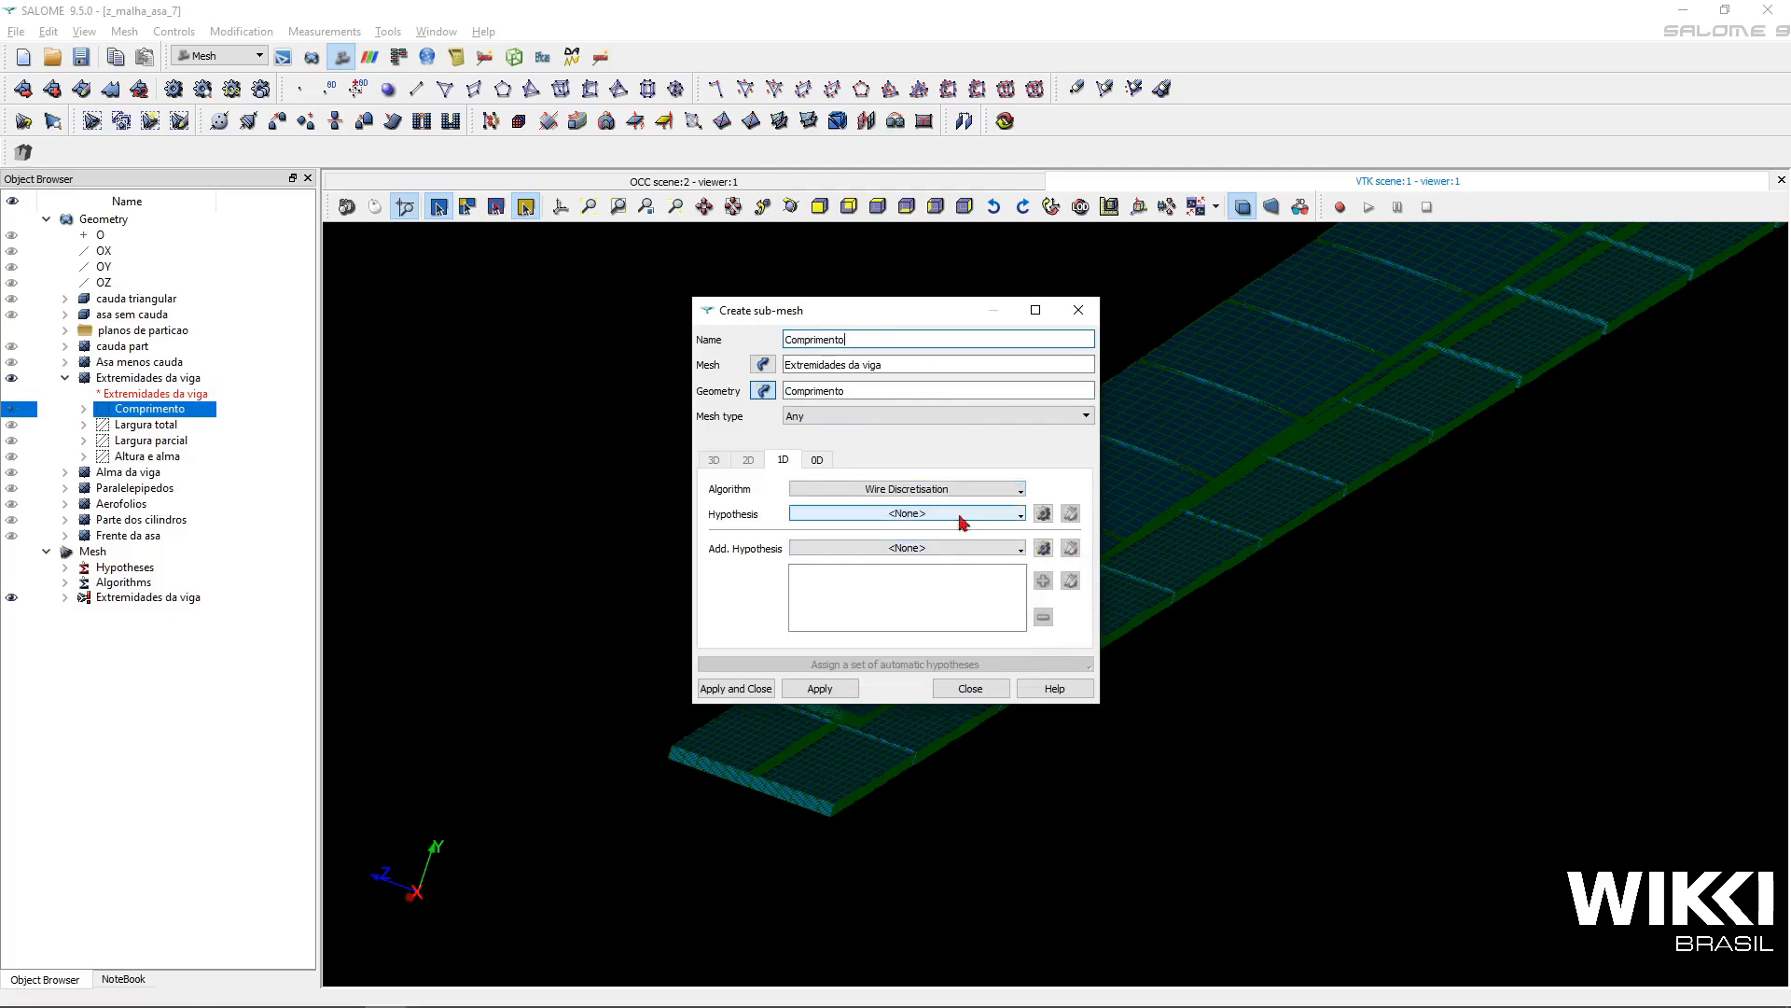
{"action": "left_click", "coordinate": [1043, 512]}
{"action": "left_click", "coordinate": [1117, 557]}
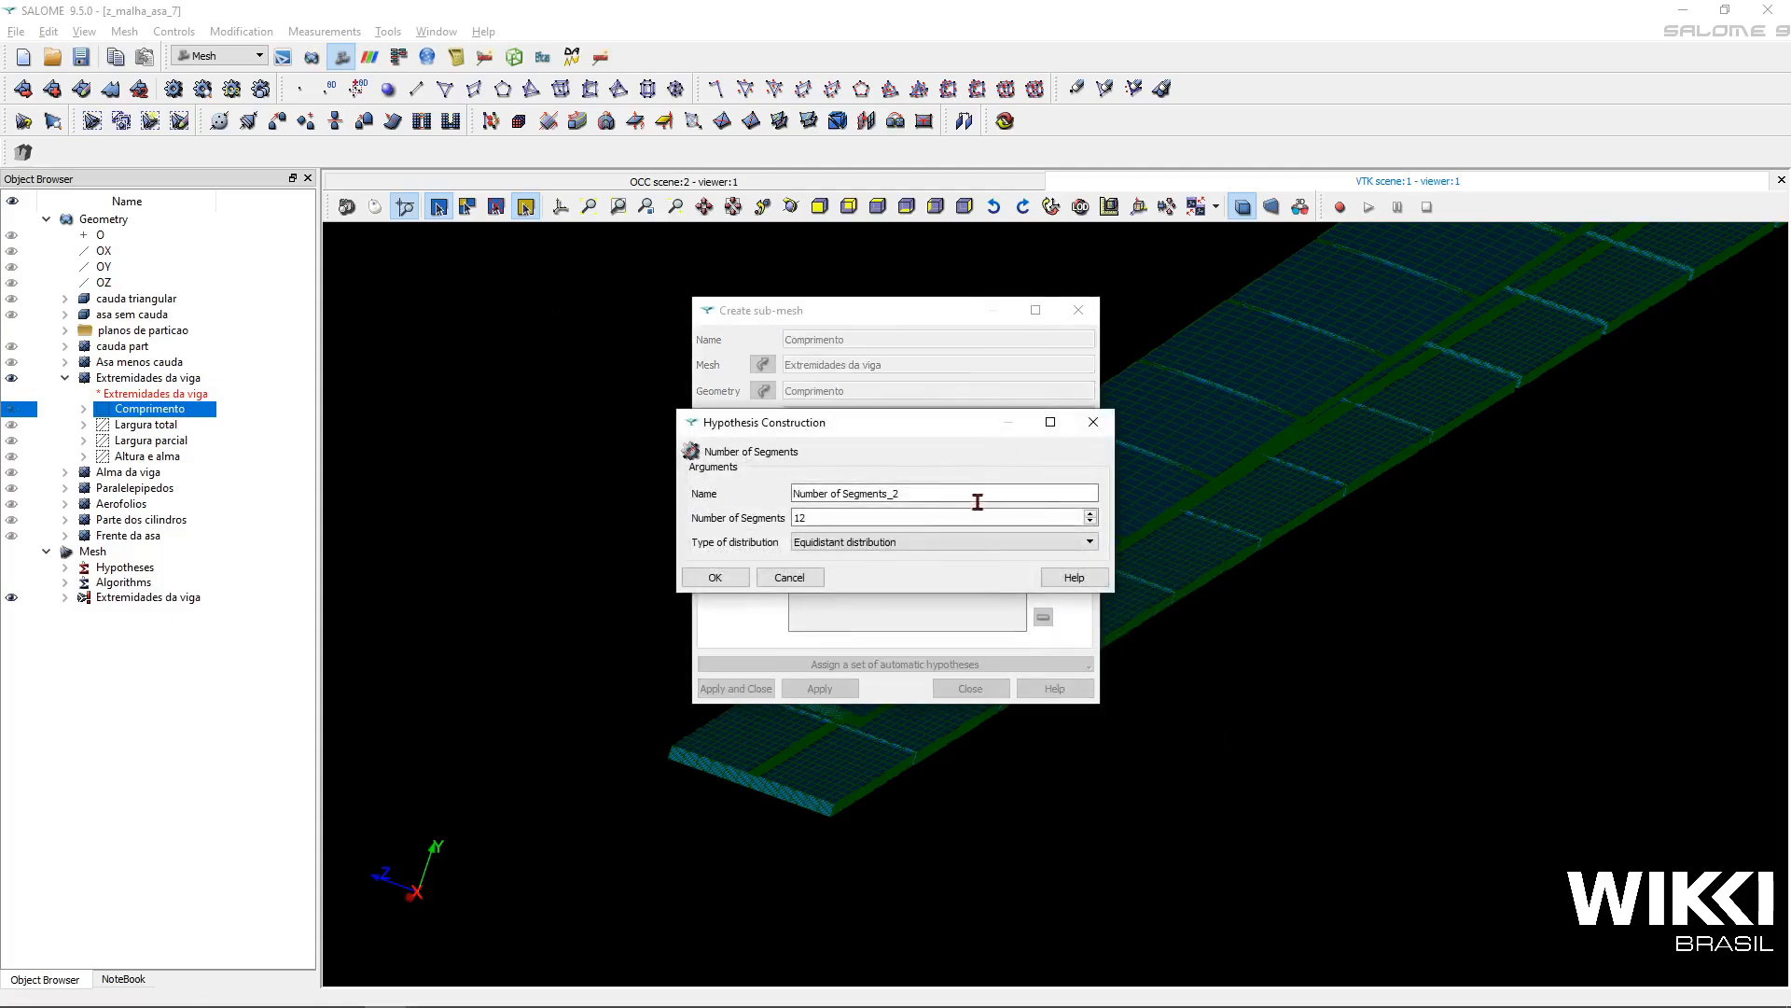
{"action": "double_click", "coordinate": [966, 523]}
{"action": "left_click", "coordinate": [737, 574]}
{"action": "left_click", "coordinate": [737, 688]}
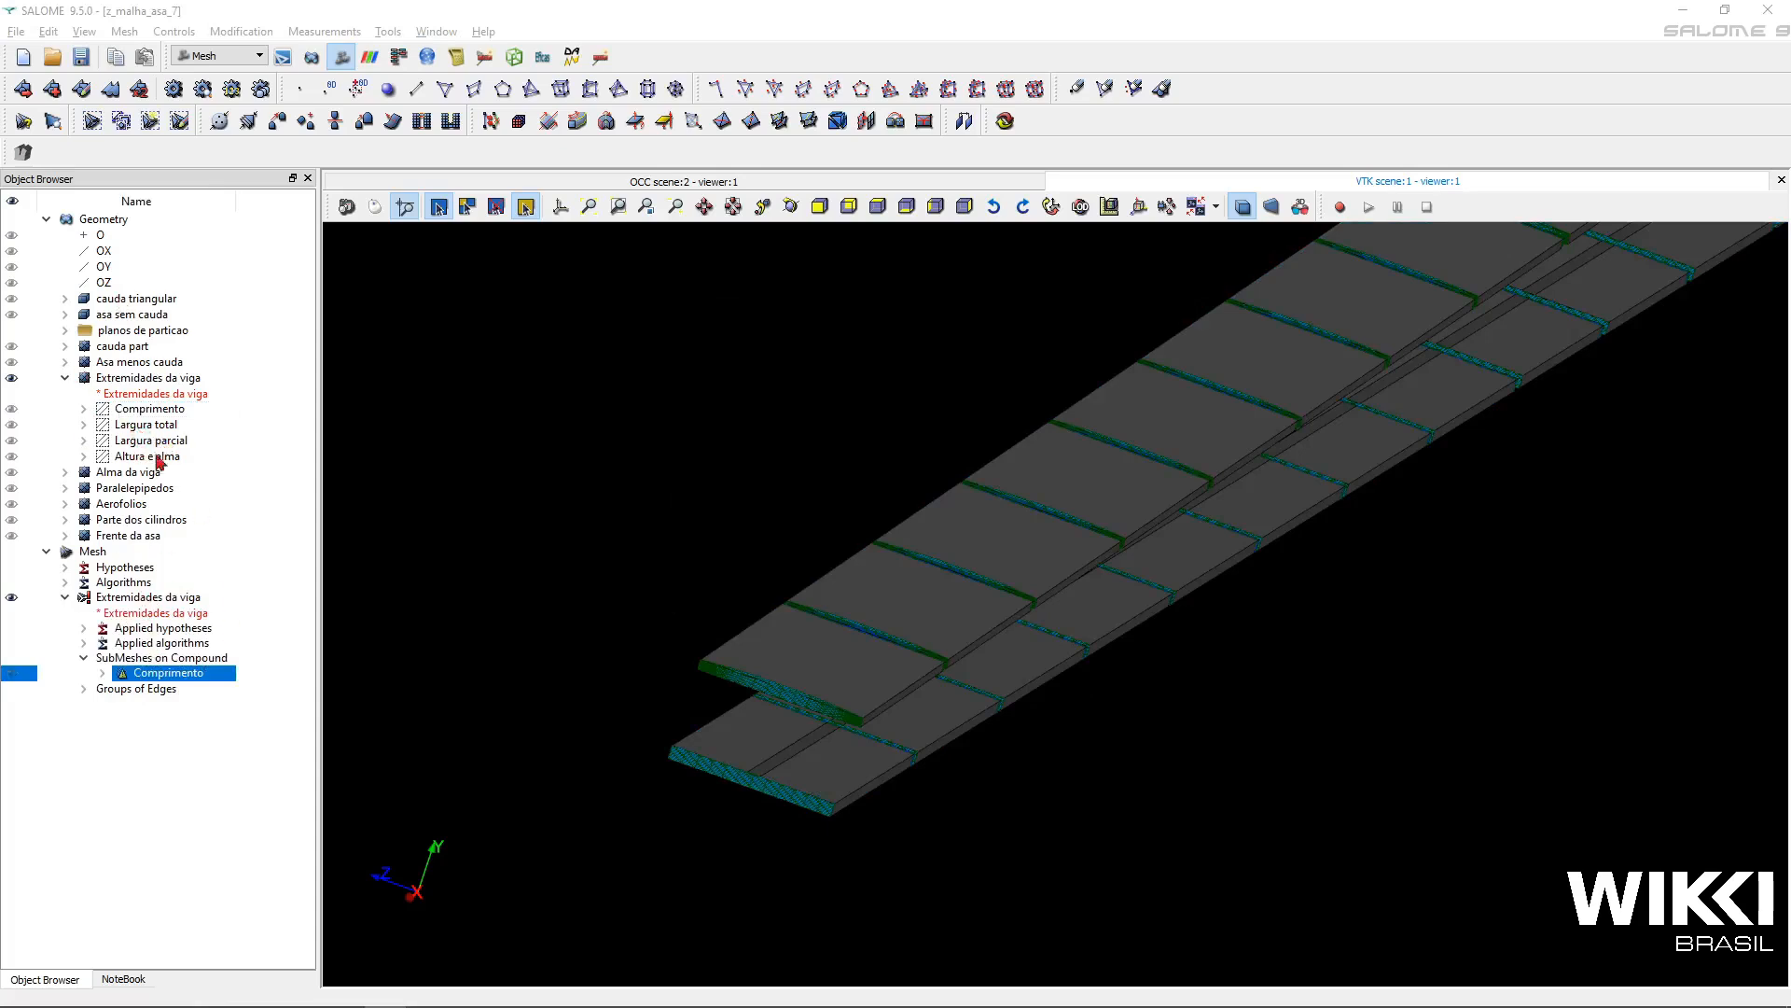
- Start another sub-mesh of Extremidades da viga on the Largura total edge group and name it Largura total
{"action": "right_click", "coordinate": [117, 599]}
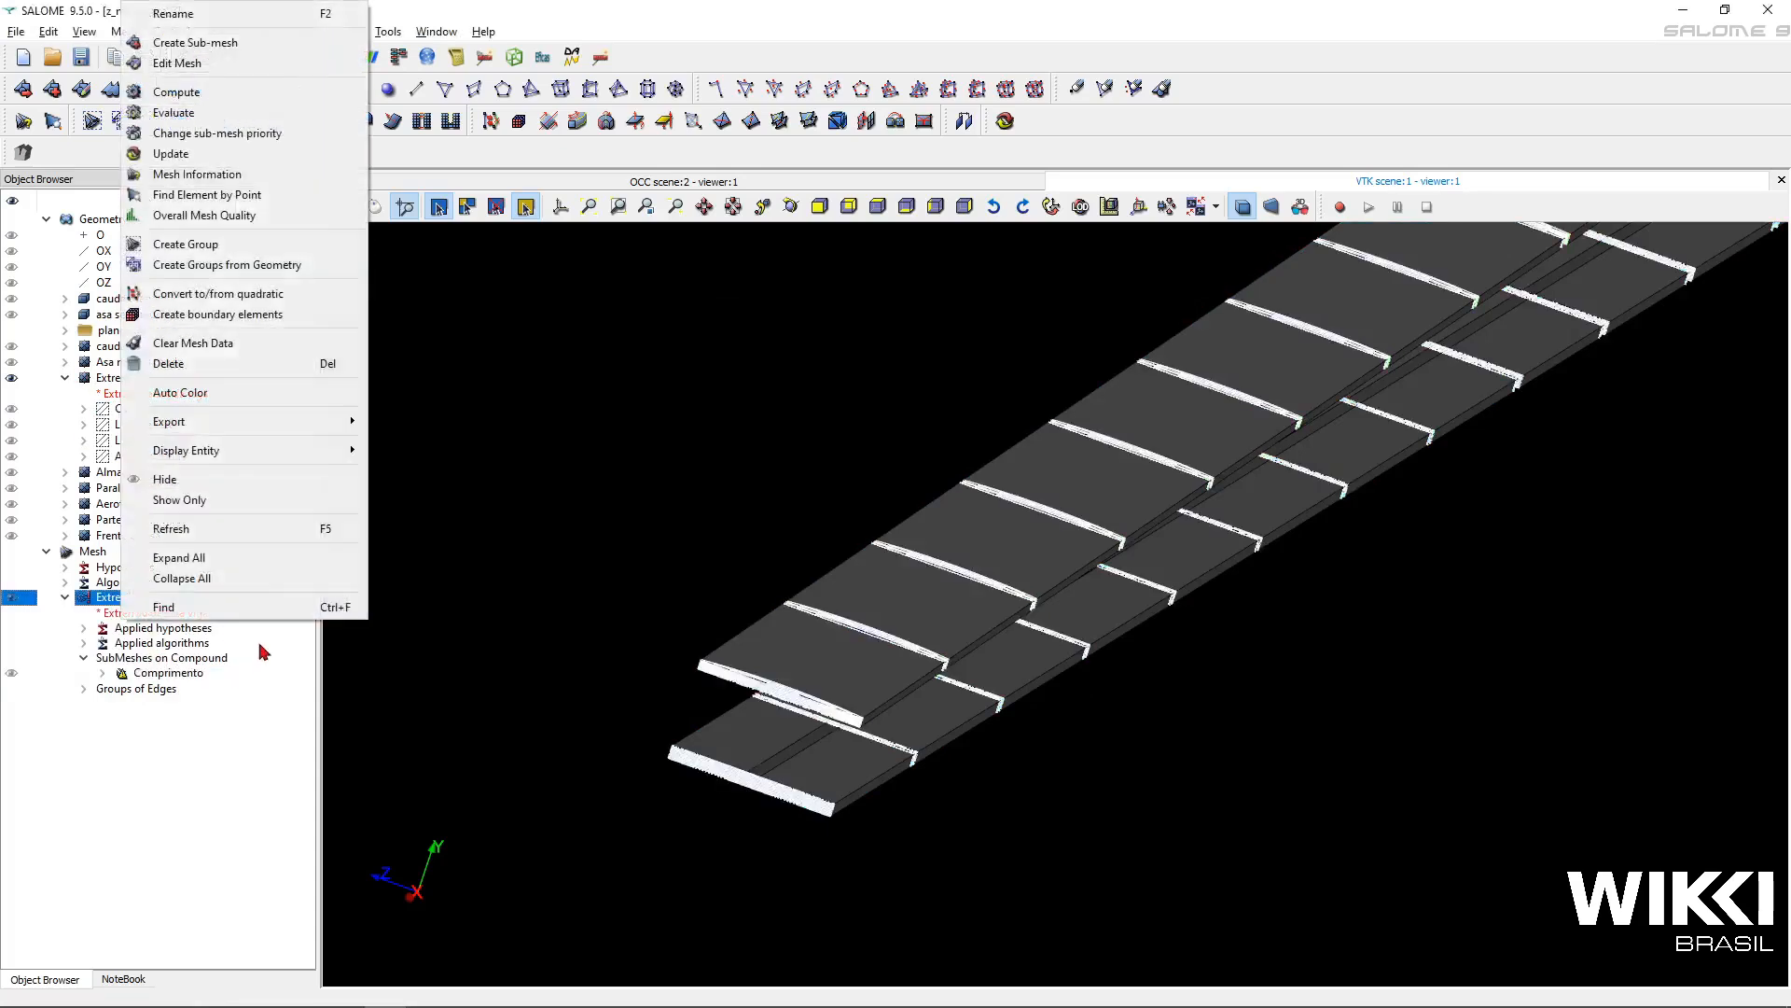
{"action": "left_click", "coordinate": [228, 43]}
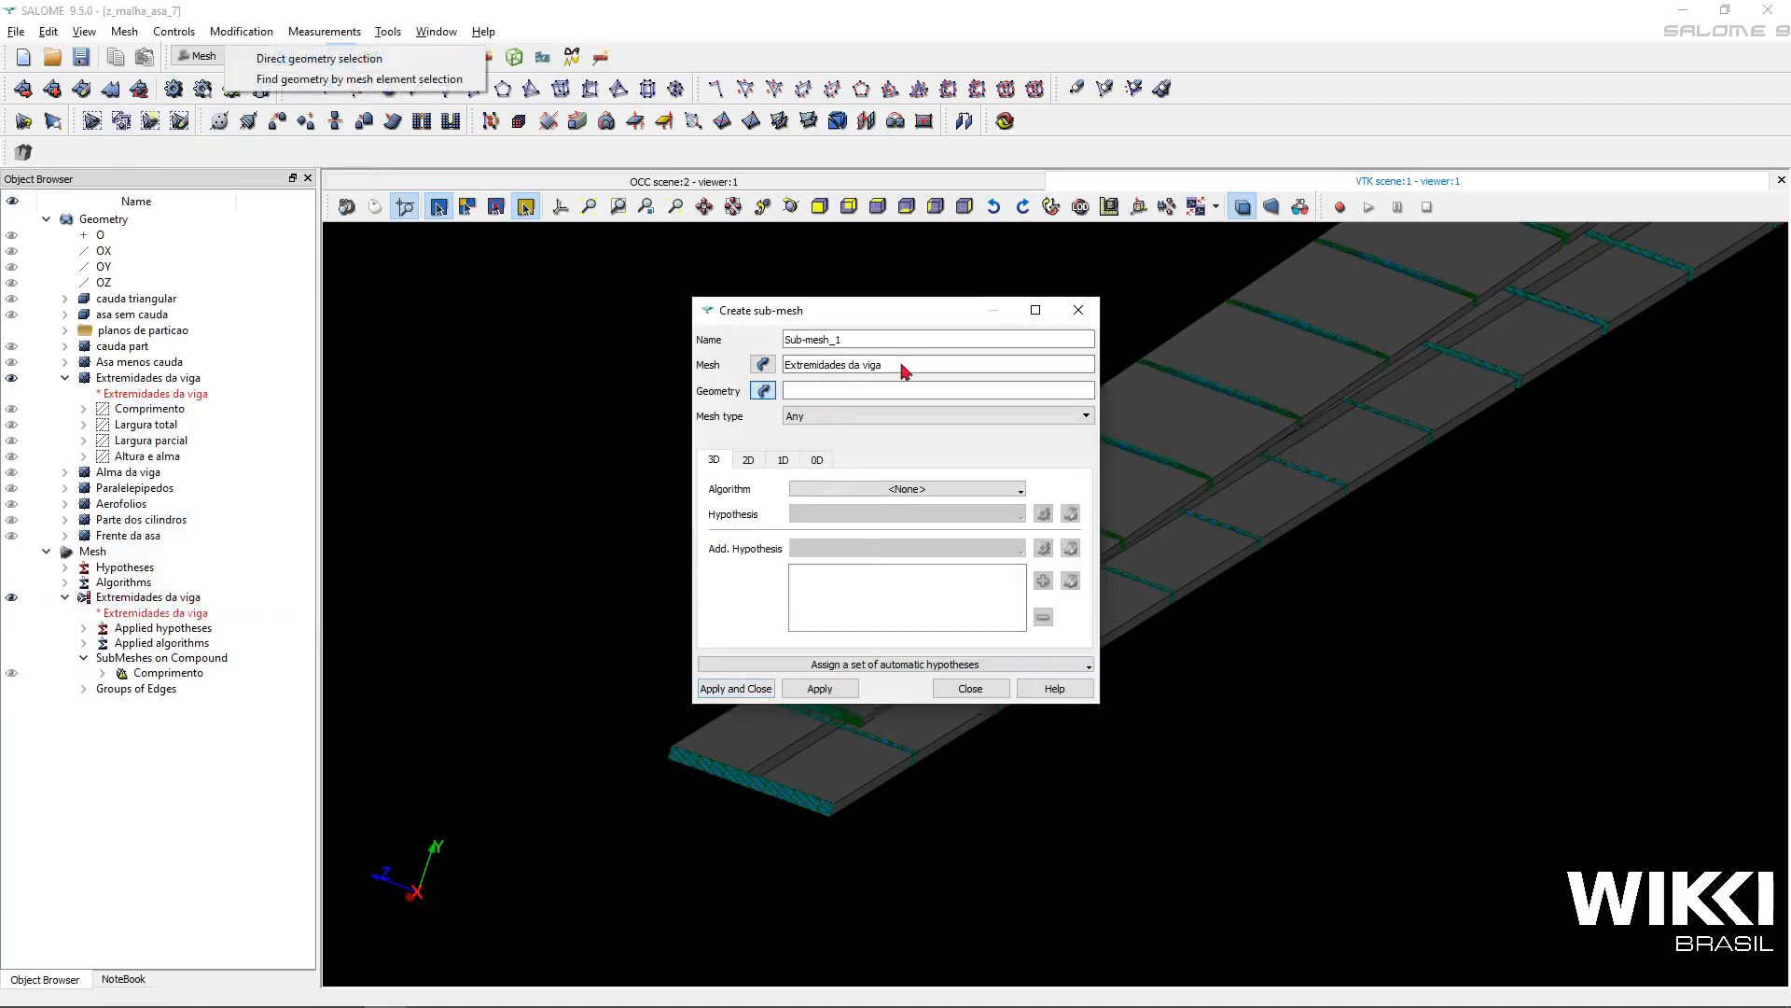
{"action": "left_click", "coordinate": [147, 425]}
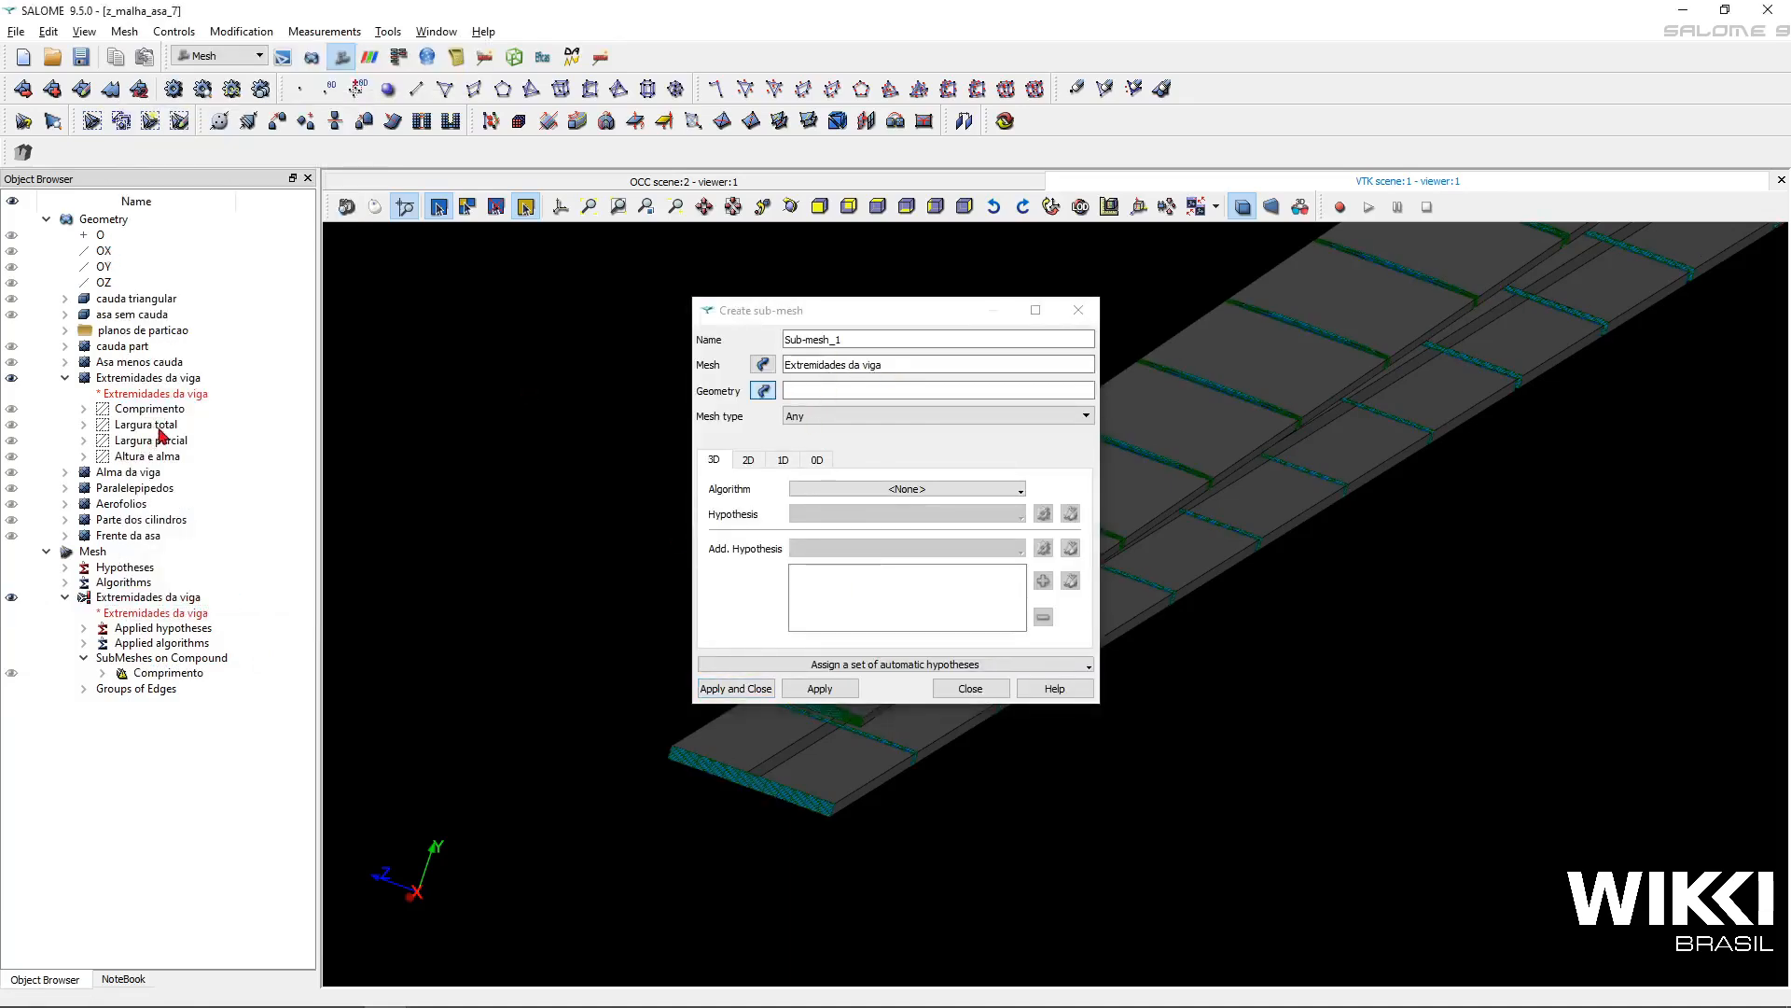
{"action": "triple_click", "coordinate": [916, 338]}
{"action": "type", "text": "Largura total"}
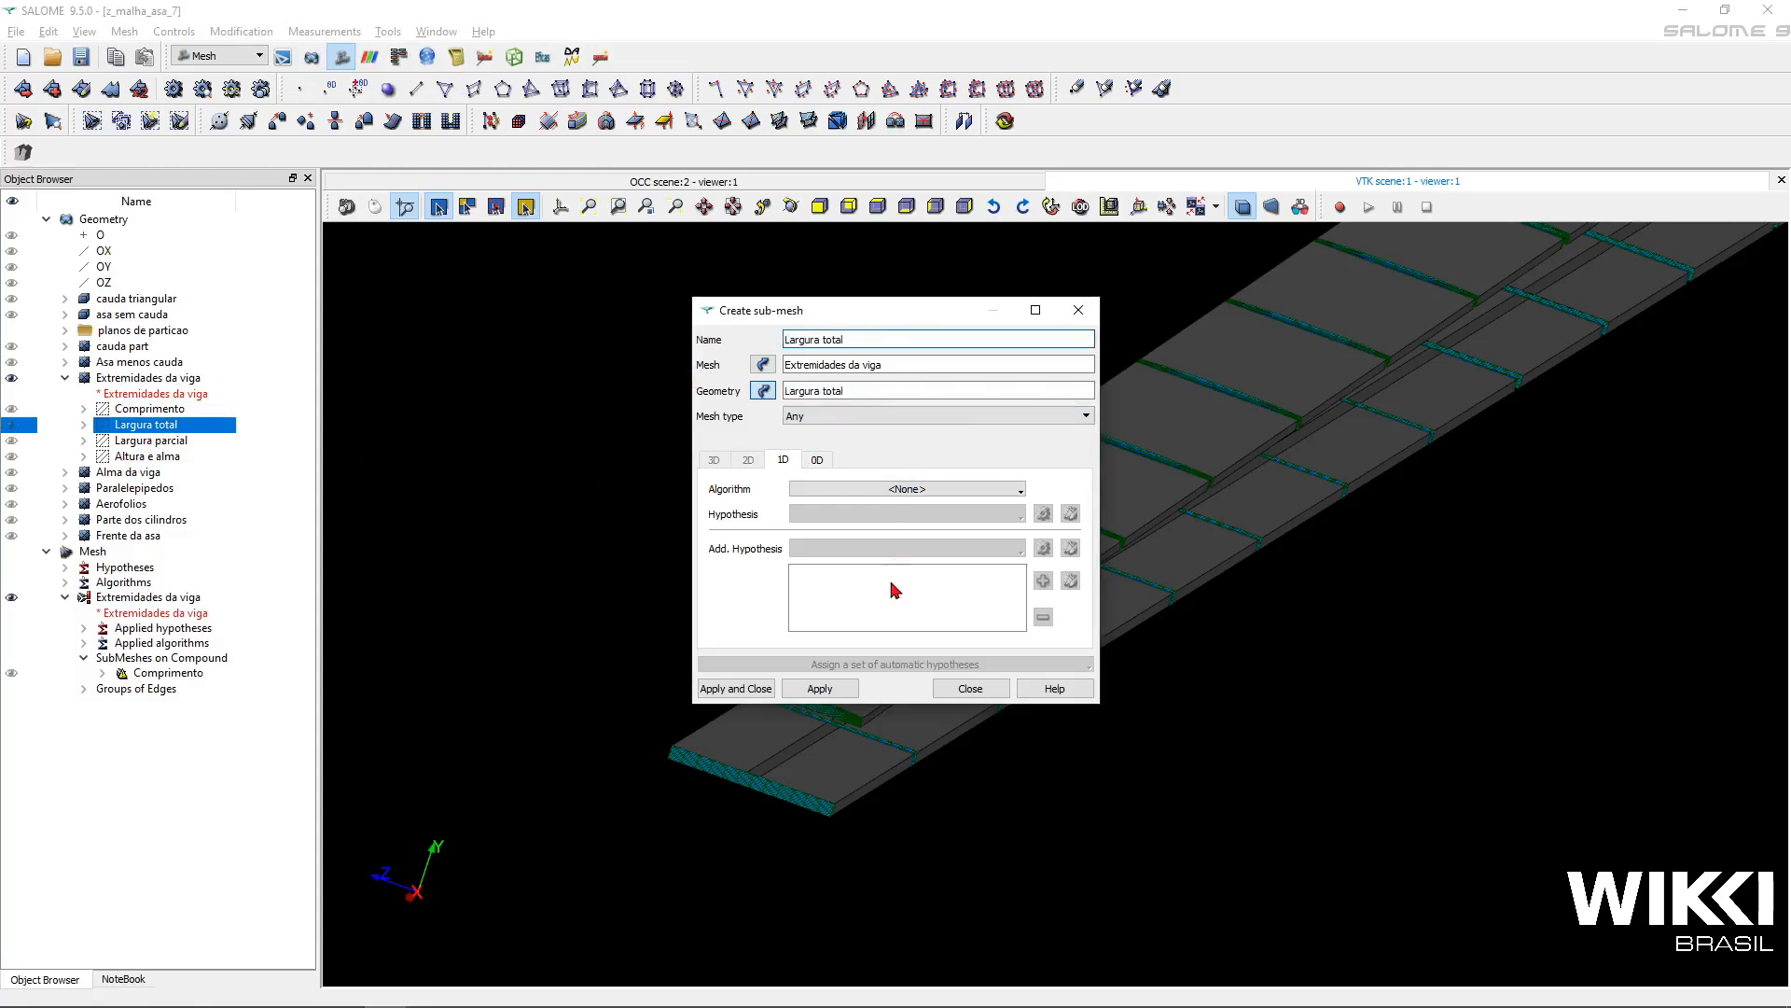
- Assign Wire Discretisation with 26 equidistant segments to Largura total and create the sub-mesh
{"action": "left_click", "coordinate": [992, 489]}
{"action": "left_click", "coordinate": [967, 560]}
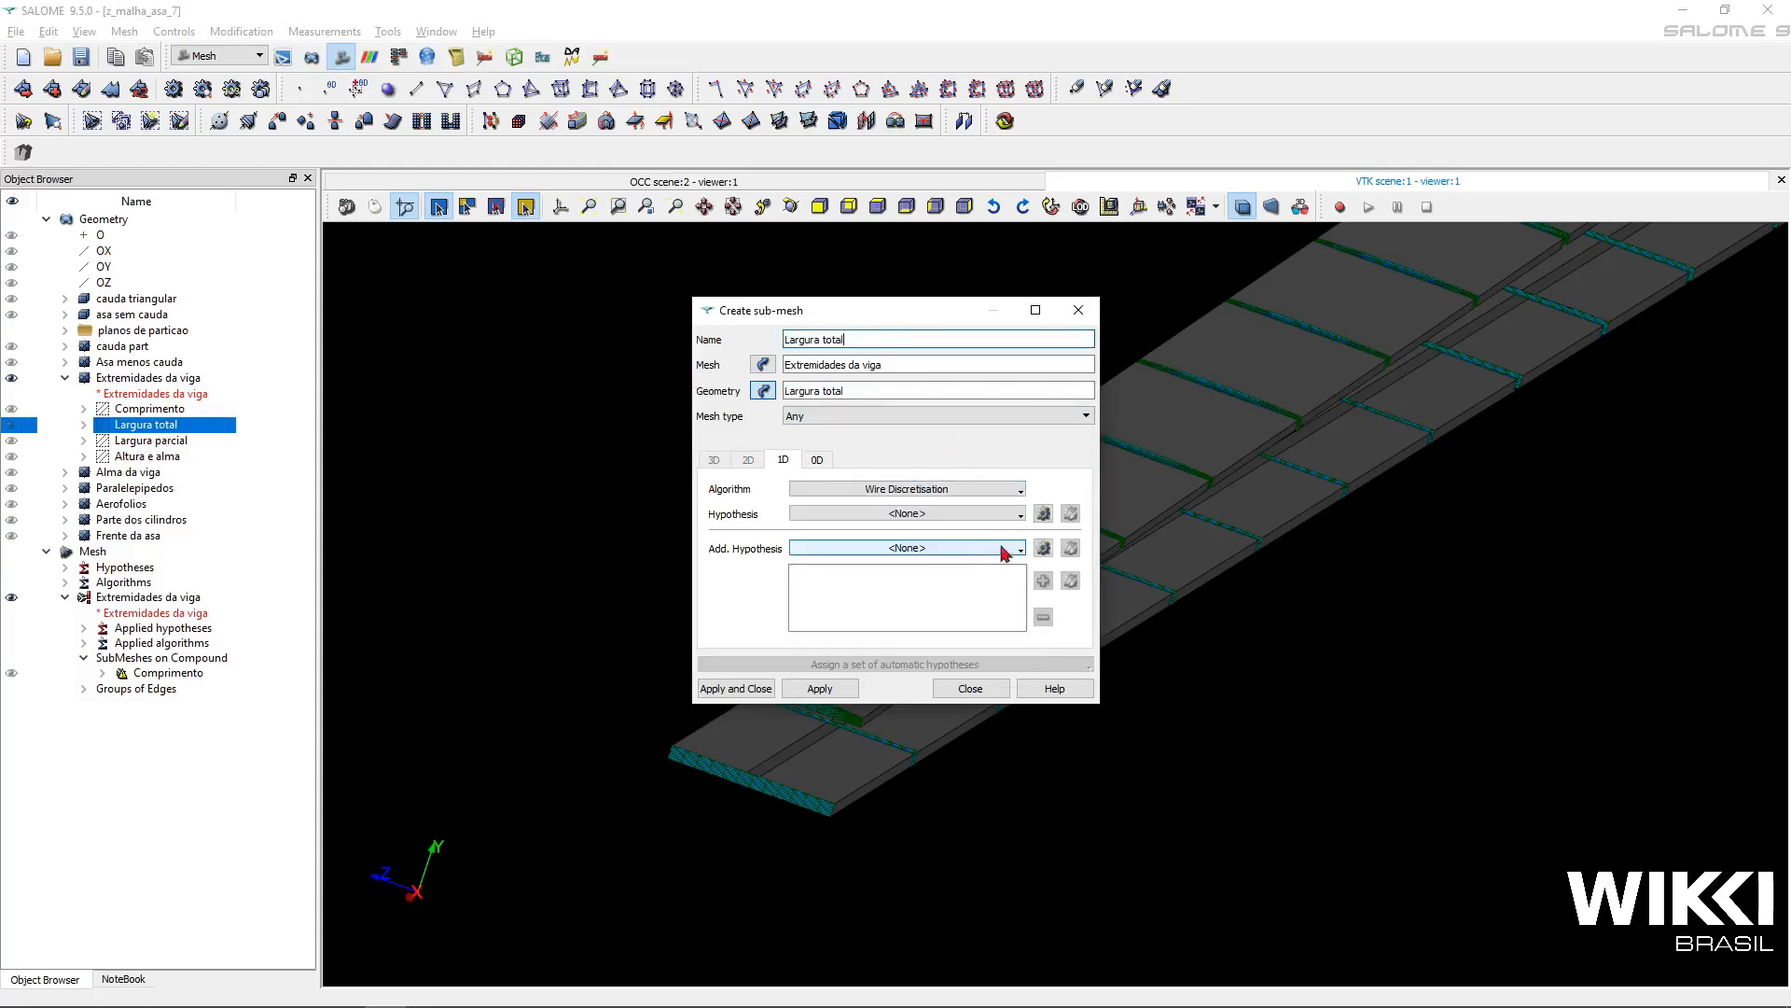
{"action": "left_click", "coordinate": [1043, 513]}
{"action": "left_click", "coordinate": [1099, 560]}
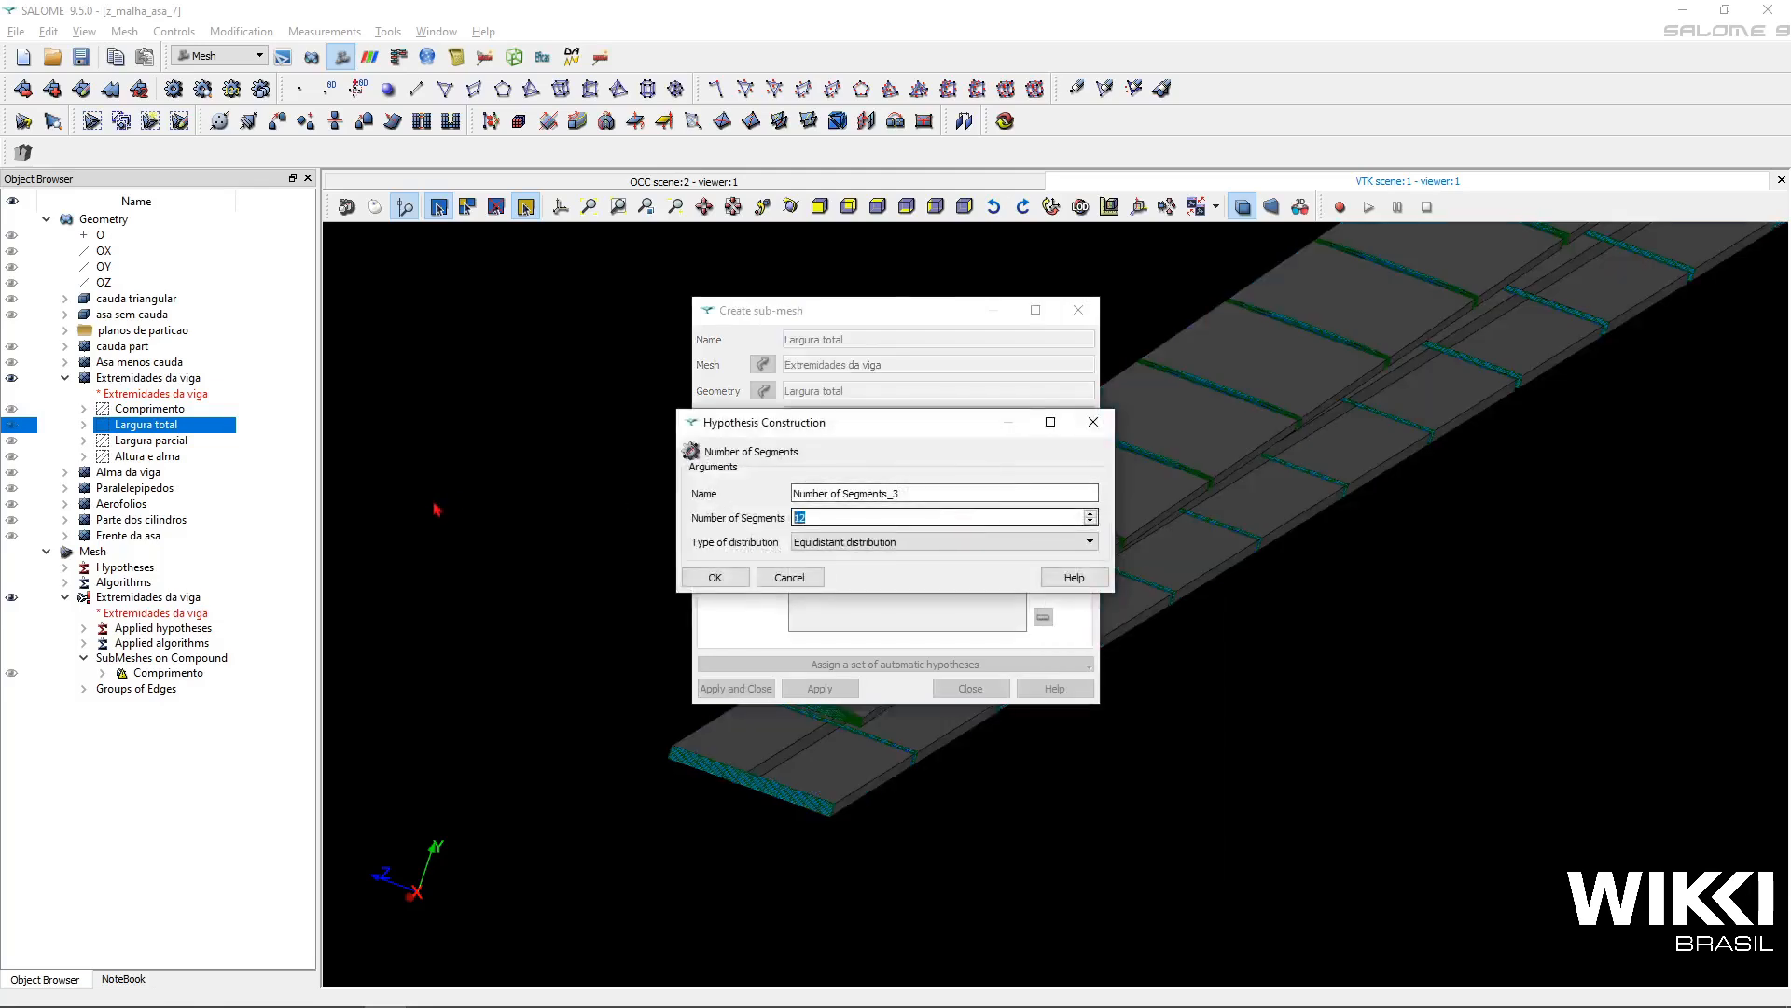
{"action": "key", "text": "BackSpace"}
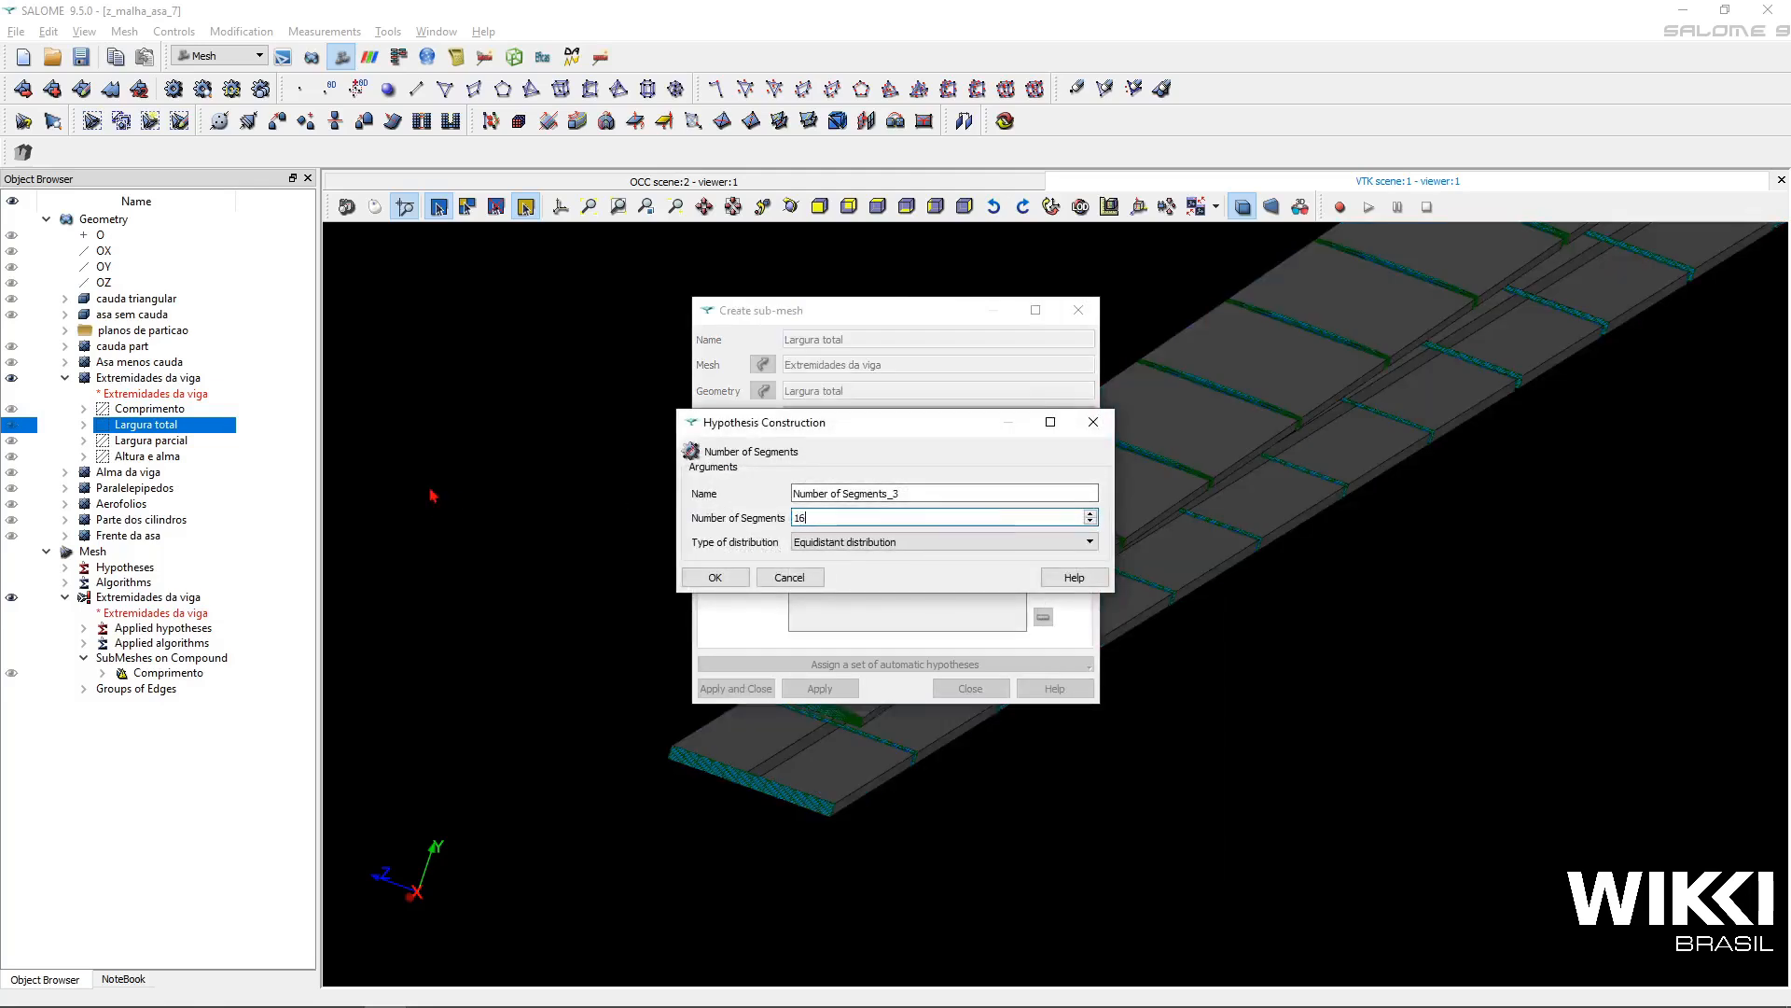
{"action": "type", "text": "26"}
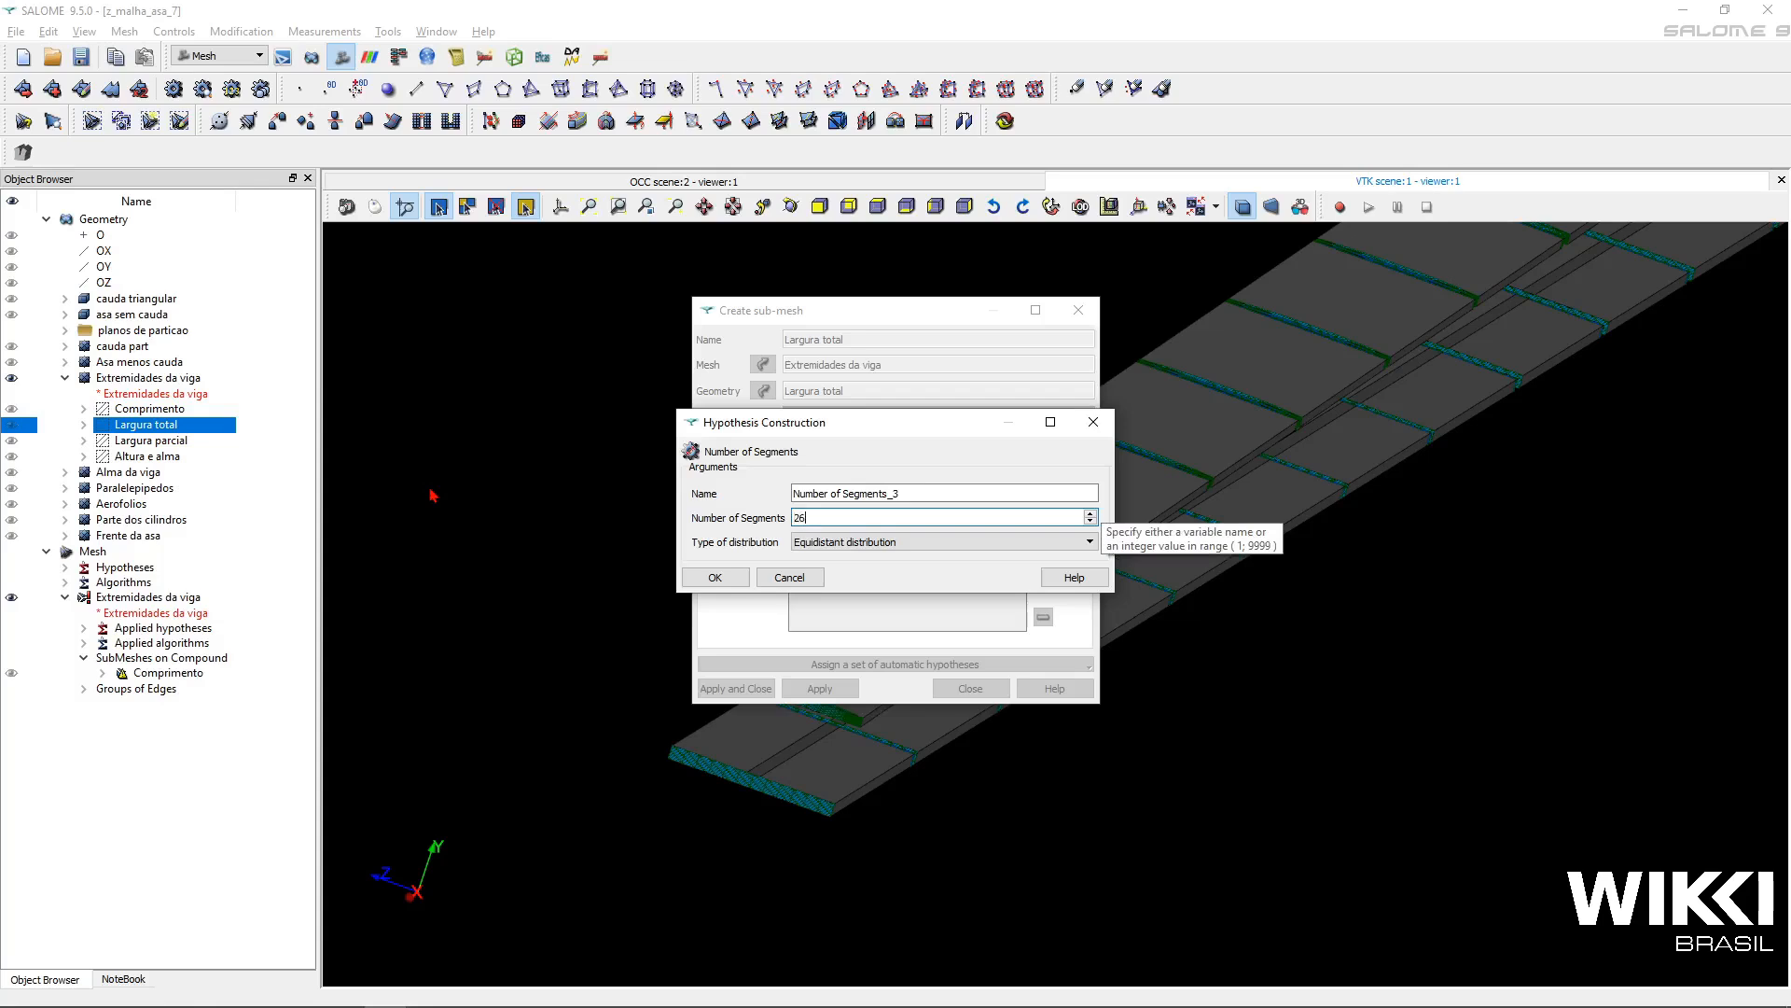
{"action": "left_click", "coordinate": [714, 577]}
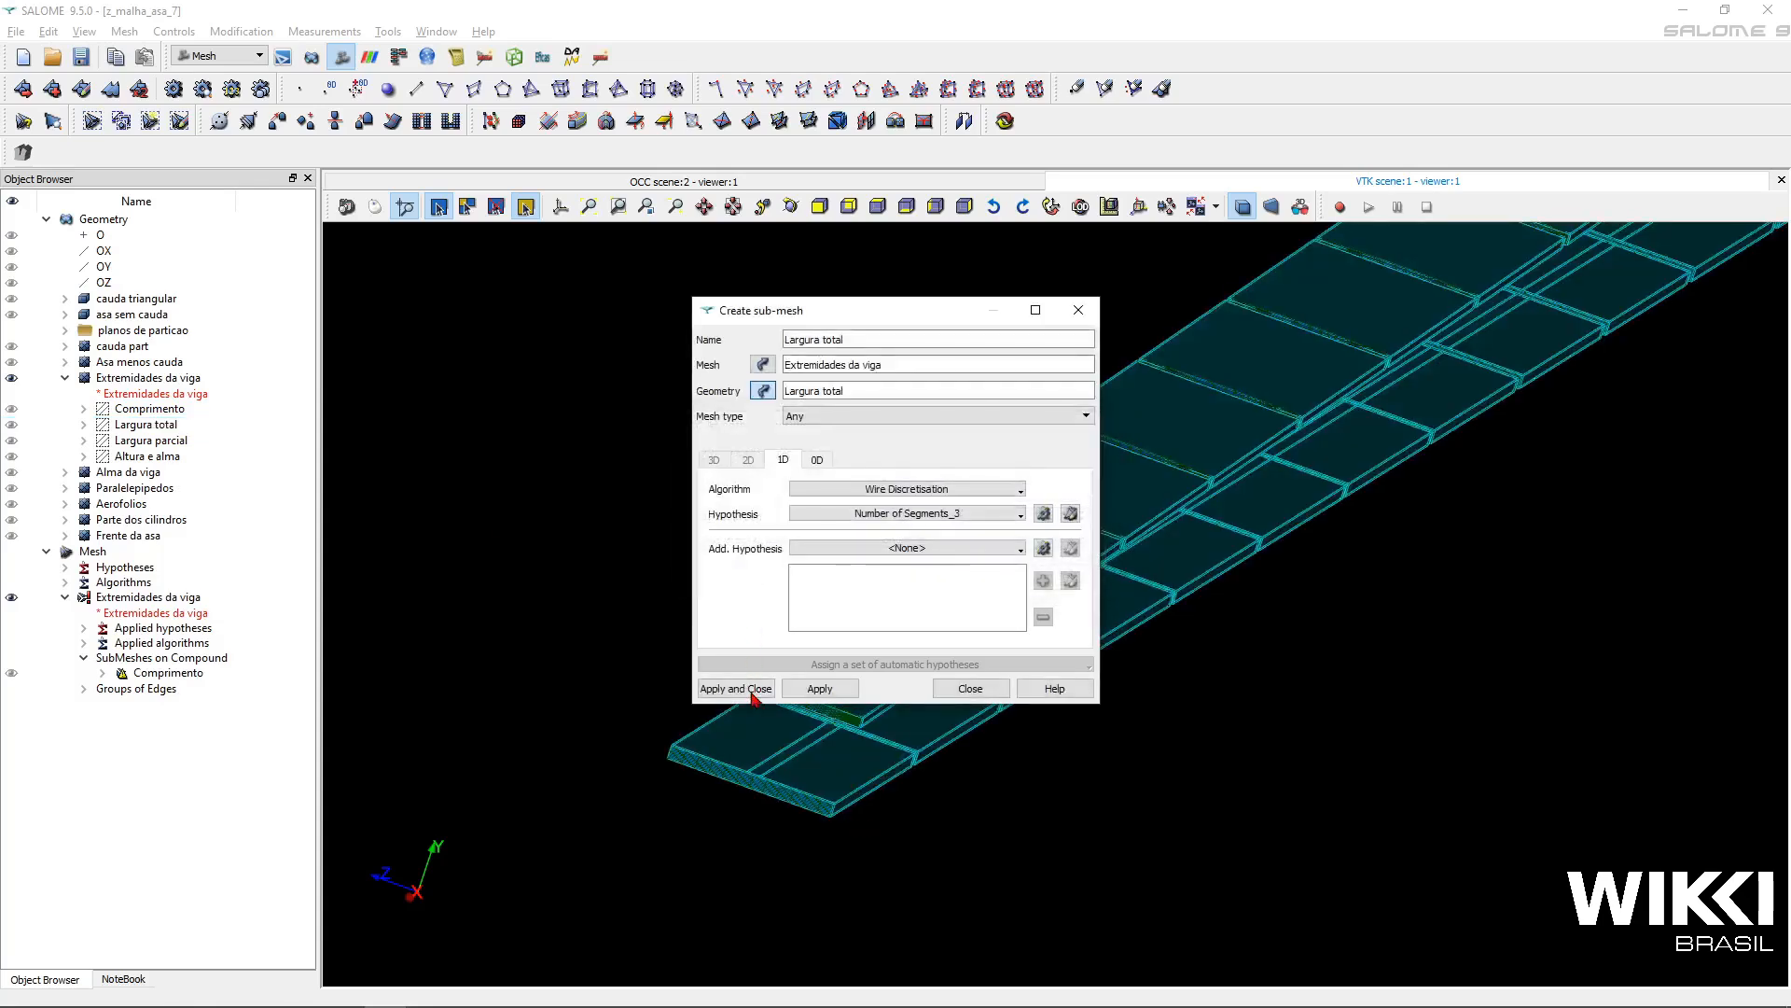
{"action": "left_click", "coordinate": [737, 688]}
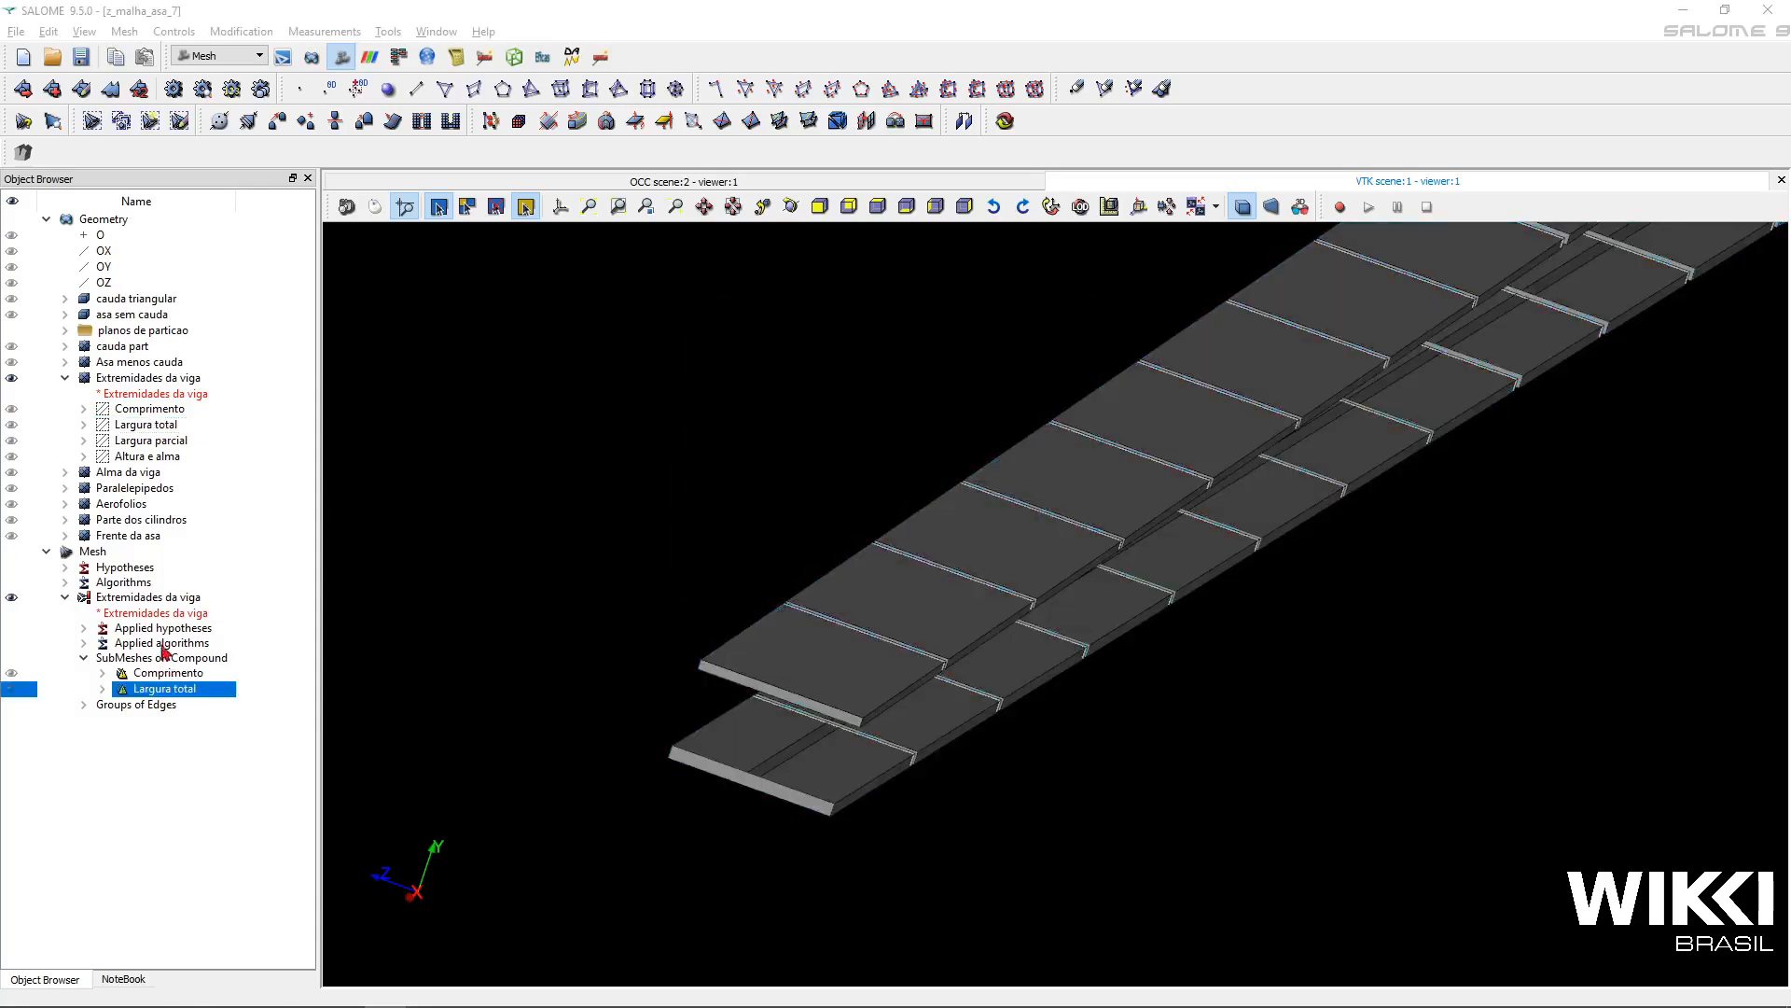
- Start a sub-mesh of Extremidades da viga on the Largura parcial edge group and name it Largura parcial
{"action": "right_click", "coordinate": [154, 597]}
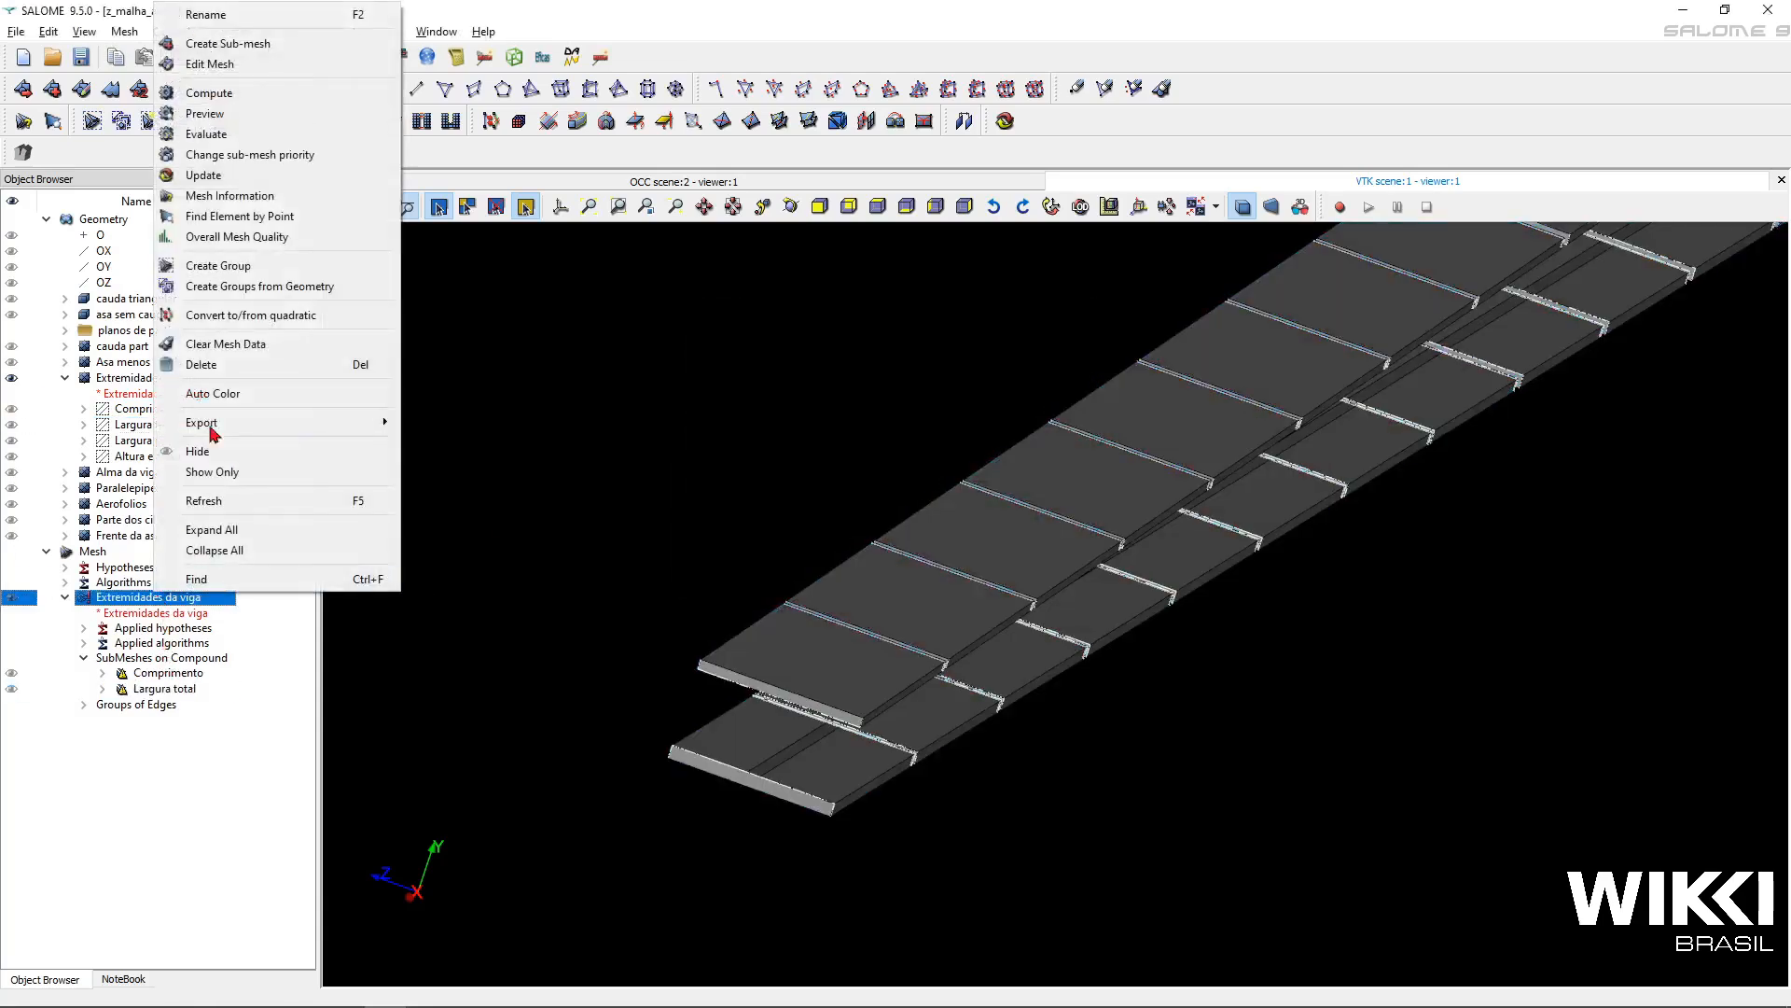
{"action": "left_click", "coordinate": [233, 44]}
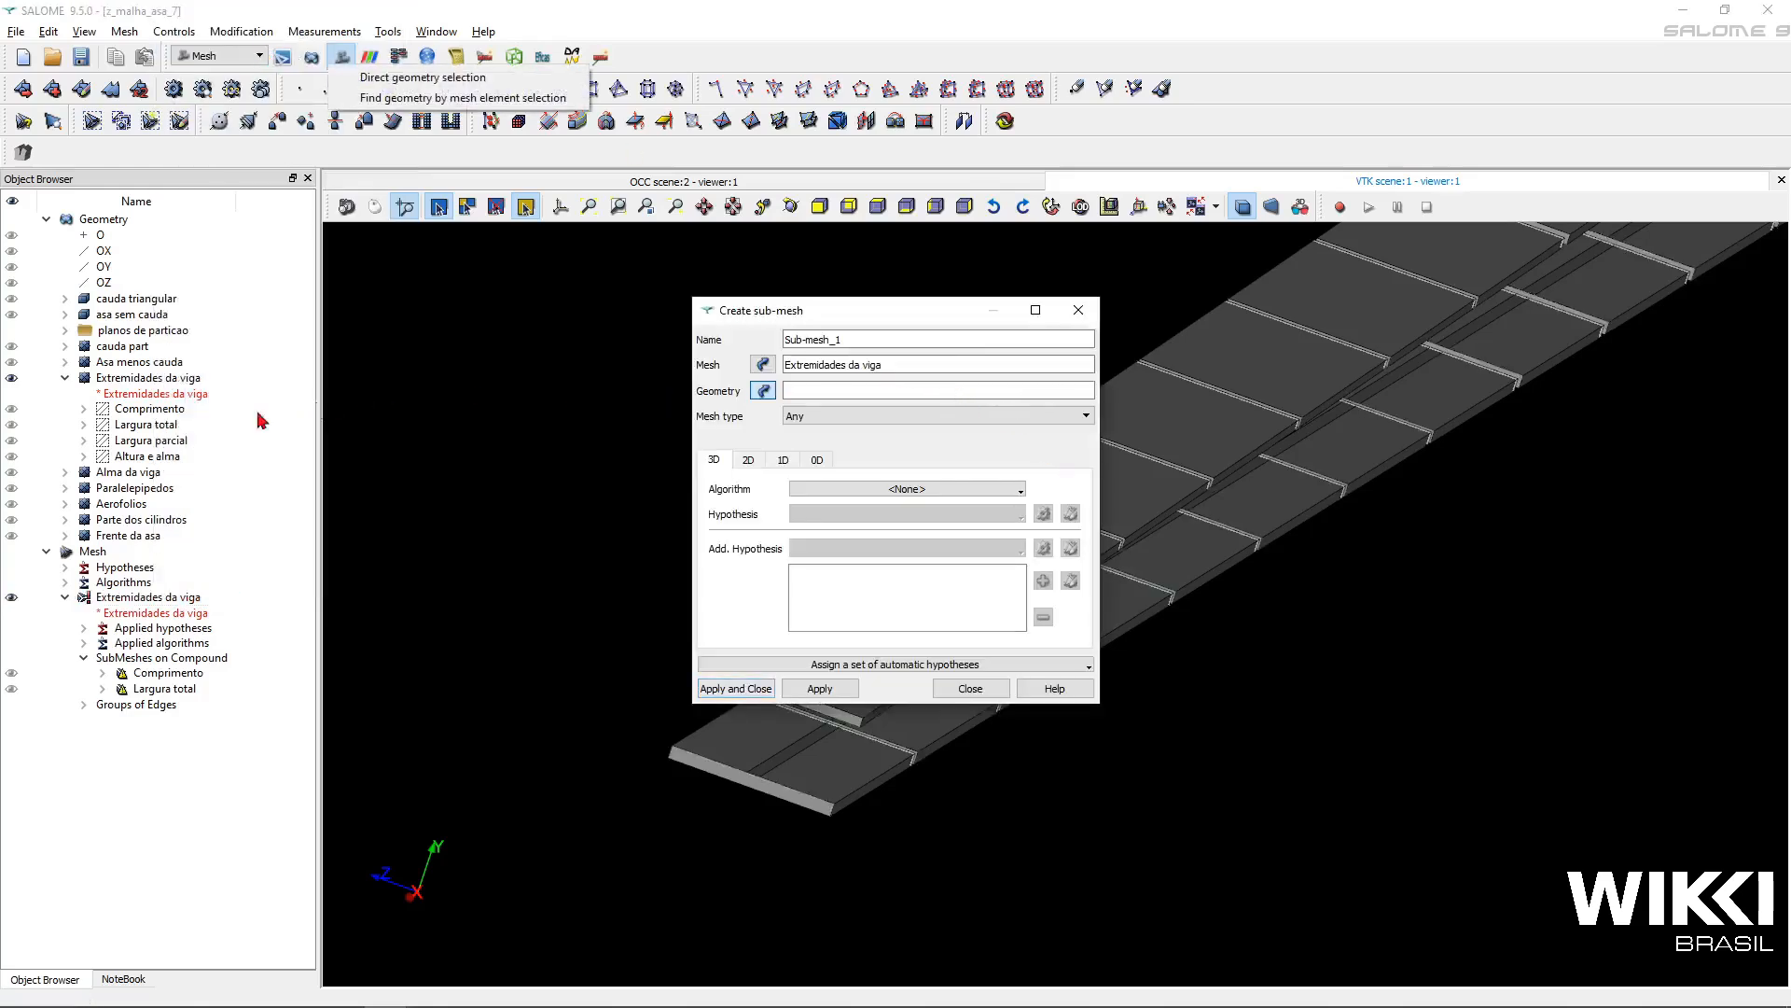
{"action": "left_click", "coordinate": [185, 439]}
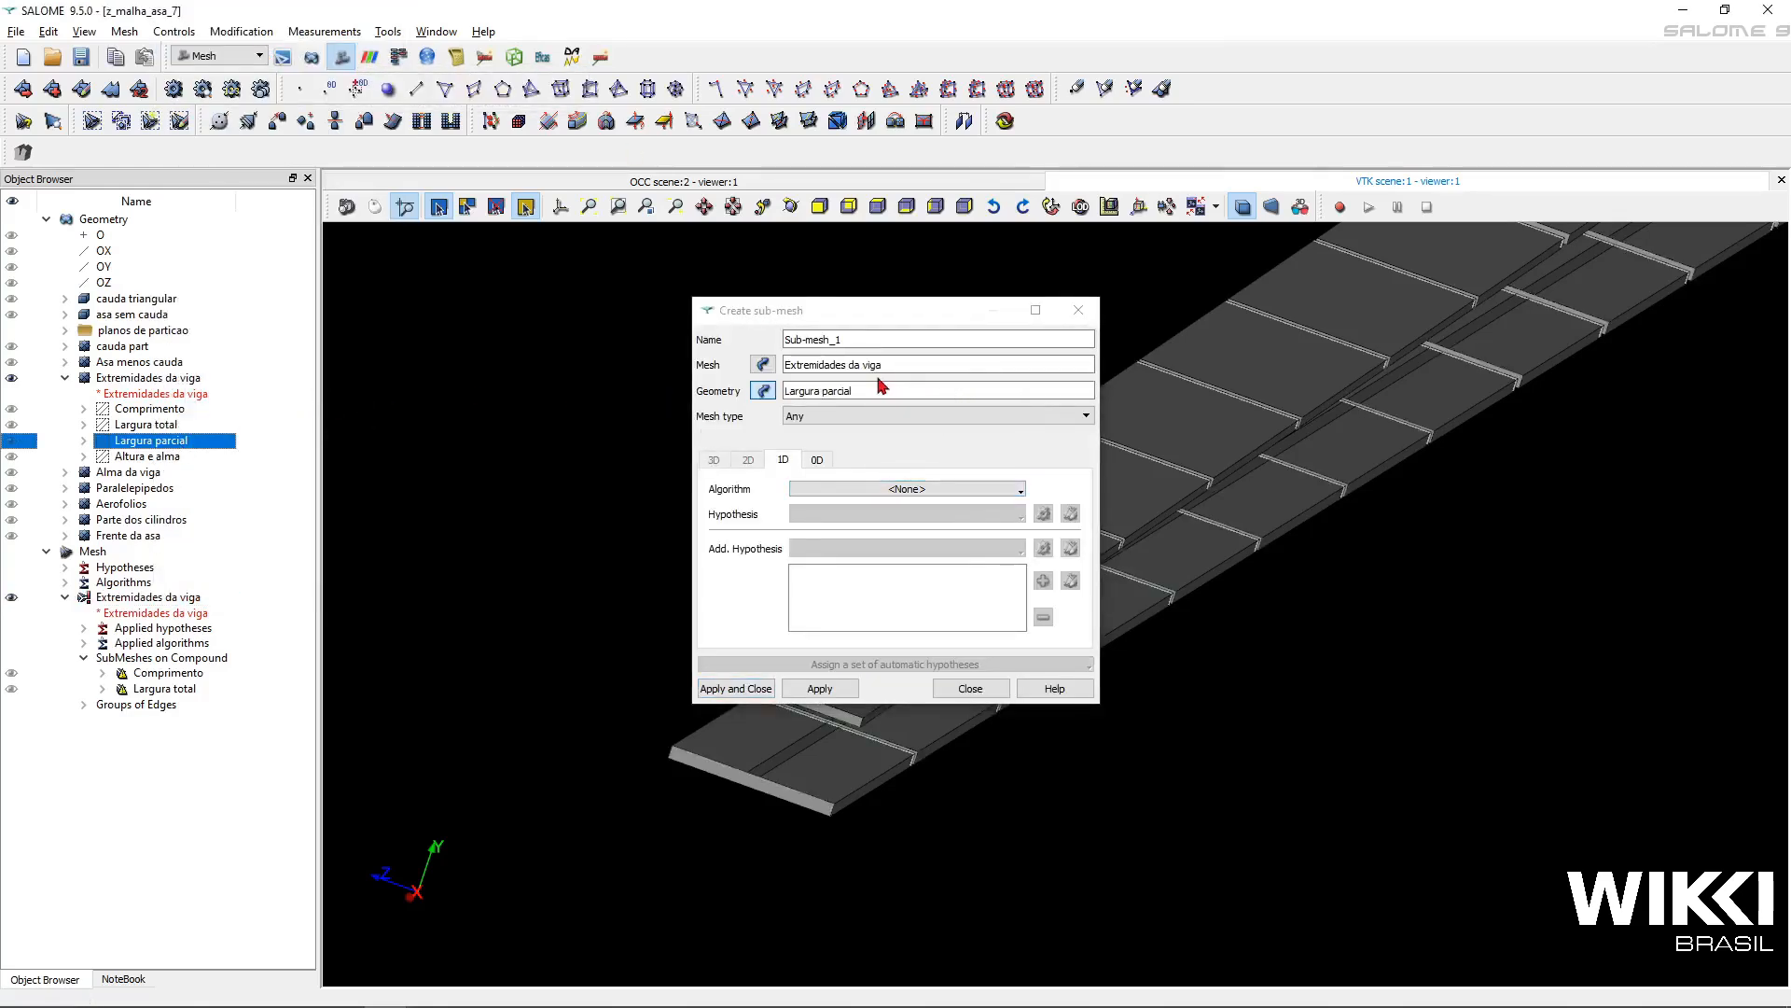
{"action": "left_click_drag", "start_coordinate": [881, 392], "coordinate": [676, 395]}
{"action": "key", "text": "ctrl+c"}
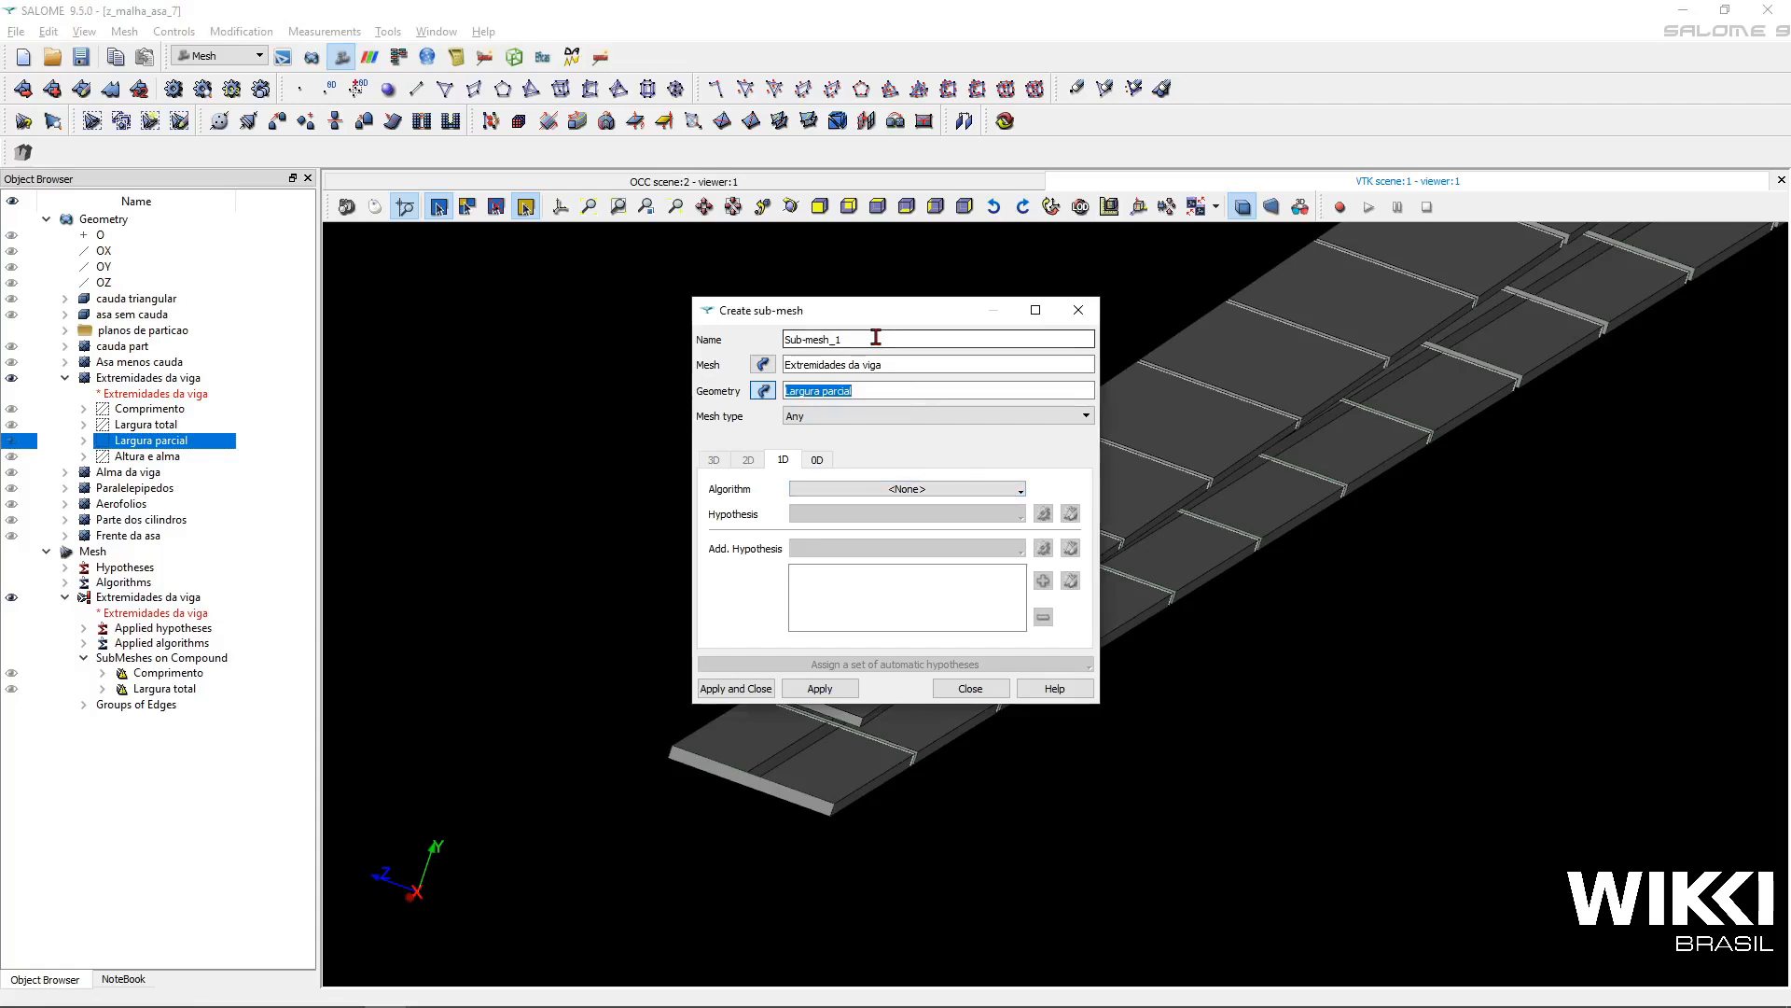
{"action": "left_click_drag", "start_coordinate": [875, 337], "coordinate": [499, 335]}
{"action": "key", "text": "ctrl+v"}
- Assign Wire Discretisation with a new equidistant Number of Segments hypothesis to Largura parcial and create the sub-mesh
{"action": "left_click", "coordinate": [983, 490]}
{"action": "left_click", "coordinate": [923, 560]}
{"action": "left_click", "coordinate": [1042, 514]}
{"action": "left_click", "coordinate": [1083, 550]}
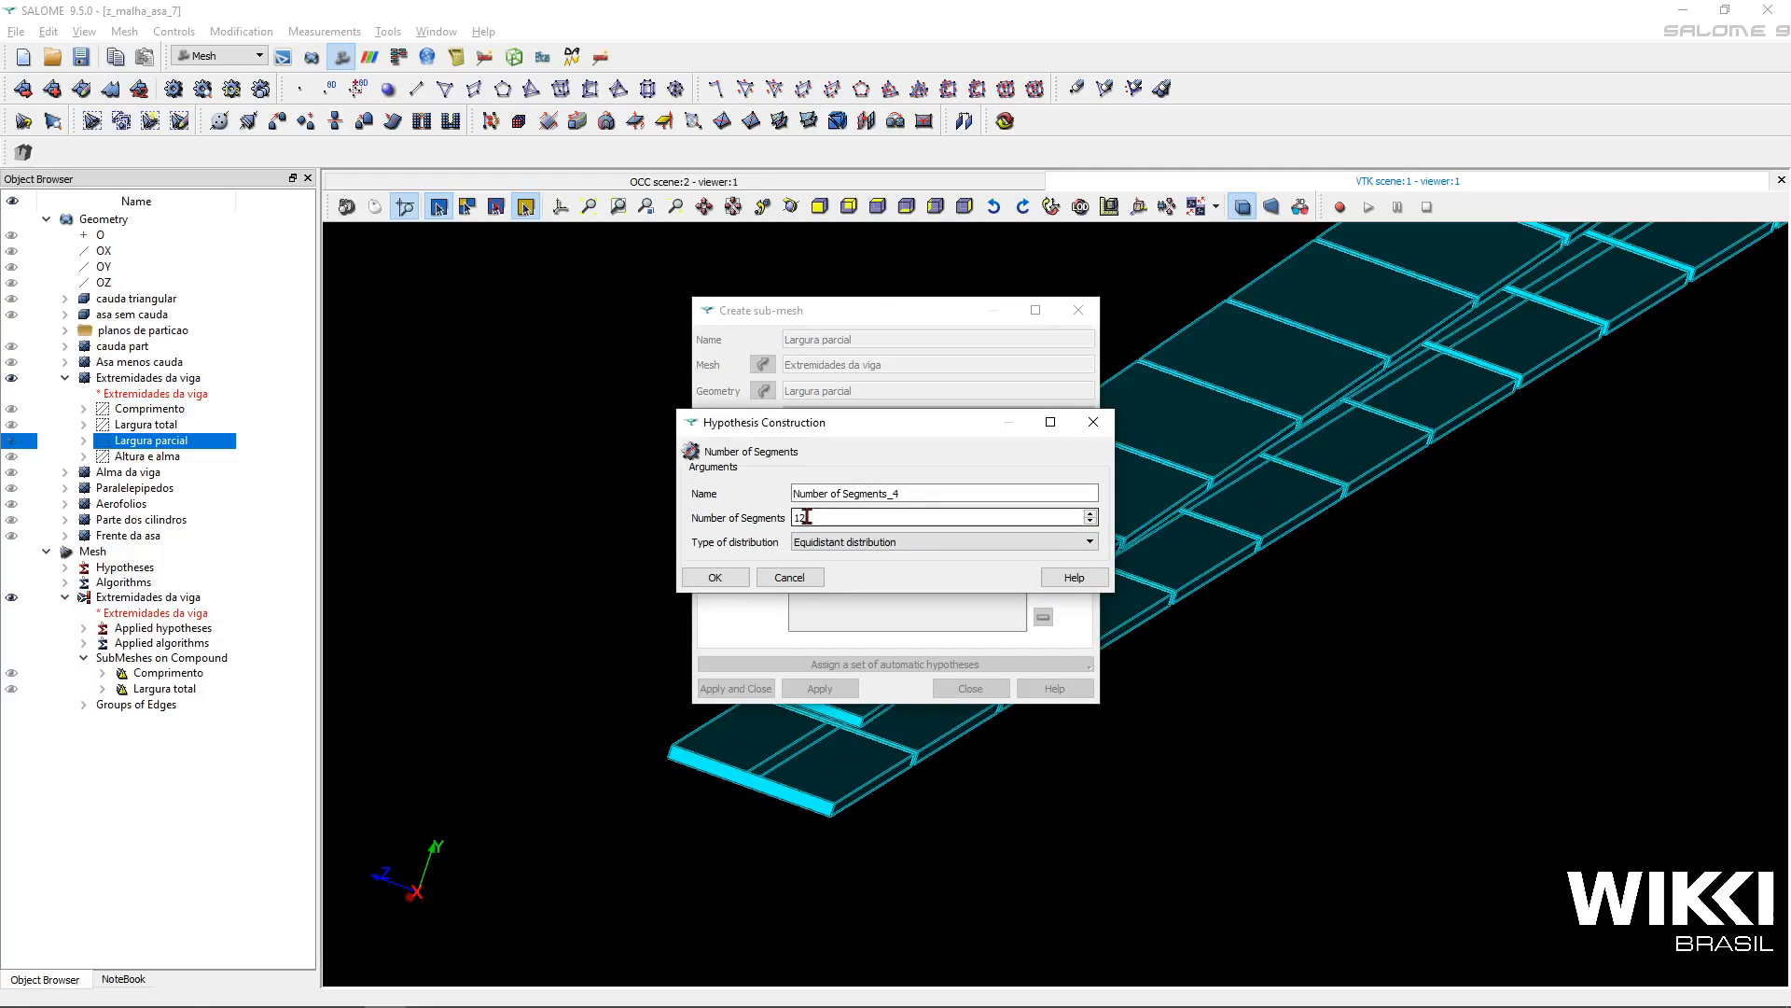
{"action": "left_click", "coordinate": [735, 577]}
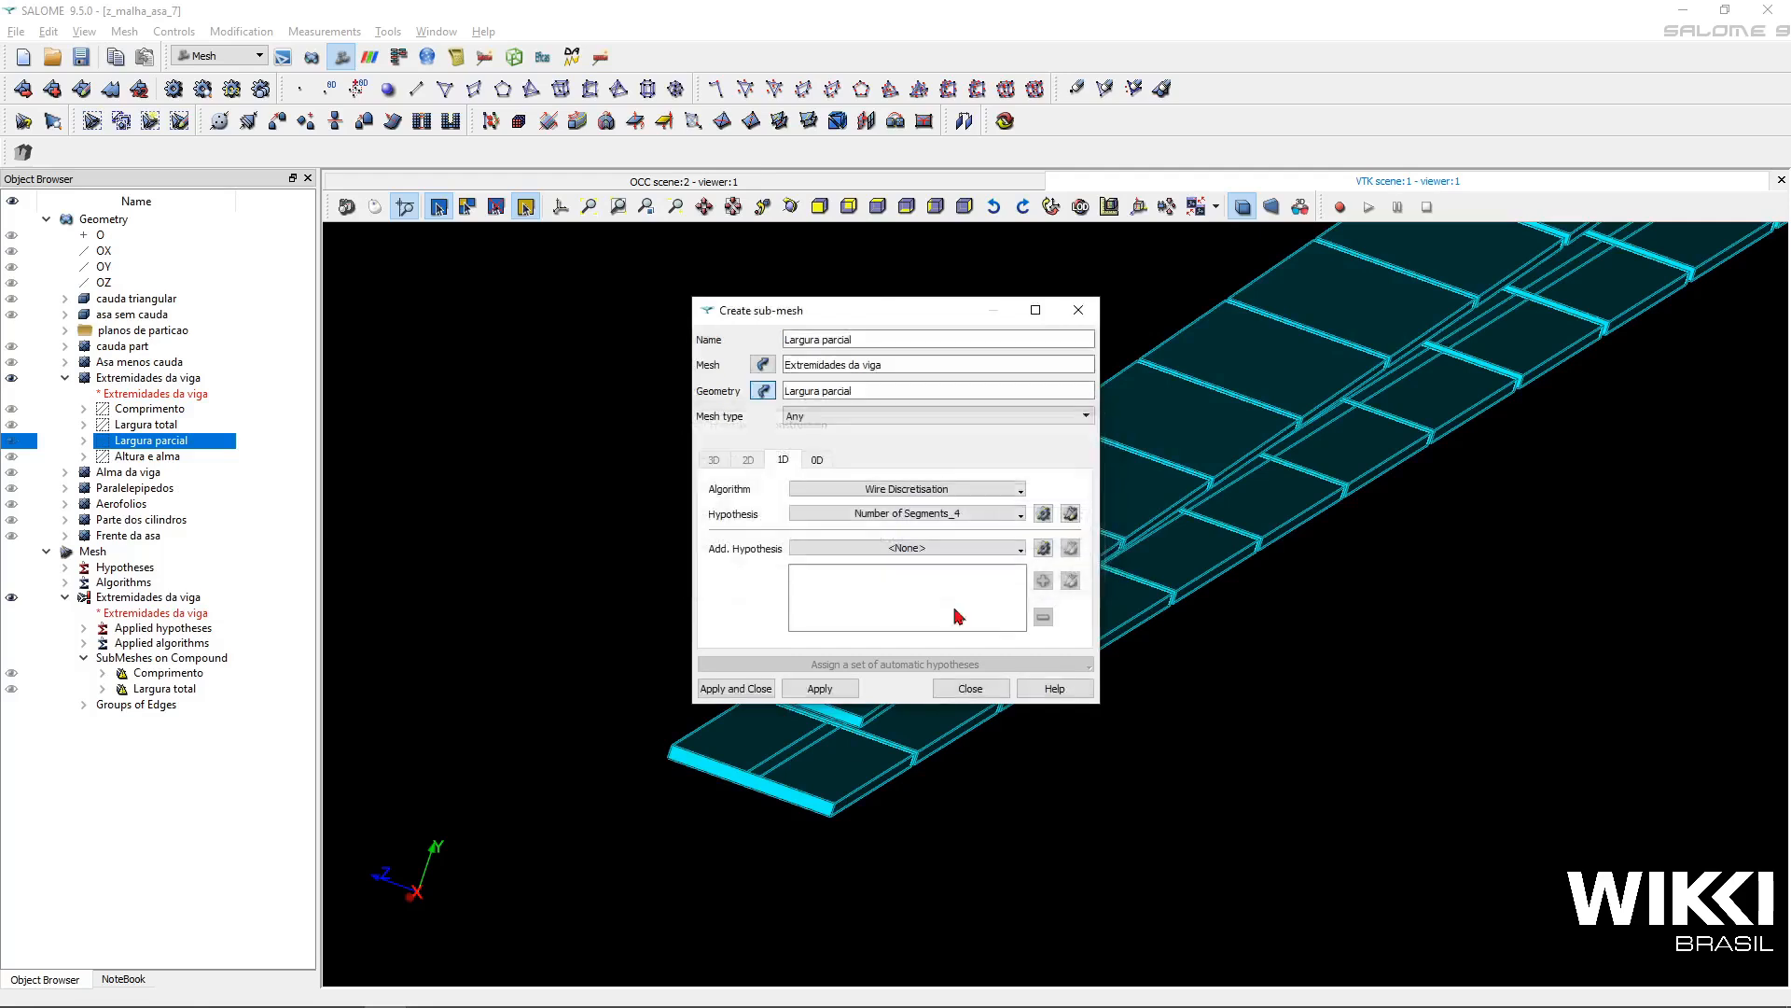
{"action": "left_click", "coordinate": [763, 689]}
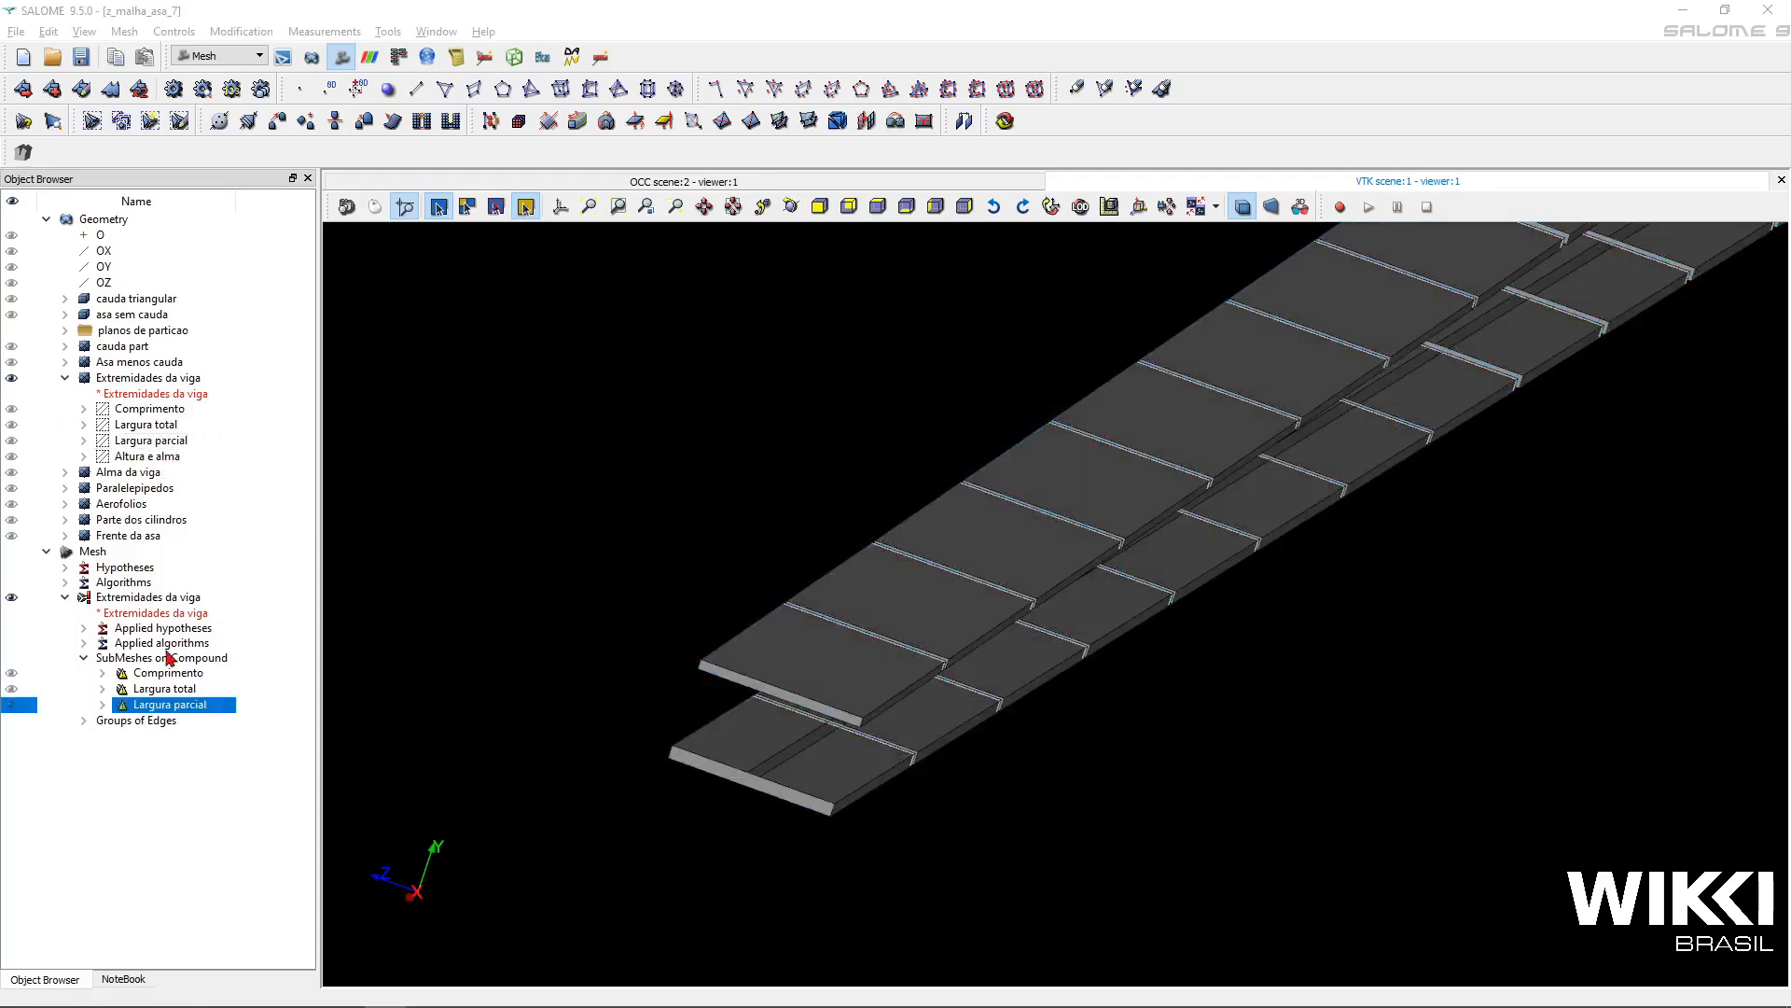
- Start a sub-mesh of Extremidades da viga on the Altura e alma edge group using the Wire Discretisation algorithm
{"action": "right_click", "coordinate": [140, 599]}
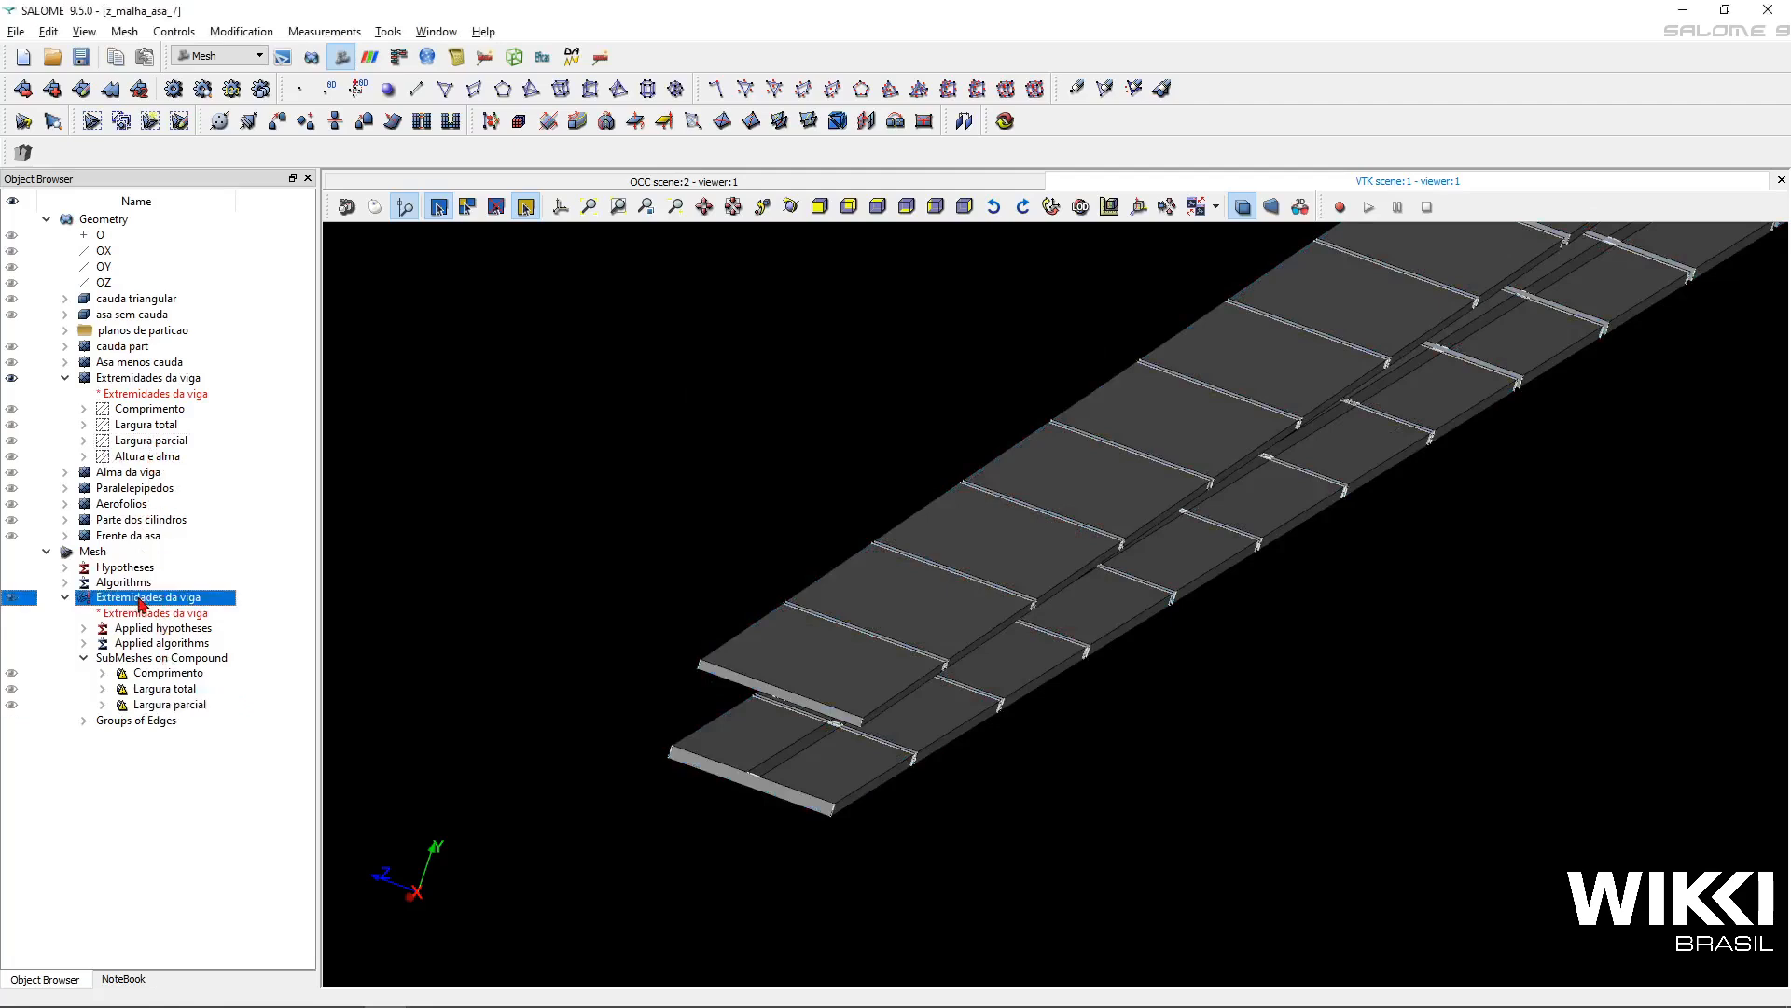
{"action": "left_click", "coordinate": [263, 47]}
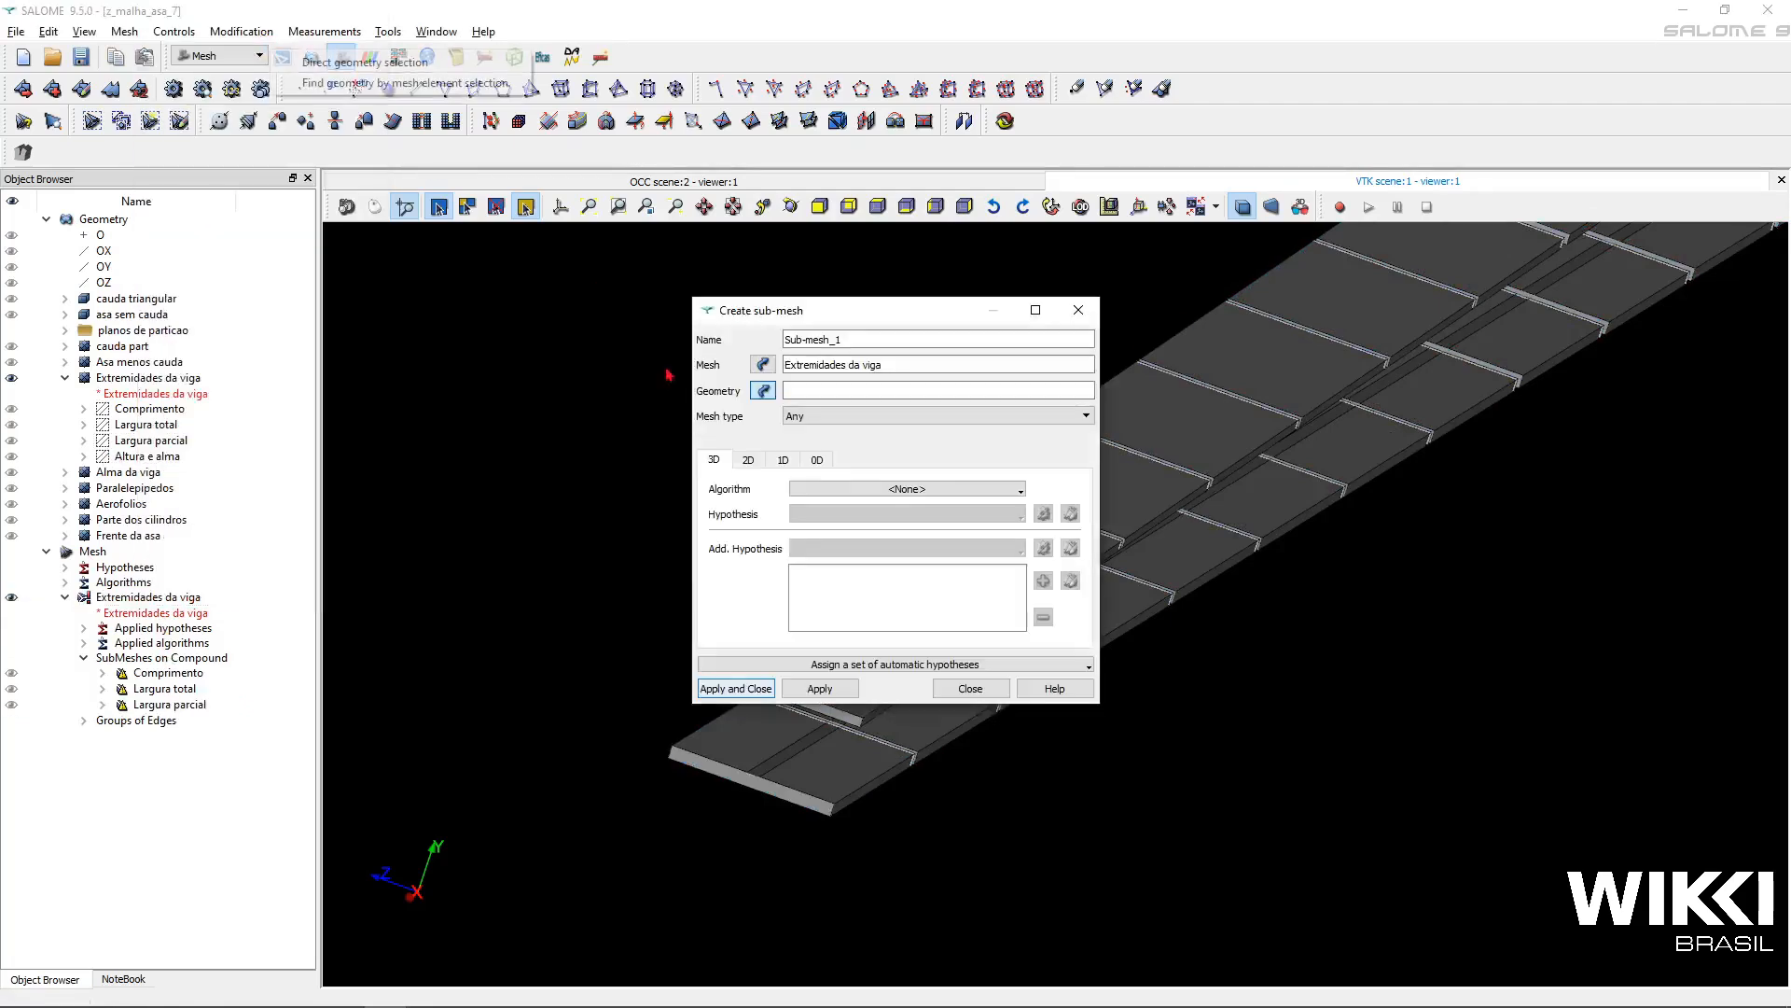
{"action": "left_click", "coordinate": [149, 456]}
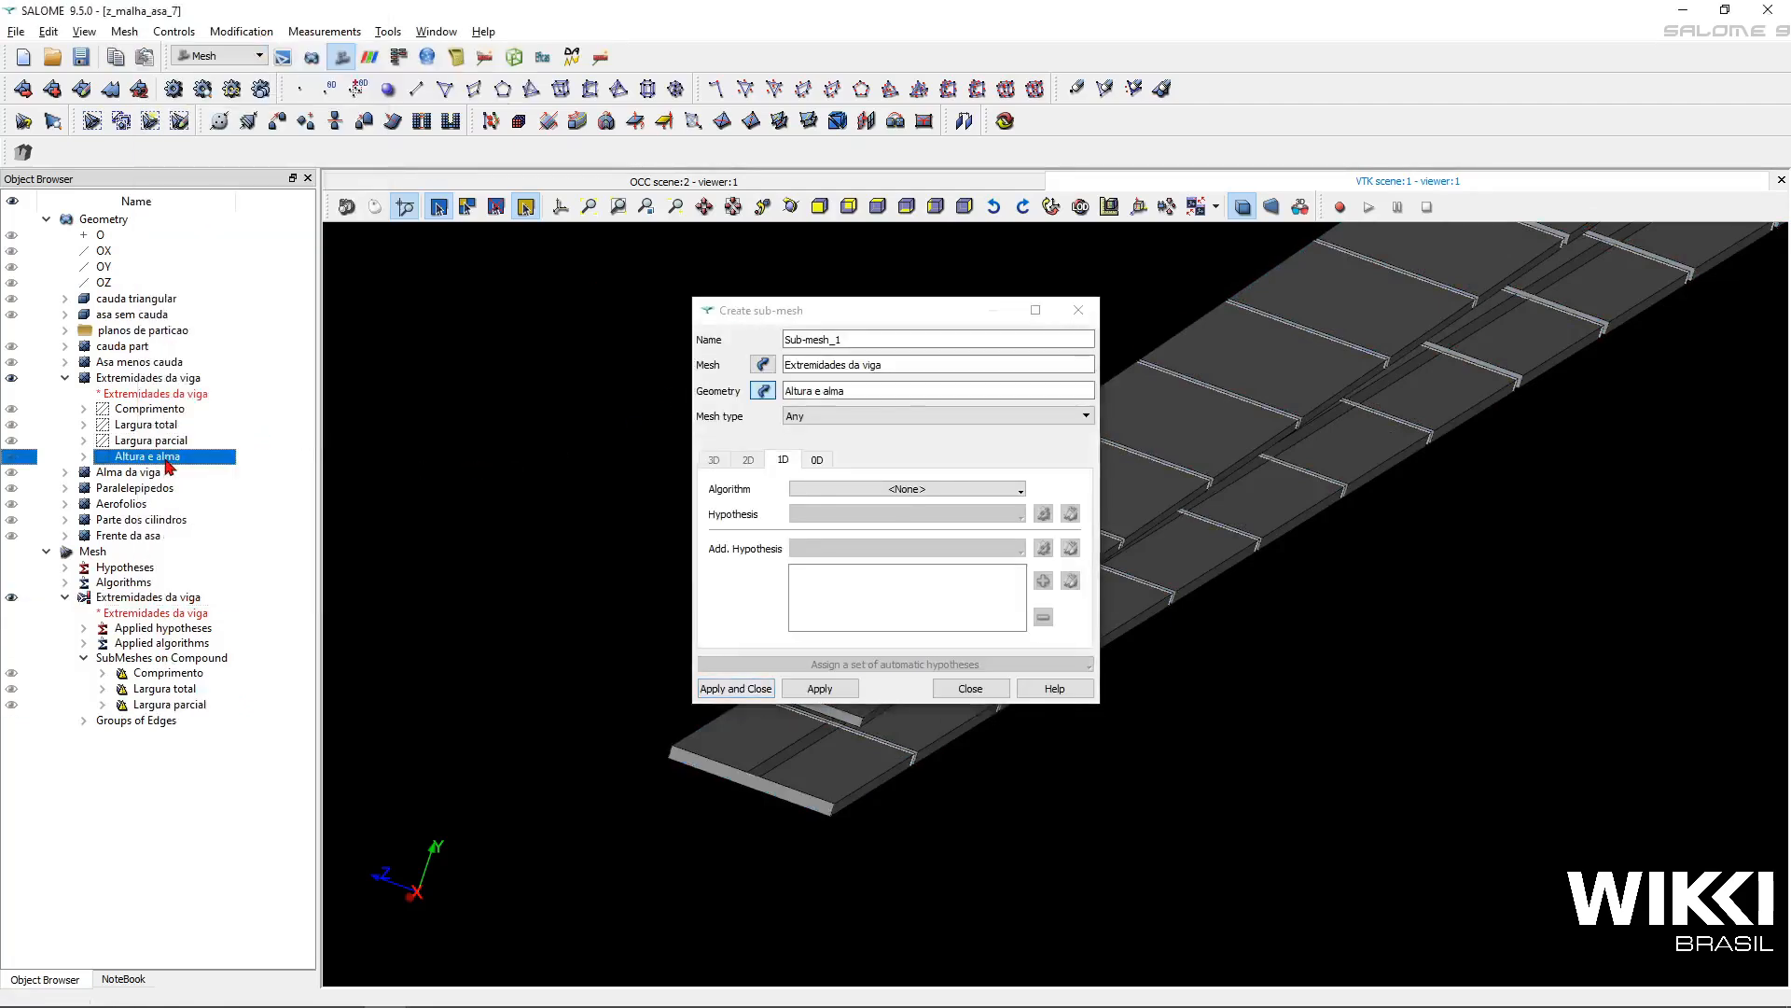
{"action": "left_click", "coordinate": [900, 489]}
{"action": "left_click", "coordinate": [868, 561]}
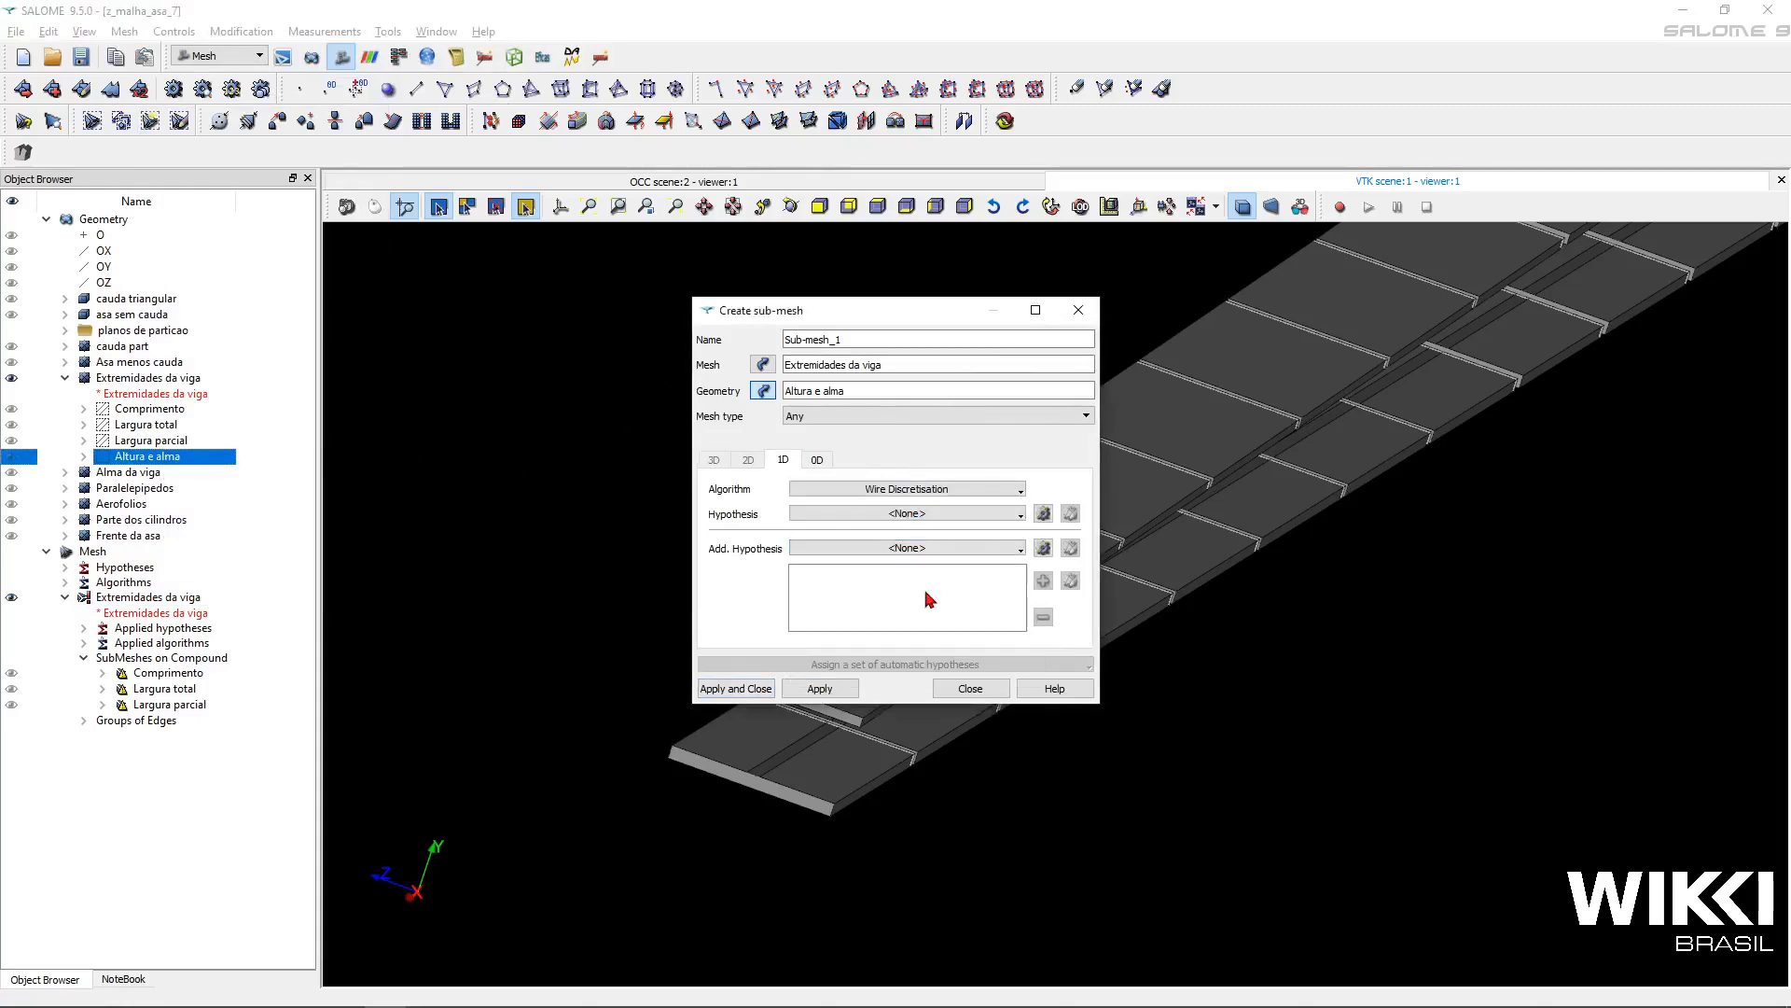
- Add a new equidistant Number of Segments hypothesis for the Altura e alma edges and create the sub-mesh
{"action": "left_click", "coordinate": [1043, 513]}
{"action": "left_click", "coordinate": [1089, 554]}
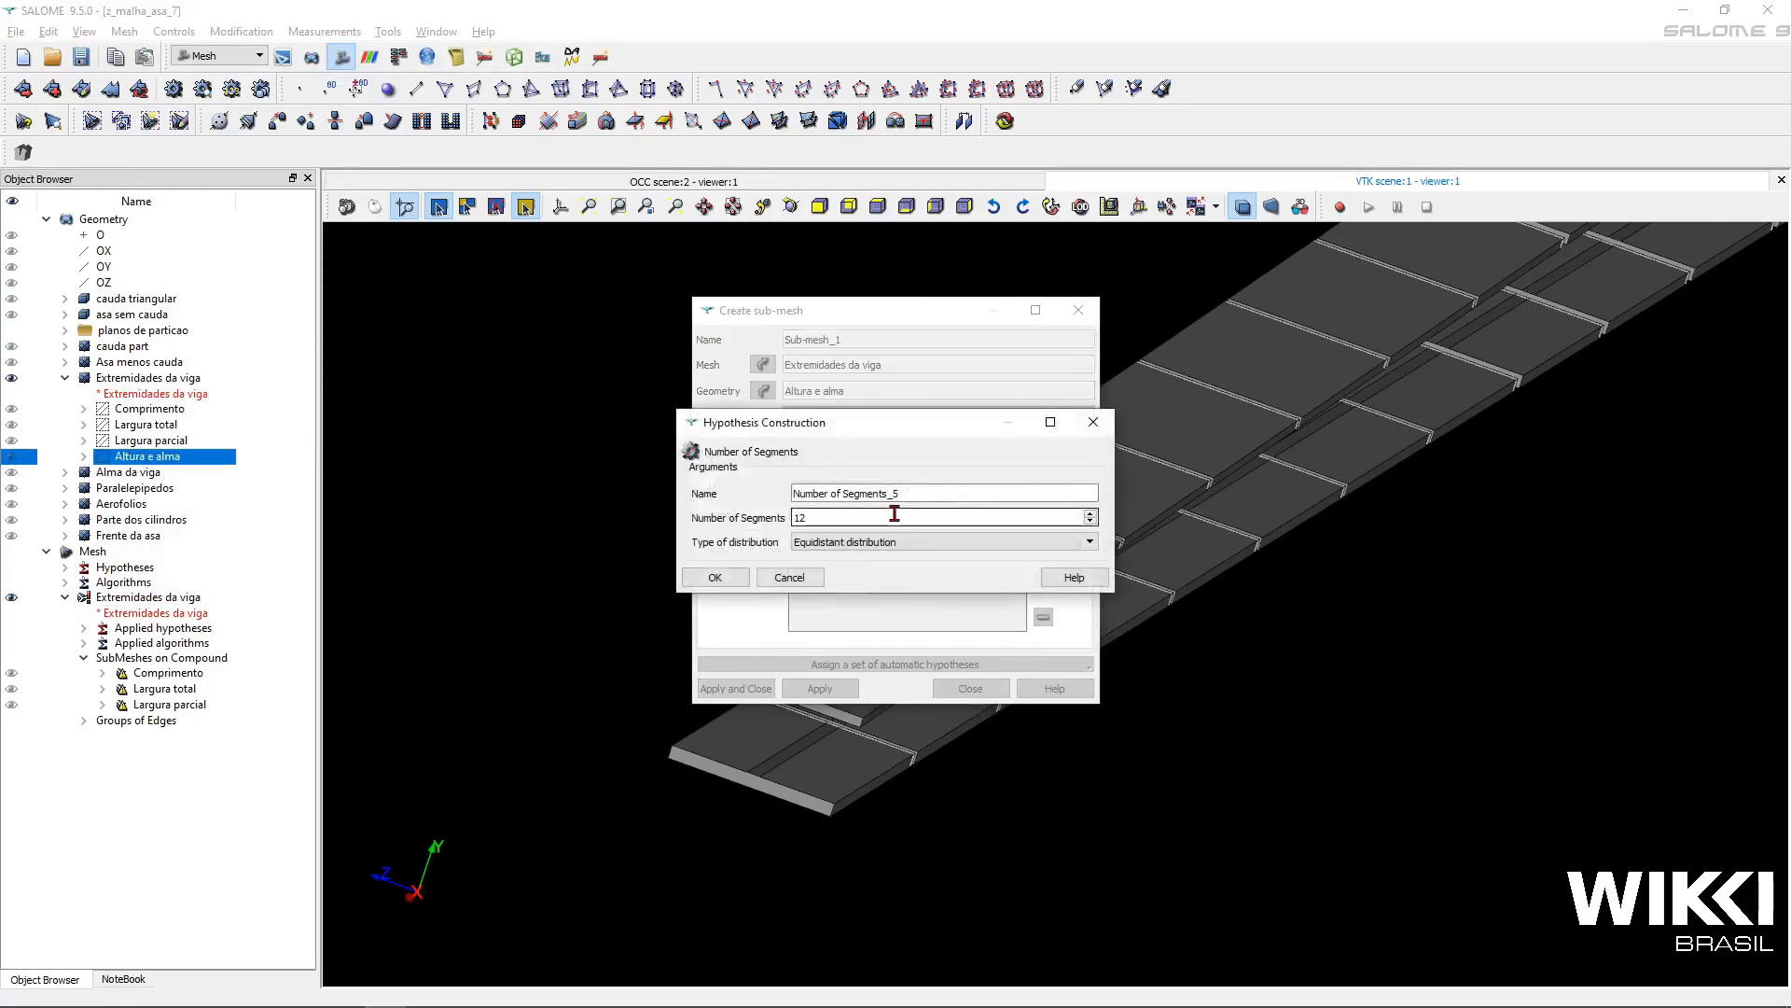
{"action": "double_click", "coordinate": [895, 517]}
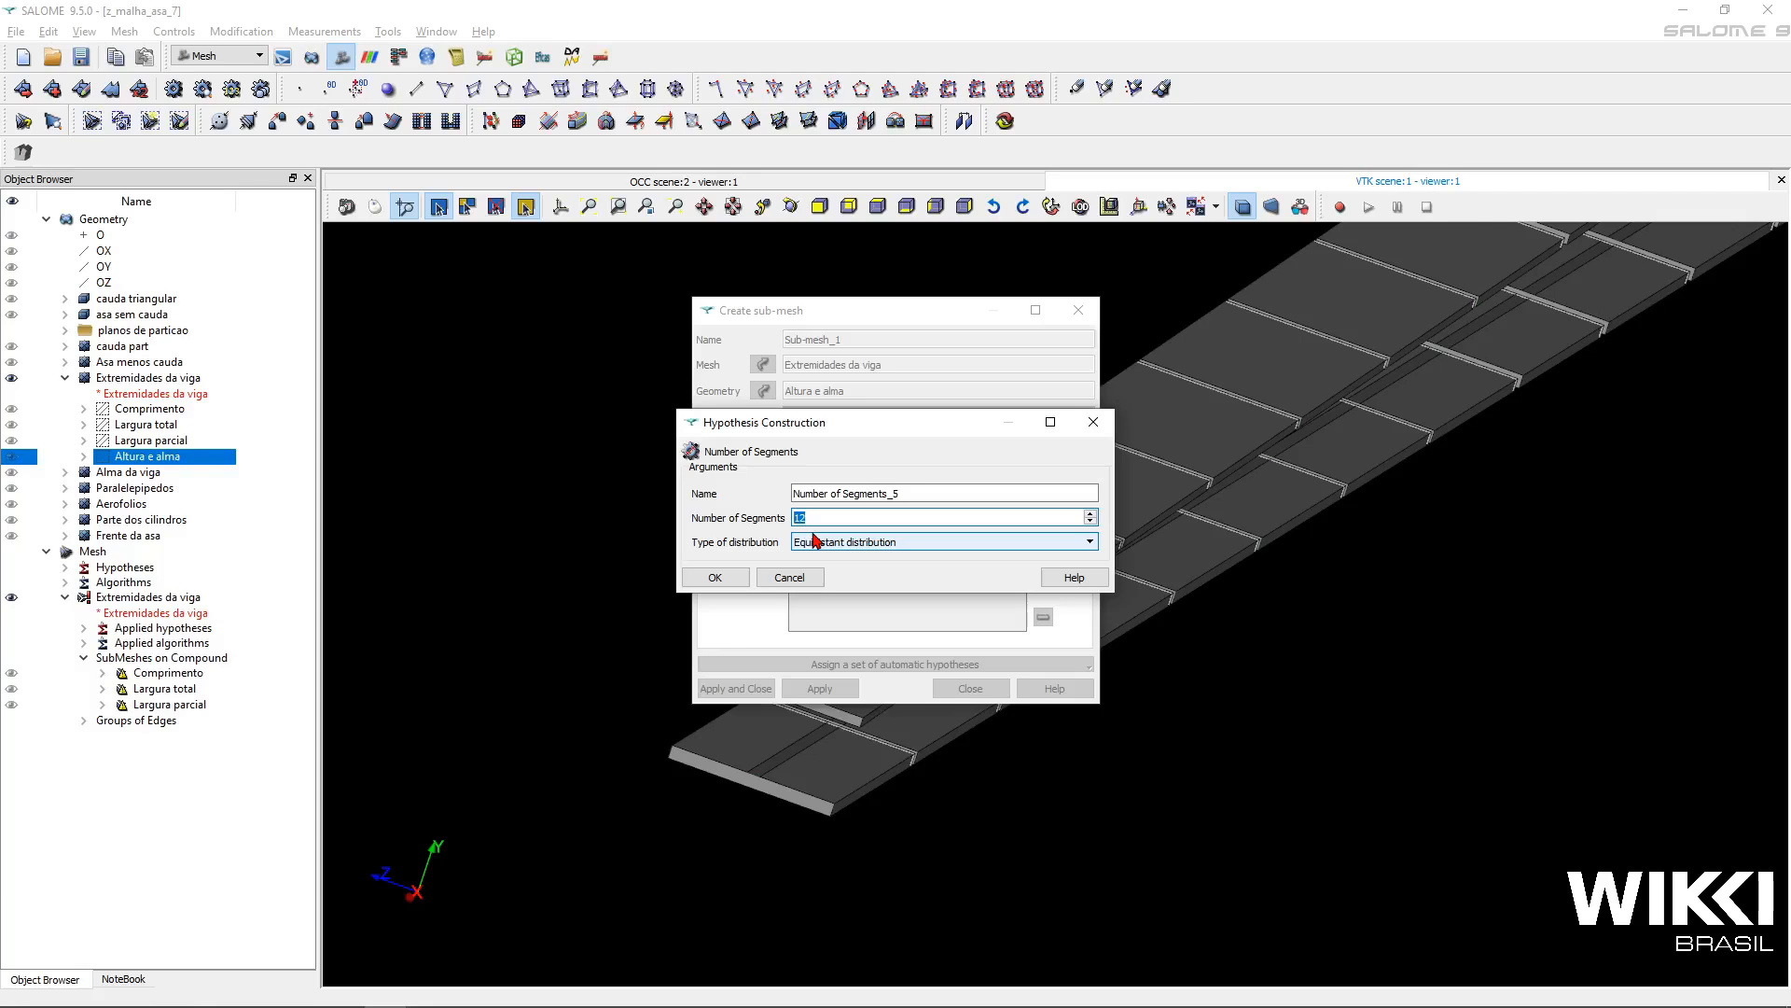
{"action": "left_click", "coordinate": [715, 577]}
{"action": "left_click", "coordinate": [761, 689]}
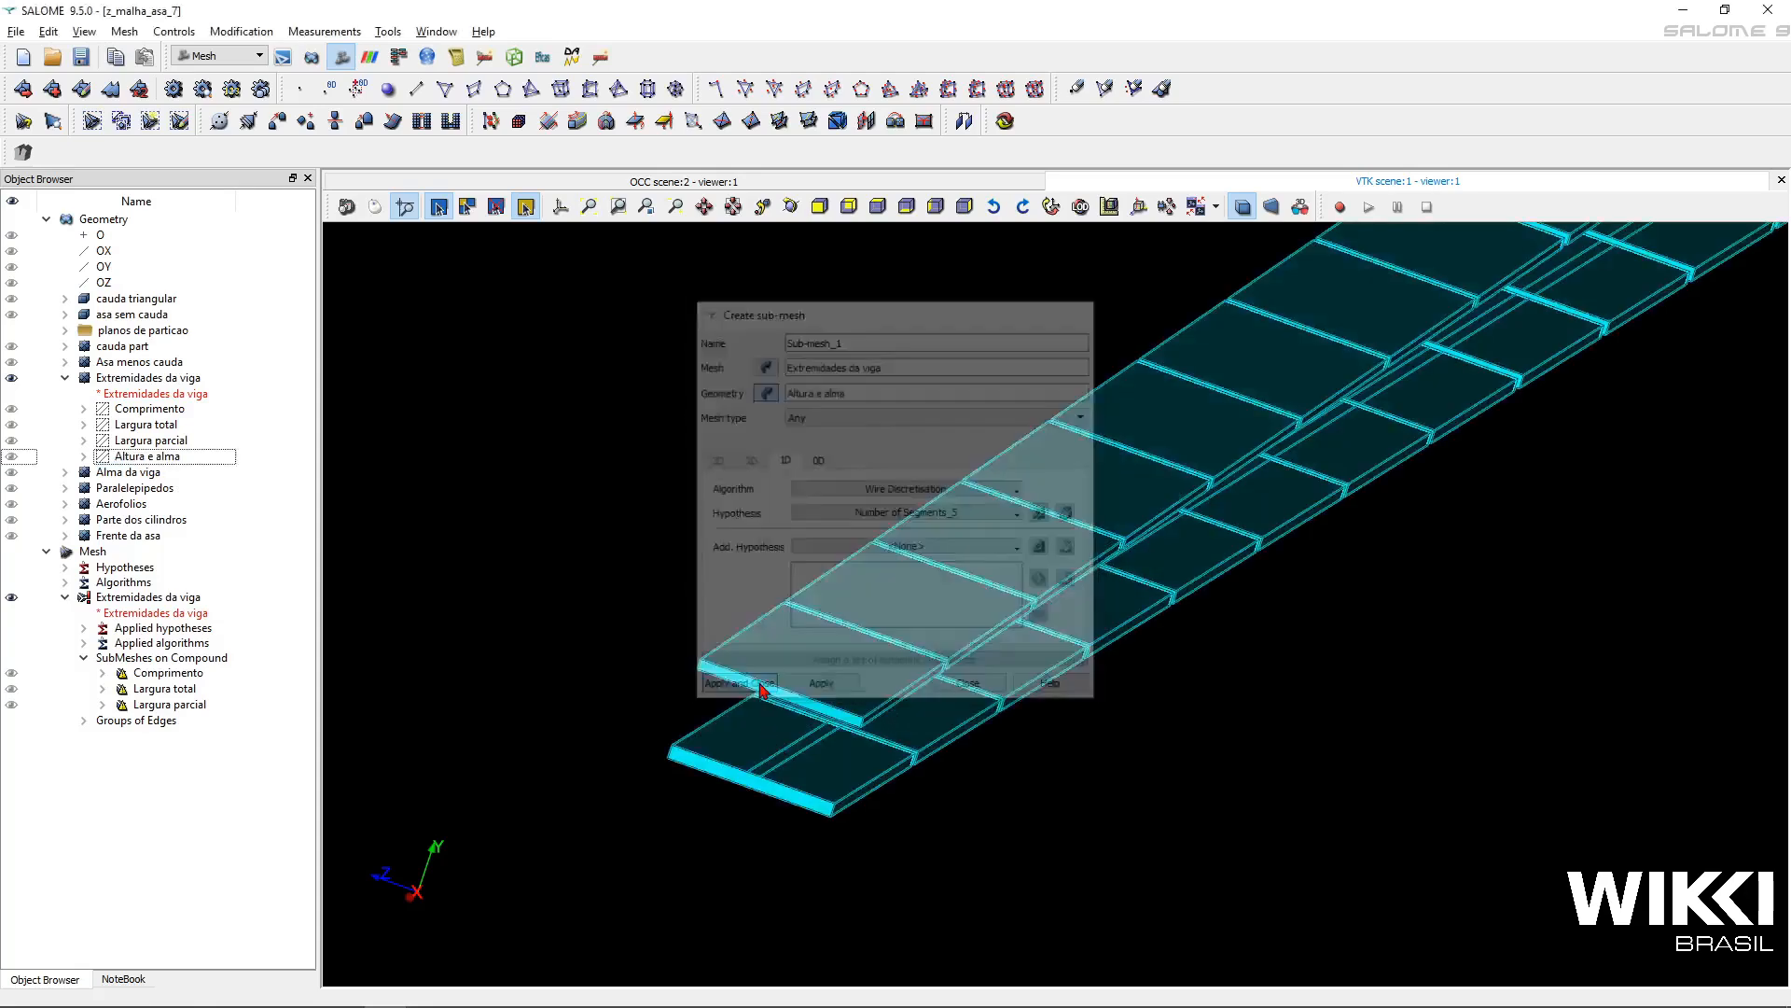
- Rename the newly created sub-mesh of Extremidades da viga as Altura e alma, reusing the edge group's name
{"action": "right_click", "coordinate": [154, 725]}
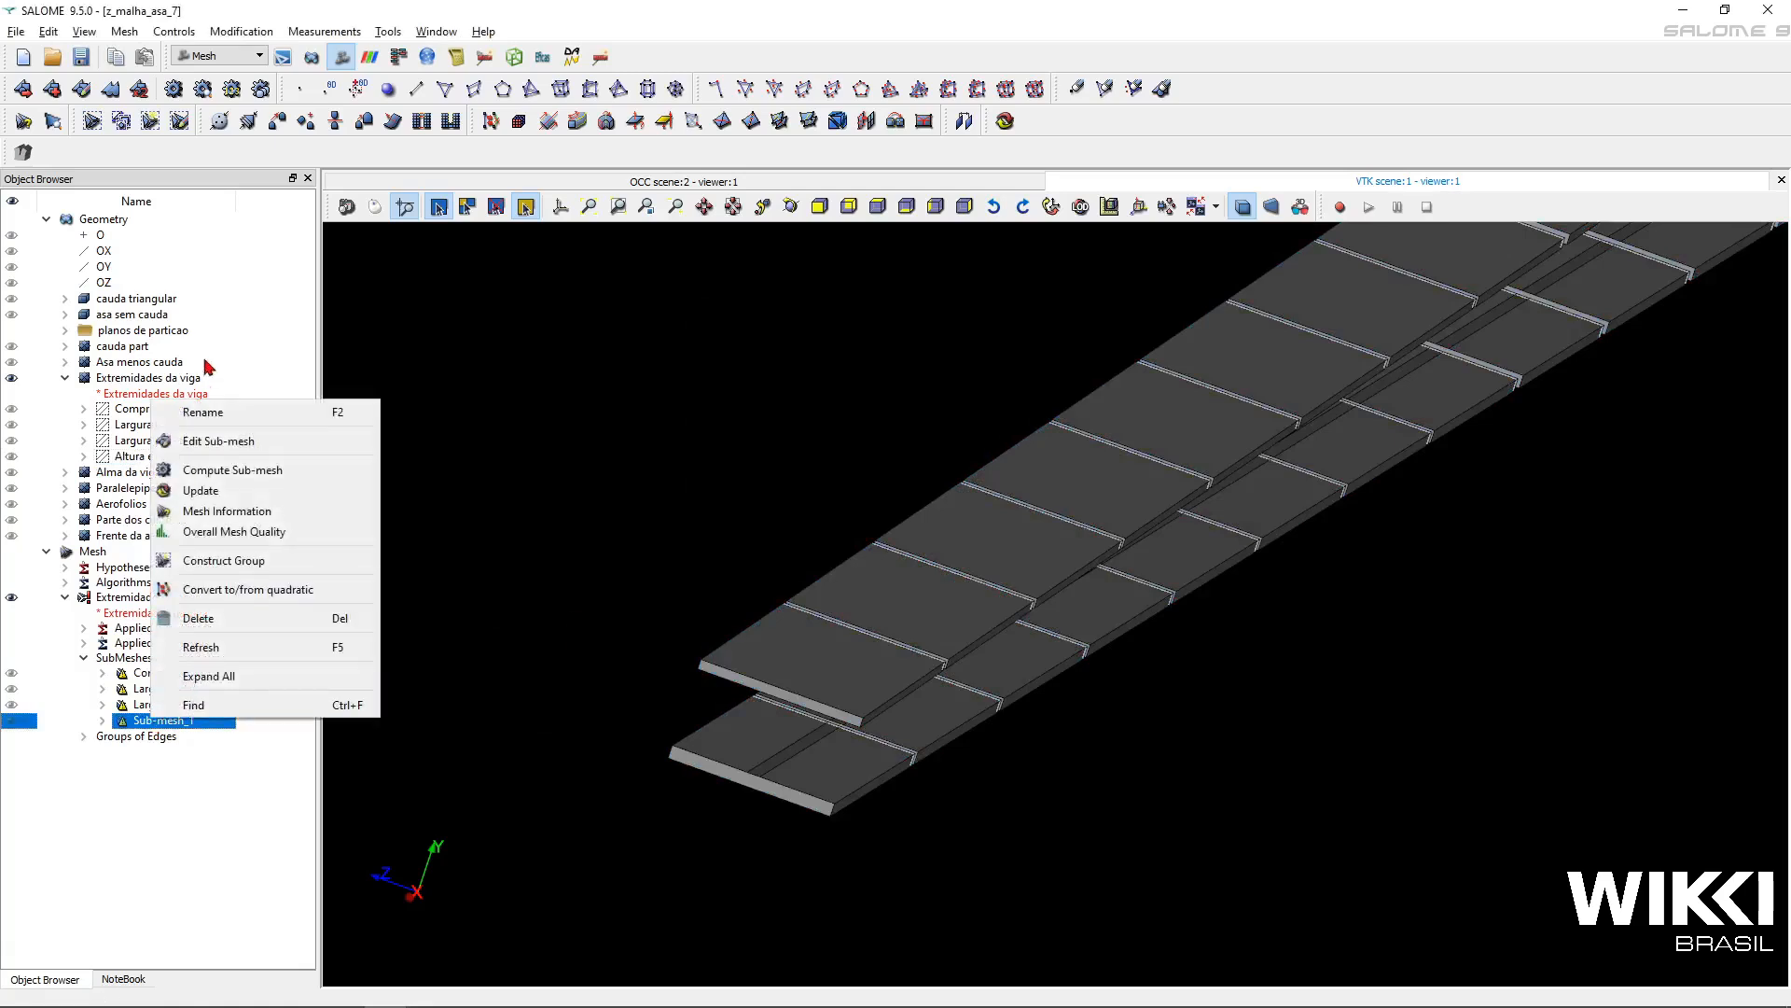
{"action": "left_click", "coordinate": [149, 456]}
{"action": "left_click", "coordinate": [149, 456]}
{"action": "key", "text": "ctrl+c"}
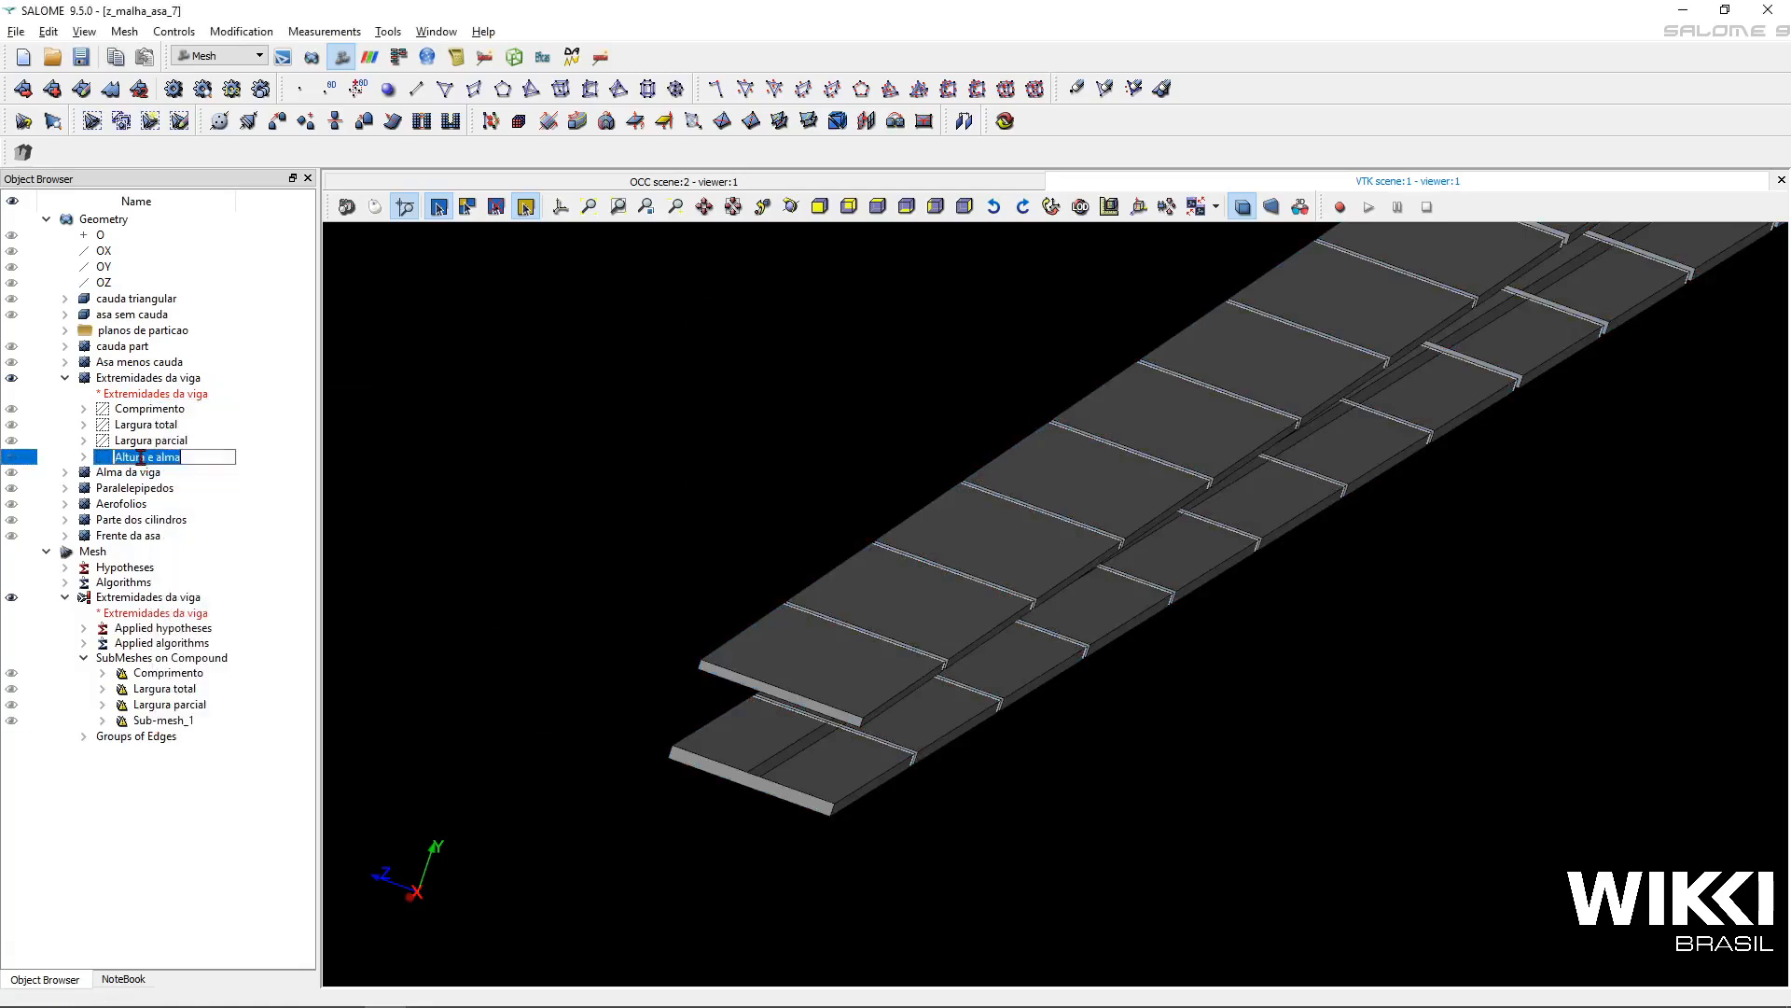
{"action": "double_click", "coordinate": [163, 720]}
{"action": "key", "text": "ctrl+v"}
{"action": "key", "text": "Return"}
- Compute the Extremidades da viga mesh and close the computation report
{"action": "left_click", "coordinate": [149, 598]}
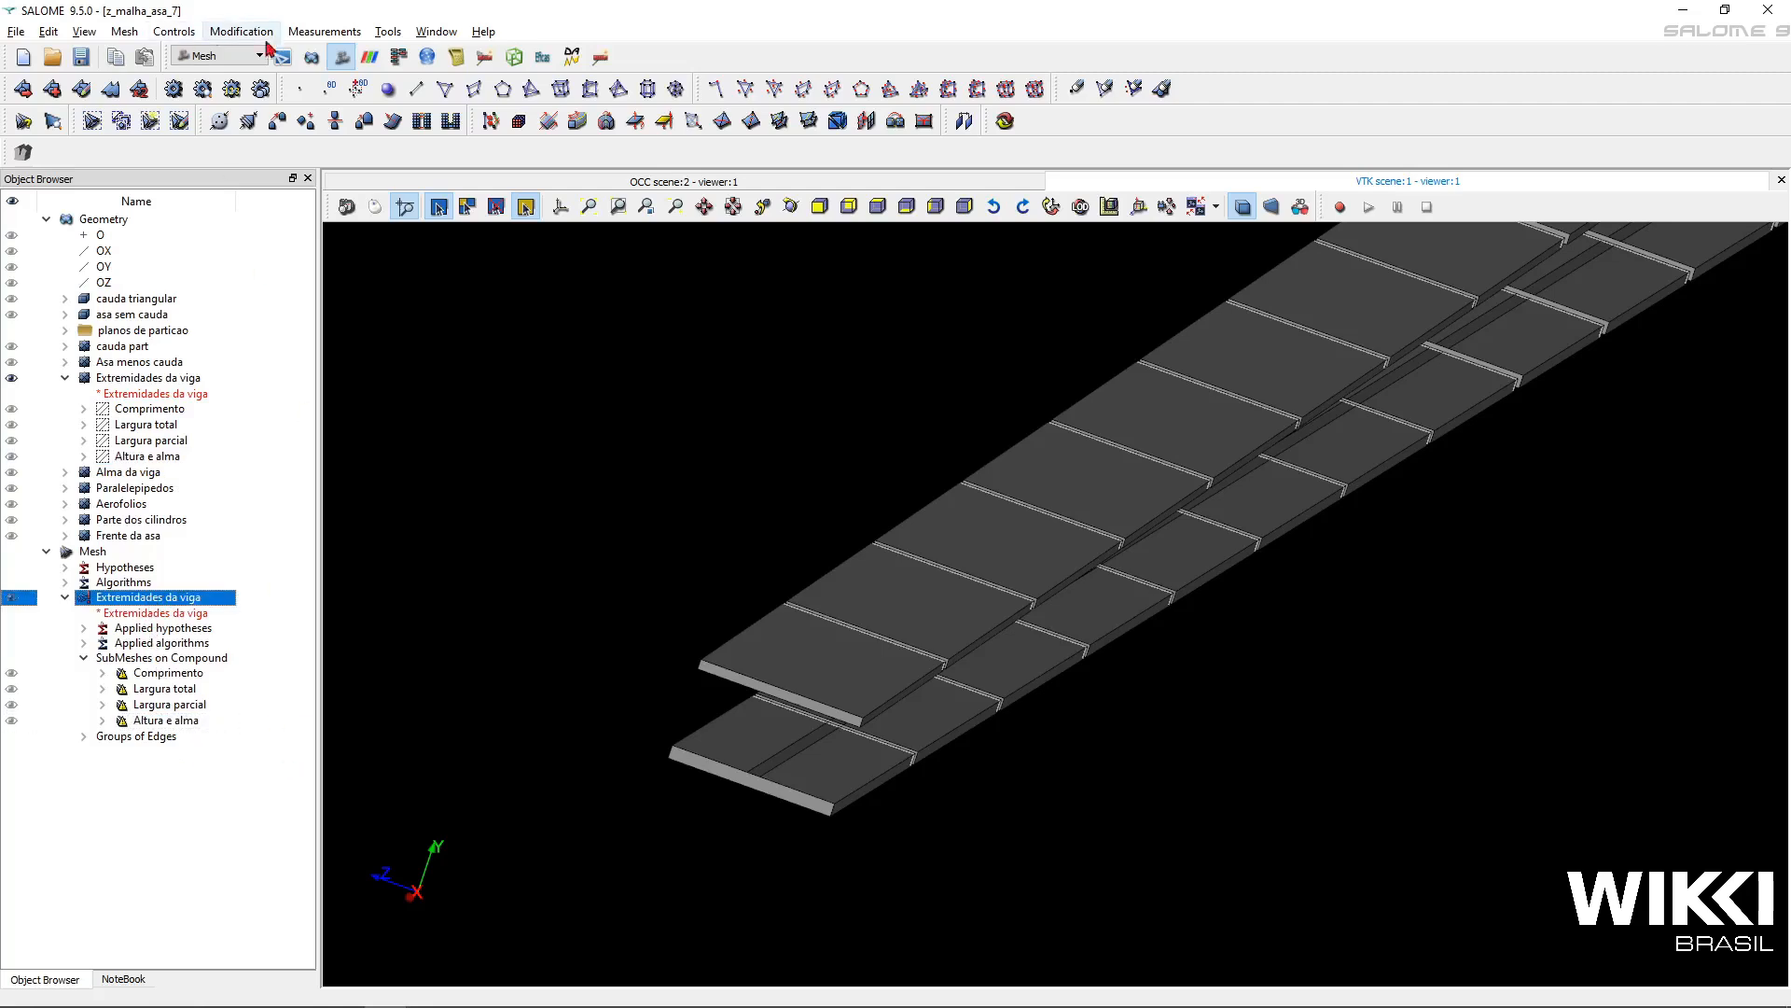
{"action": "left_click", "coordinate": [177, 90]}
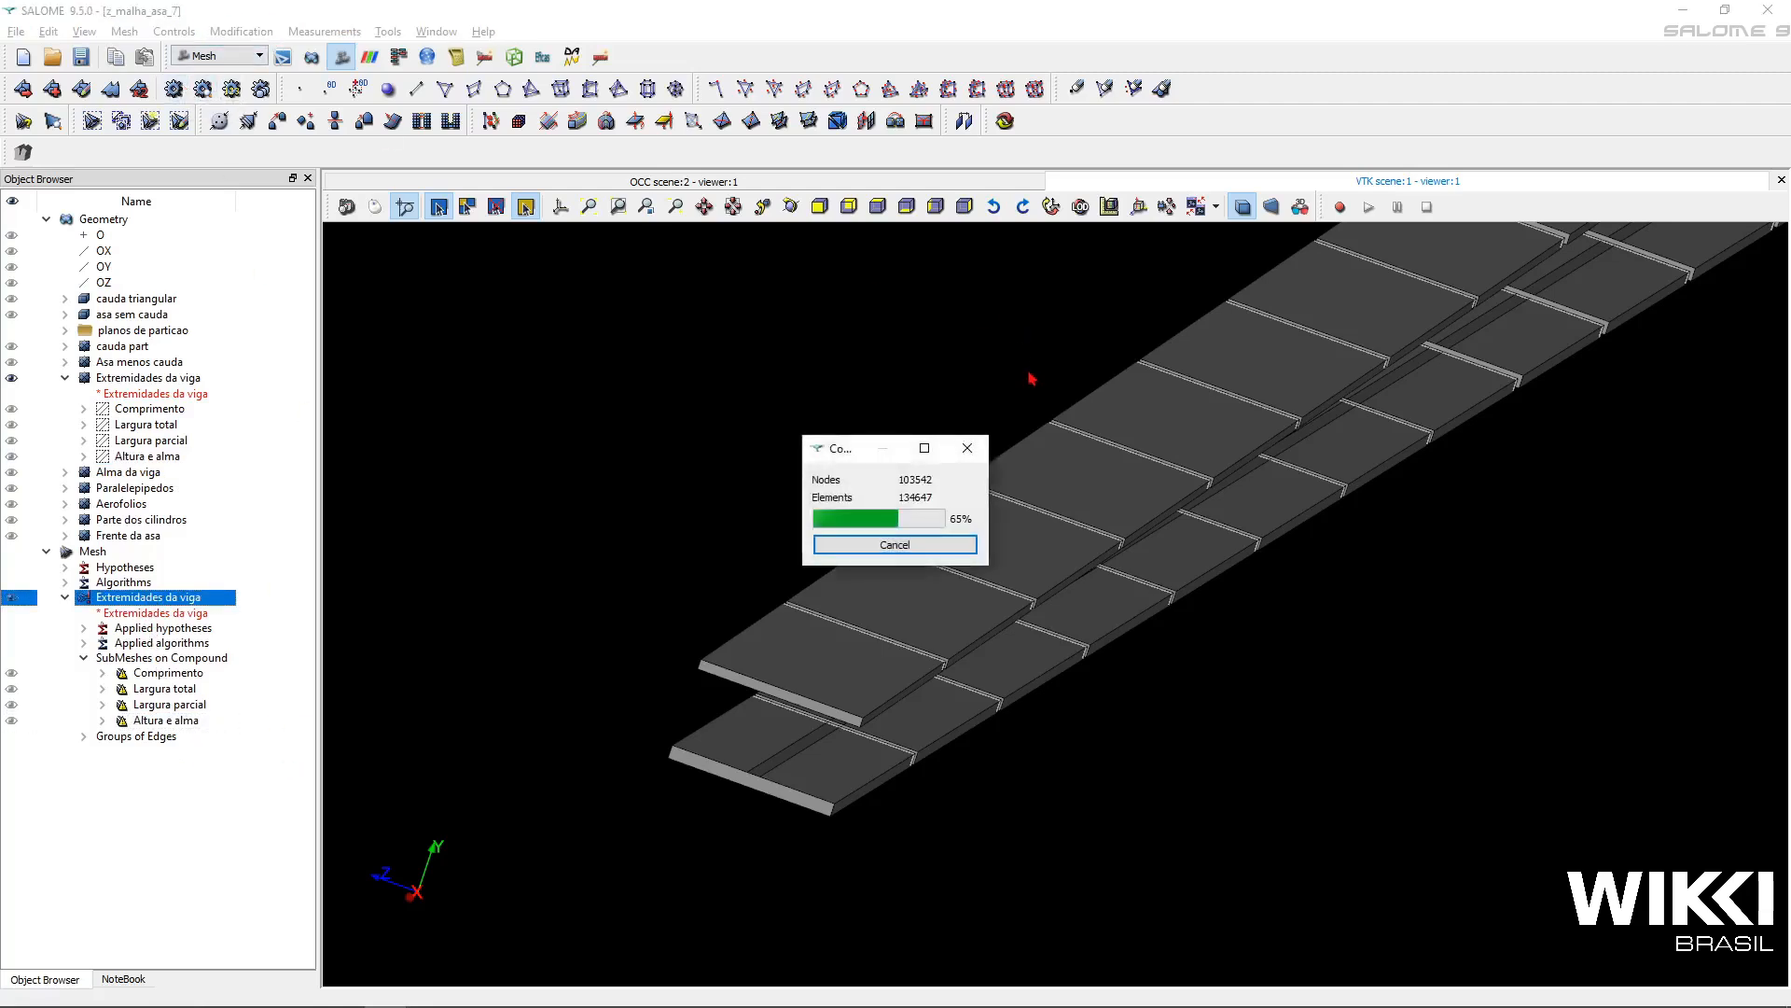
{"action": "left_click", "coordinate": [1072, 764]}
{"action": "scroll", "coordinate": [860, 733], "scroll_direction": "up", "scroll_amount": 6}
{"action": "scroll", "coordinate": [866, 737], "scroll_direction": "up", "scroll_amount": 5}
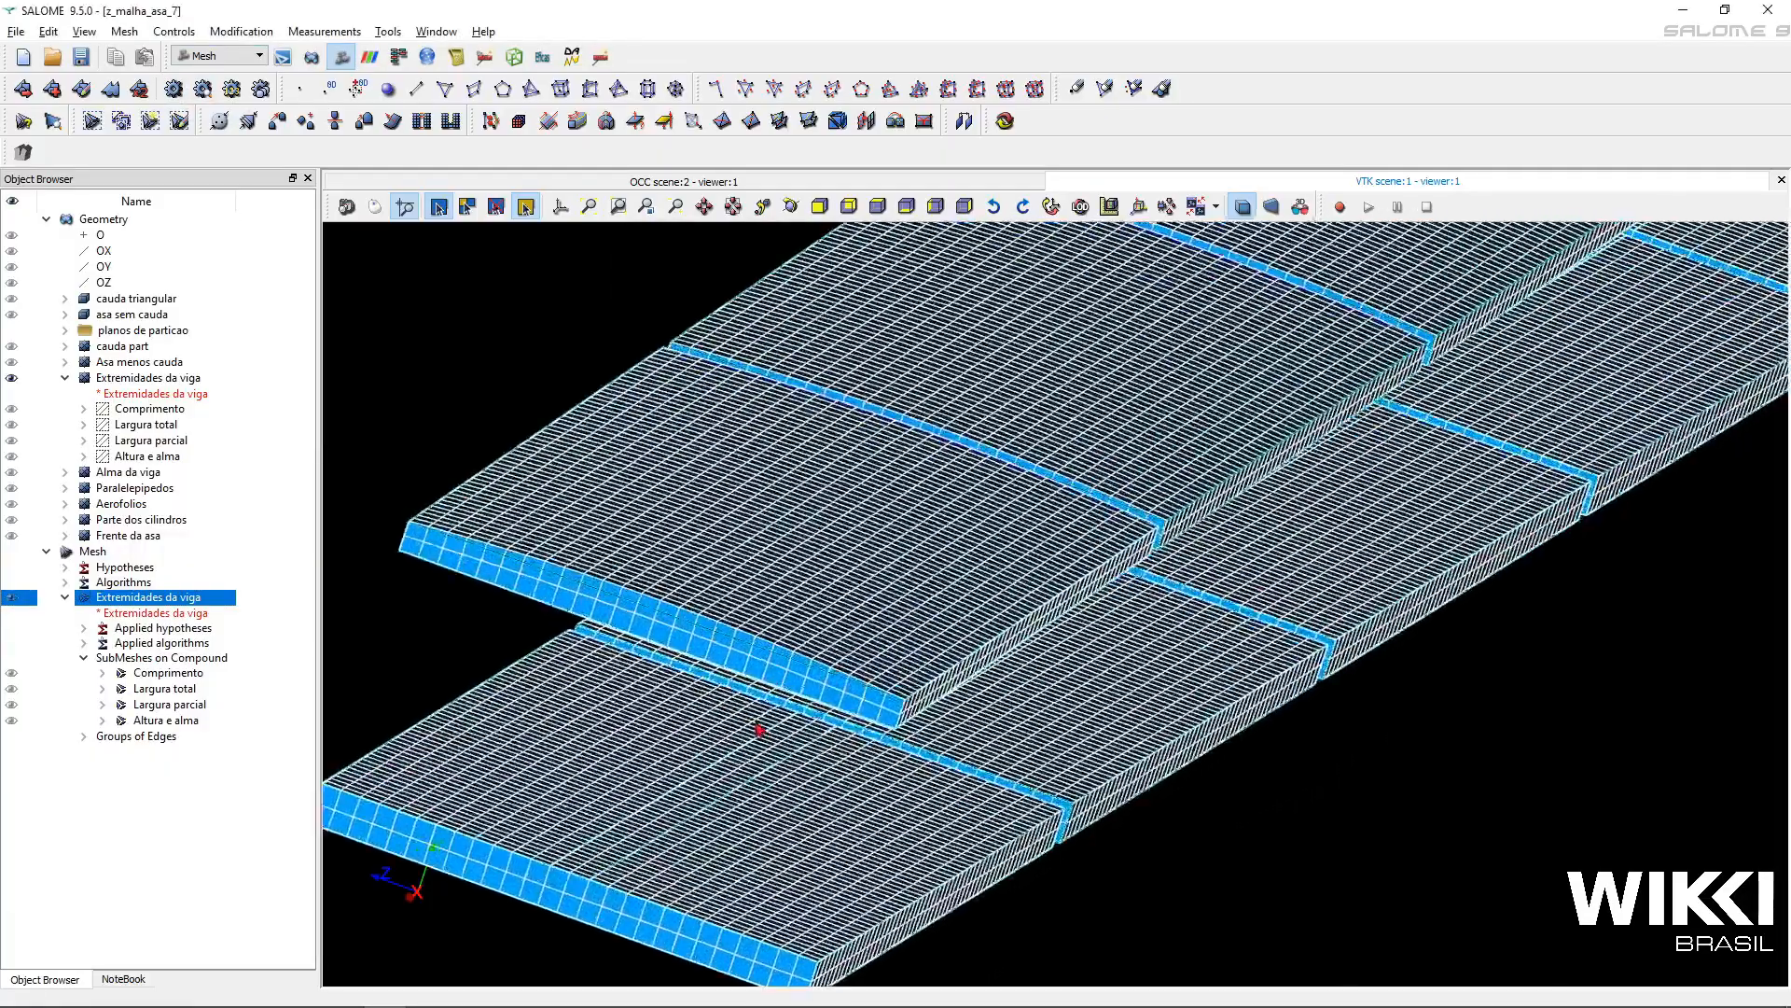
- Examine the computed Extremidades da viga mesh along its length, width and thickness
{"action": "scroll", "coordinate": [866, 737], "scroll_direction": "down", "scroll_amount": 8}
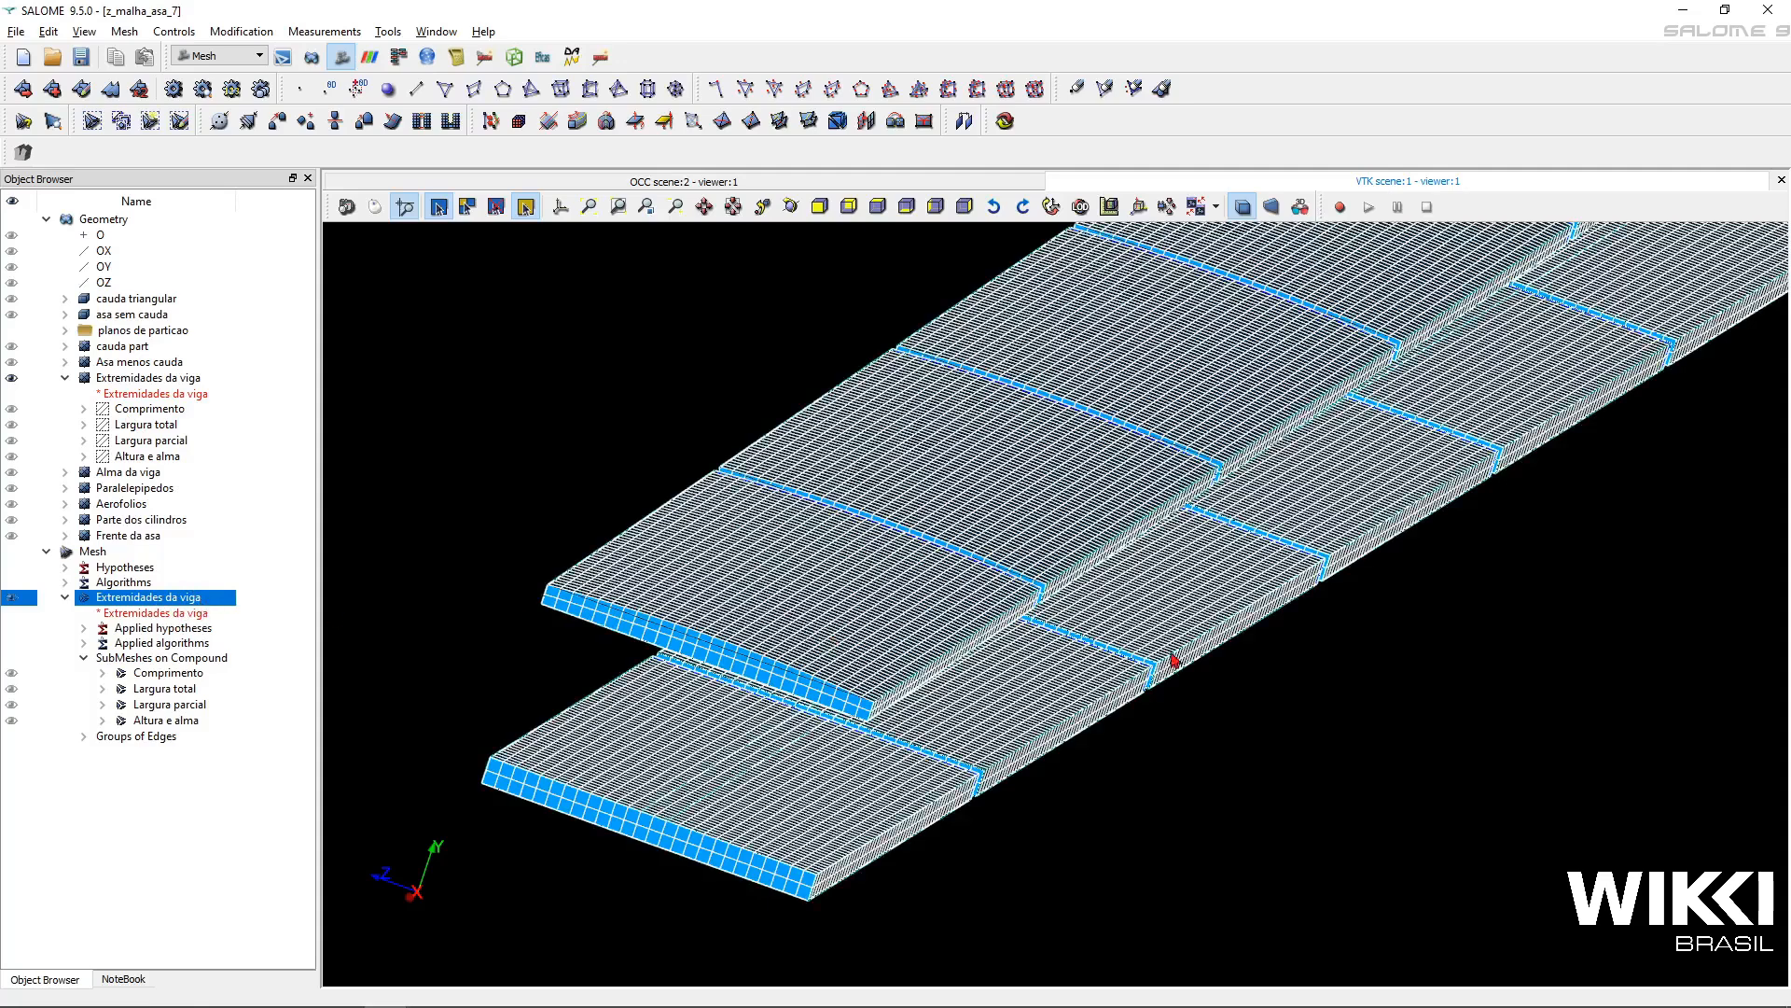
{"action": "scroll", "coordinate": [1168, 655], "scroll_direction": "down", "scroll_amount": 2}
{"action": "right_click_drag", "start_coordinate": [1164, 641], "coordinate": [1150, 629], "text": "ctrl"}
{"action": "middle_click_drag", "start_coordinate": [980, 494], "coordinate": [1255, 833], "text": "ctrl"}
{"action": "scroll", "coordinate": [1256, 833], "scroll_direction": "up", "scroll_amount": 1}
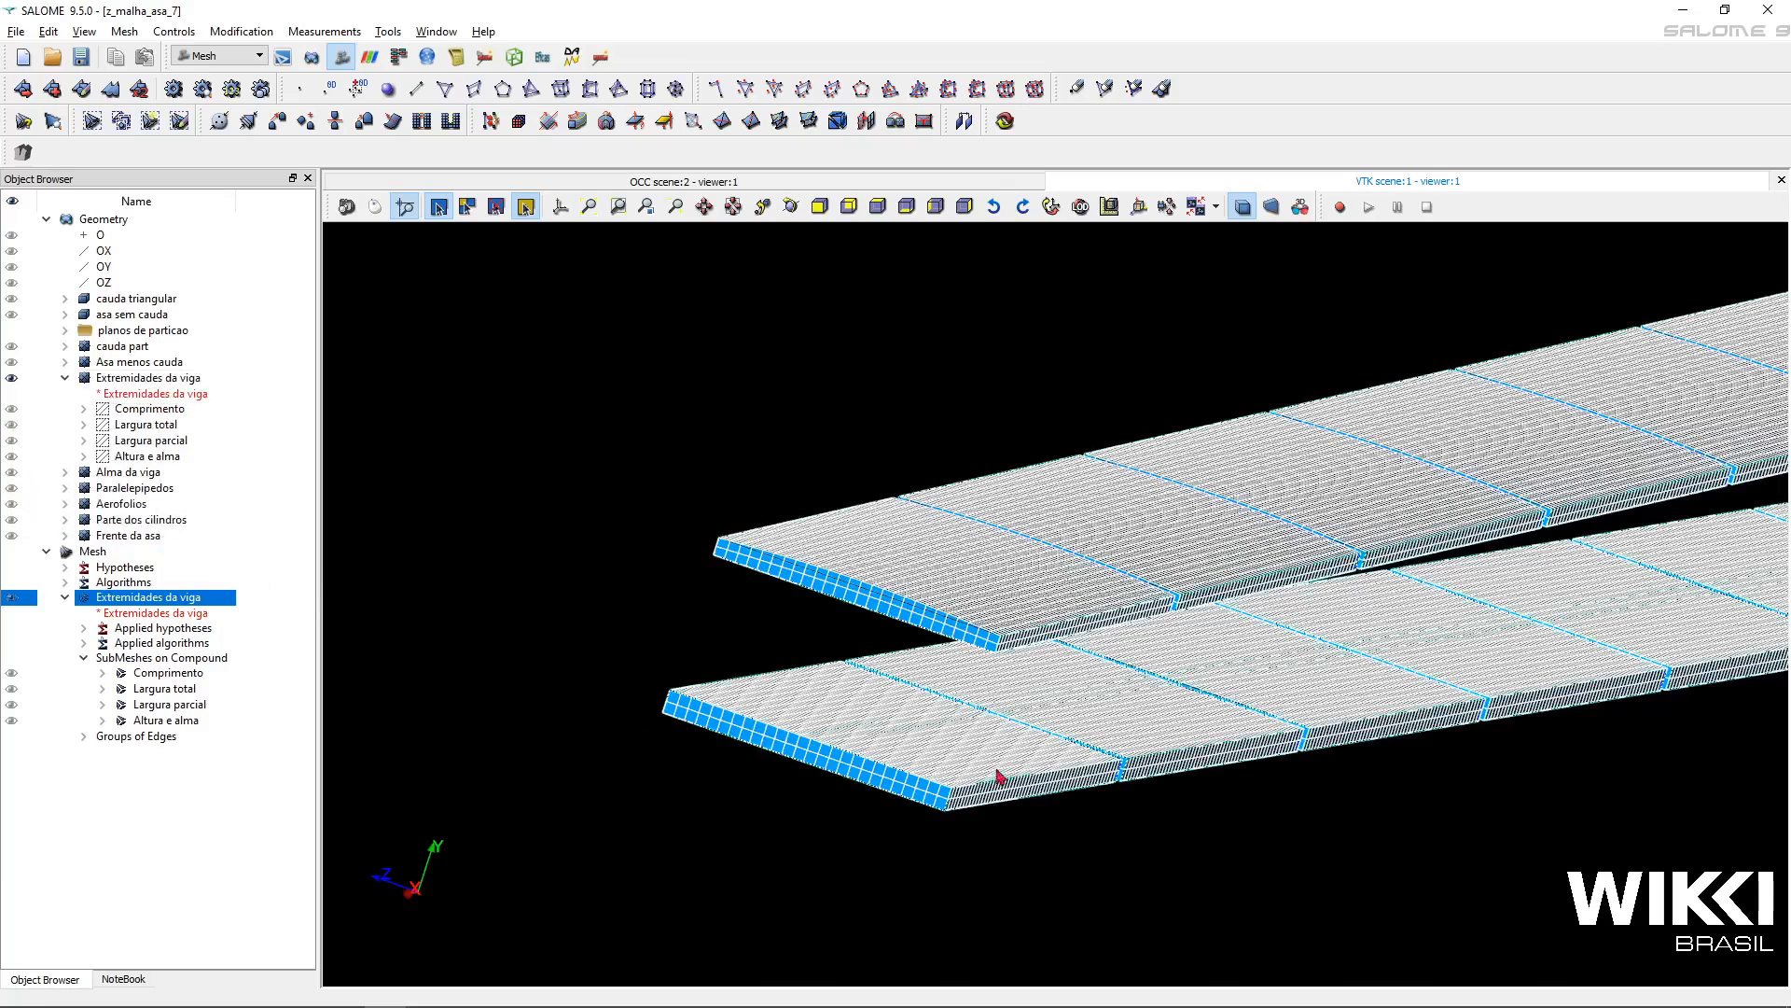
{"action": "left_click", "coordinate": [170, 704]}
{"action": "left_click", "coordinate": [145, 598]}
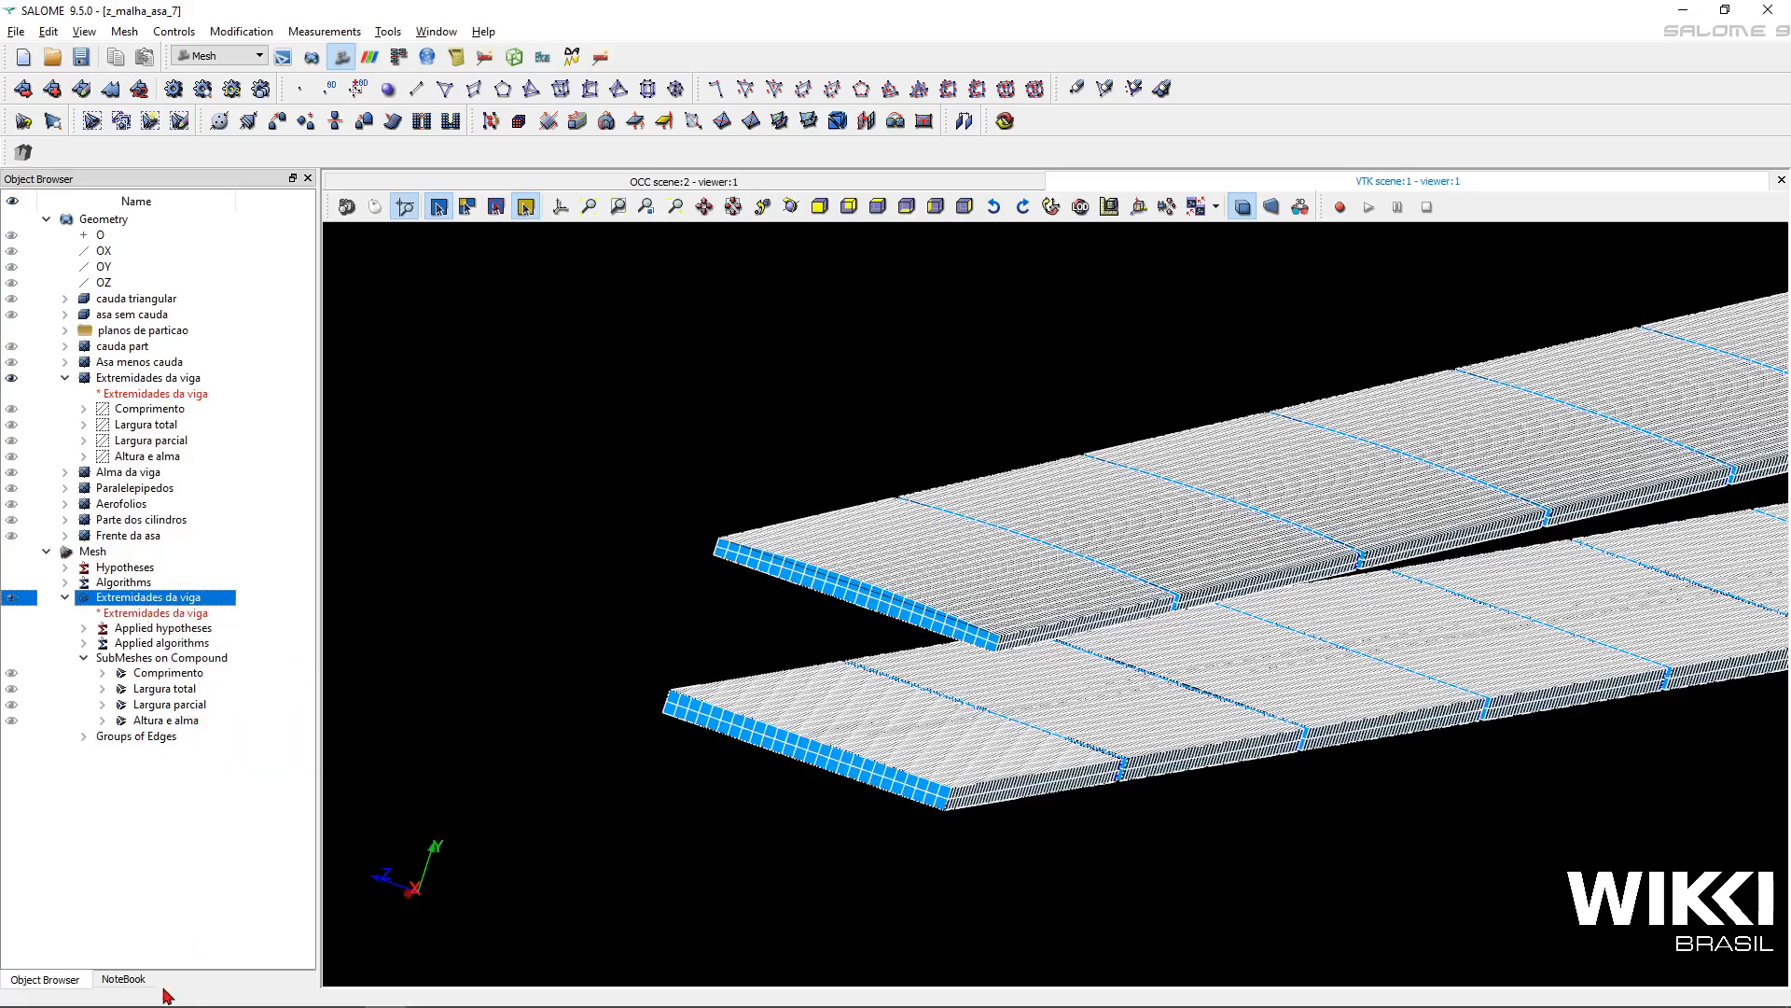
{"action": "left_click", "coordinate": [177, 957]}
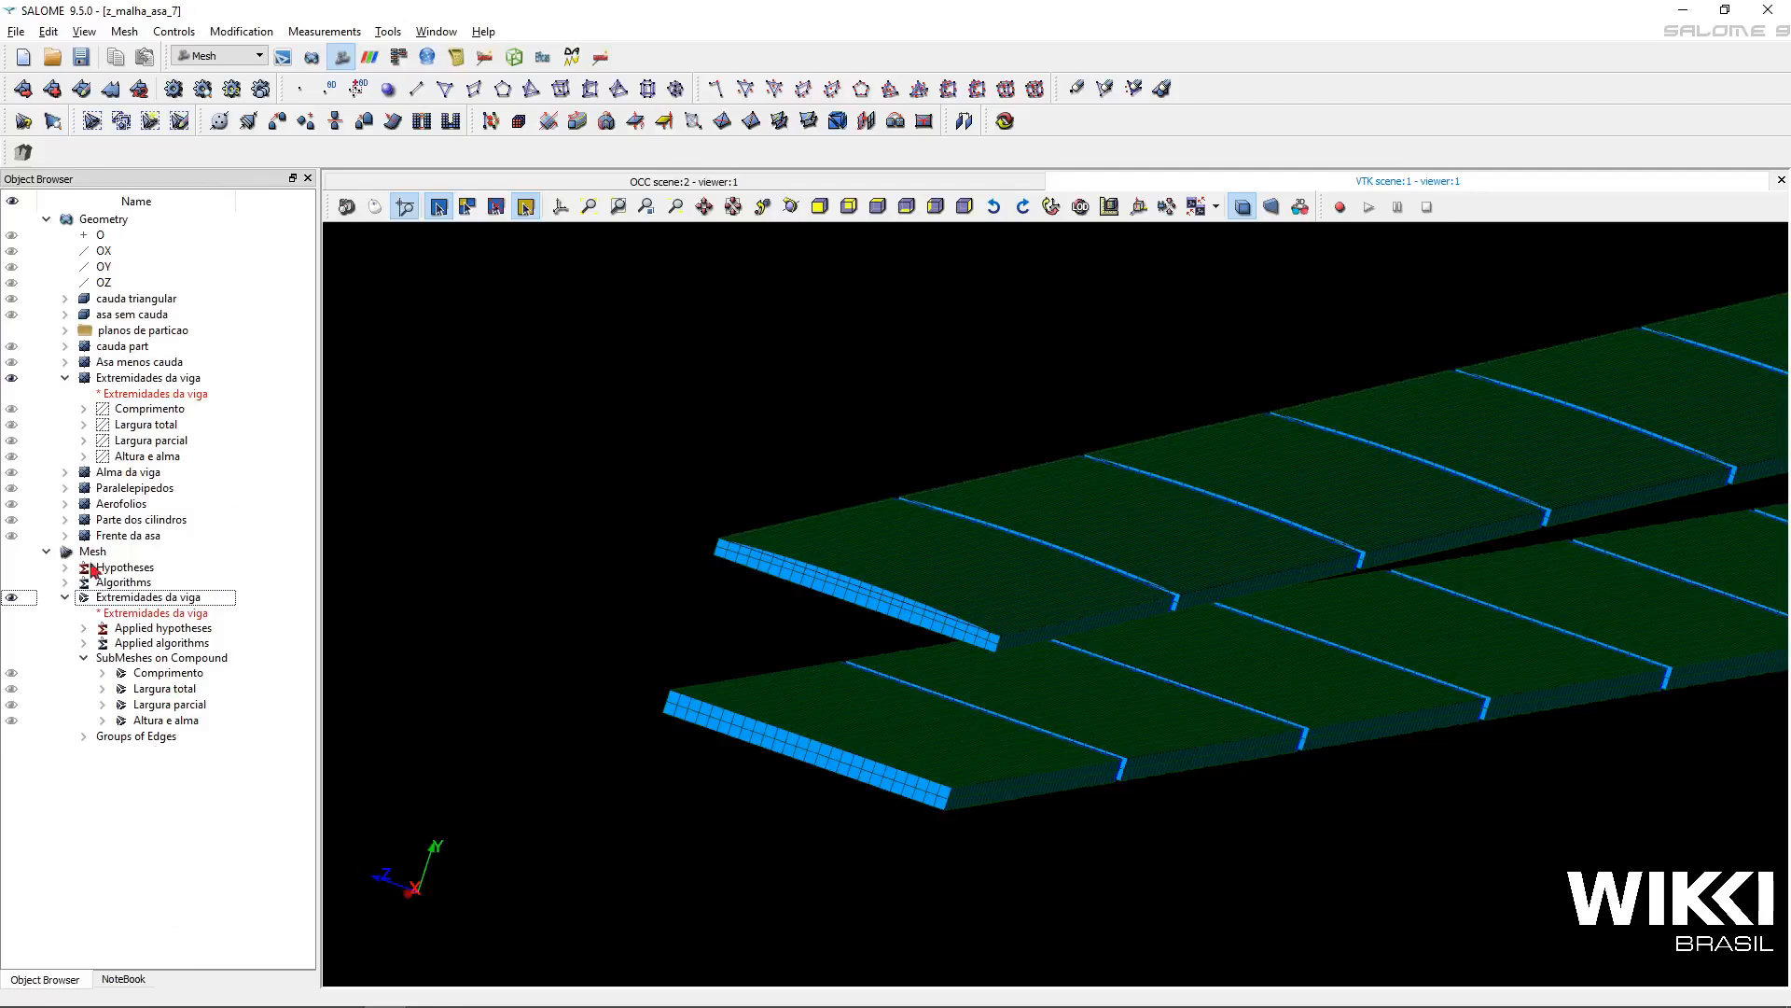
- Add a notebook variable named esp_f with the value 2
{"action": "left_click", "coordinate": [125, 981]}
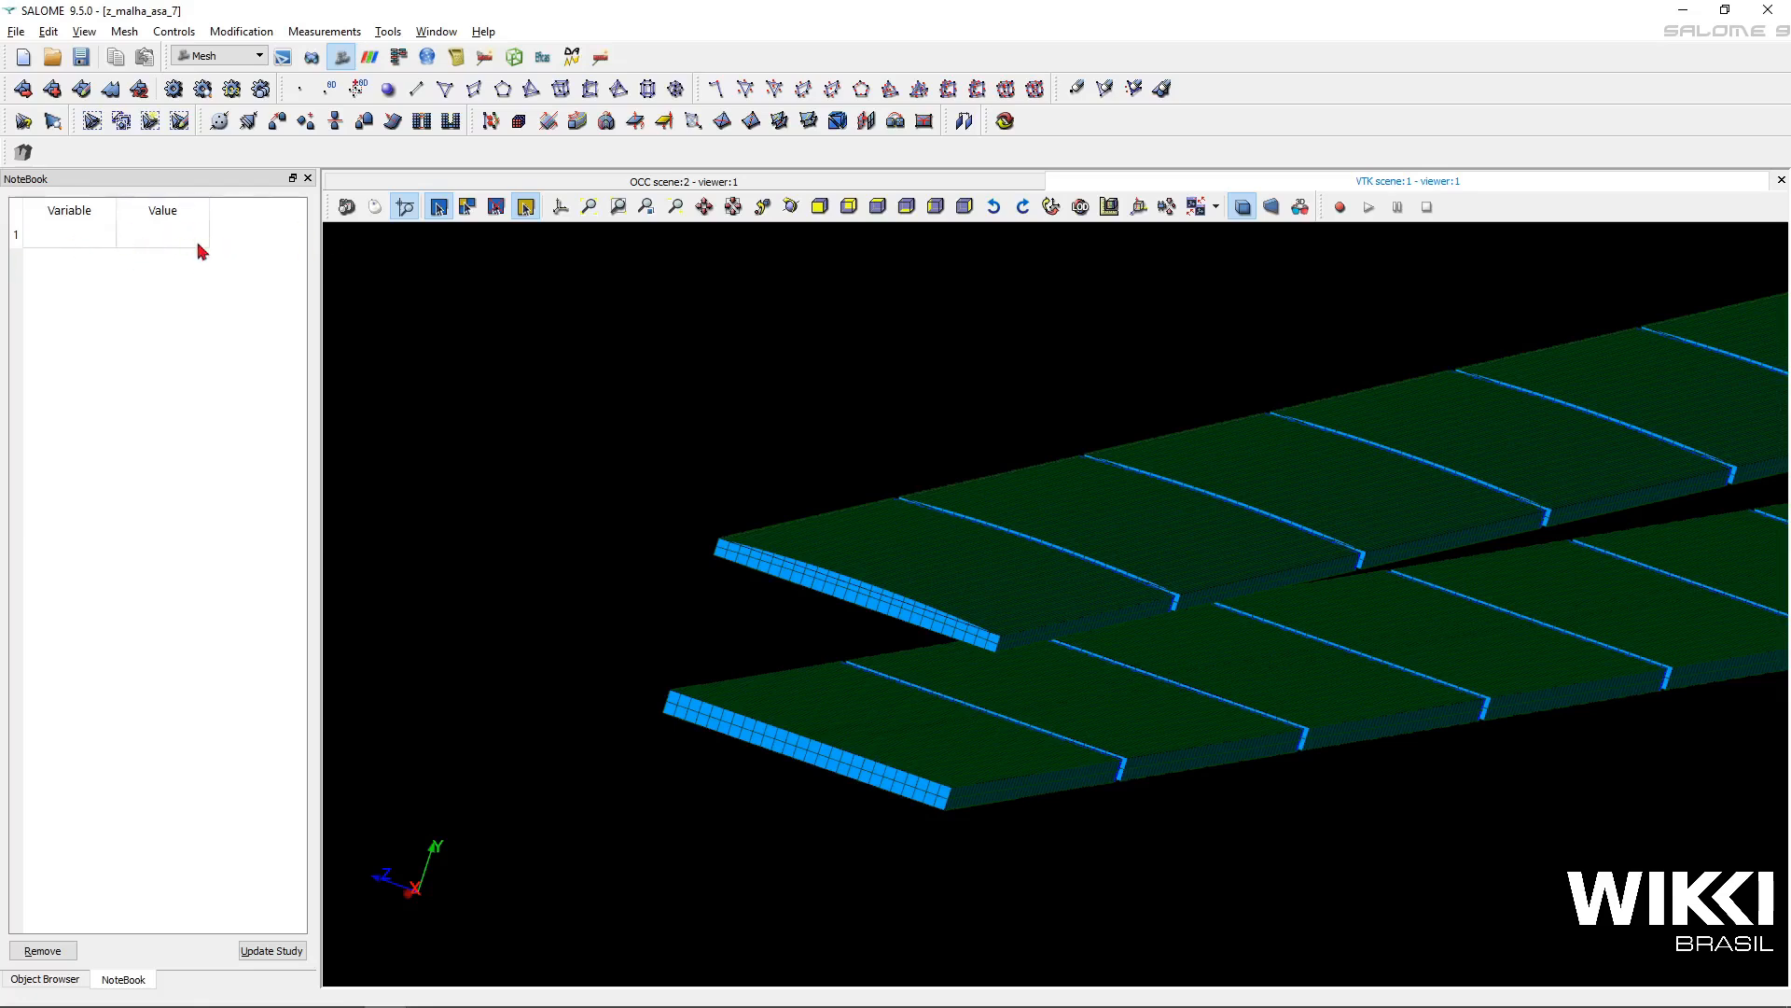
{"action": "left_click", "coordinate": [83, 249]}
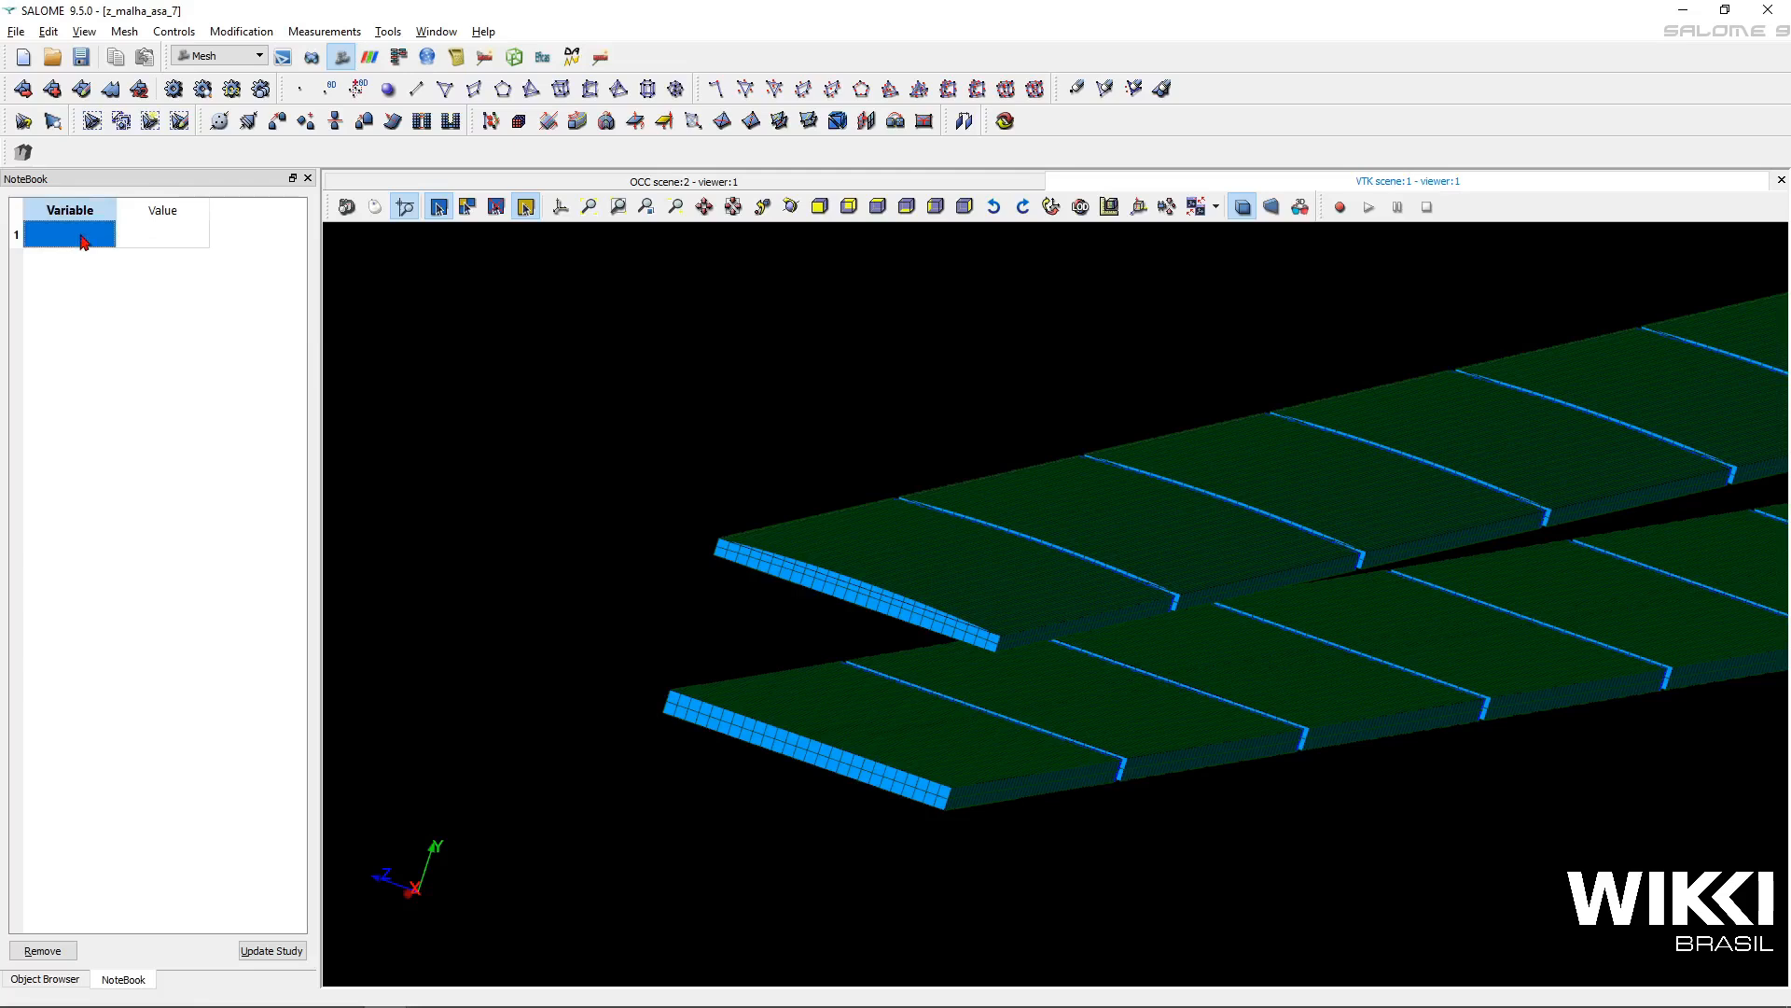
{"action": "double_click", "coordinate": [83, 242]}
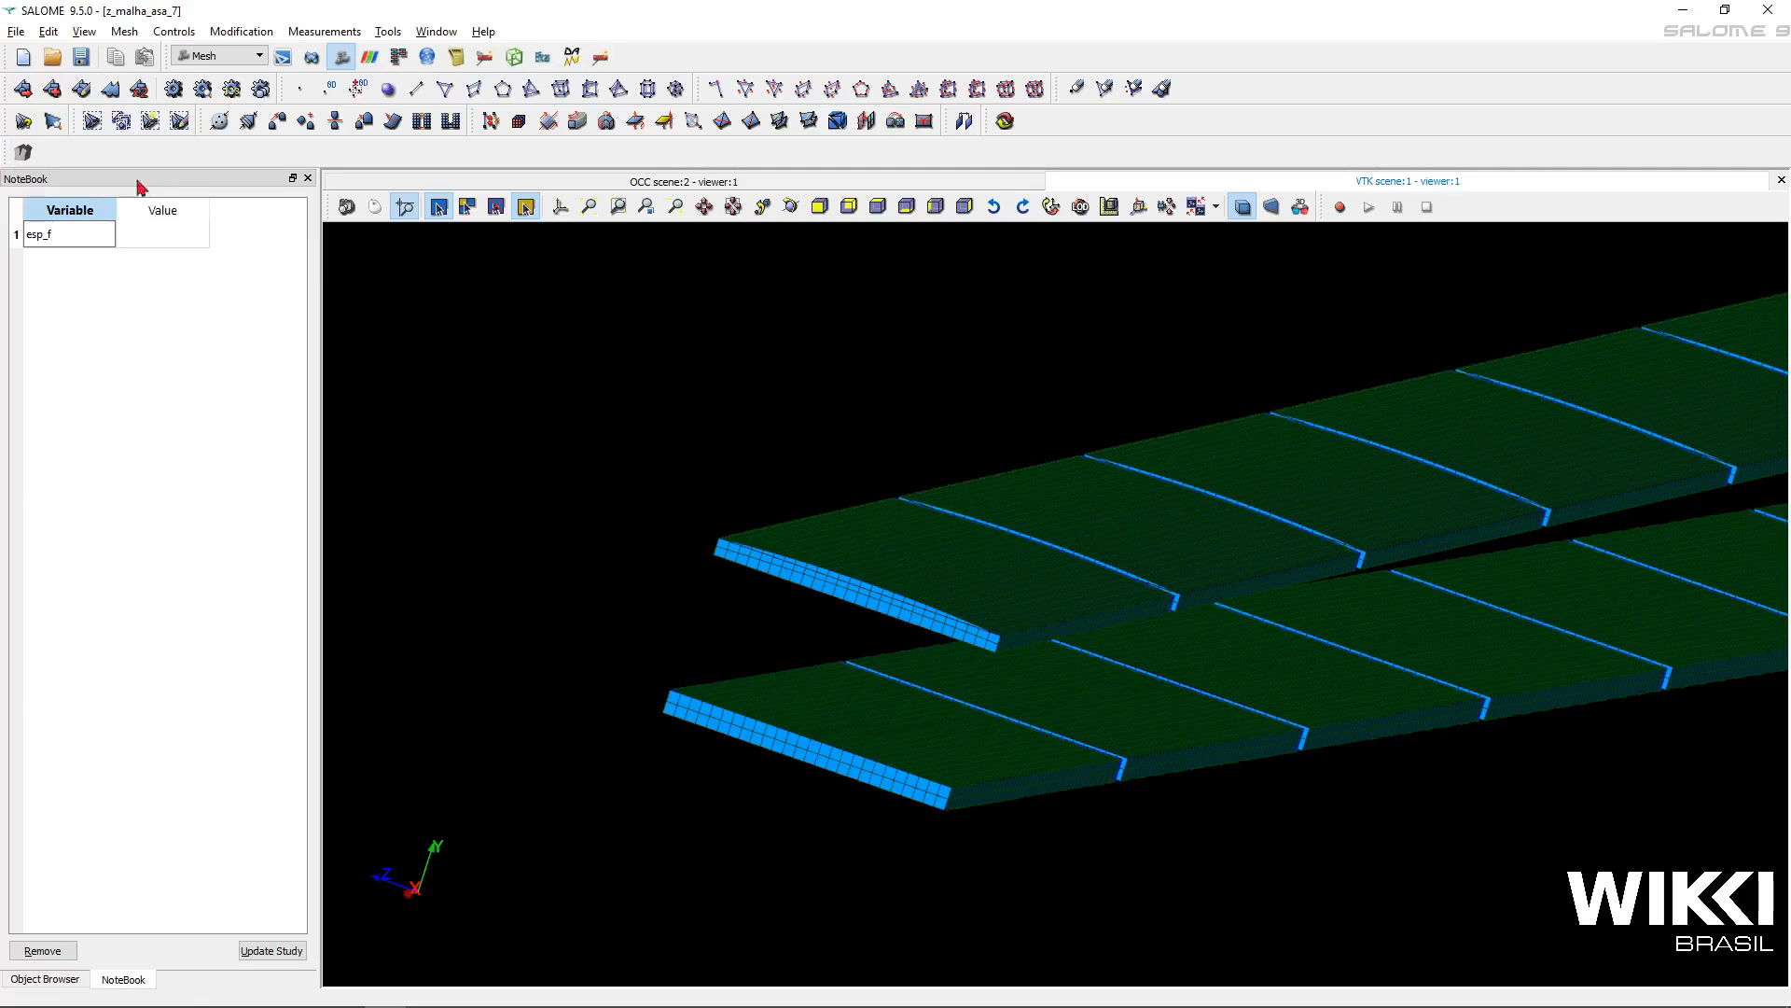
{"action": "key", "text": "BackSpace"}
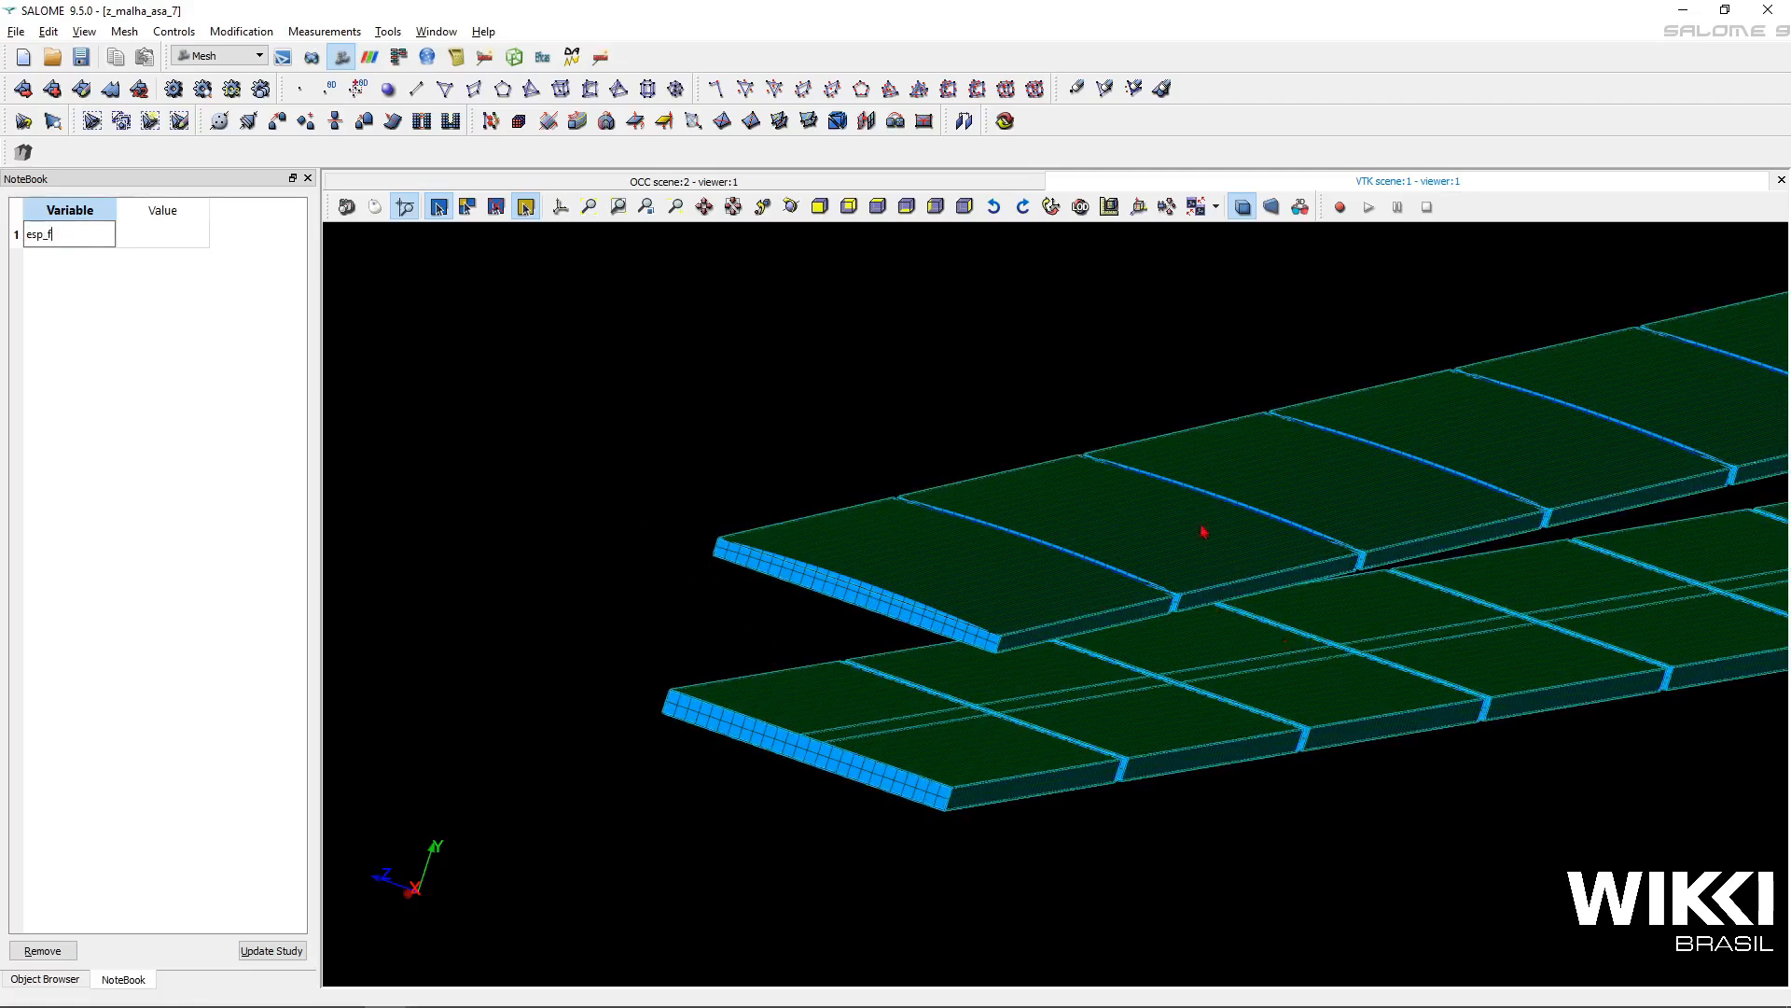
{"action": "left_click", "coordinate": [138, 237]}
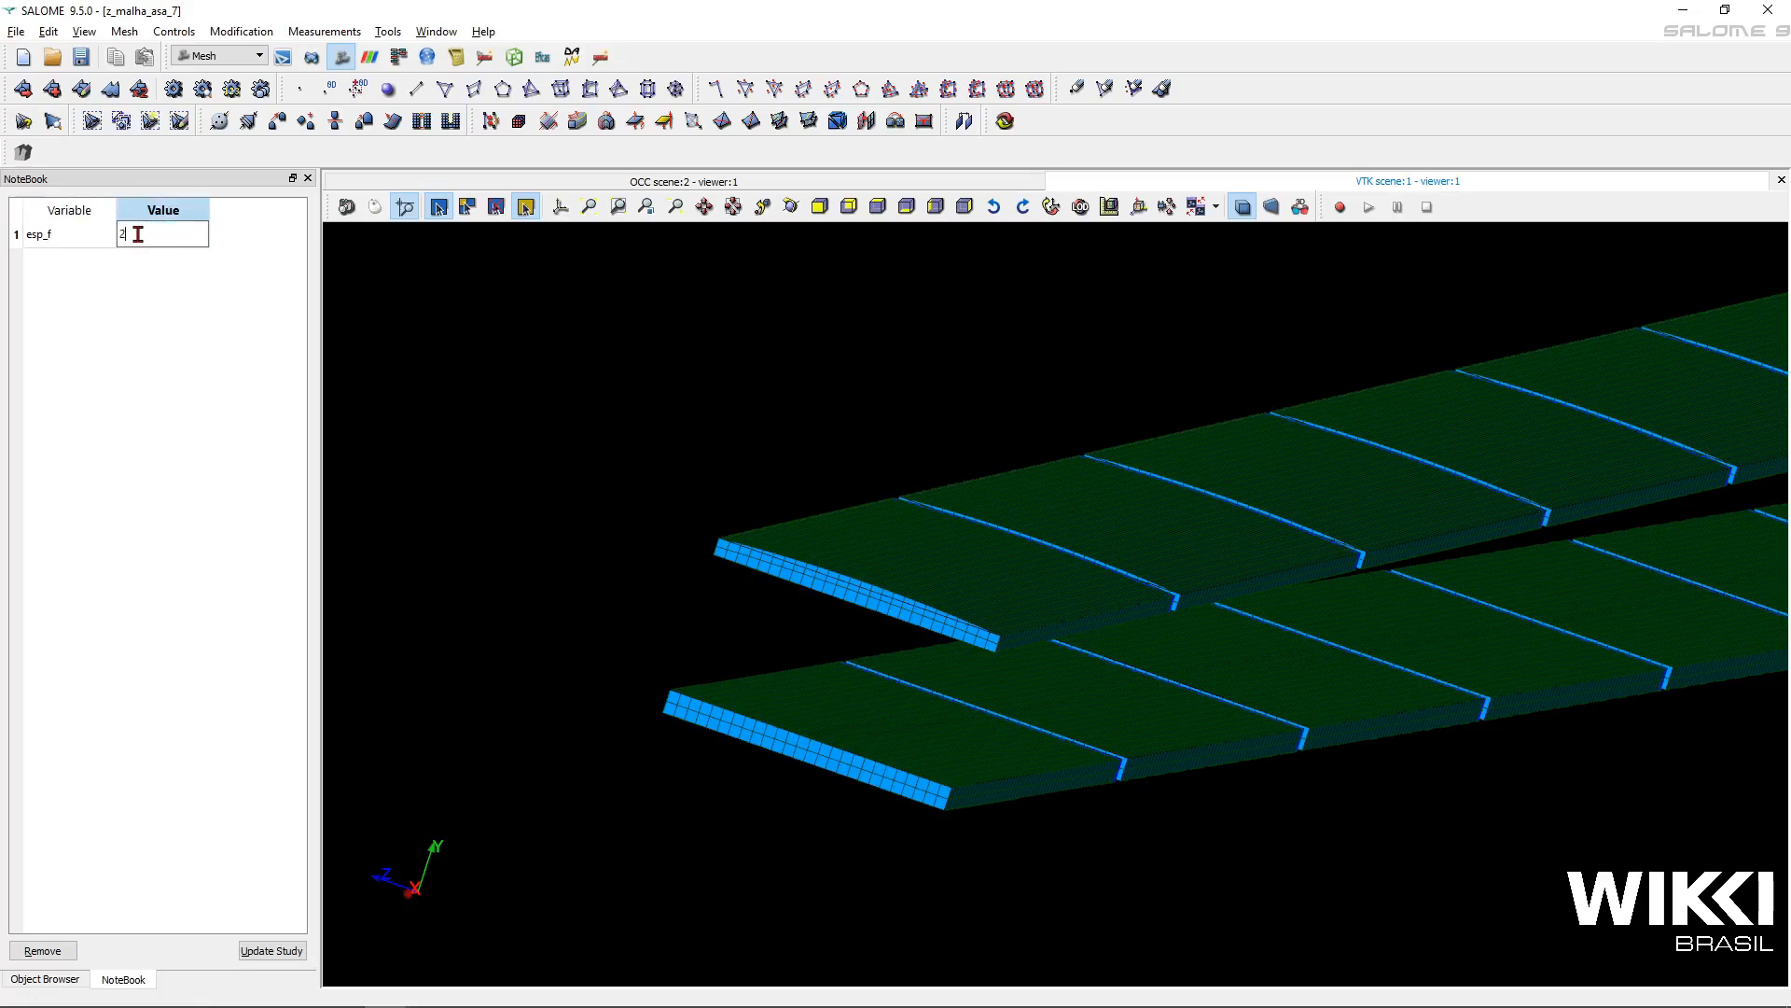
{"action": "key", "text": "Return"}
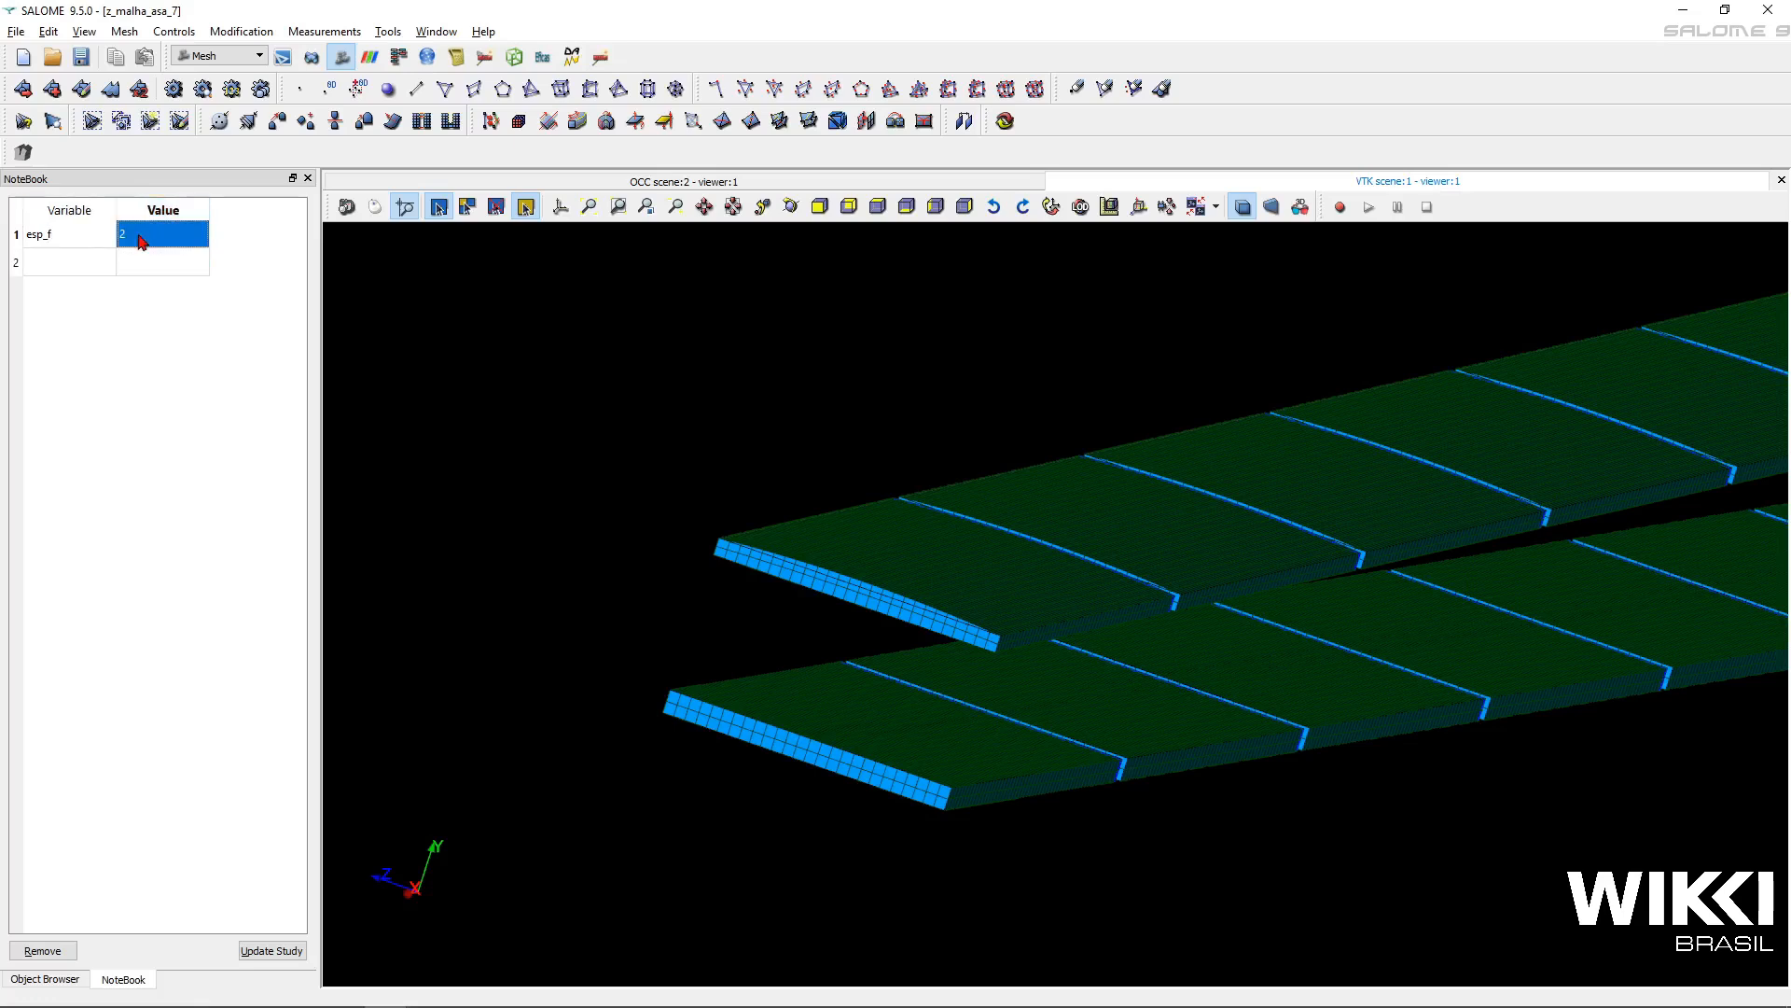
- Add a second notebook variable named esp_g with the value esp_f*2 and save the study
{"action": "double_click", "coordinate": [52, 263]}
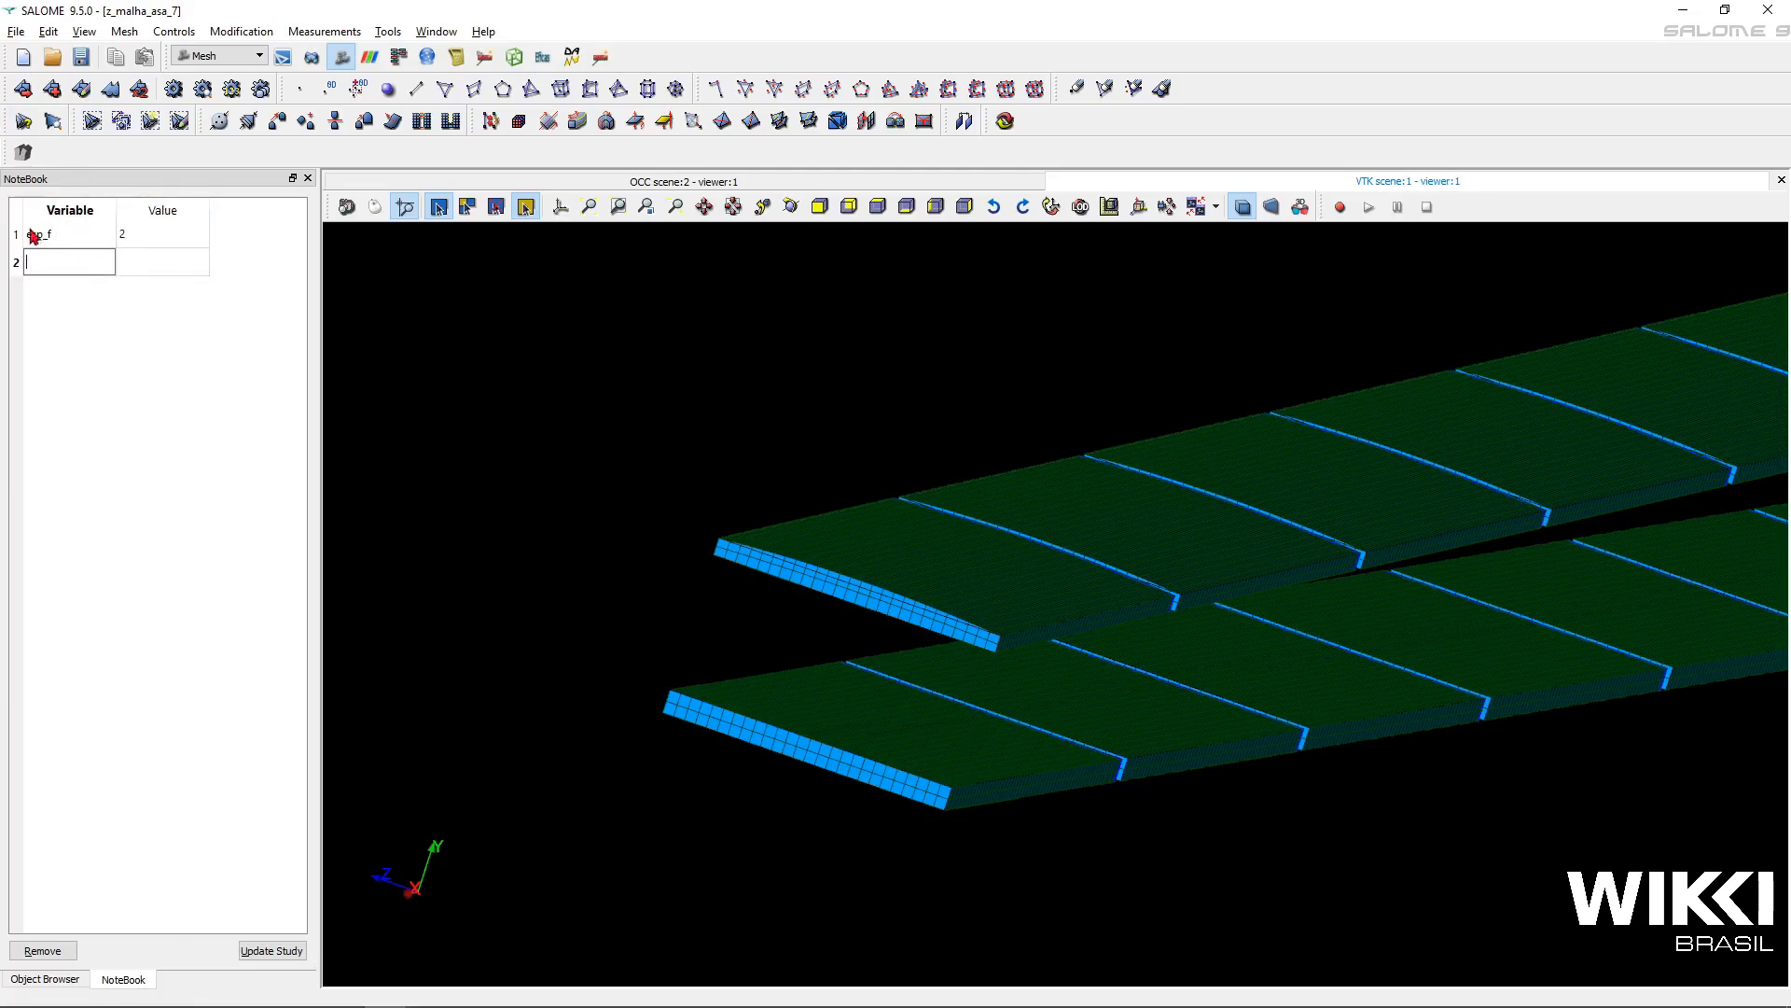
{"action": "left_click", "coordinate": [149, 264]}
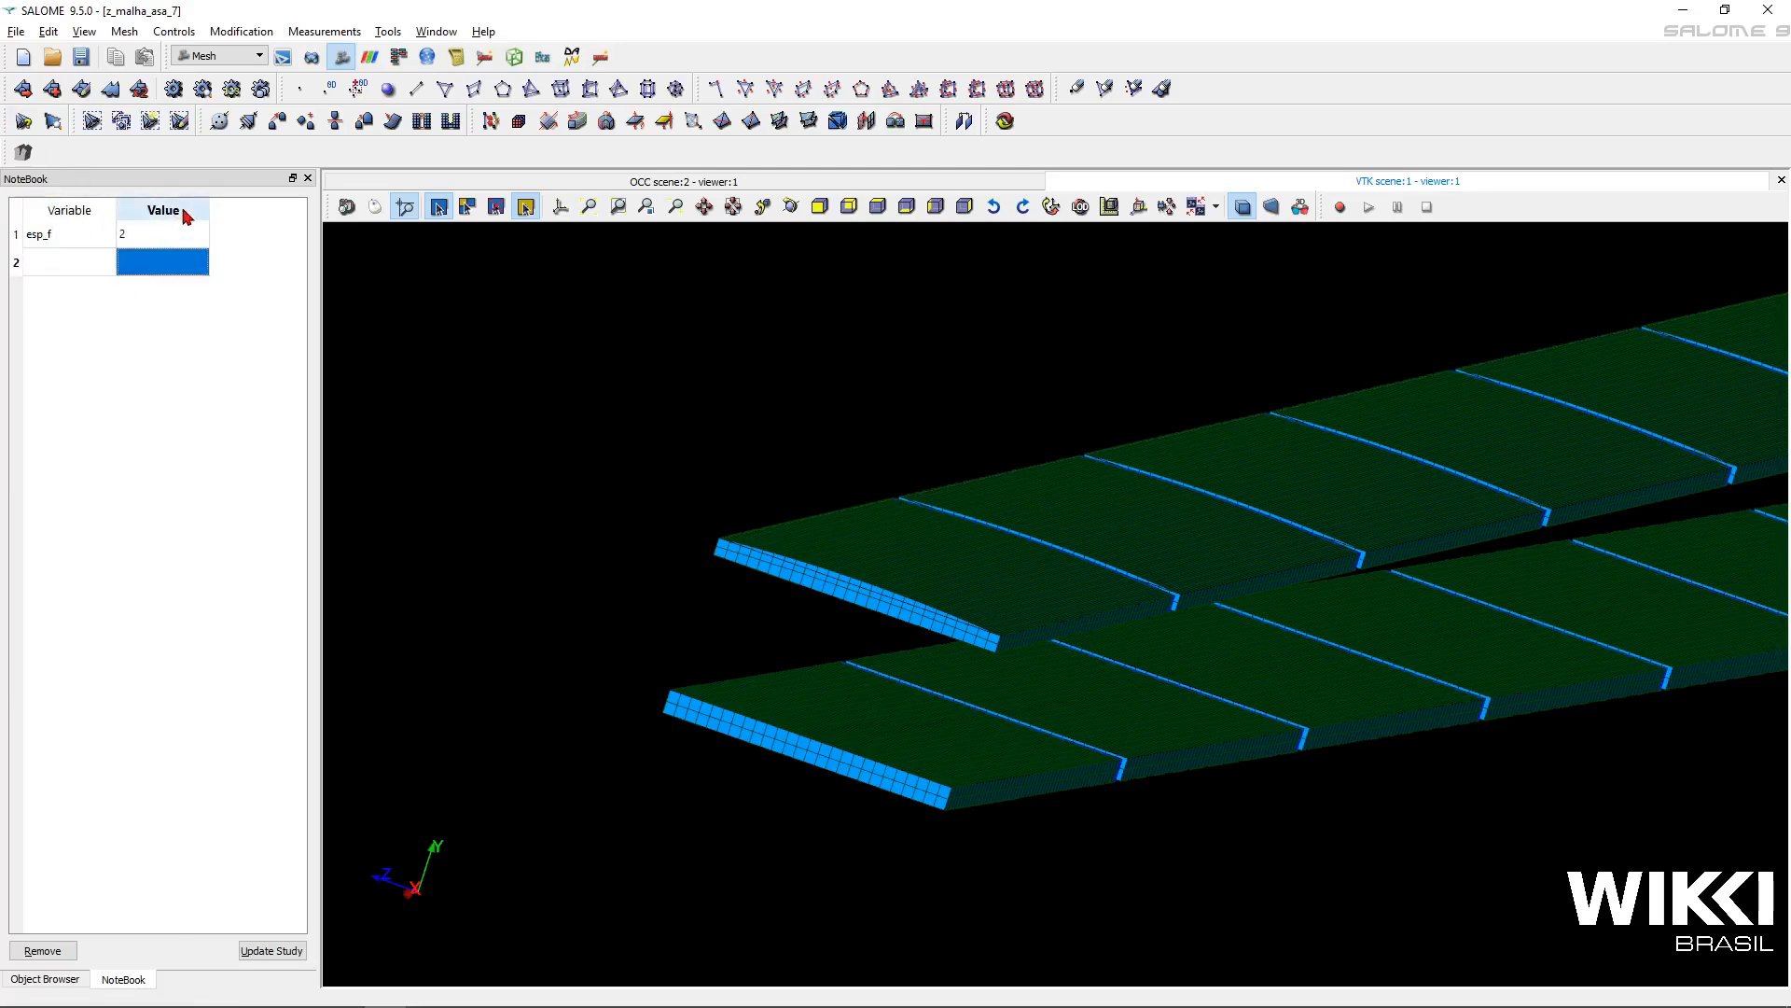
{"action": "double_click", "coordinate": [66, 261]}
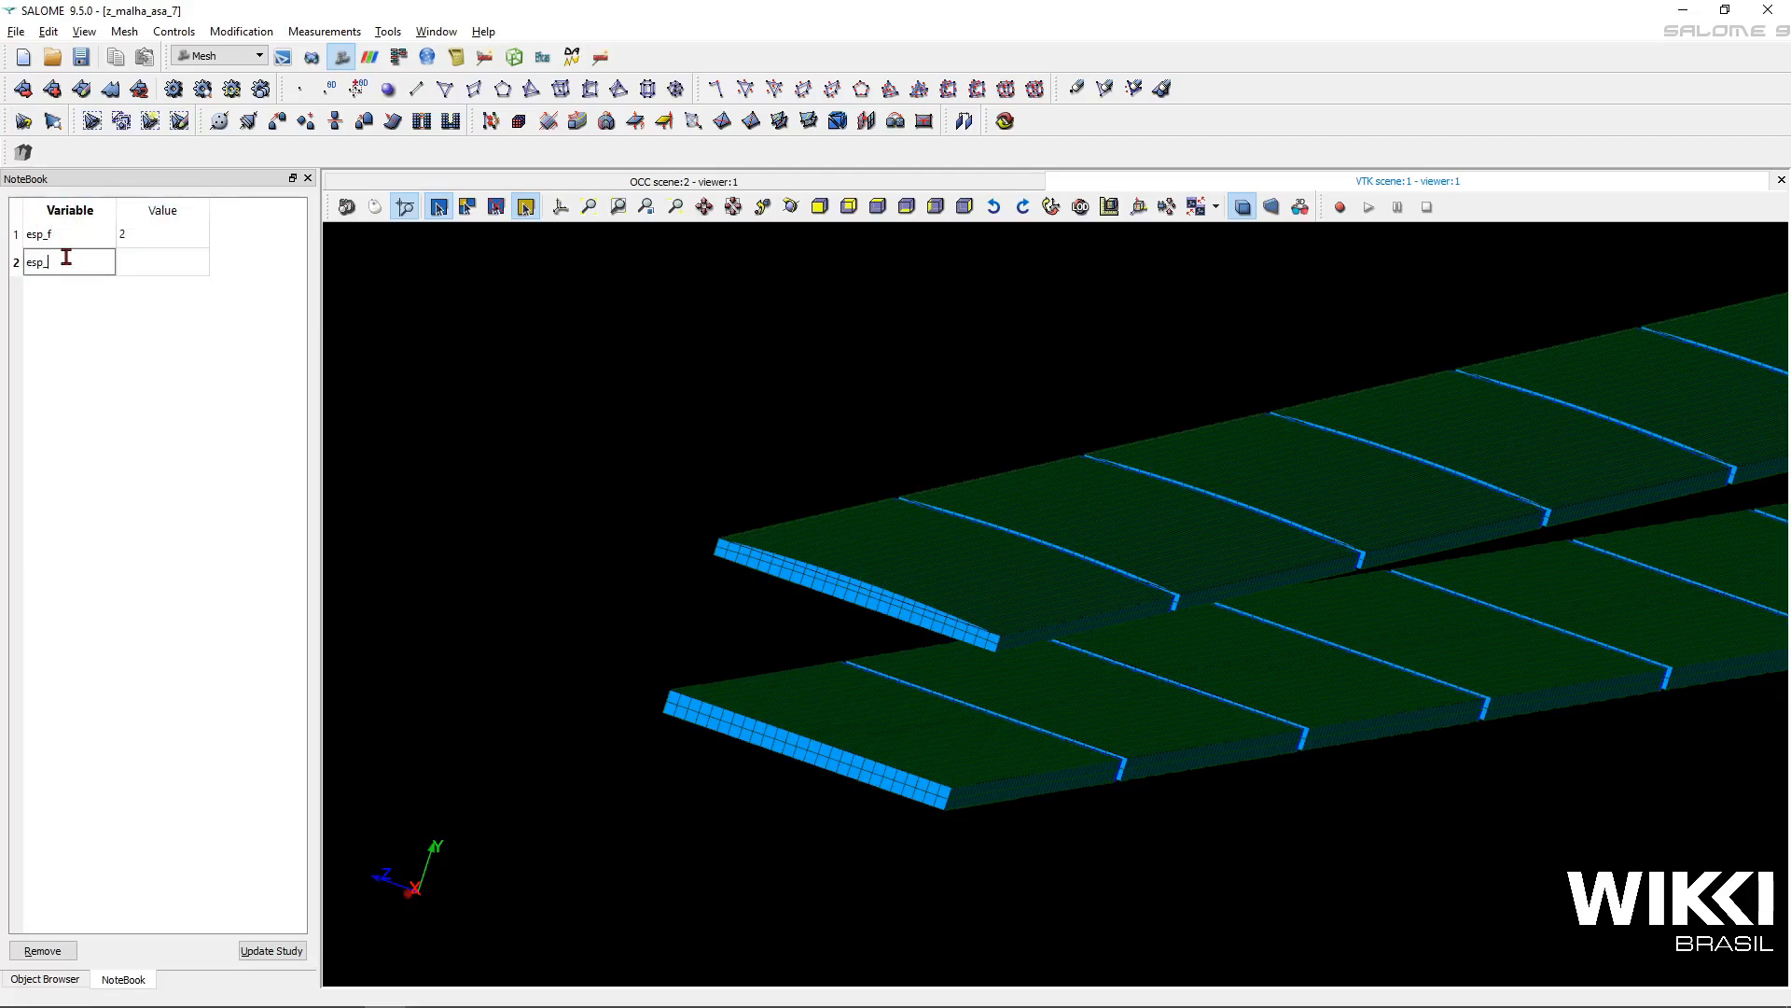
{"action": "type", "text": "esp_g"}
{"action": "double_click", "coordinate": [177, 262]}
{"action": "key", "text": "Return"}
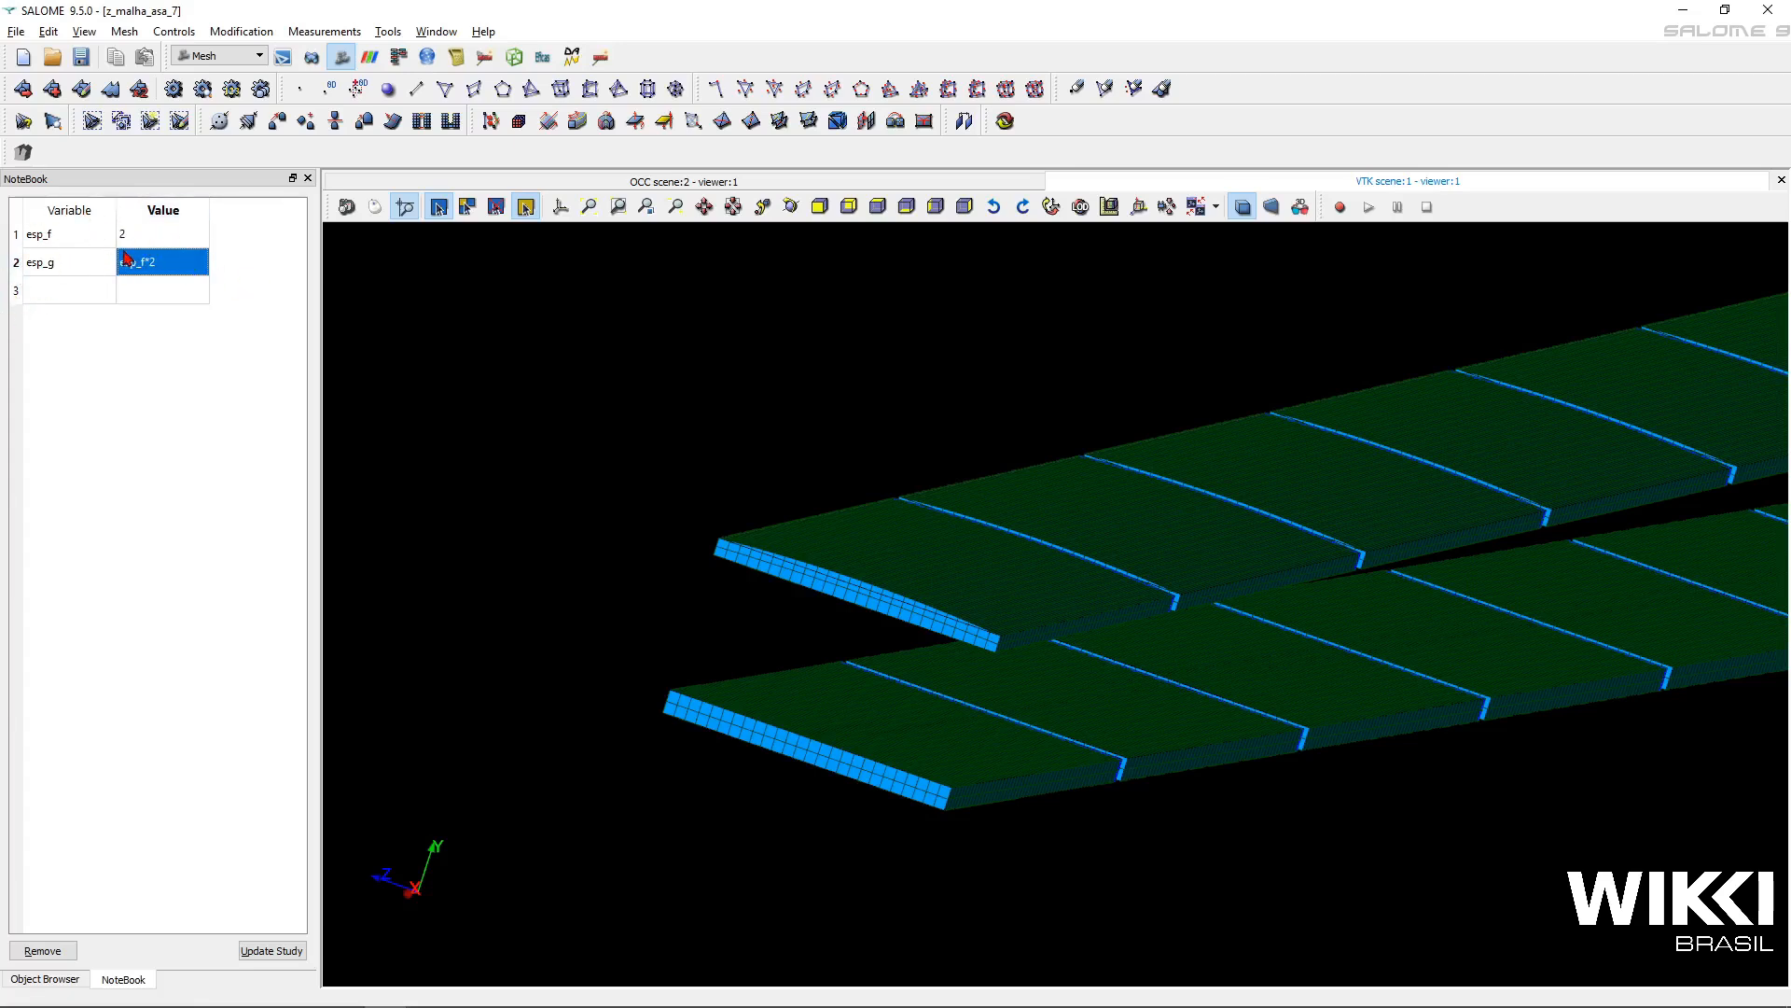
{"action": "left_click", "coordinate": [51, 265]}
{"action": "left_click", "coordinate": [82, 57]}
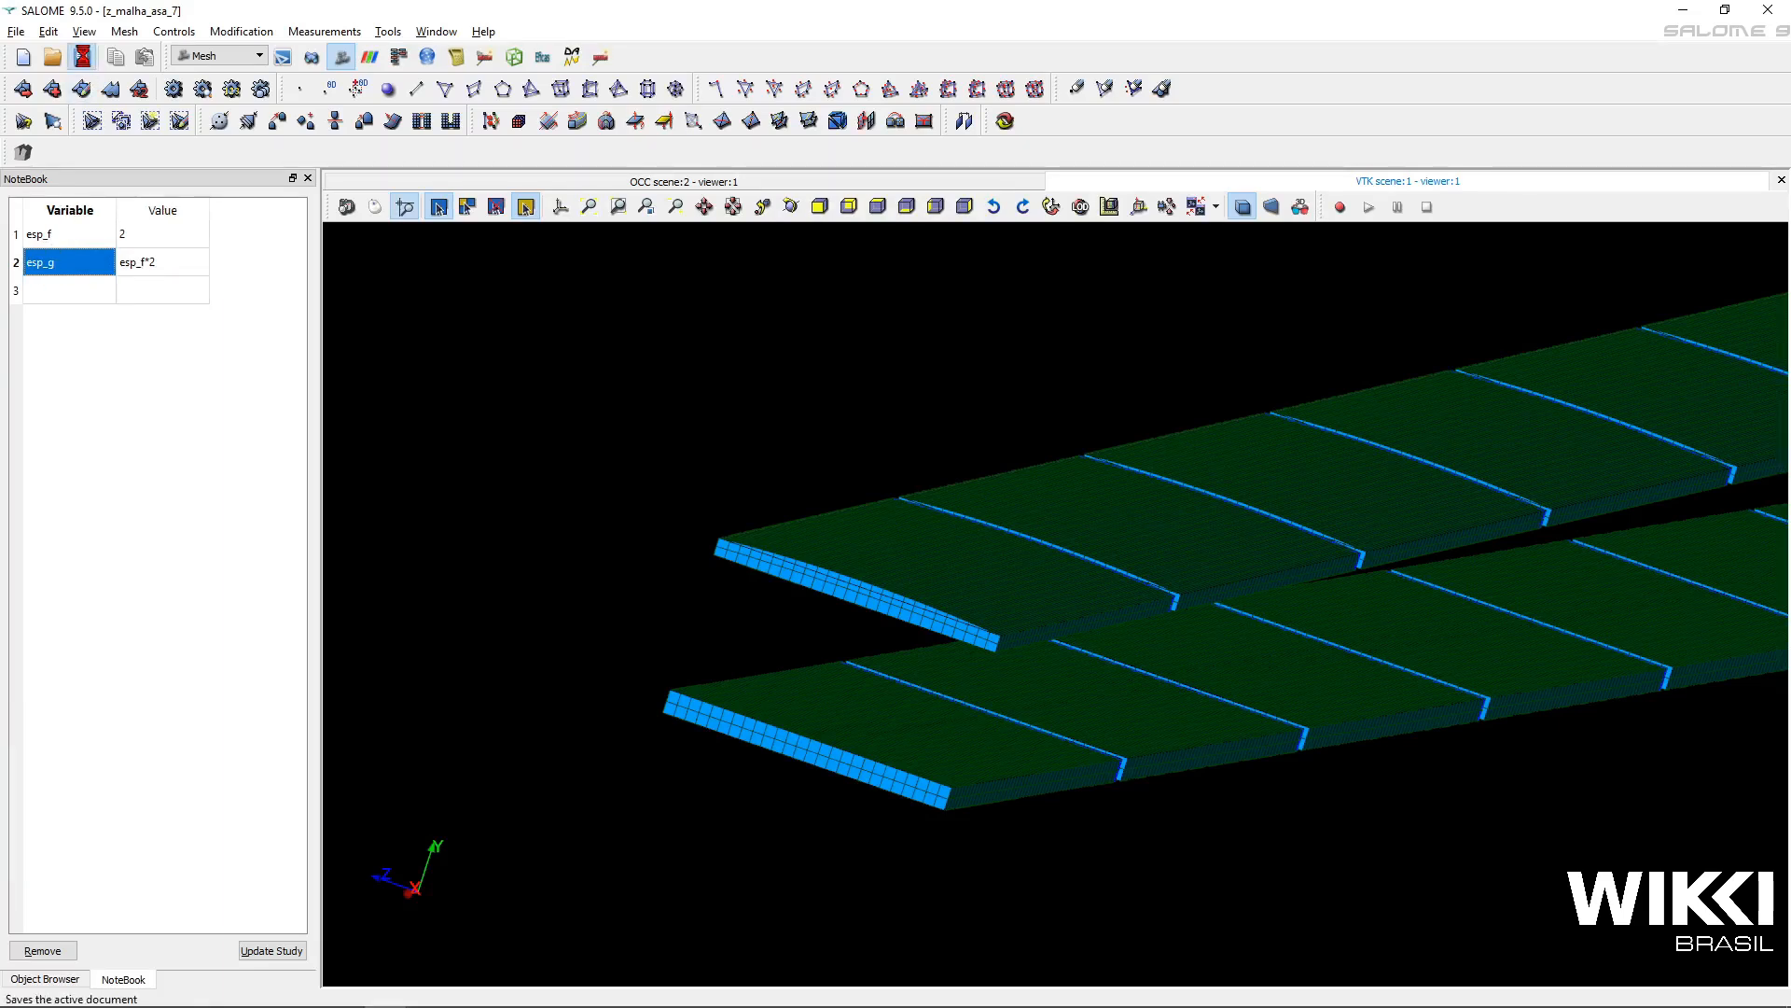
- Display the Alma da viga geometry together with the existing mesh and hide the Extremidades da viga geometry
{"action": "left_click", "coordinate": [45, 978]}
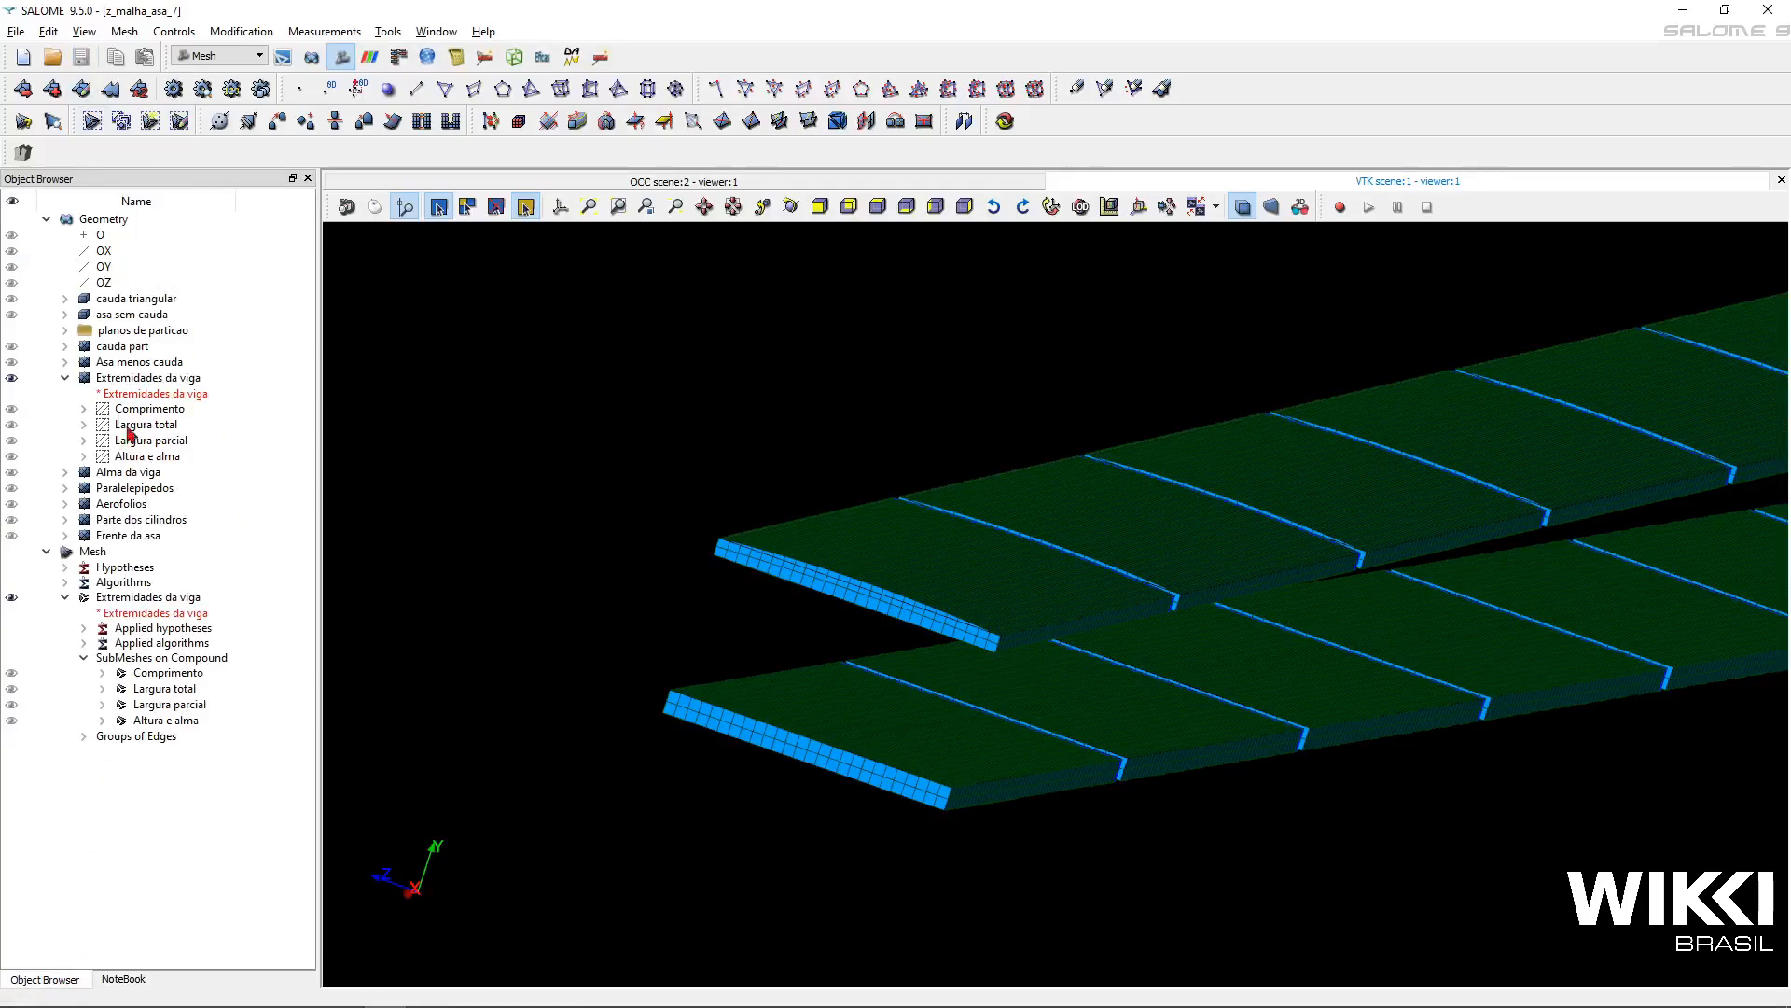
{"action": "left_click", "coordinate": [65, 379]}
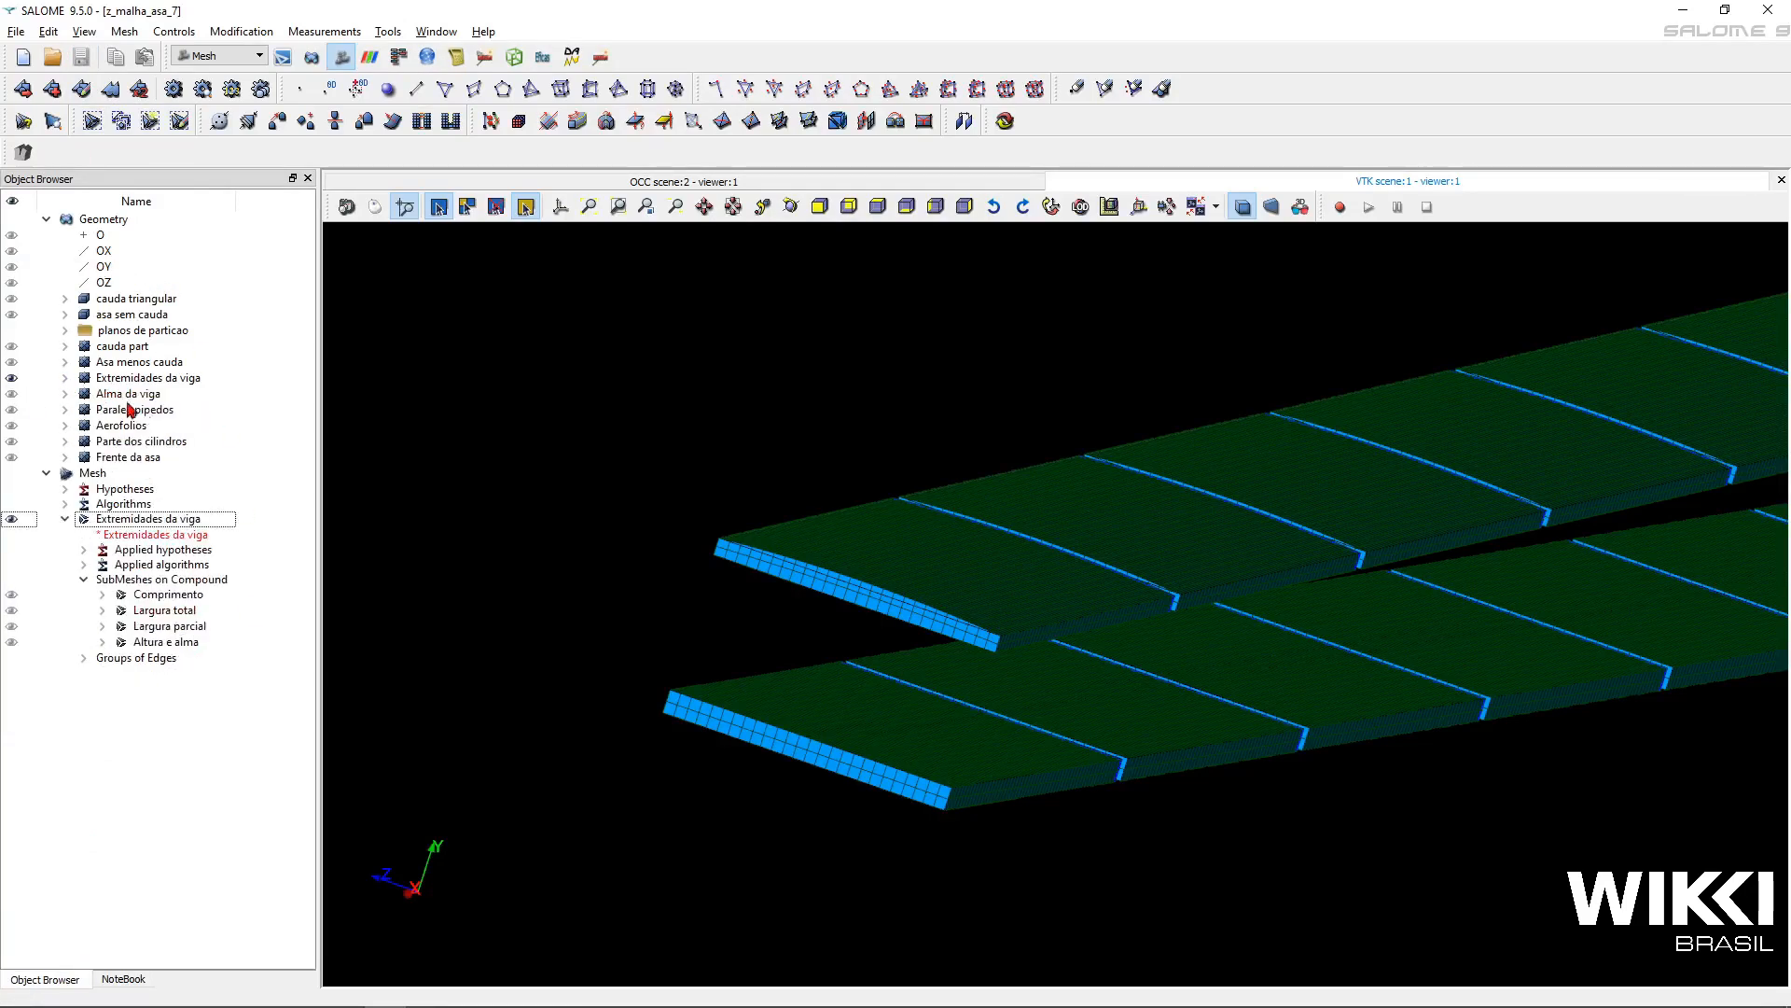
{"action": "left_click", "coordinate": [131, 394]}
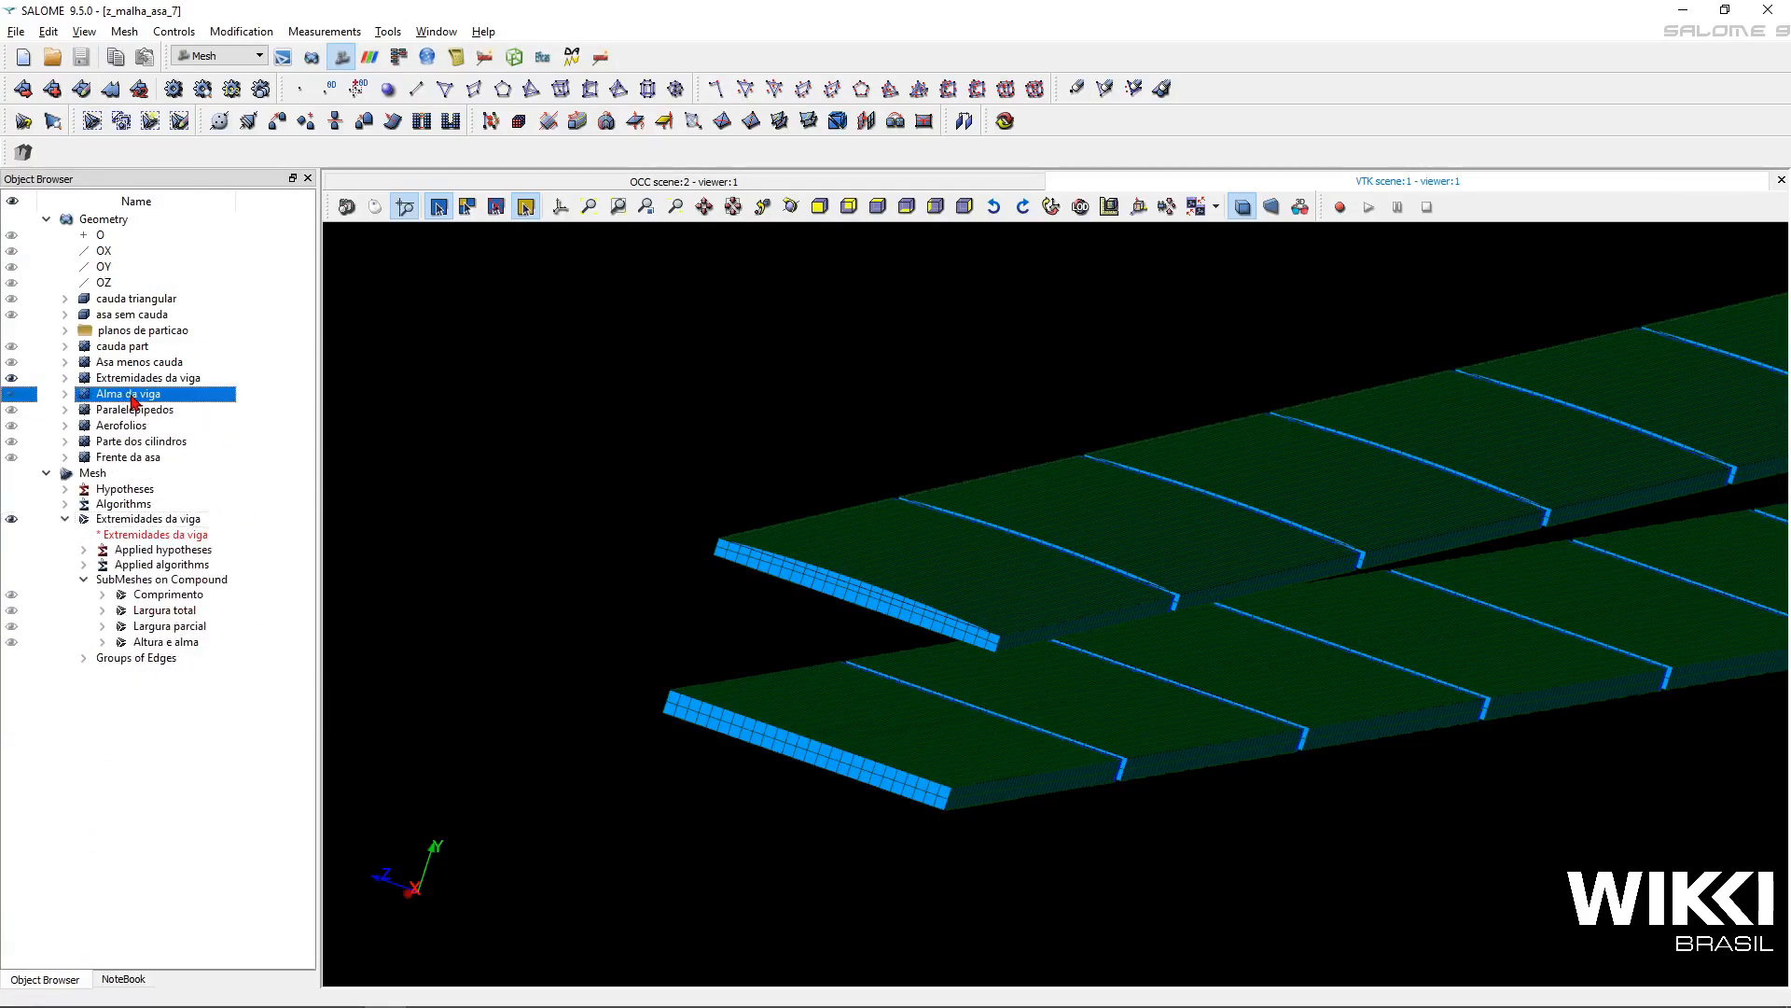
{"action": "left_click", "coordinate": [11, 394]}
{"action": "left_click", "coordinate": [11, 378]}
{"action": "left_click", "coordinate": [127, 394]}
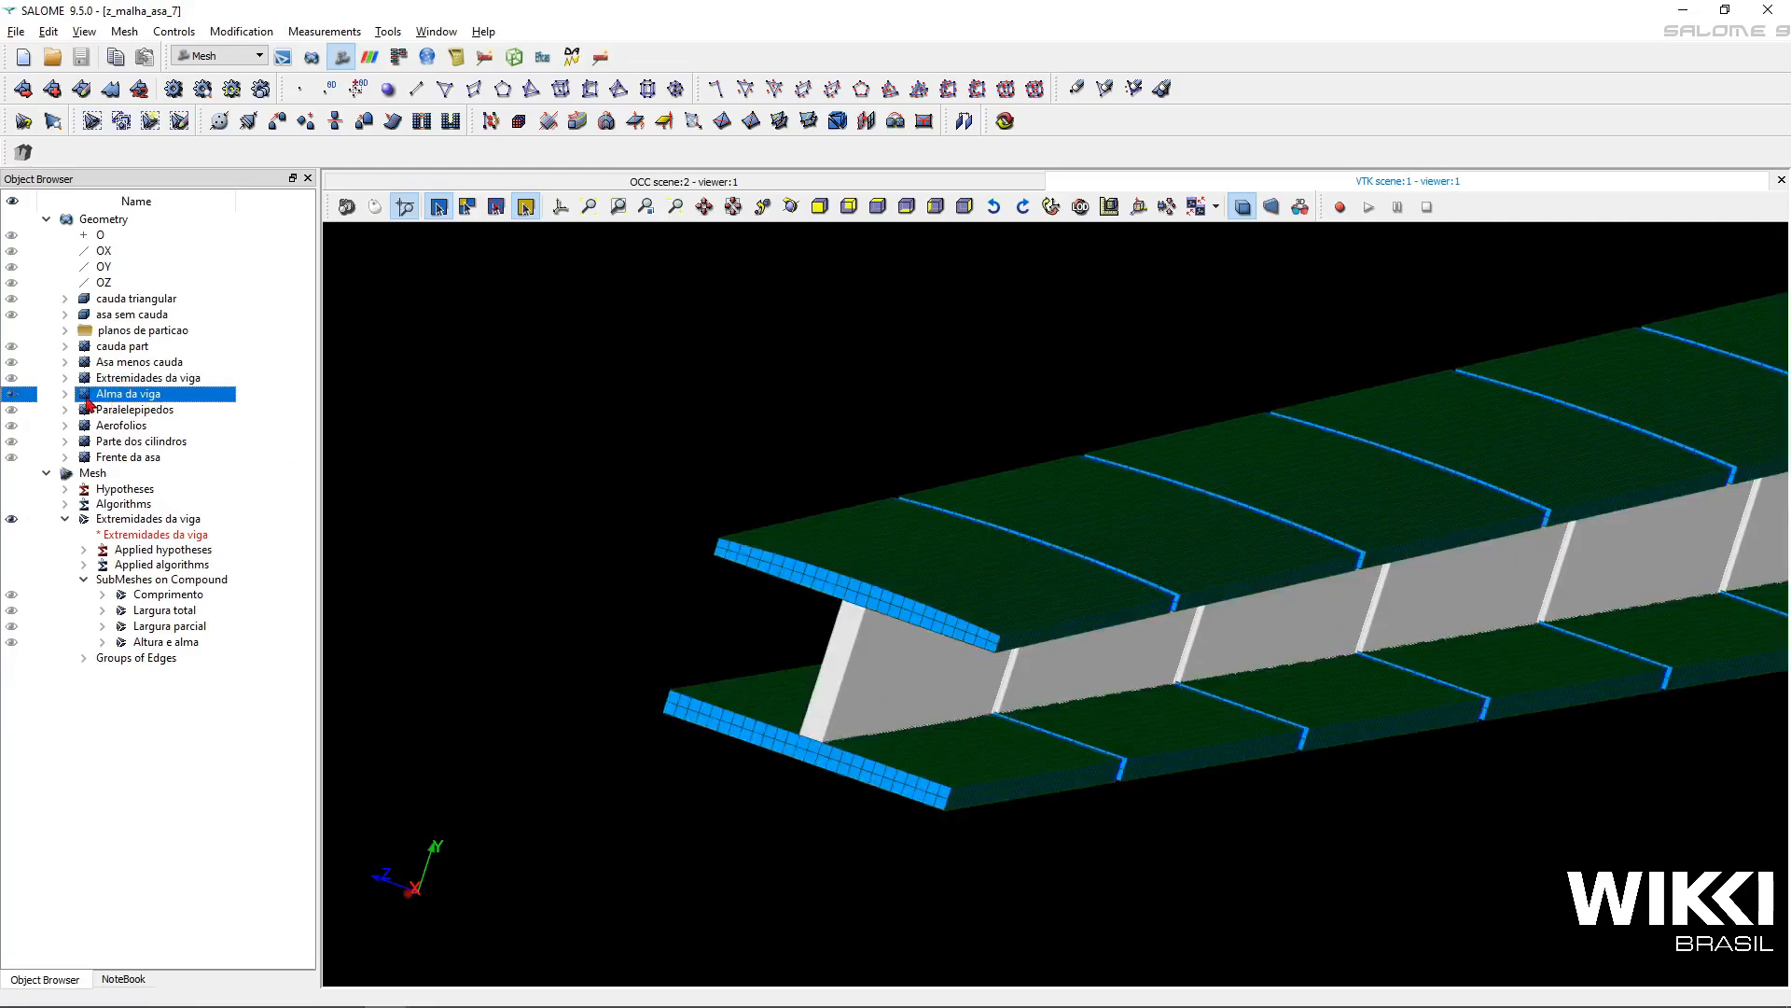
- Start a new mesh on the Alma da viga geometry and name it Alma da viga
{"action": "left_click", "coordinate": [24, 89]}
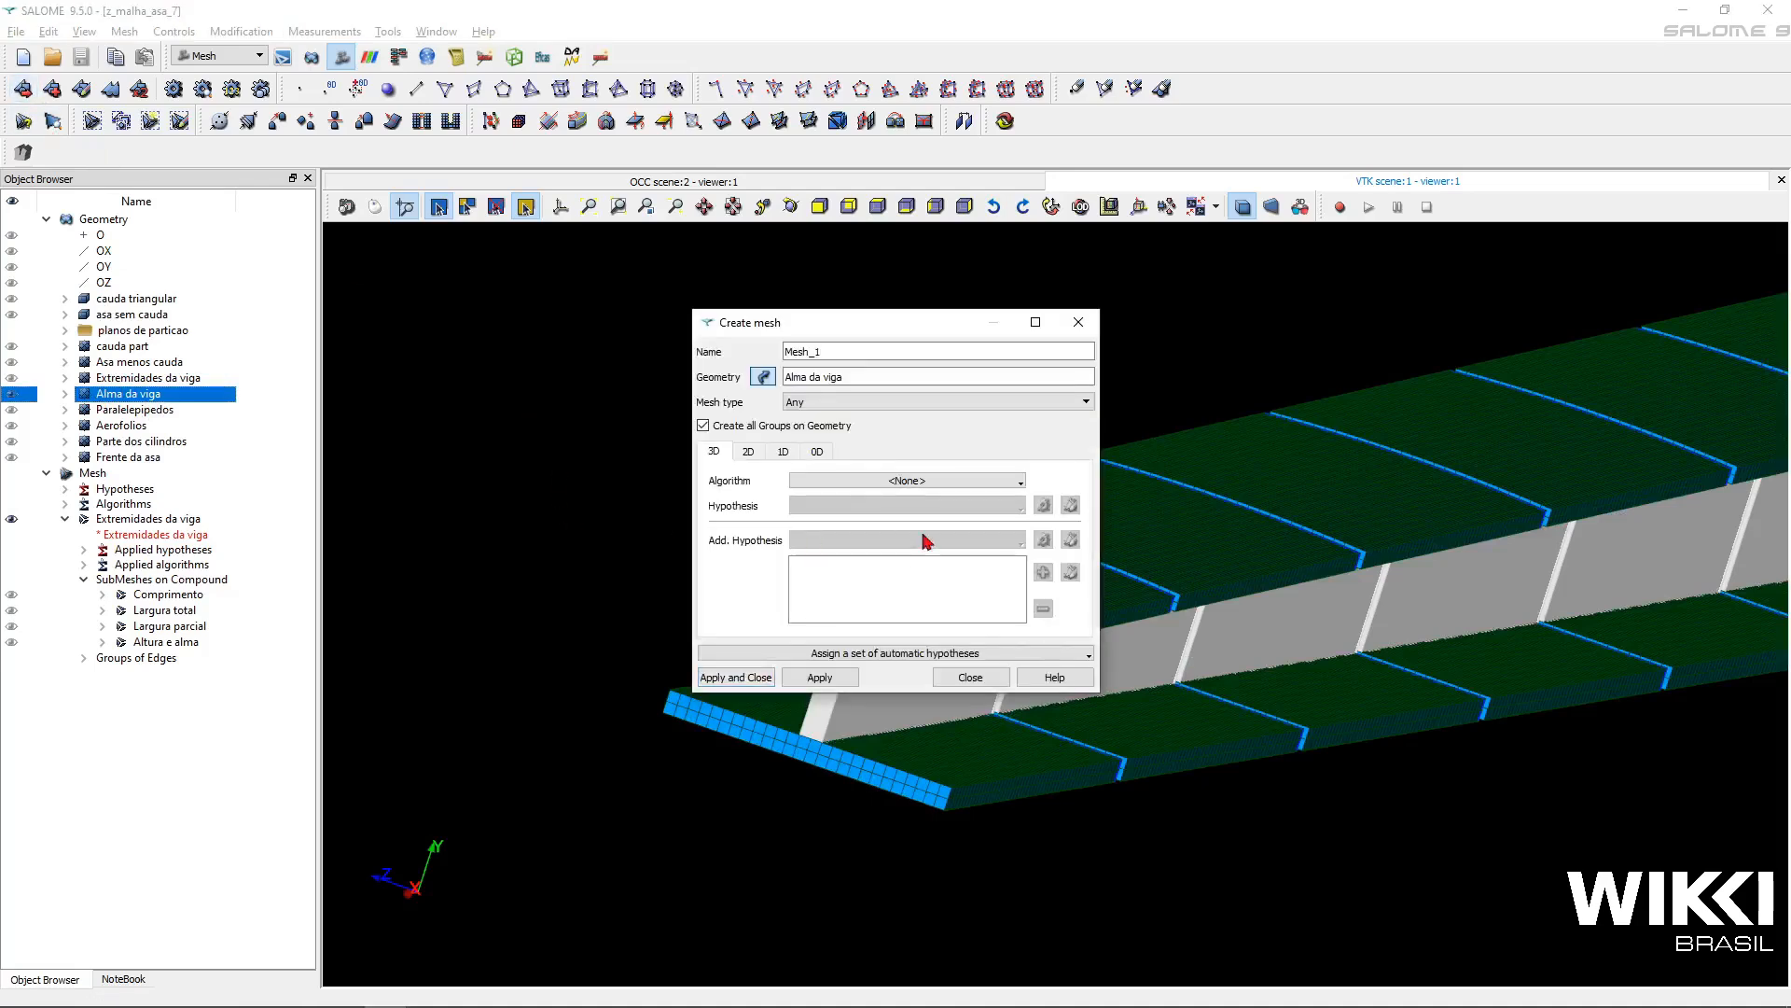
{"action": "left_click_drag", "start_coordinate": [868, 380], "coordinate": [712, 380]}
{"action": "key", "text": "ctrl+c"}
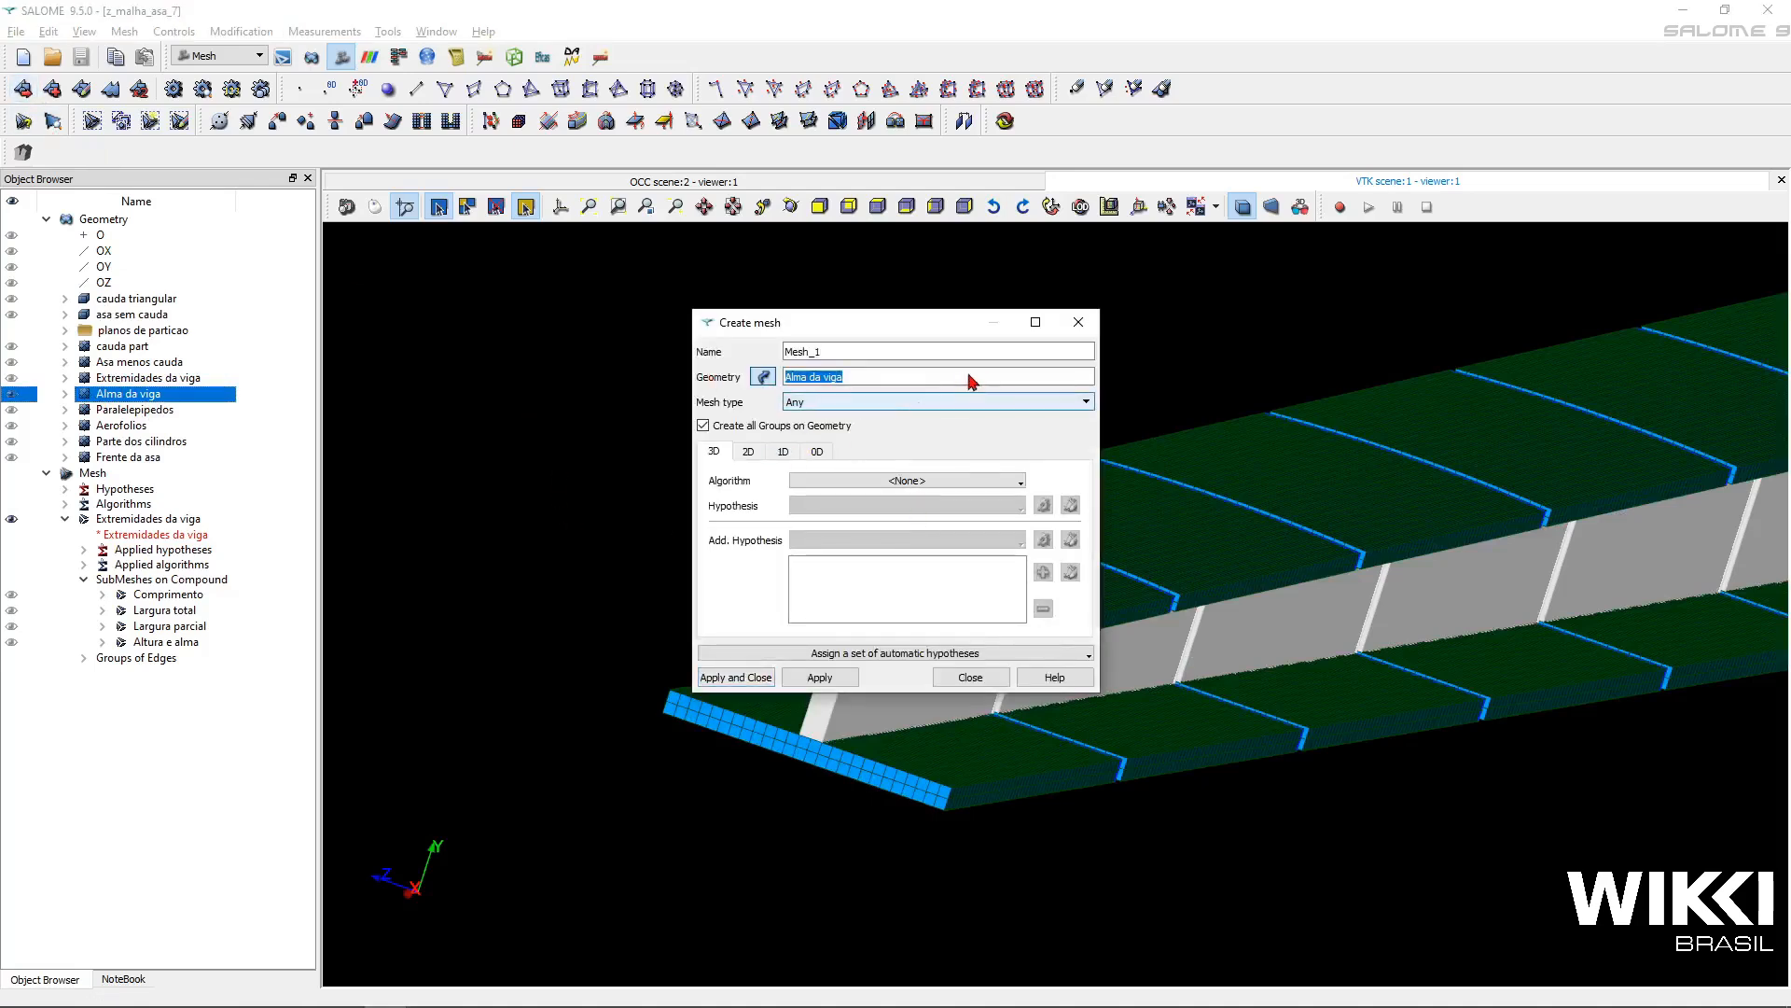
{"action": "double_click", "coordinate": [915, 352]}
{"action": "key", "text": "ctrl+v"}
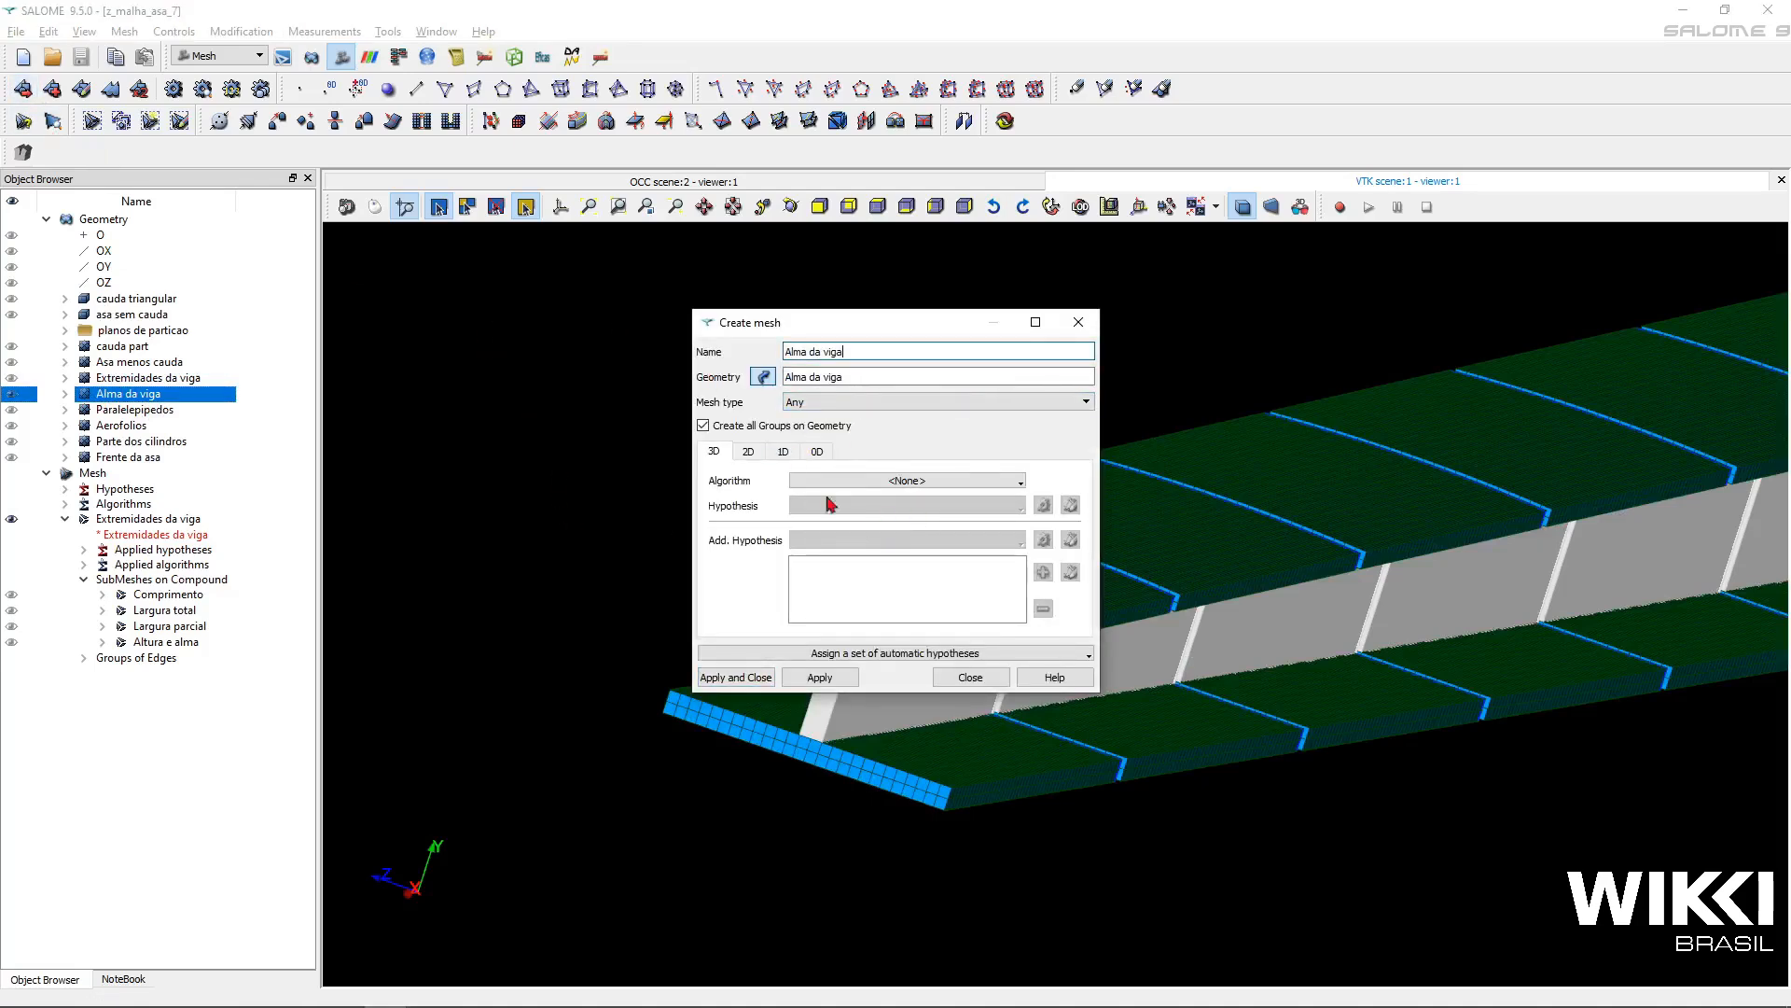
- Assign the automatic hexahedral hypotheses to Alma da viga with 56 equidistant segments and create the mesh
{"action": "left_click", "coordinate": [882, 653]}
{"action": "left_click", "coordinate": [839, 697]}
{"action": "double_click", "coordinate": [896, 516]}
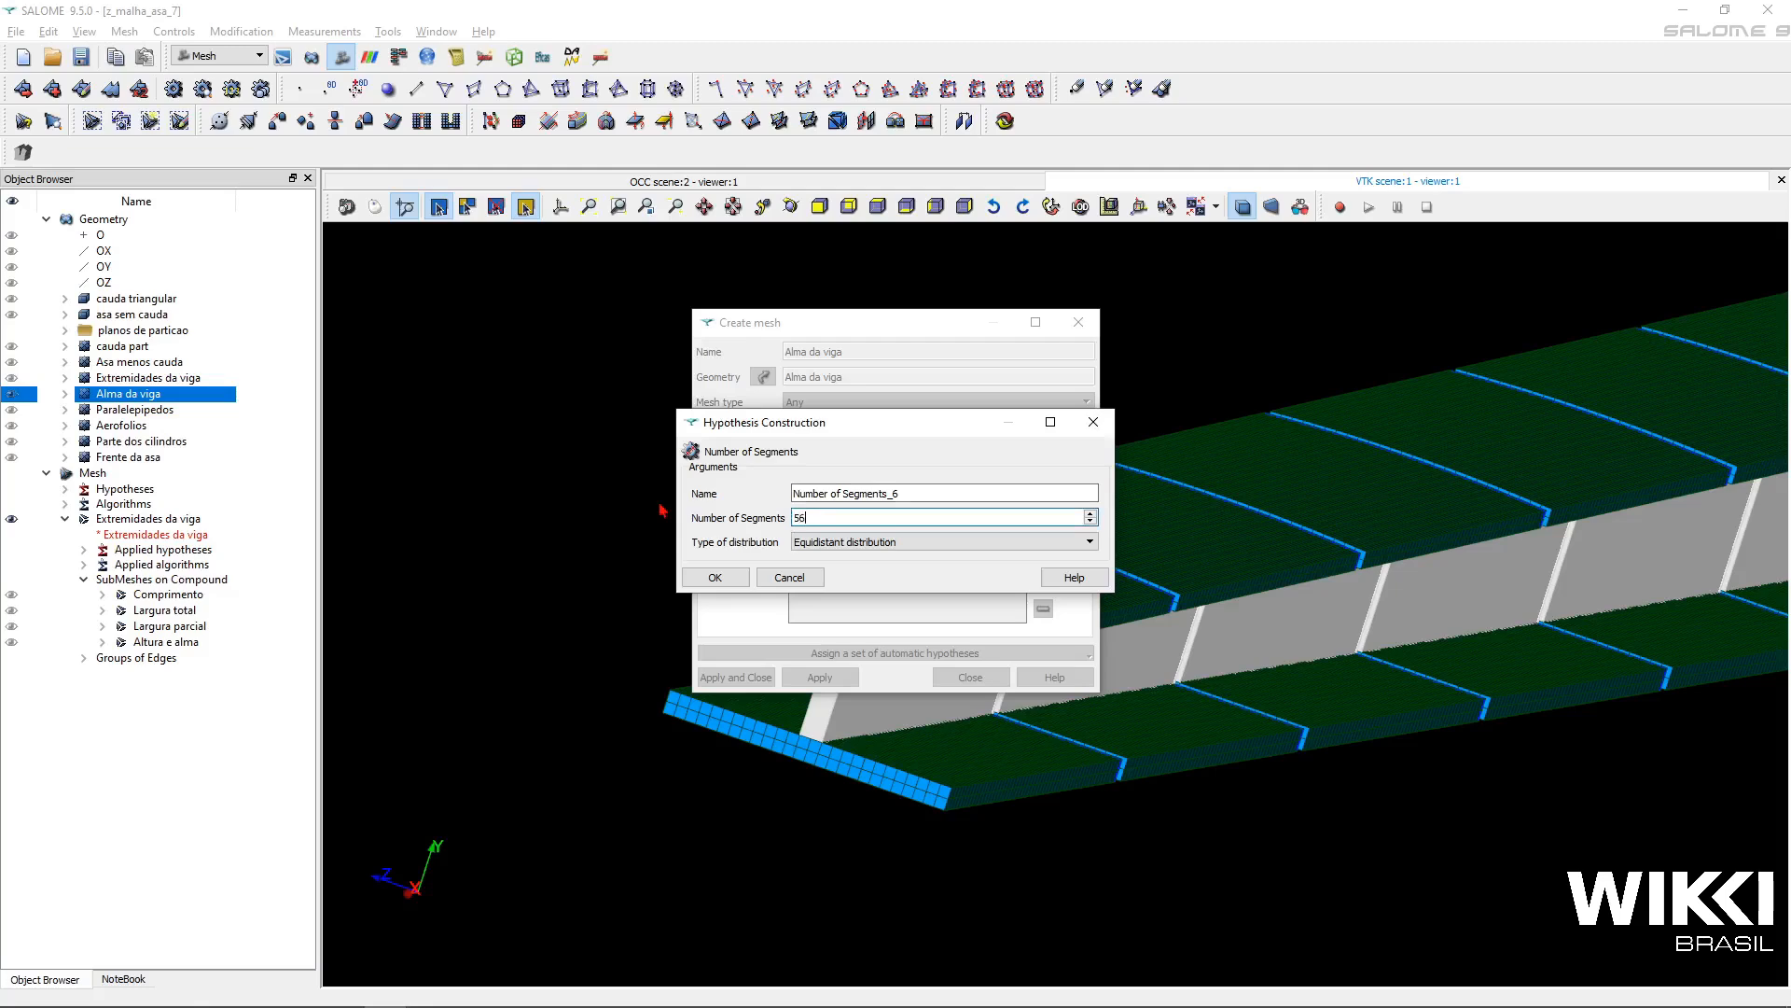
{"action": "left_click", "coordinate": [715, 576]}
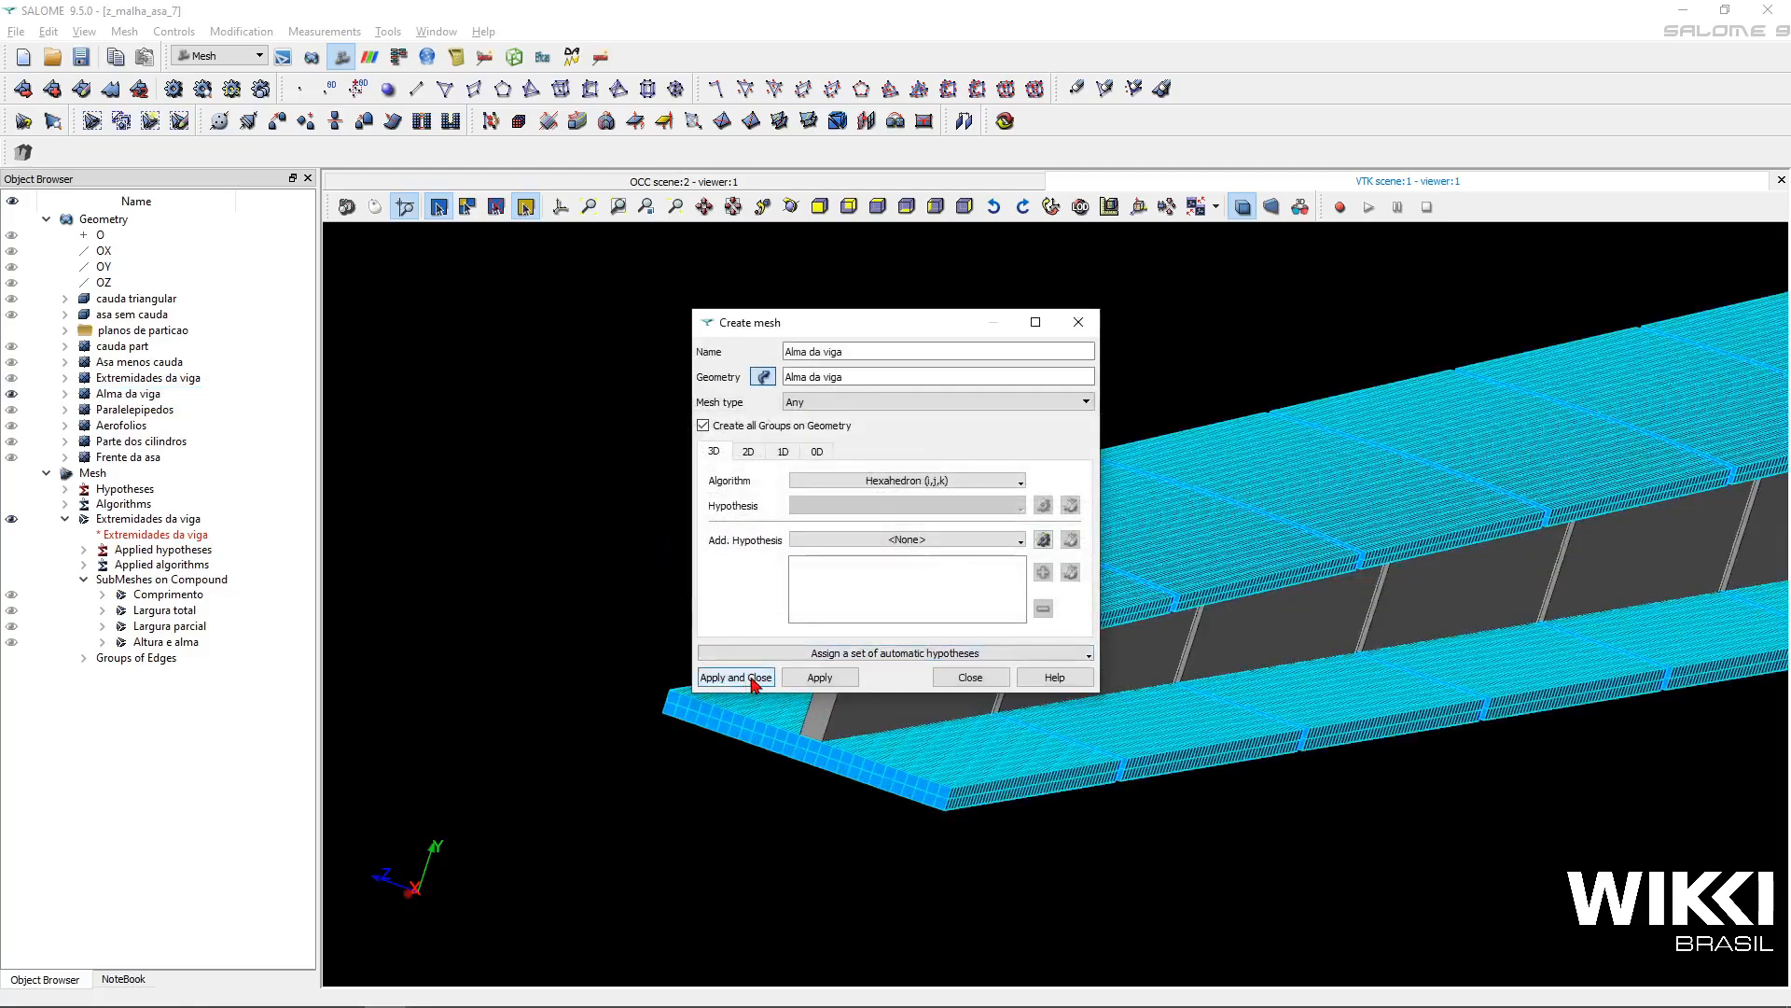
{"action": "left_click", "coordinate": [752, 679]}
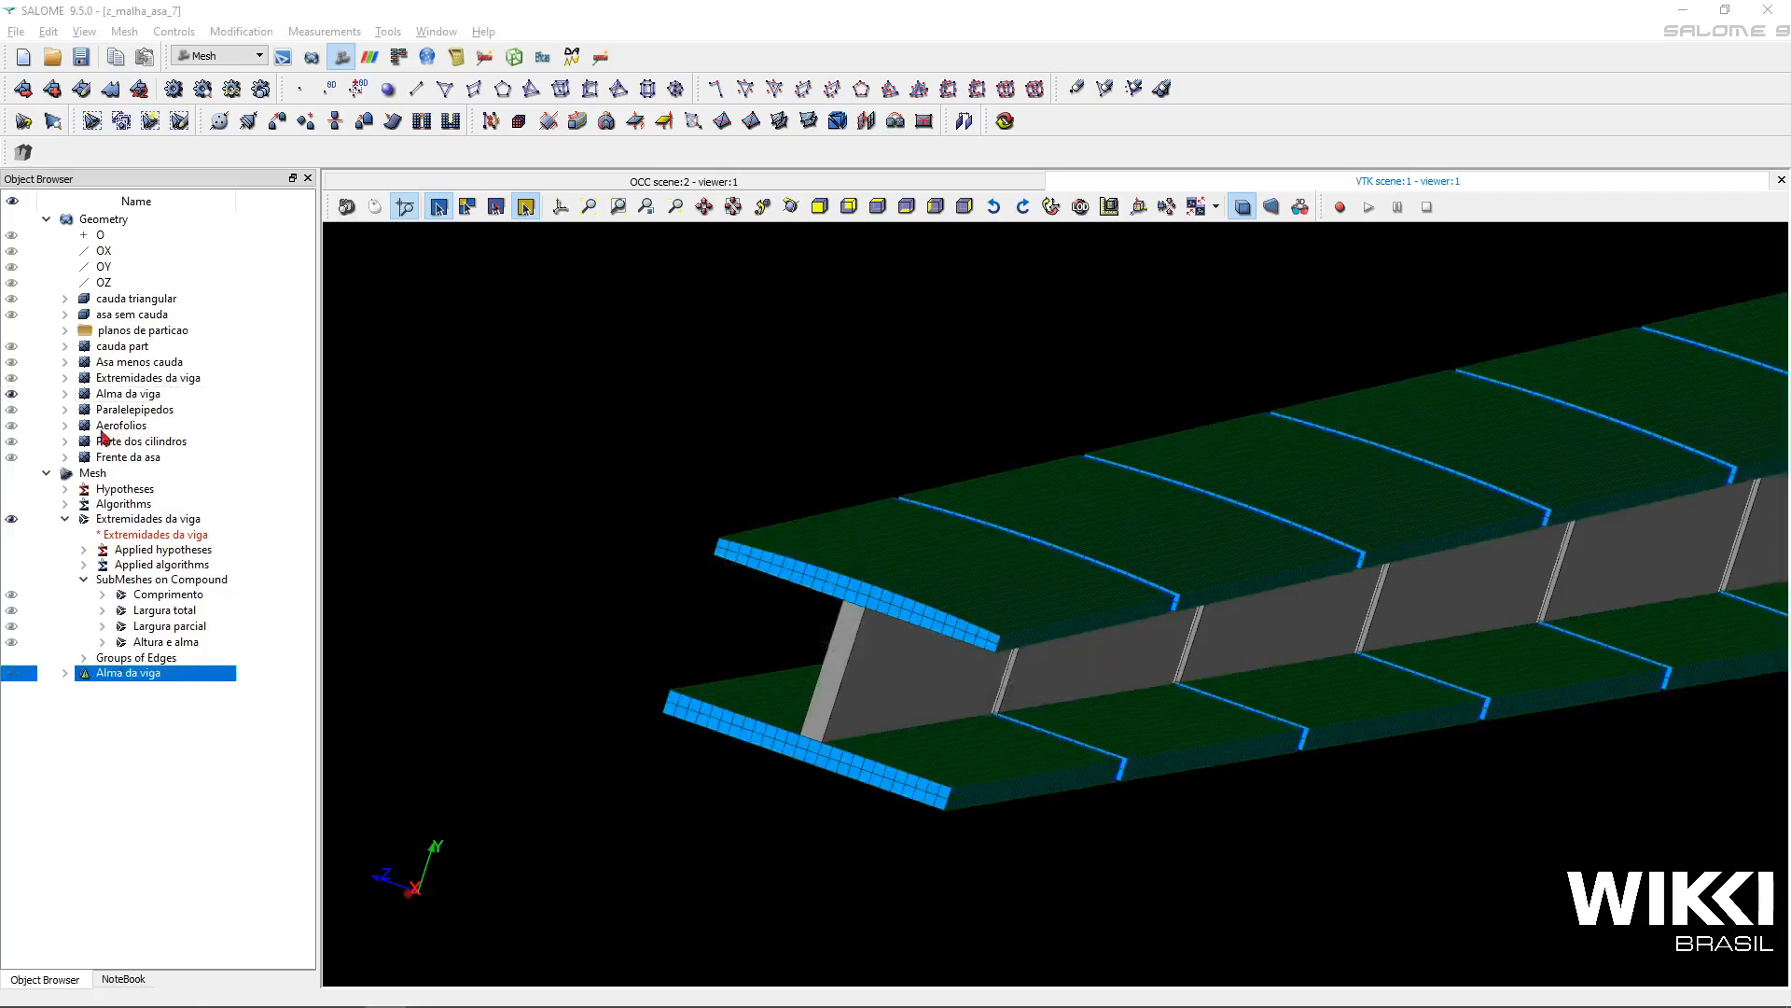
- Start a sub-mesh of Alma da viga on its Comprimento edge group and name it Comprimento
{"action": "left_click", "coordinate": [53, 88]}
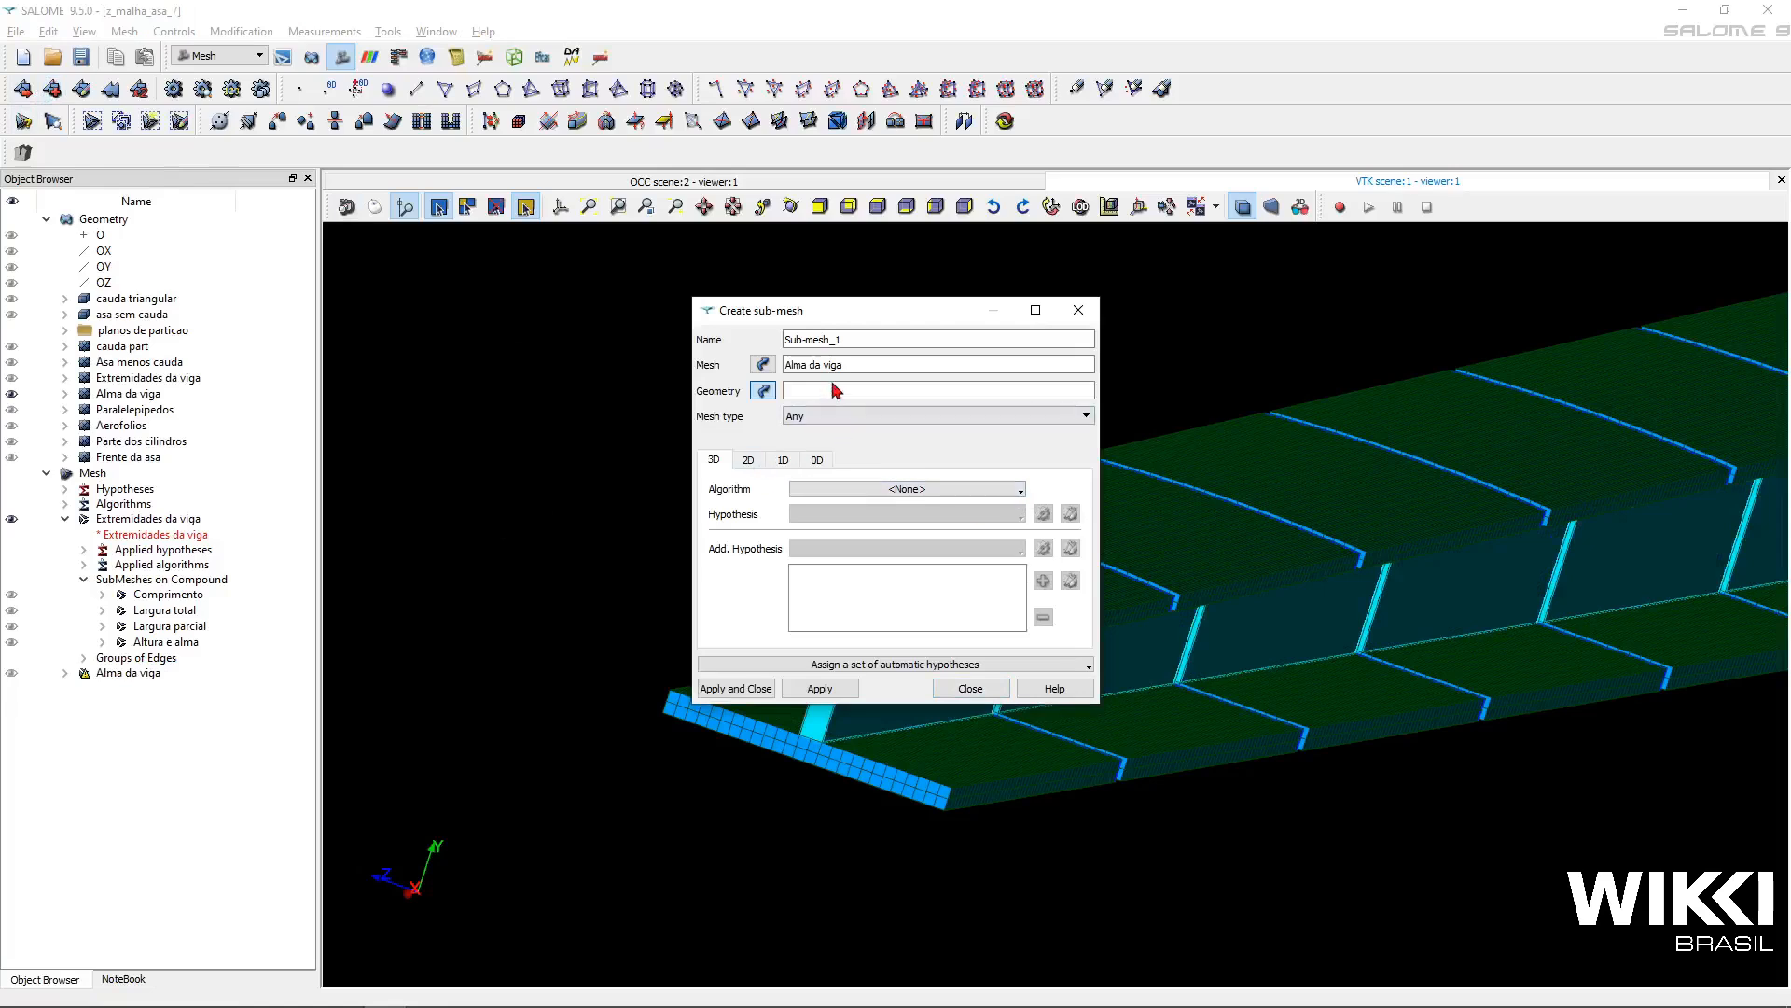
{"action": "left_click", "coordinate": [68, 394]}
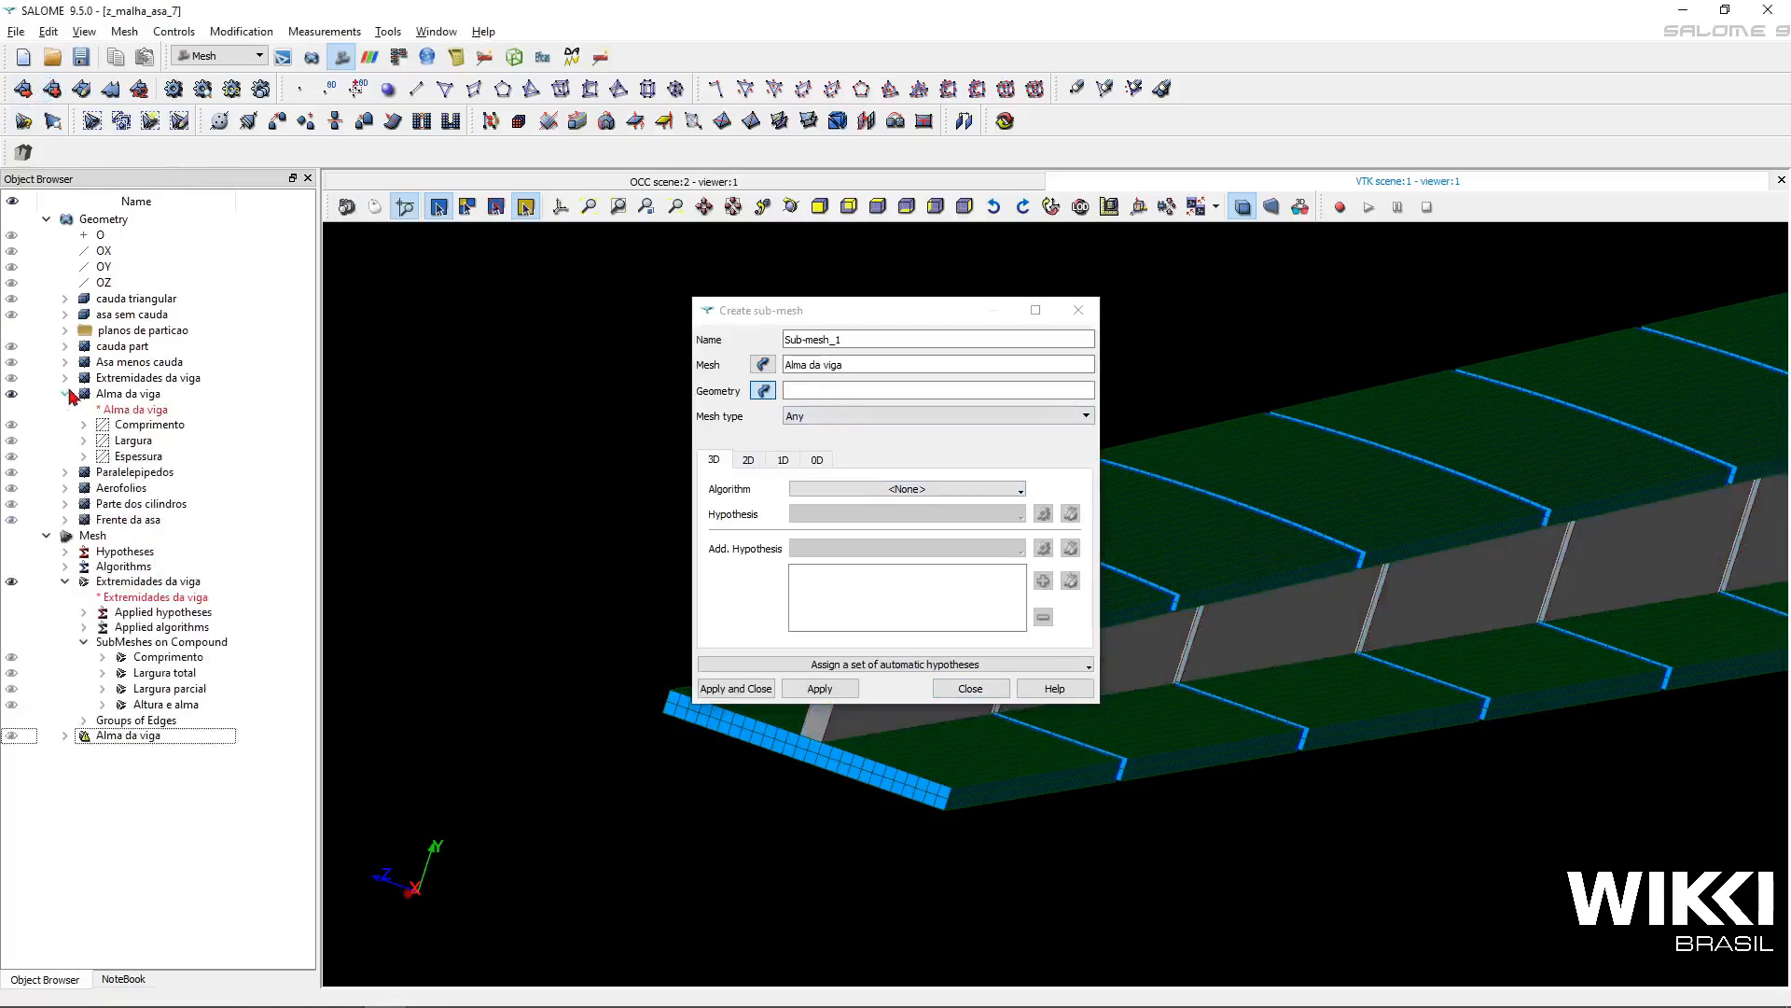
{"action": "left_click", "coordinate": [167, 425]}
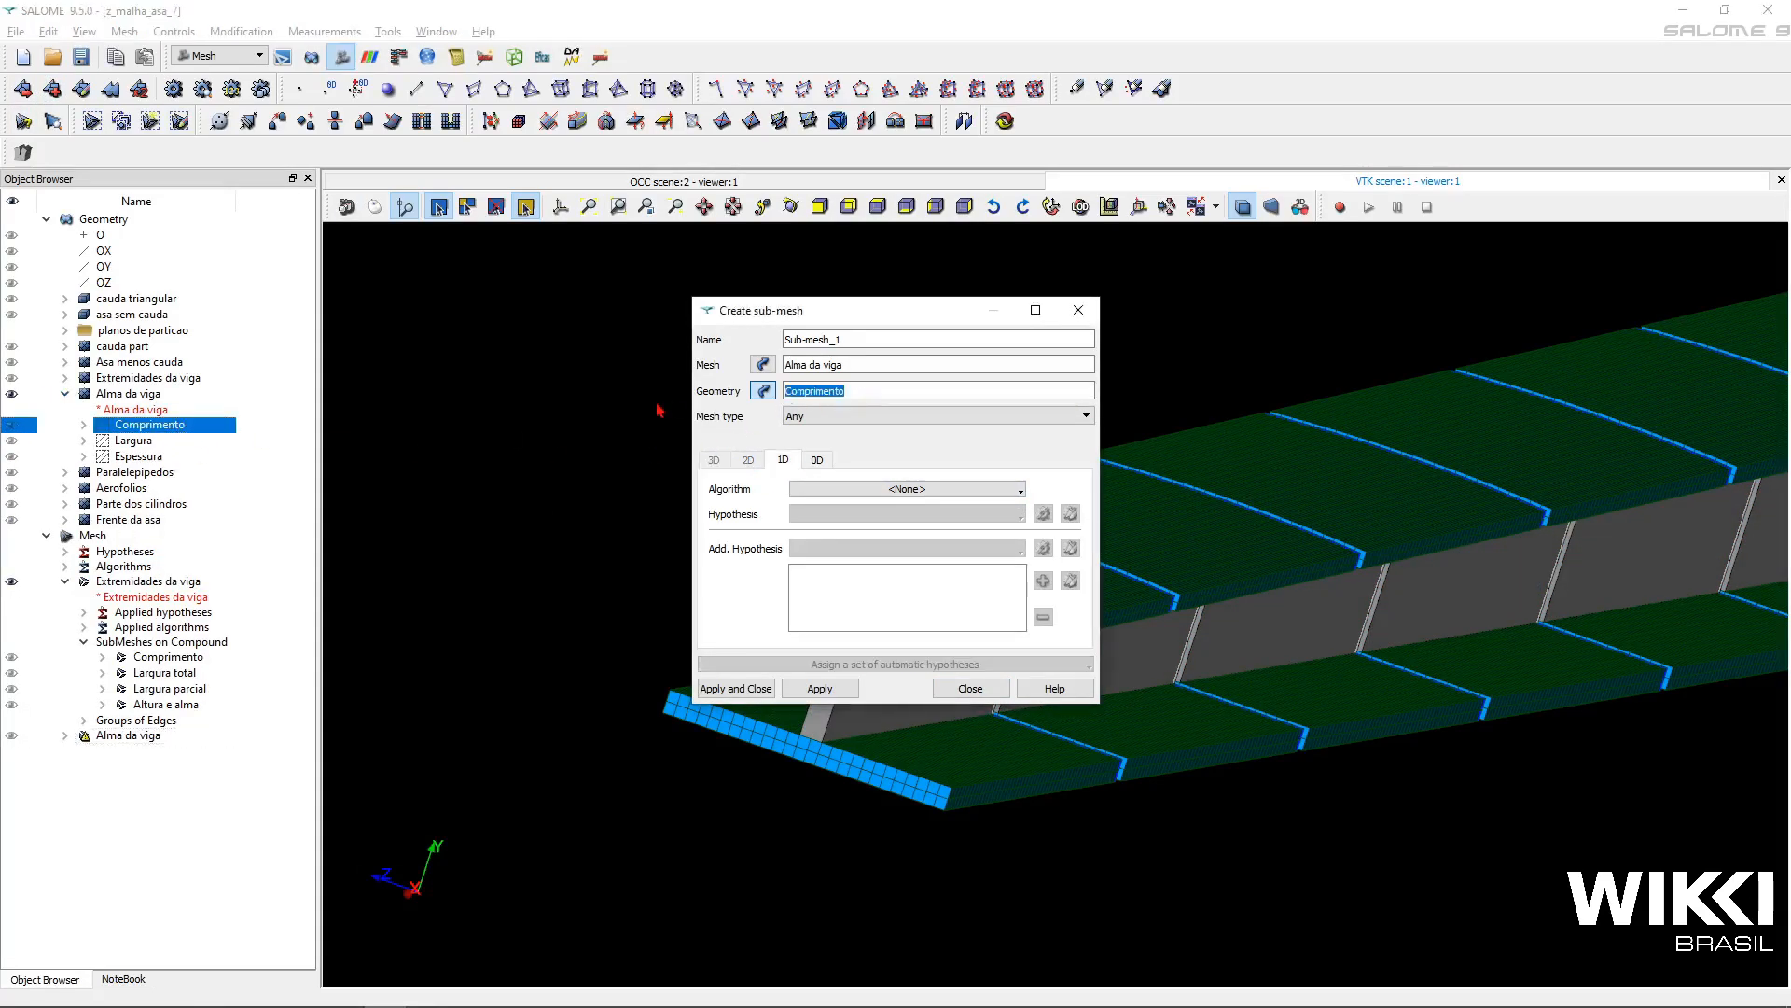
{"action": "left_click_drag", "start_coordinate": [885, 343], "coordinate": [563, 329]}
{"action": "type", "text": "Comprimento"}
- Assign Wire Discretisation with a new hypothesis of 56 equidistant segments to the Comprimento sub-mesh and create it
{"action": "left_click", "coordinate": [960, 489]}
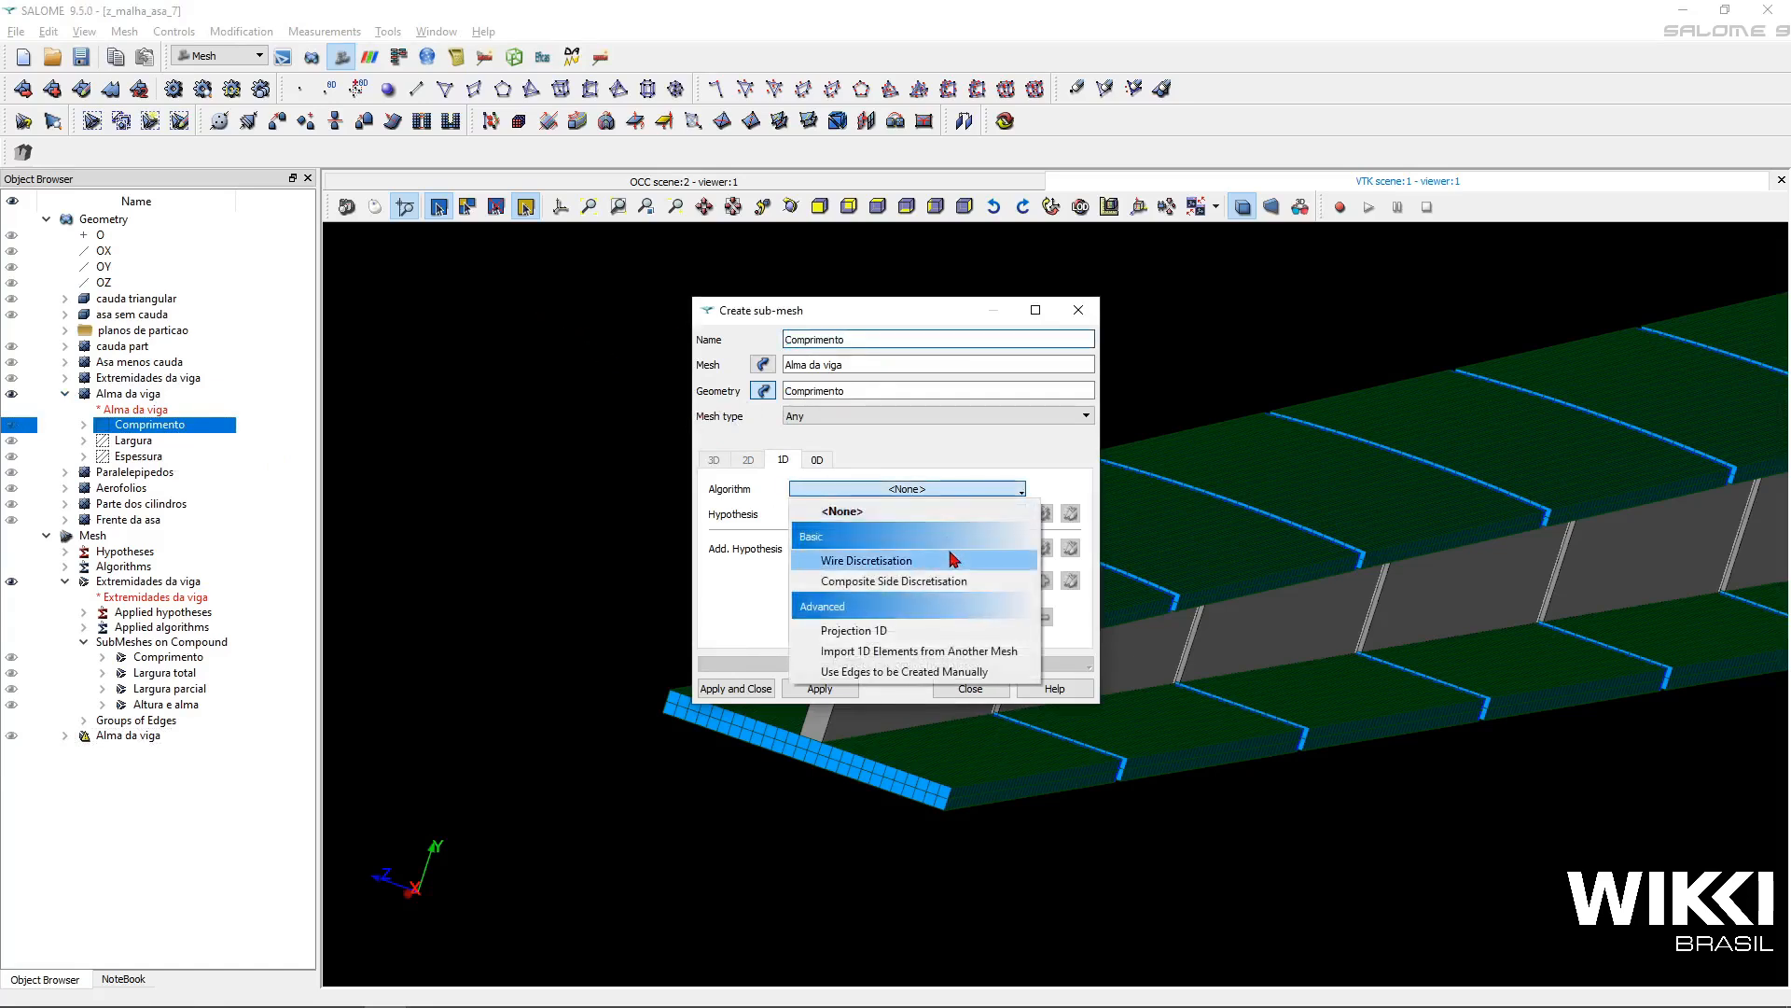
{"action": "left_click", "coordinate": [950, 556]}
{"action": "left_click", "coordinate": [1003, 516]}
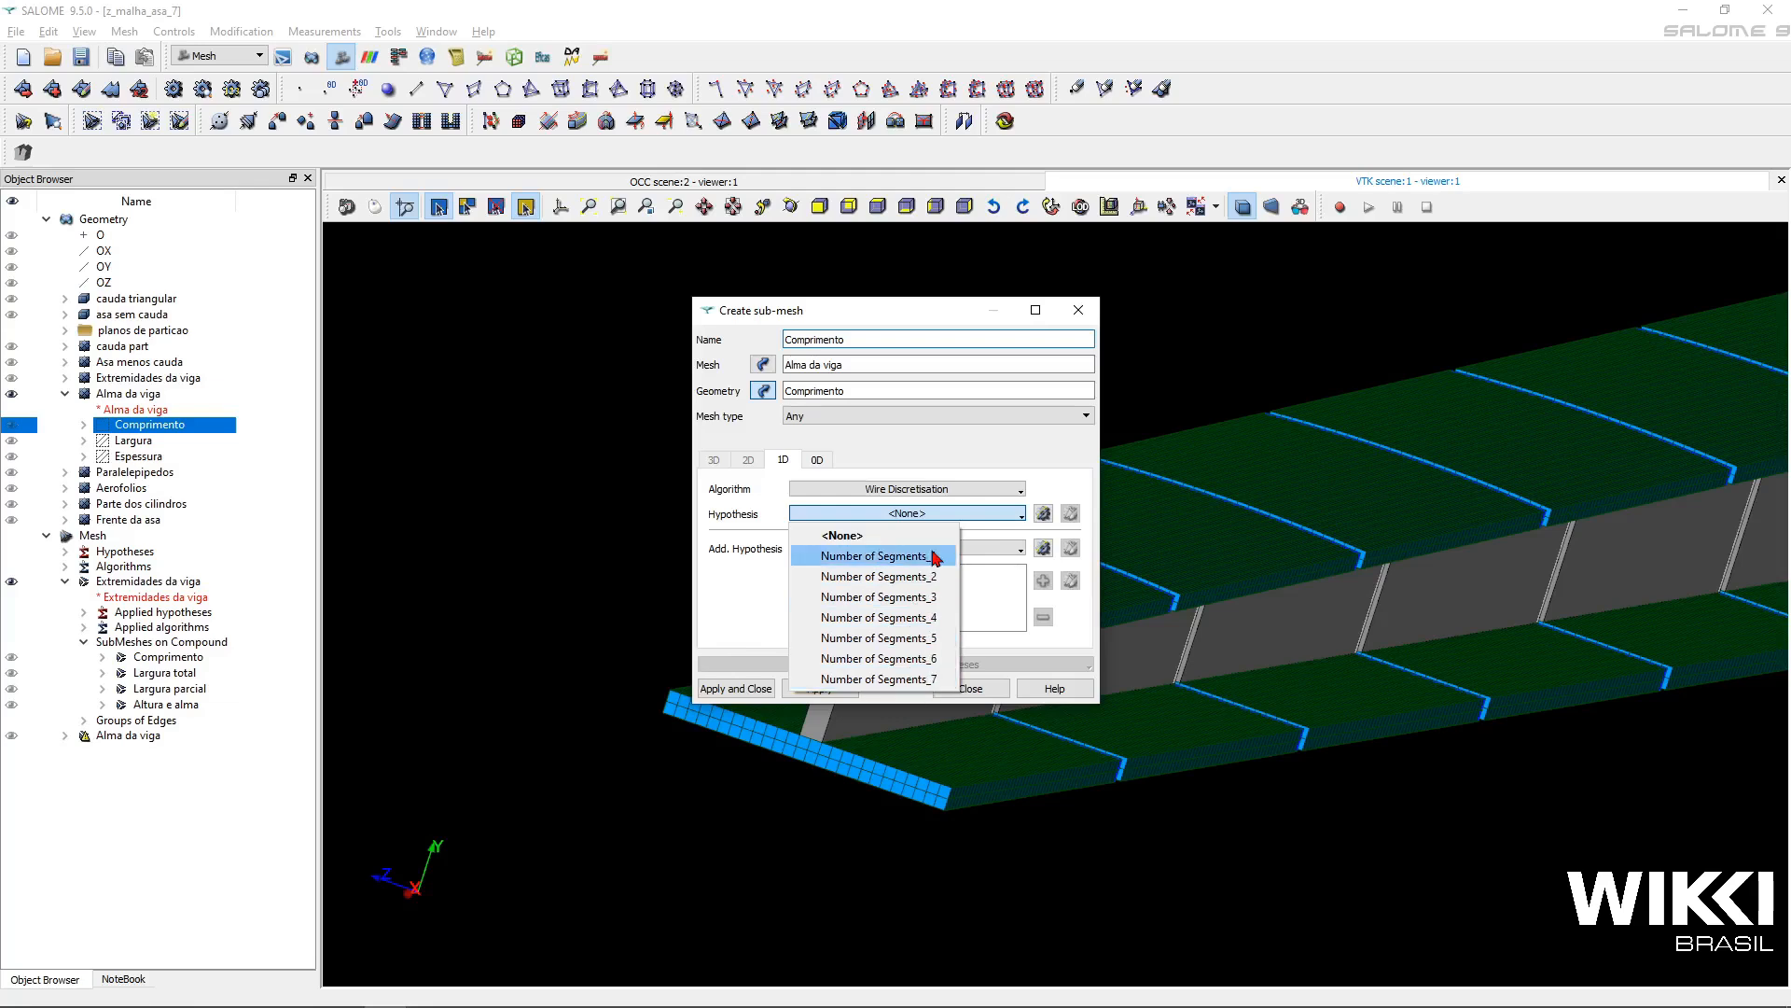
{"action": "left_click", "coordinate": [1015, 518]}
{"action": "left_click", "coordinate": [1043, 513]}
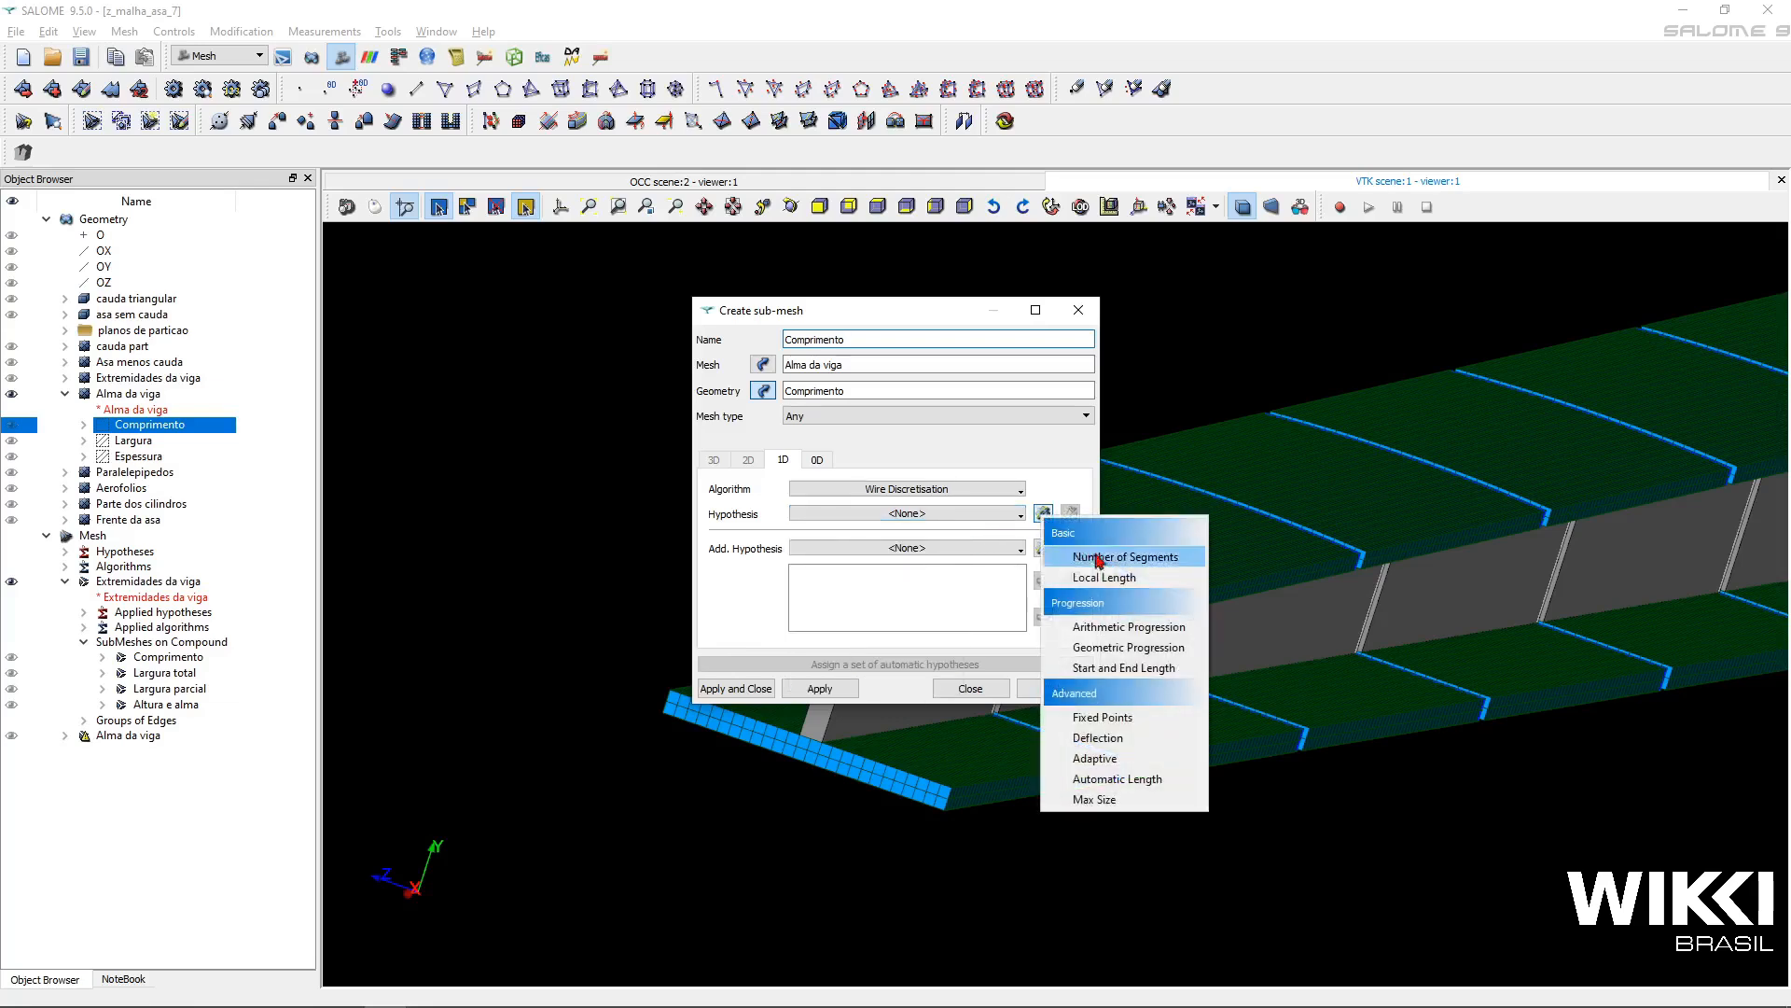
{"action": "left_click", "coordinate": [1122, 557]}
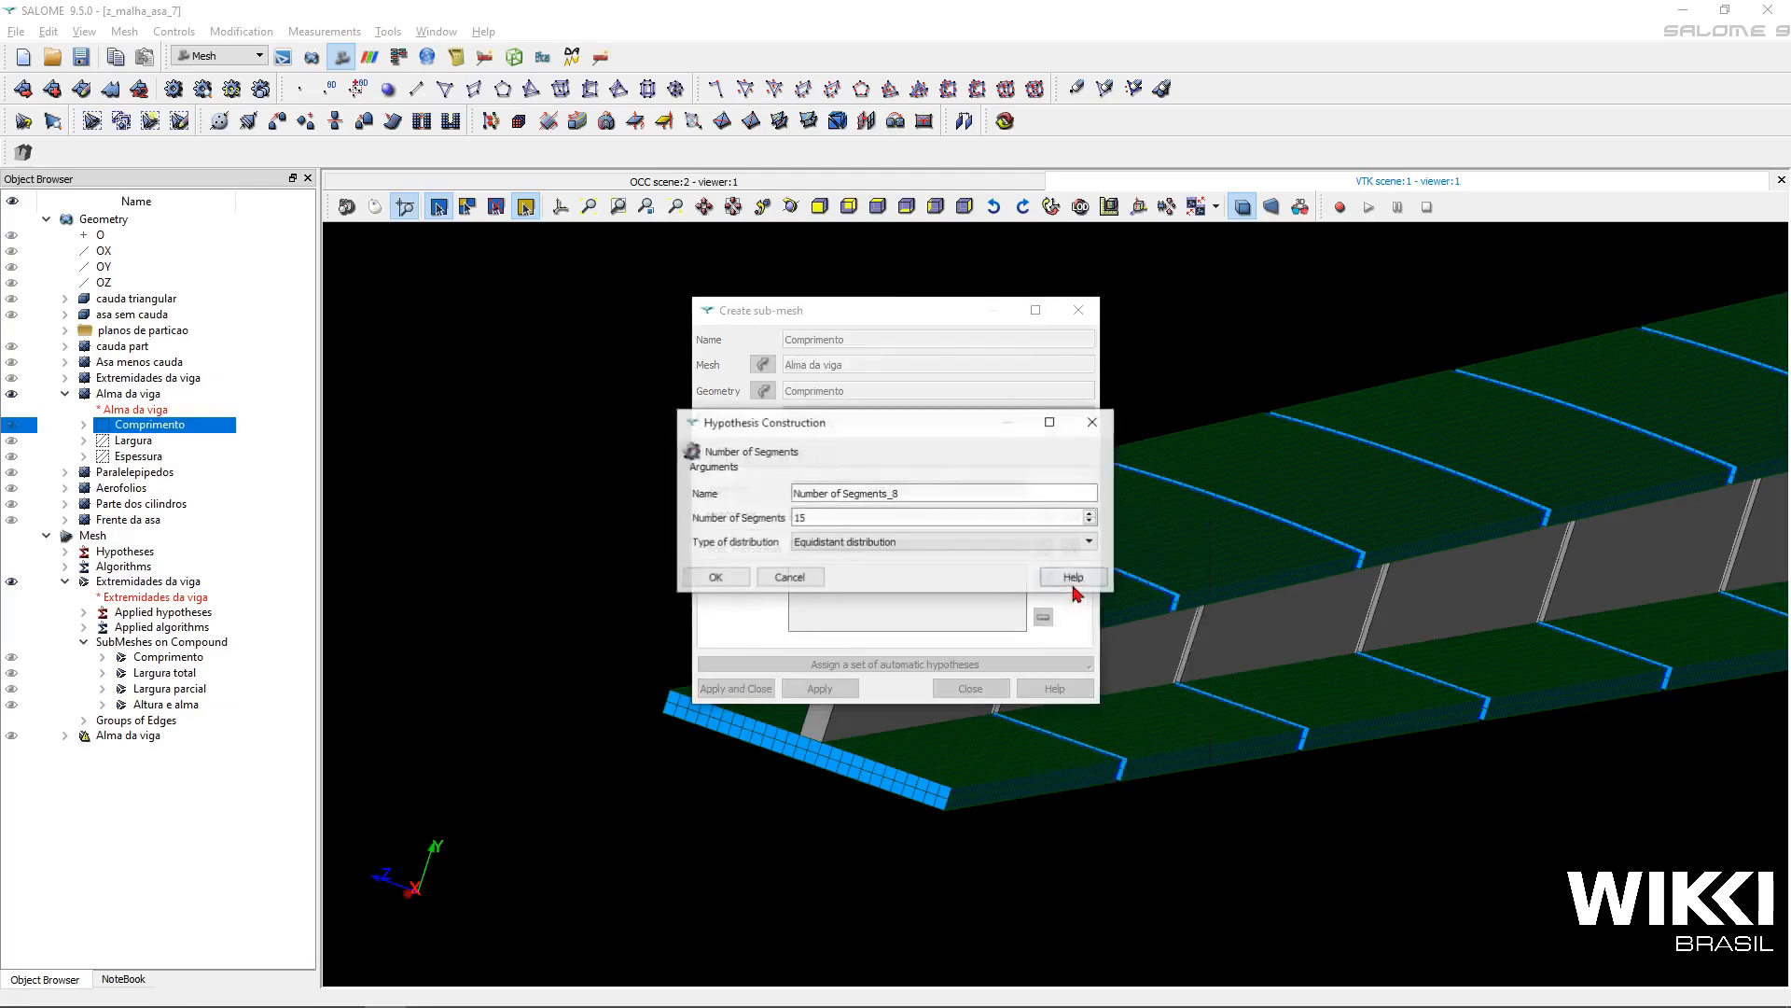
{"action": "double_click", "coordinate": [1015, 517]}
{"action": "type", "text": "56"}
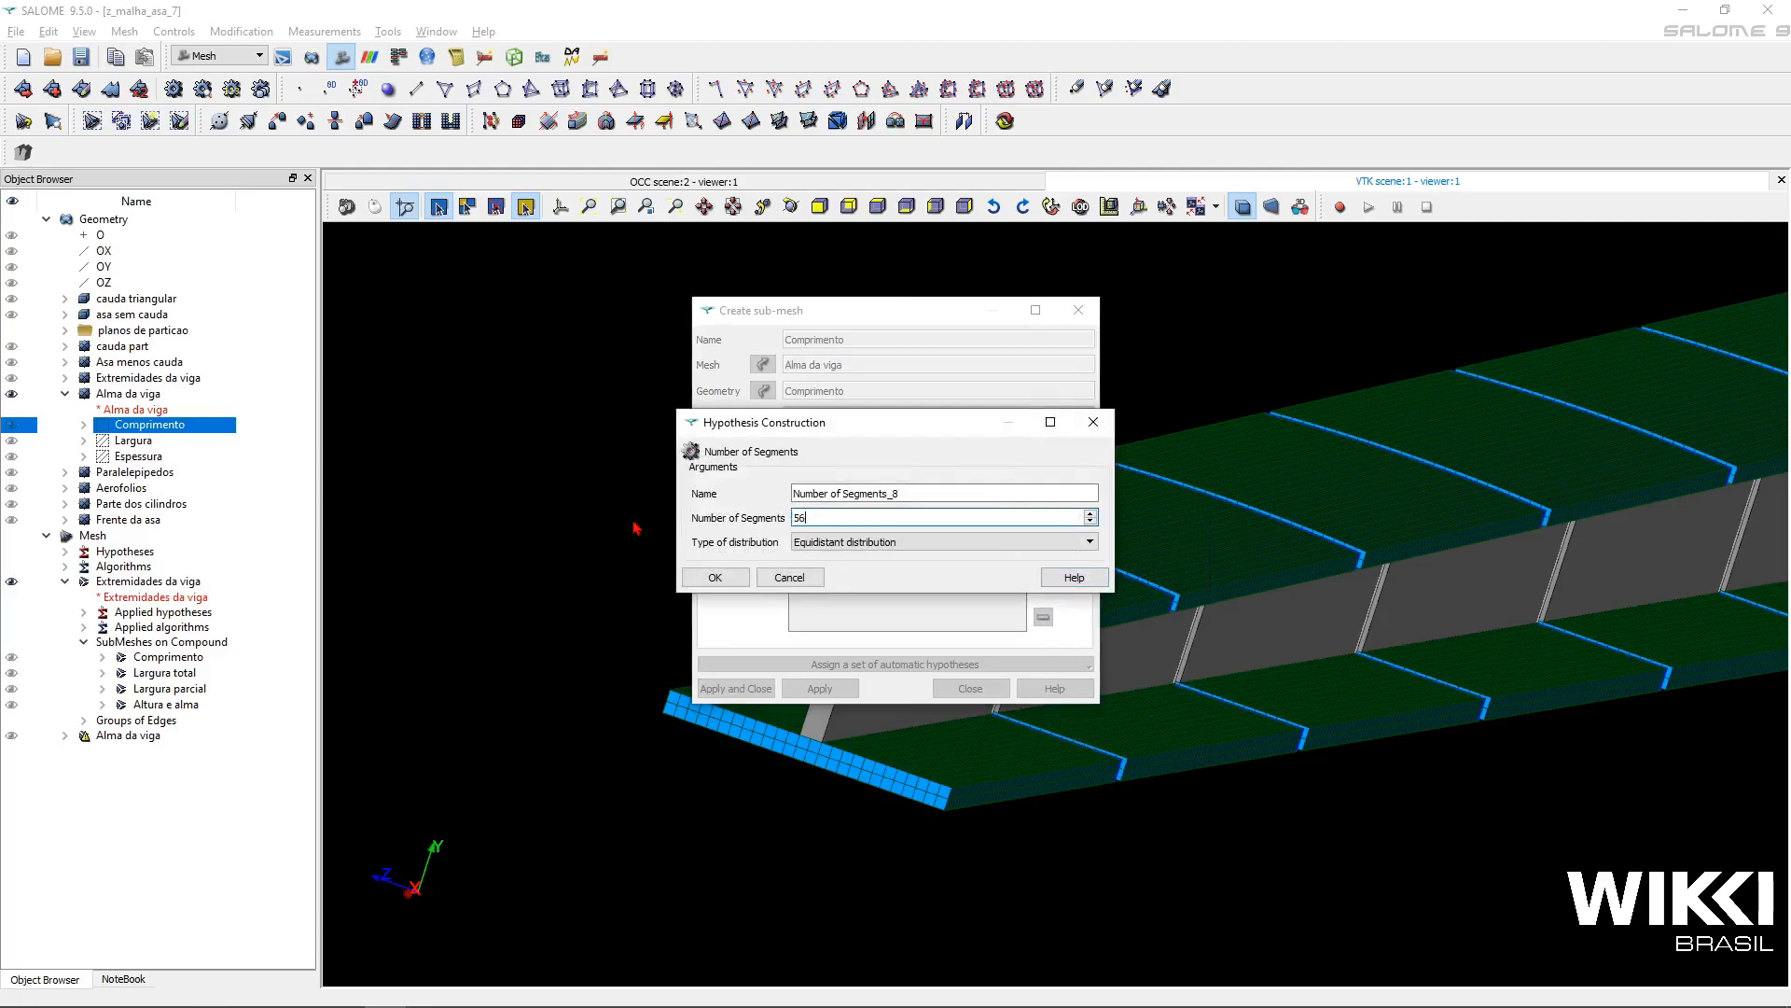
{"action": "left_click", "coordinate": [735, 578]}
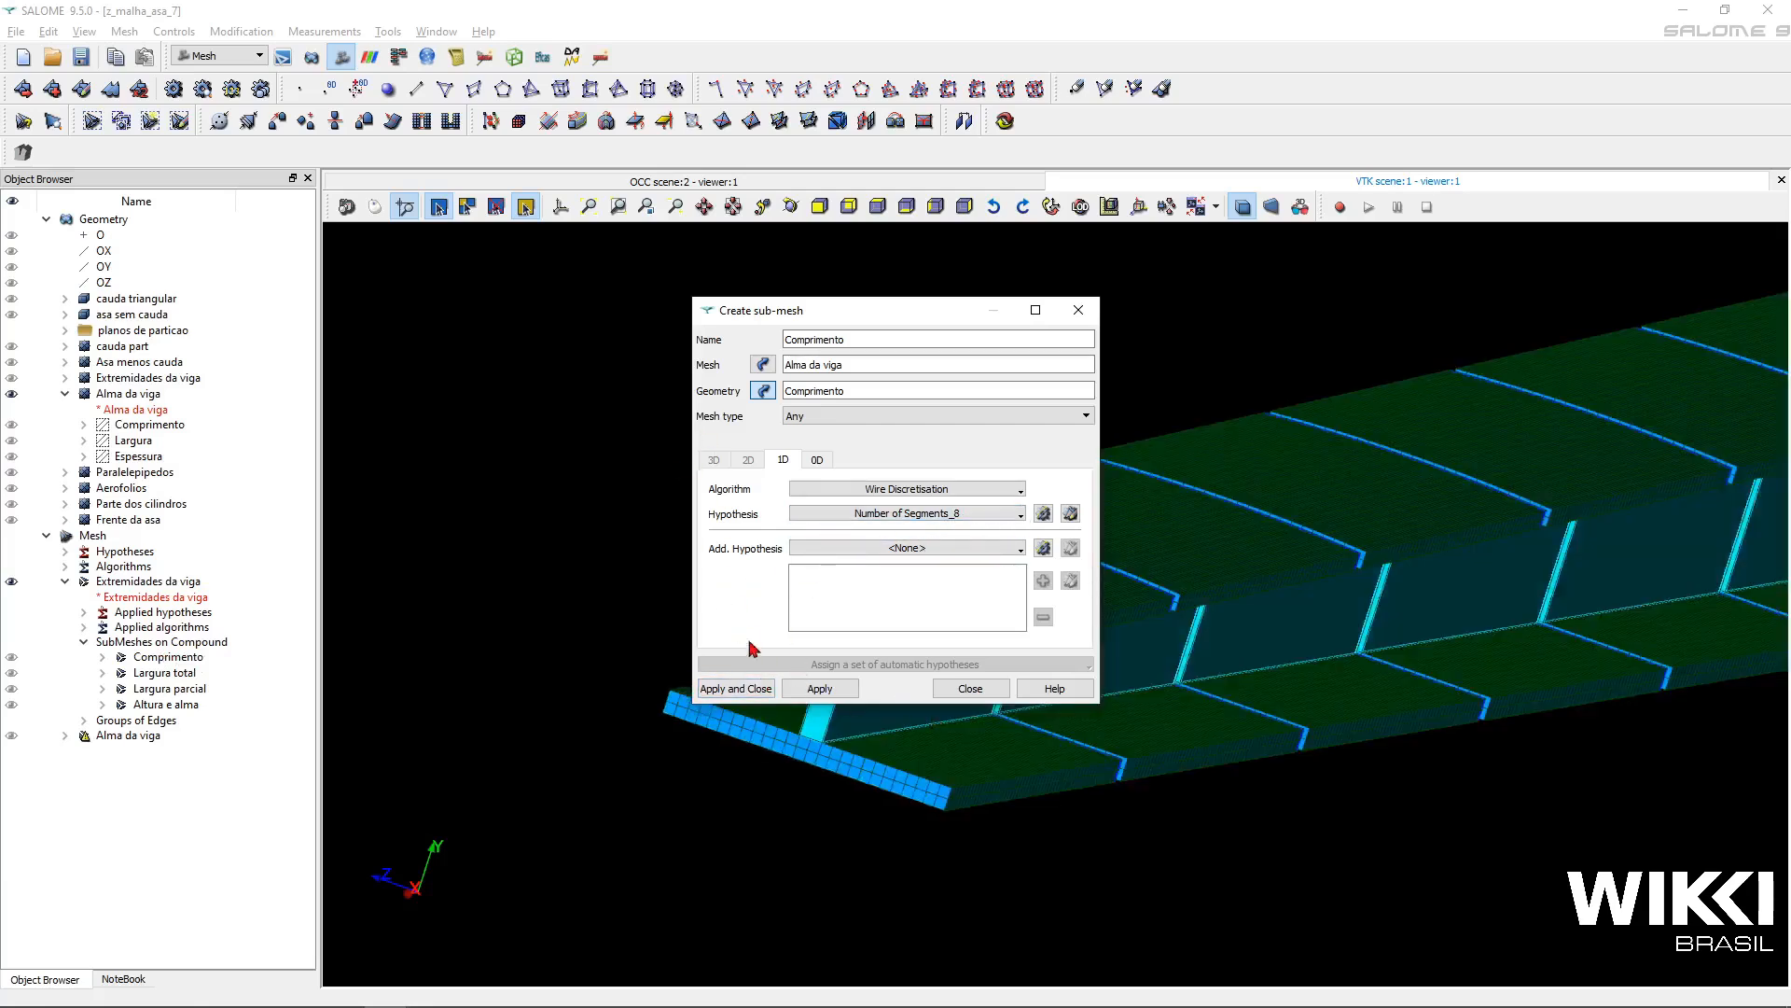
{"action": "left_click", "coordinate": [801, 691]}
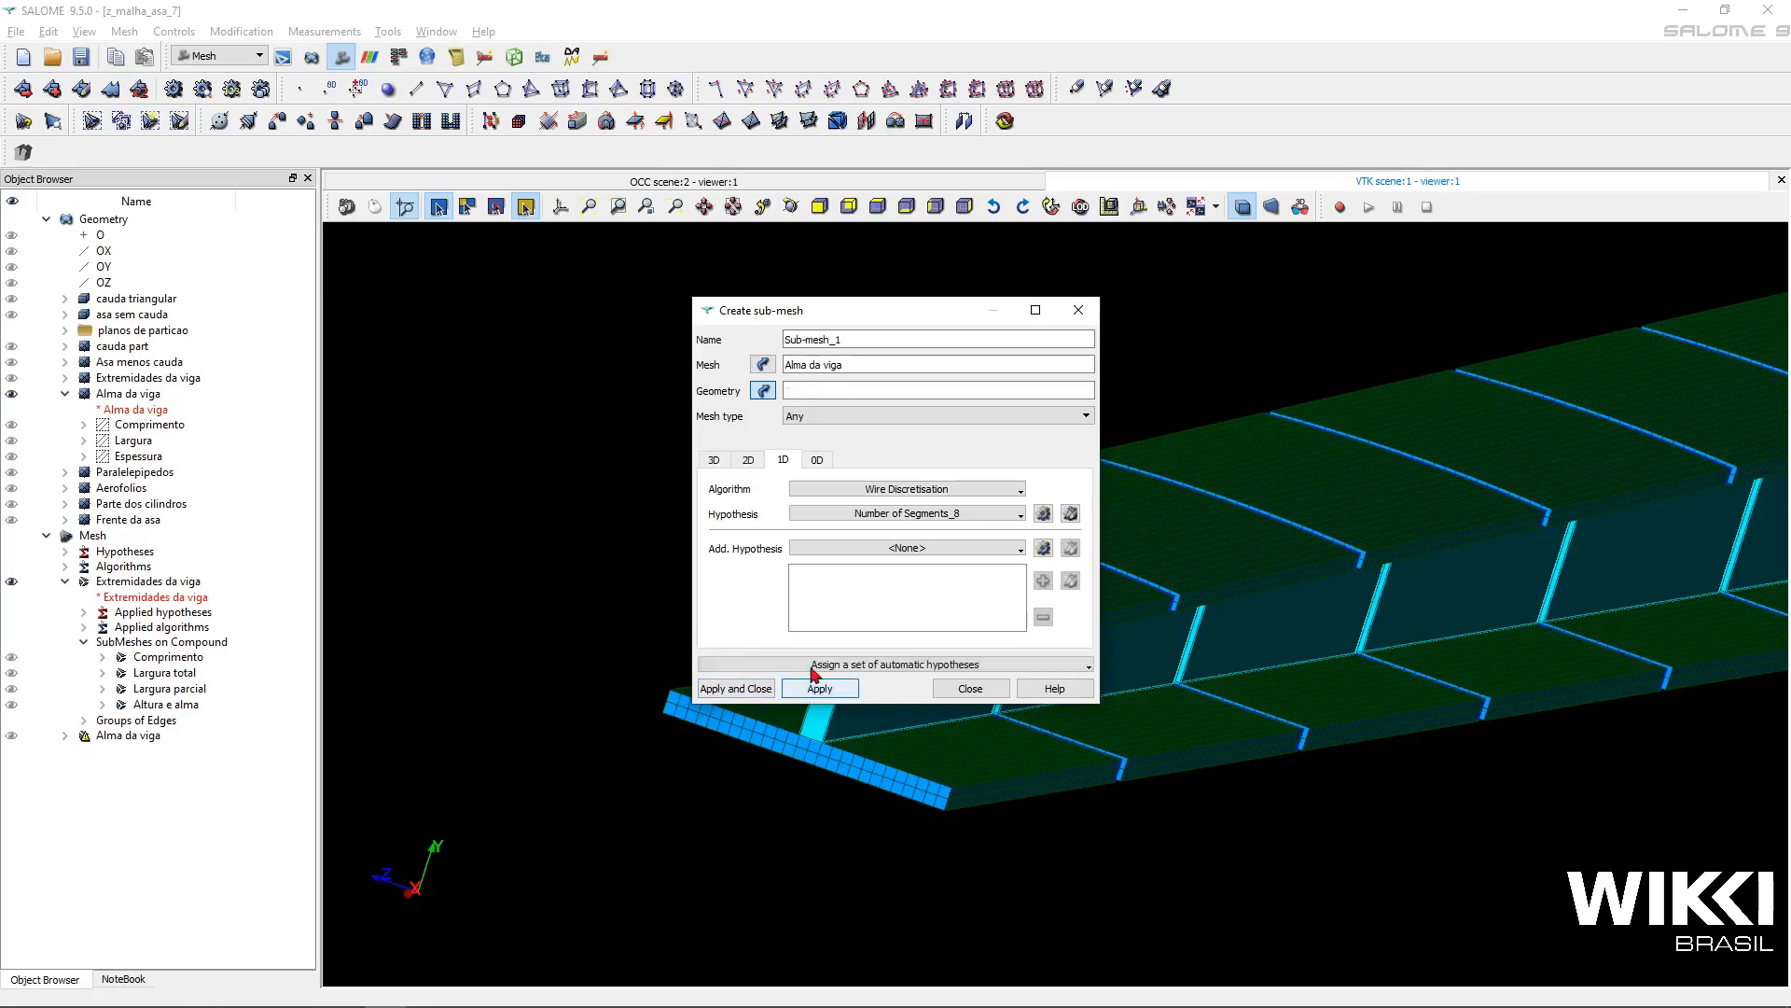
- Start a sub-mesh of Alma da viga on its Largura edge group and name it Largura
{"action": "left_click", "coordinate": [138, 442]}
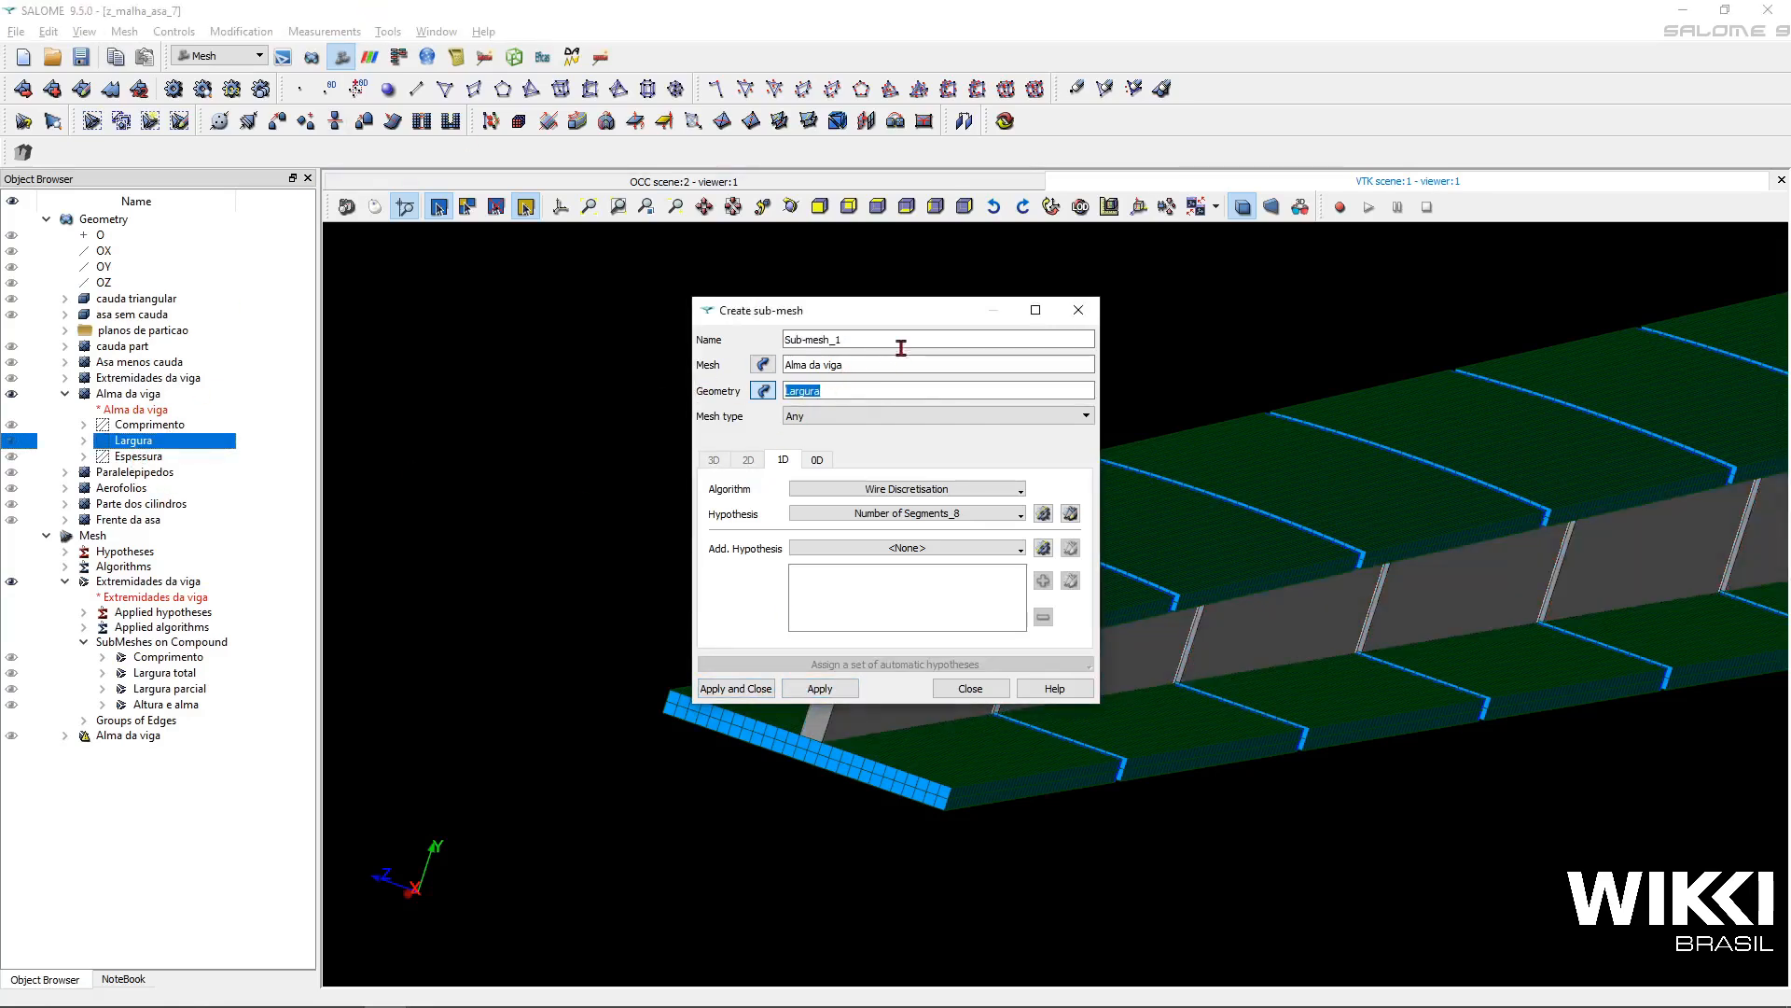
{"action": "triple_click", "coordinate": [840, 340]}
{"action": "type", "text": "Largura"}
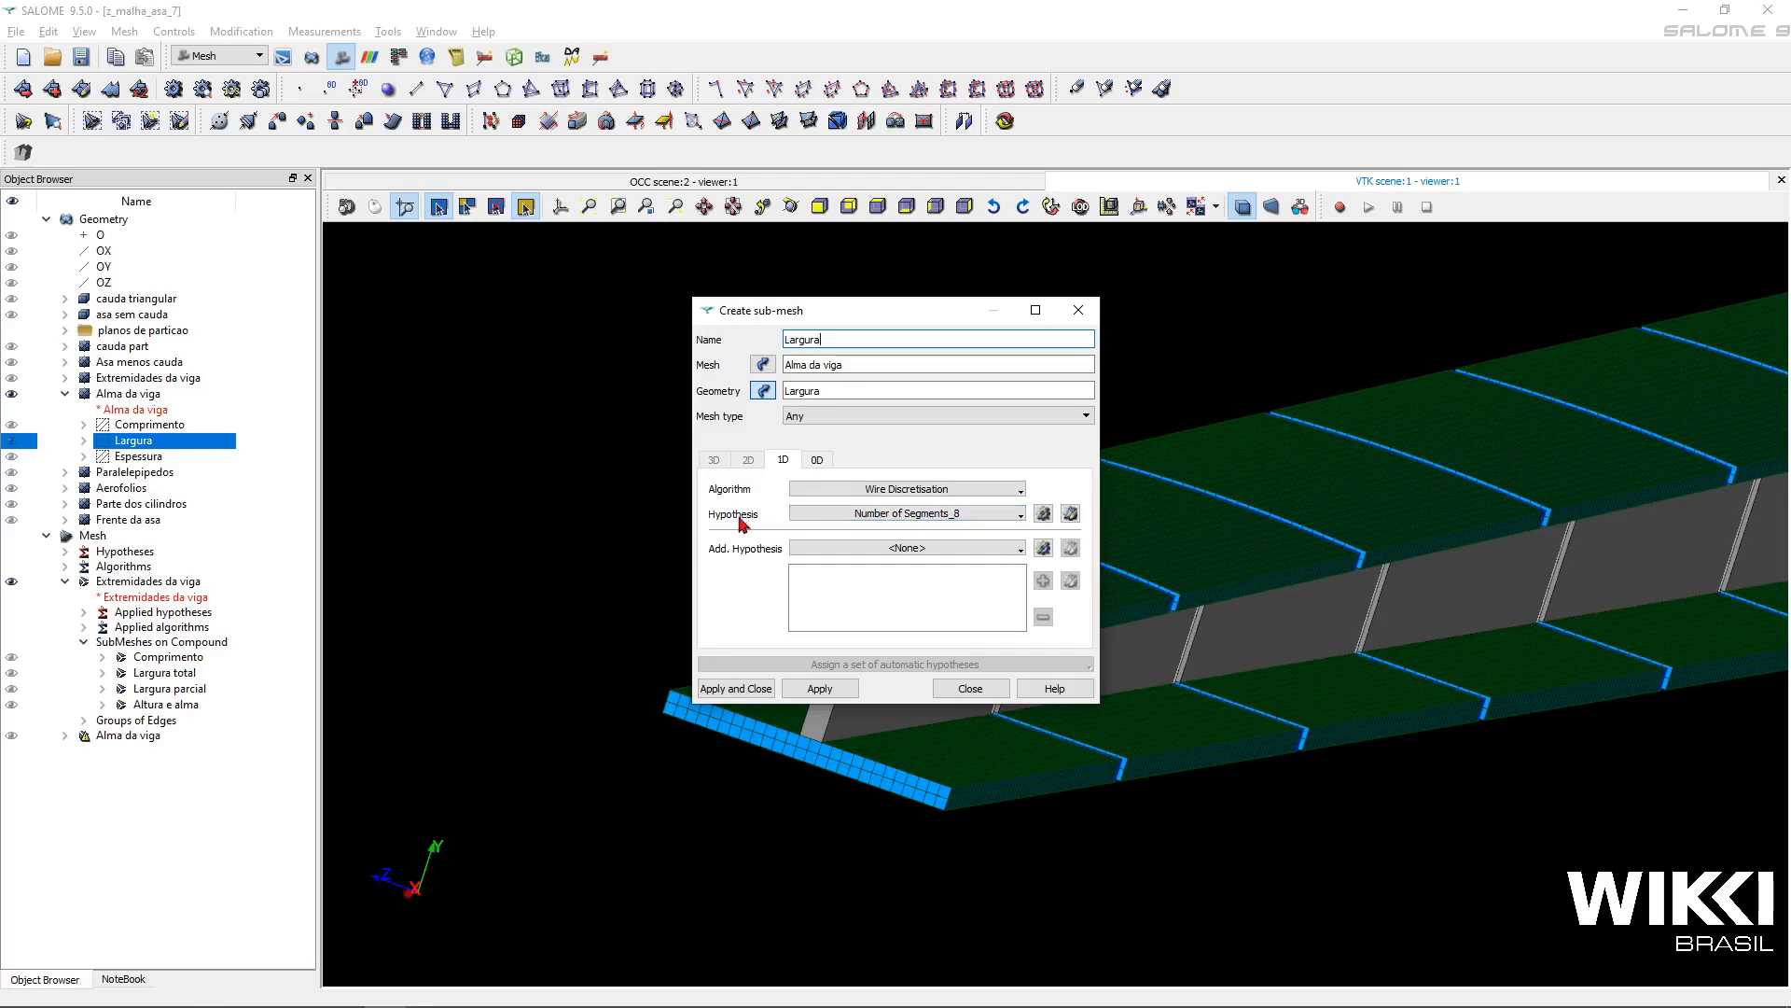
{"action": "left_click", "coordinate": [1072, 516]}
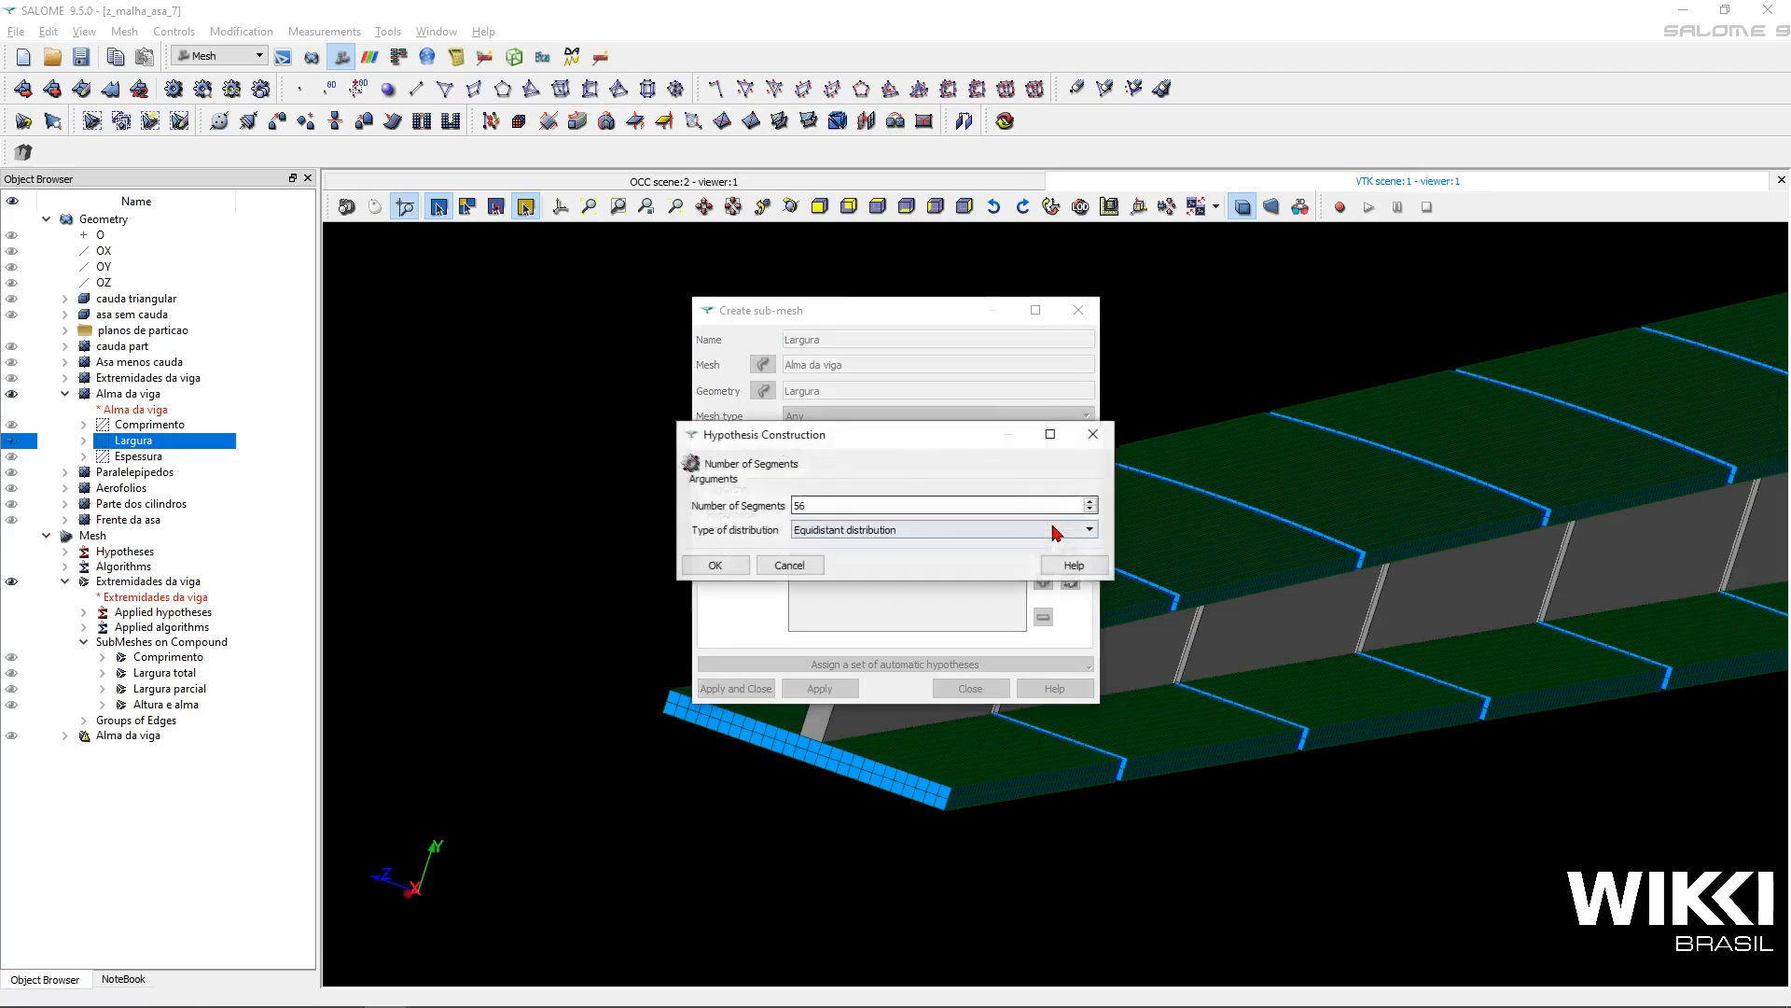
{"action": "left_click", "coordinate": [1102, 438]}
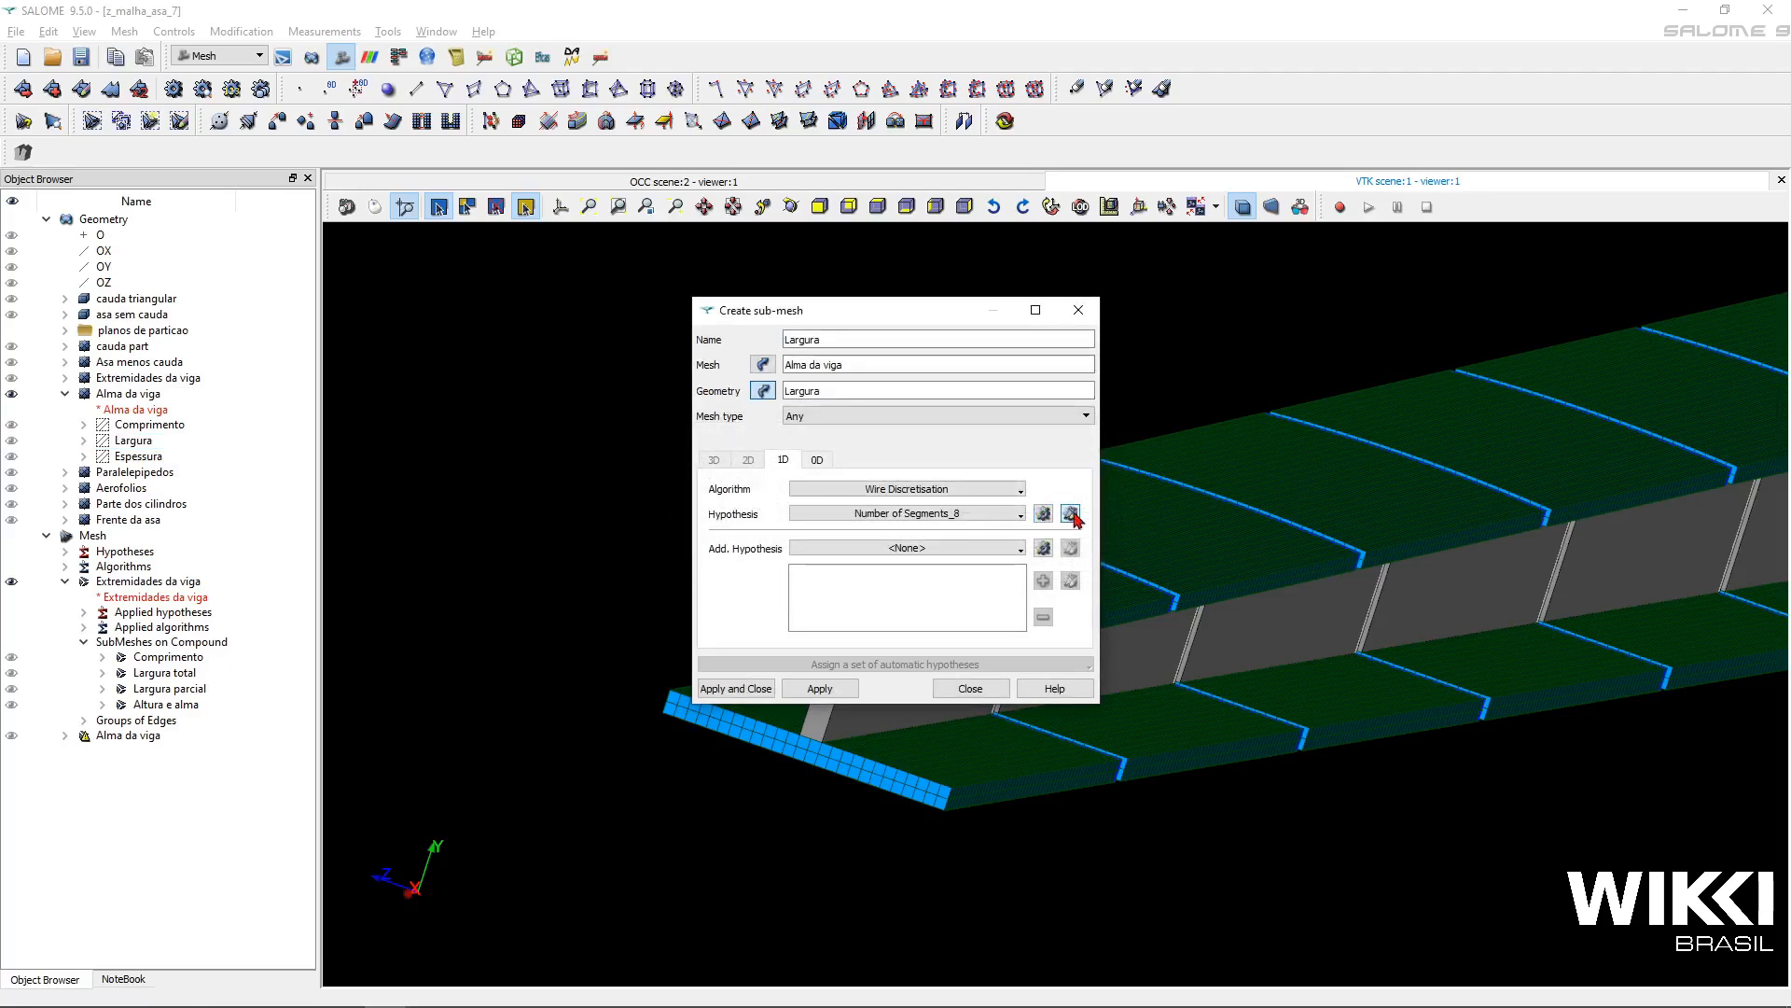
{"action": "left_click", "coordinate": [1073, 516]}
{"action": "left_click", "coordinate": [1102, 439]}
- Give the Largura sub-mesh a new Number of Segments hypothesis with 12 equidistant segments and create the sub-mesh
{"action": "left_click", "coordinate": [1049, 512]}
{"action": "left_click", "coordinate": [1115, 547]}
{"action": "left_click_drag", "start_coordinate": [1024, 517], "coordinate": [712, 517]}
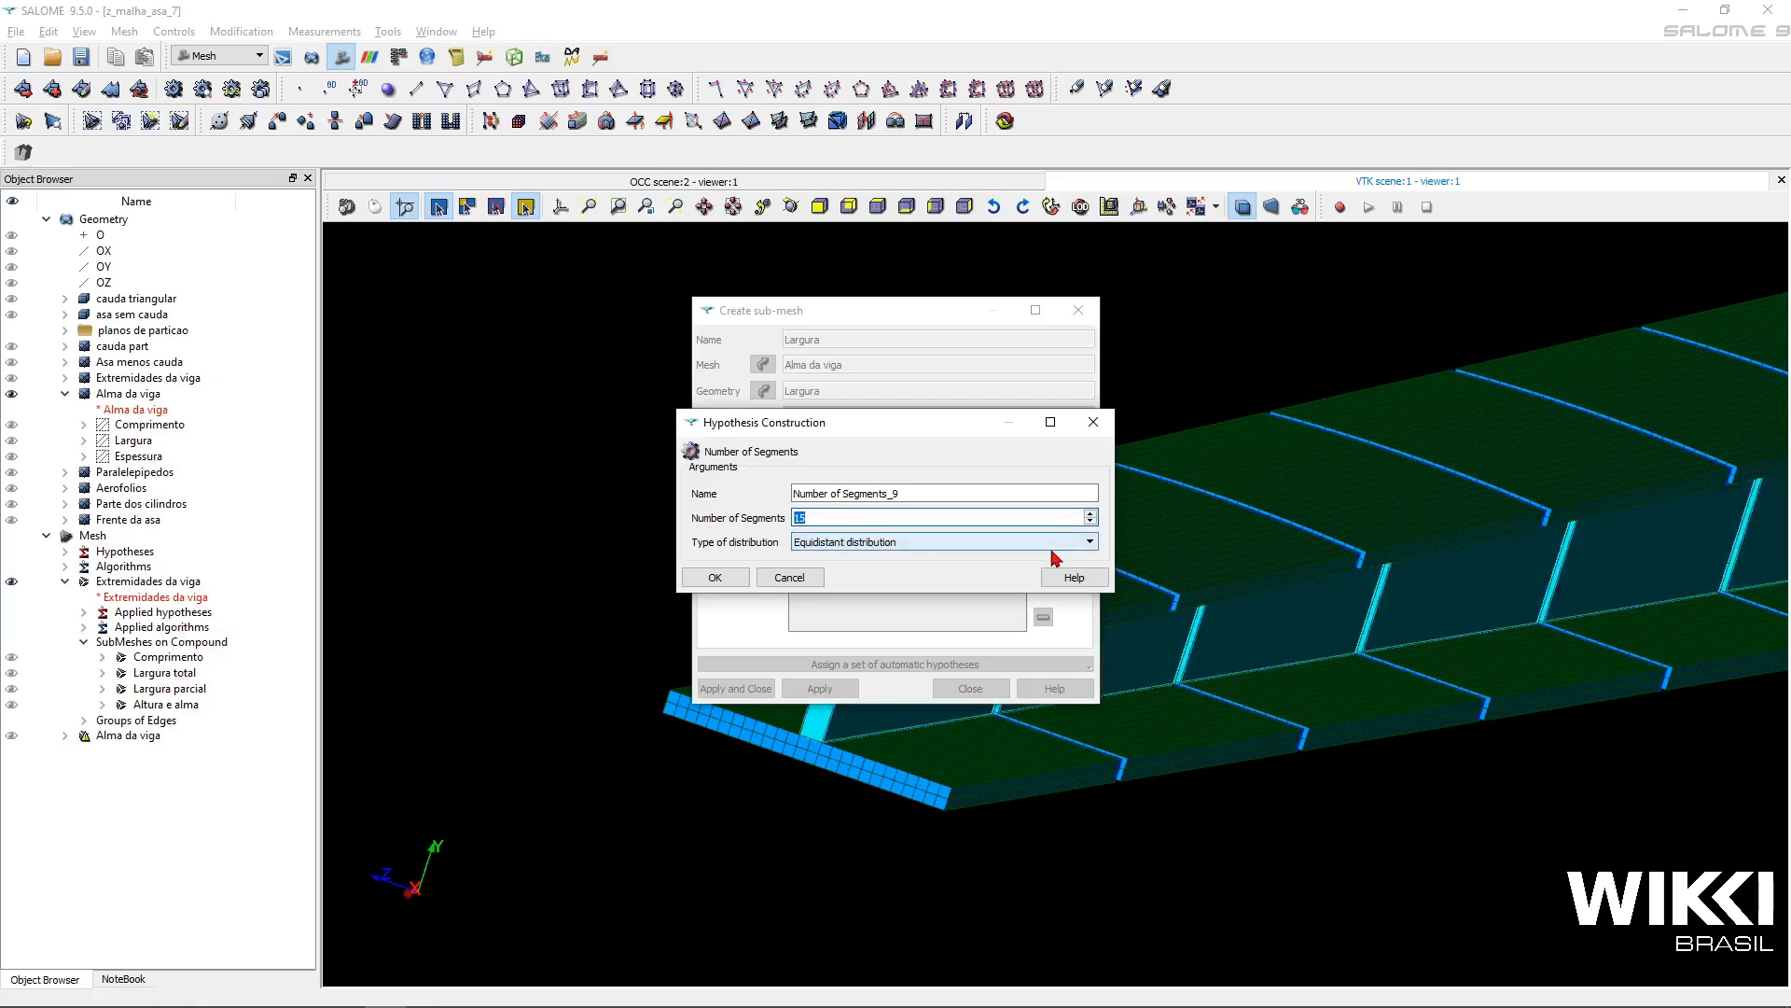
{"action": "type", "text": "12"}
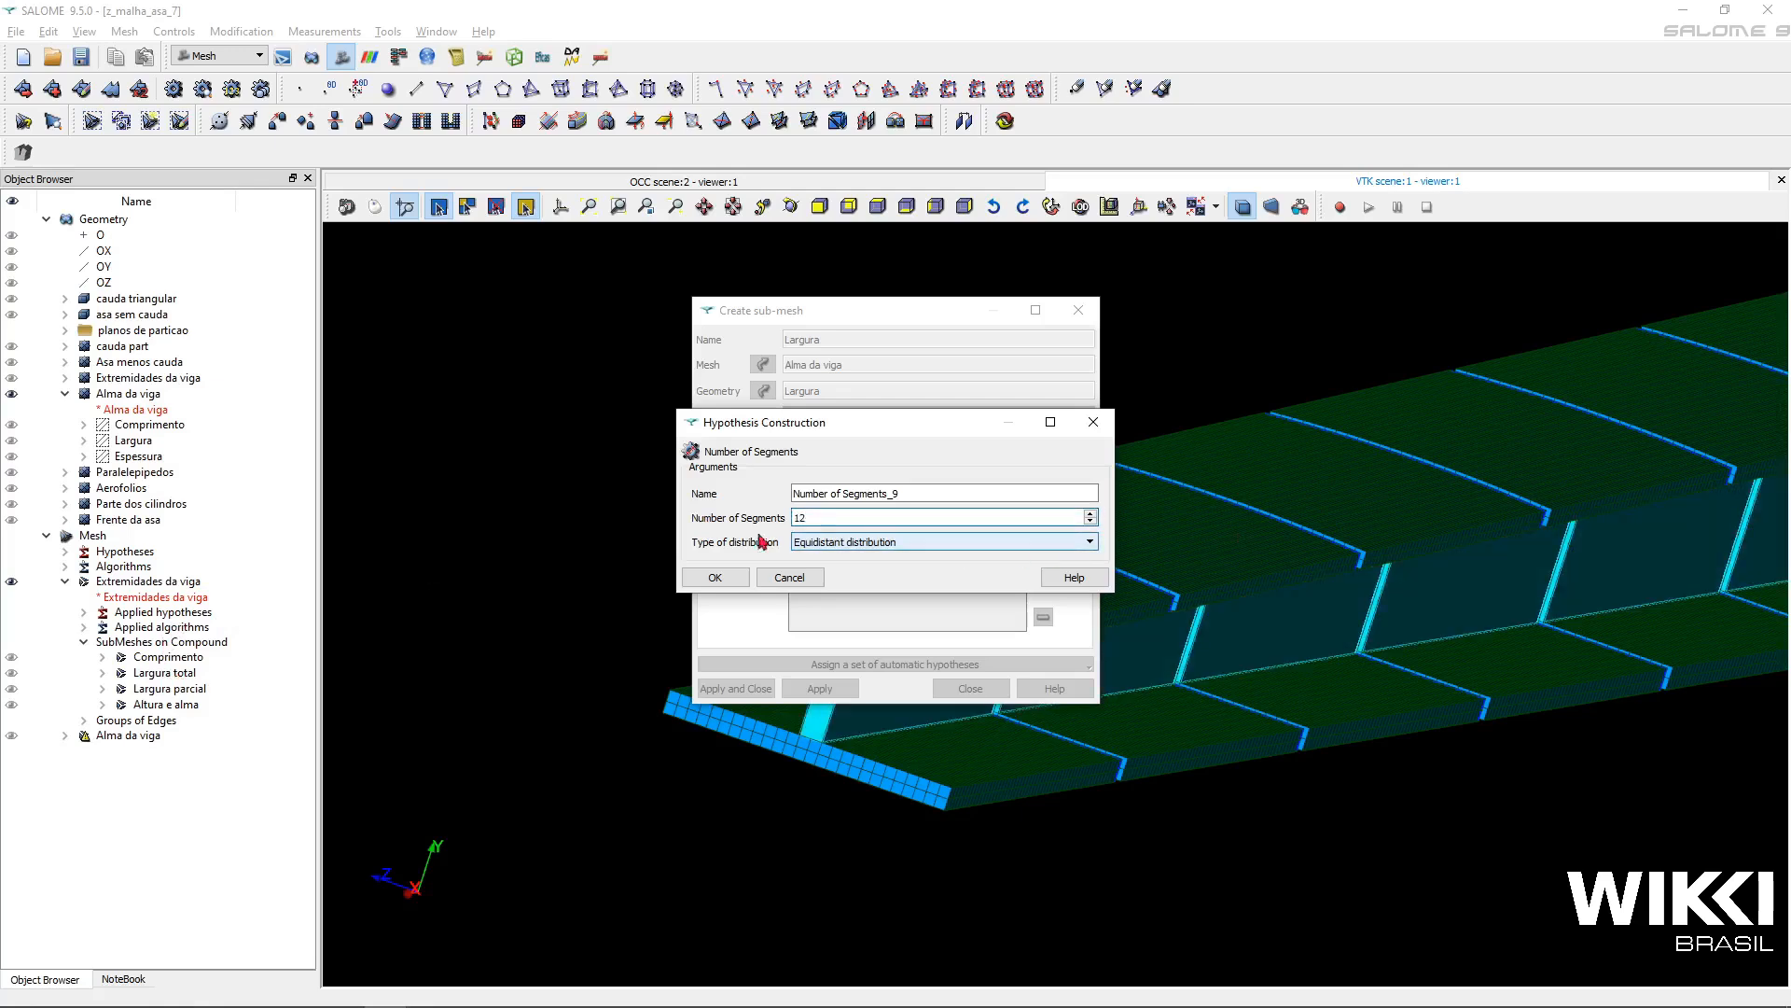
{"action": "left_click", "coordinate": [717, 577]}
{"action": "left_click", "coordinate": [820, 687]}
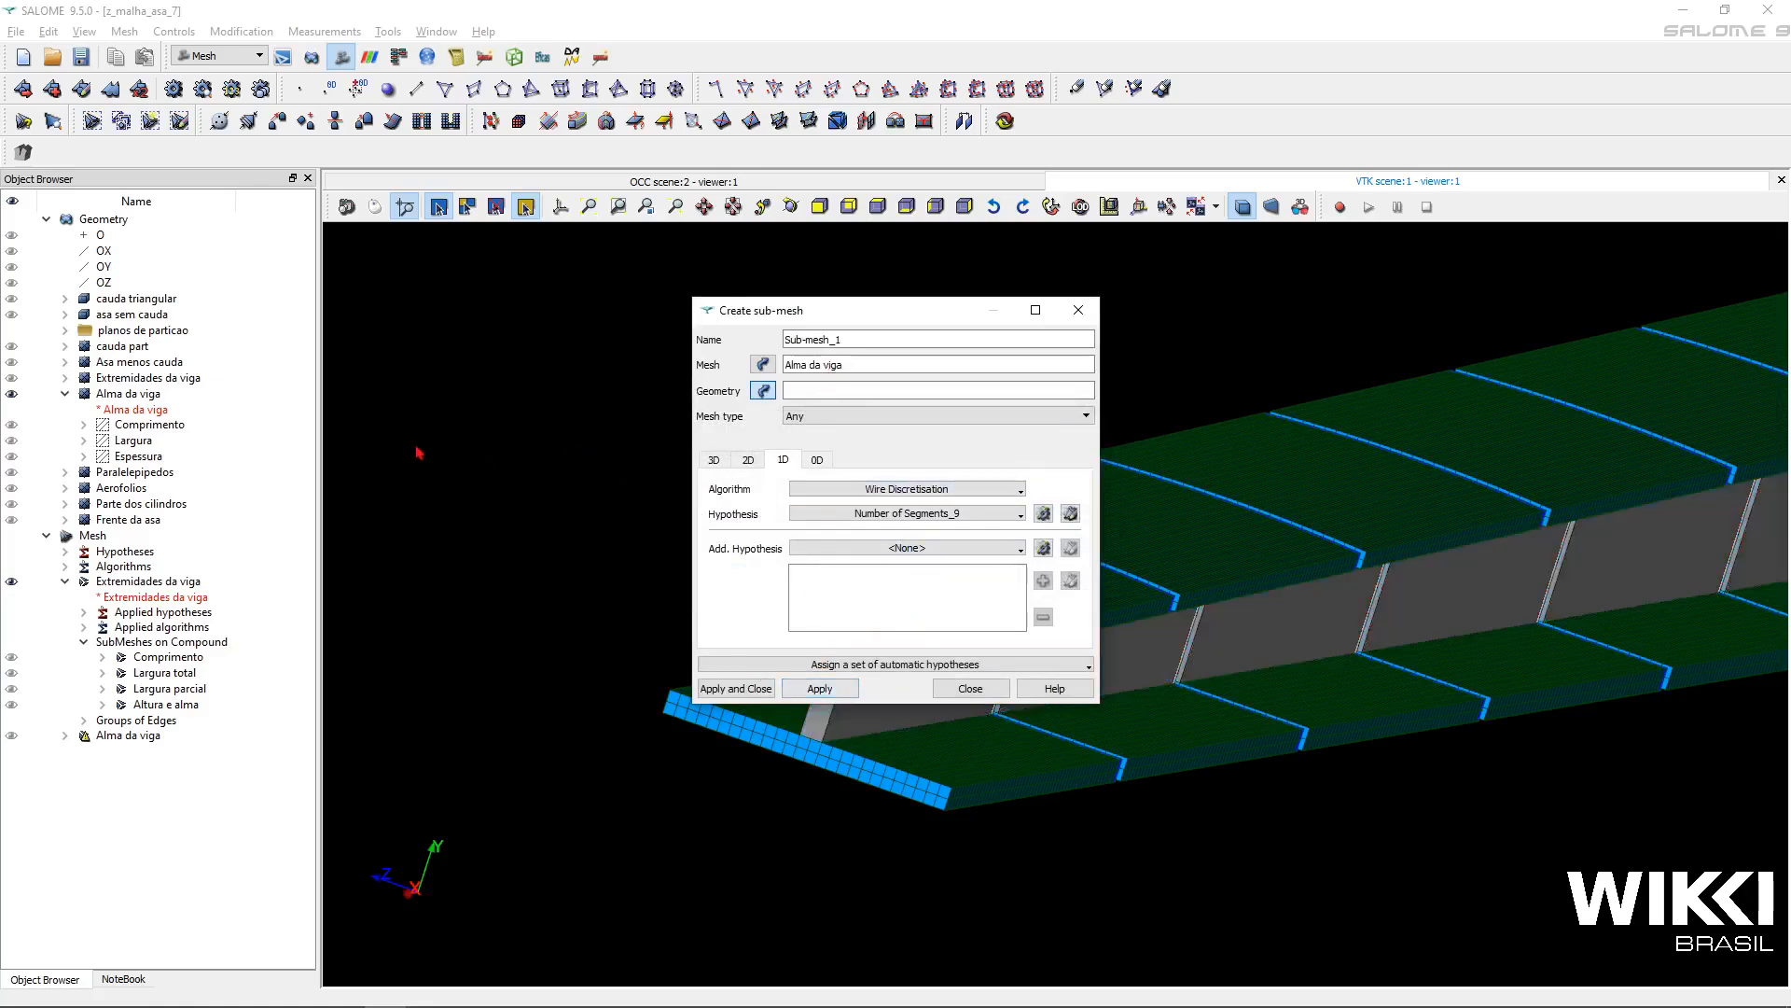
- Start a sub-mesh of Alma da viga on its Espessura edge group and name it Espessura
{"action": "left_click", "coordinate": [150, 456]}
{"action": "double_click", "coordinate": [855, 388]}
{"action": "key", "text": "ctrl+c"}
{"action": "left_click", "coordinate": [883, 340]}
{"action": "key", "text": "ctrl+a"}
{"action": "key", "text": "ctrl+v"}
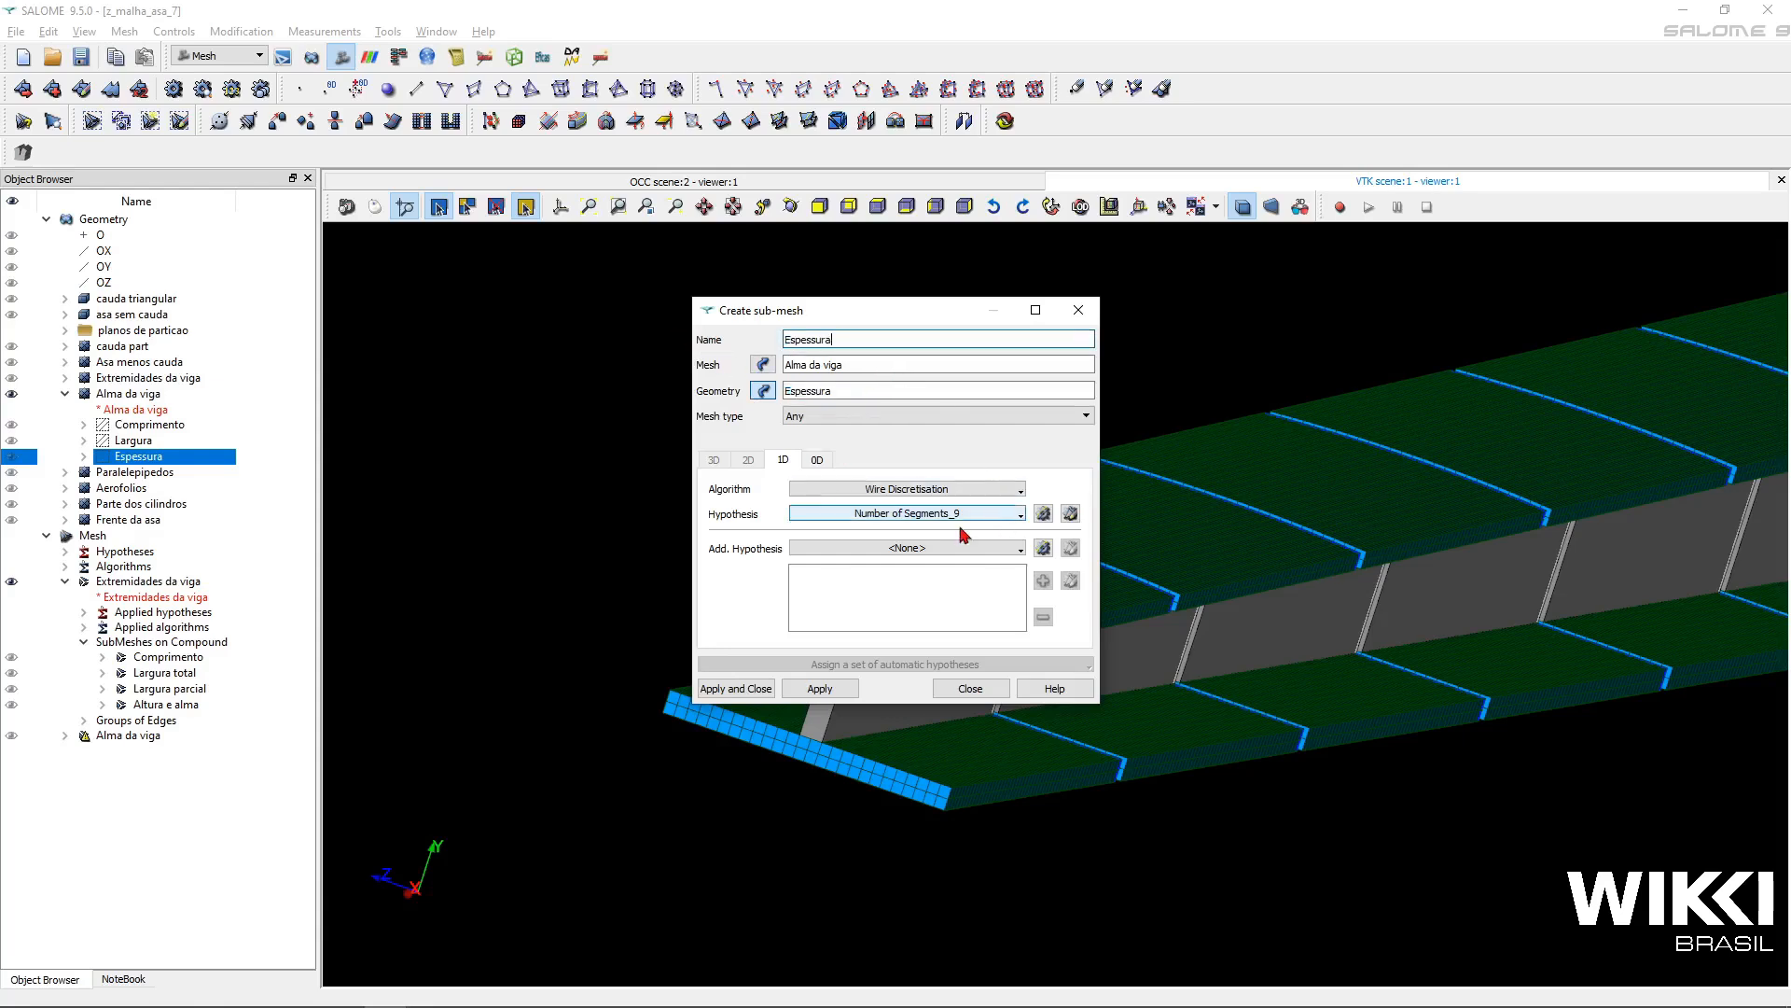
- Give the Espessura sub-mesh a new Number of Segments hypothesis with 2 equidistant segments, create it and finish adding sub-meshes
{"action": "left_click", "coordinate": [1043, 514]}
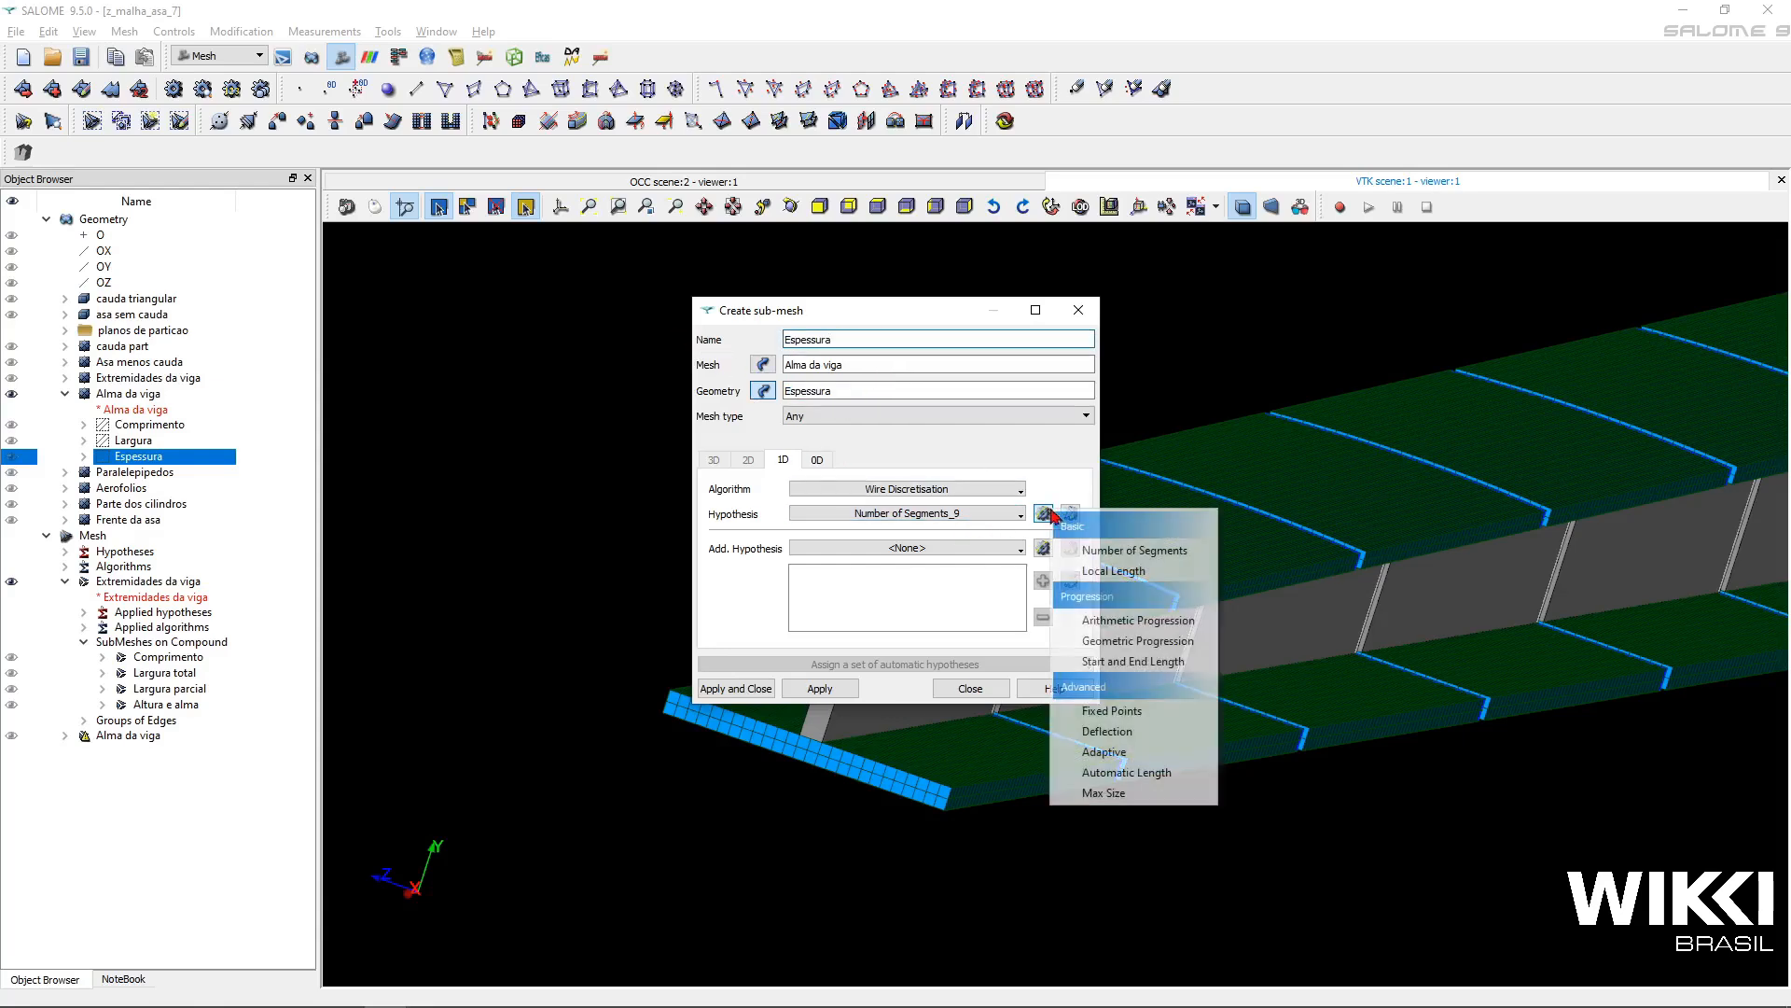
{"action": "left_click", "coordinate": [1086, 555]}
{"action": "left_click_drag", "start_coordinate": [967, 516], "coordinate": [752, 528]}
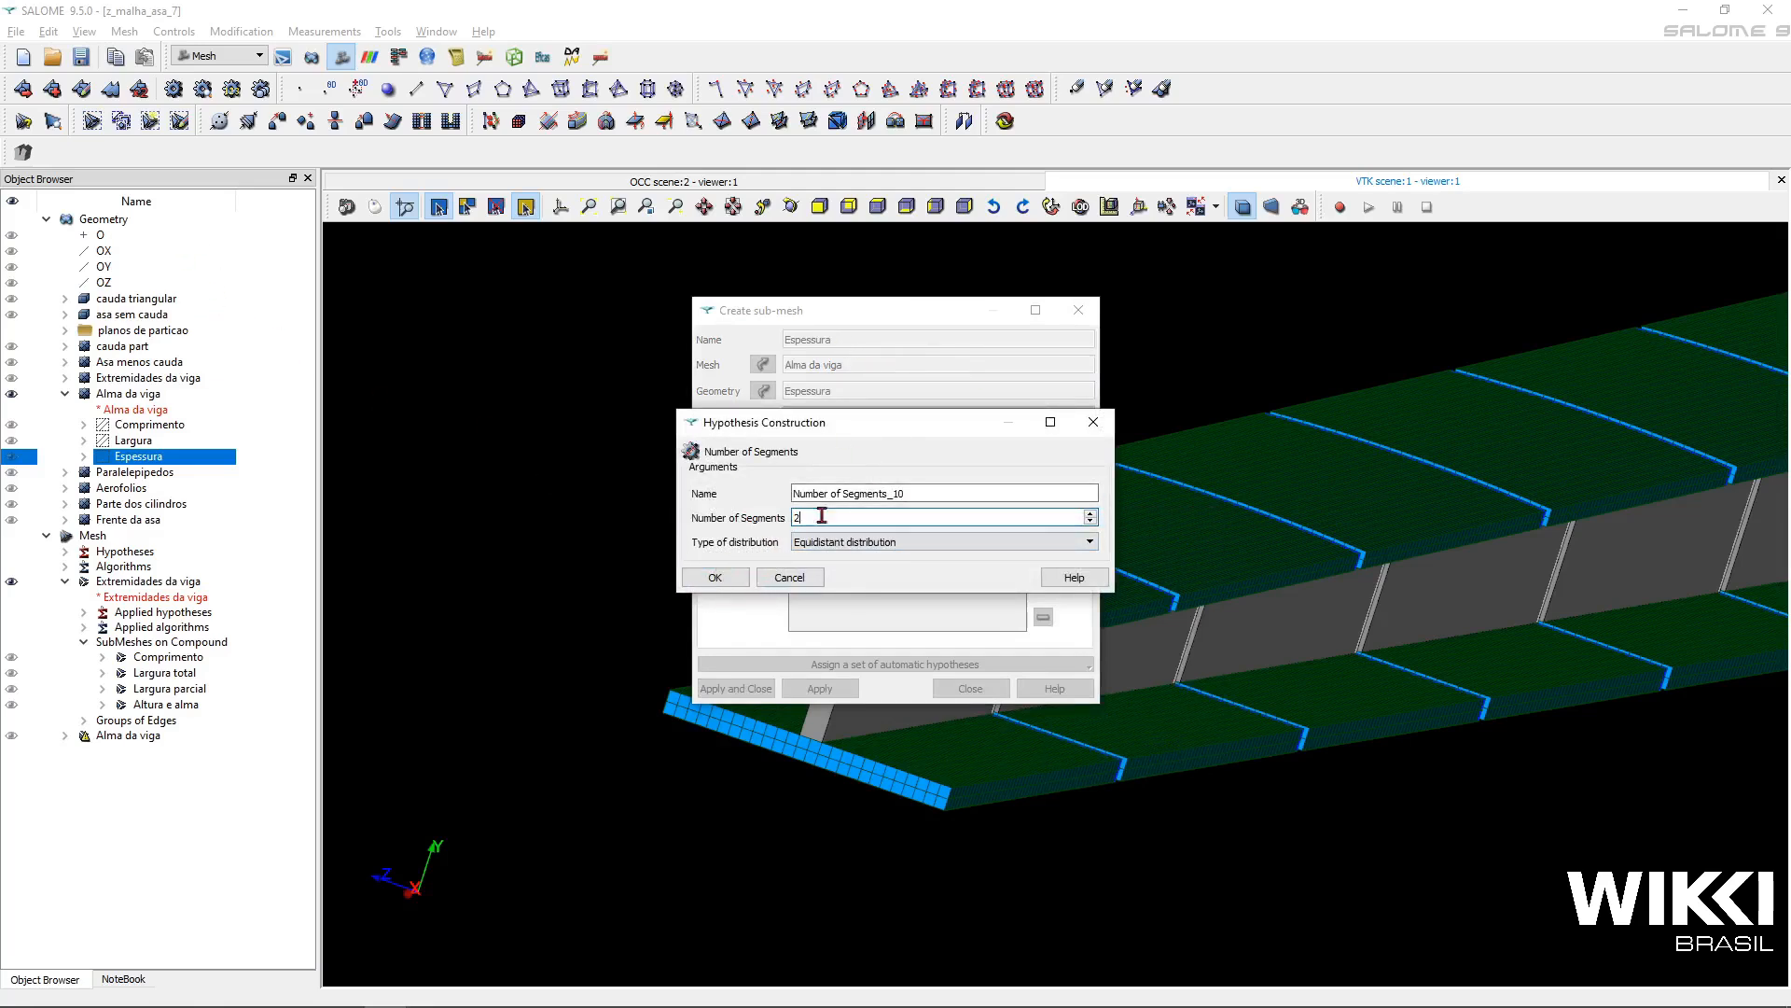
{"action": "left_click", "coordinate": [715, 577]}
{"action": "left_click", "coordinate": [737, 687]}
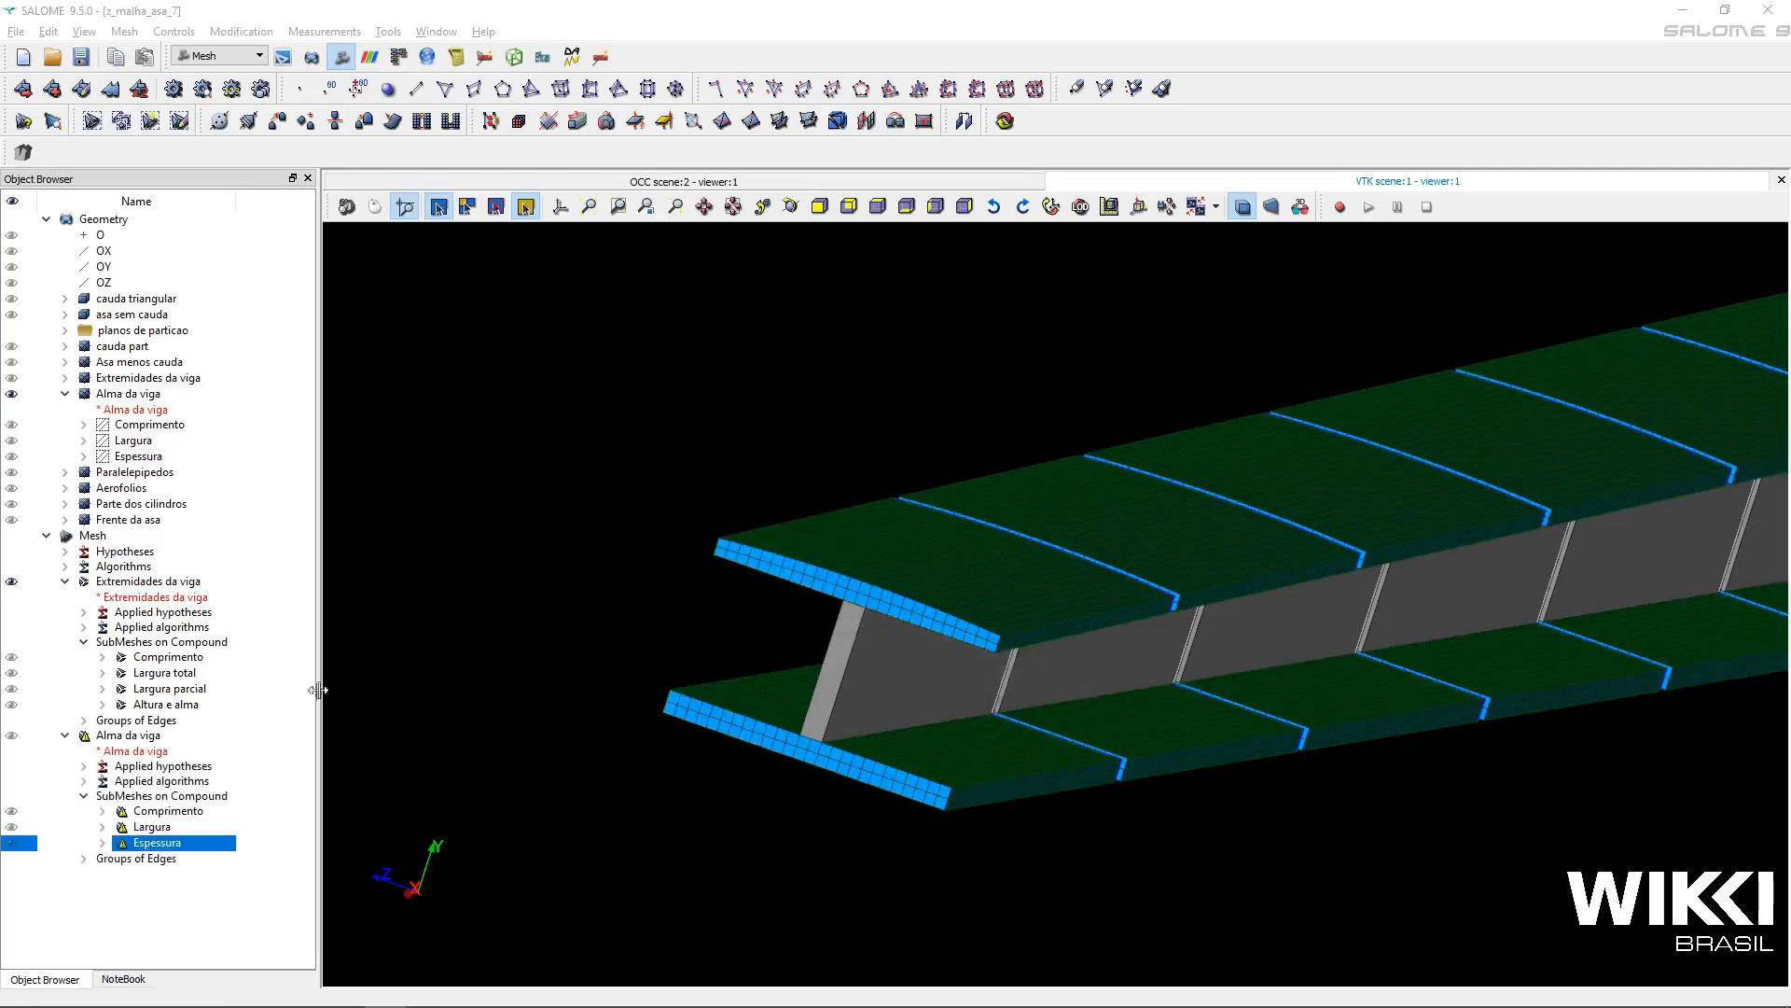
- Hide the Alma da viga geometry and compute the Alma da viga mesh
{"action": "left_click", "coordinate": [133, 736]}
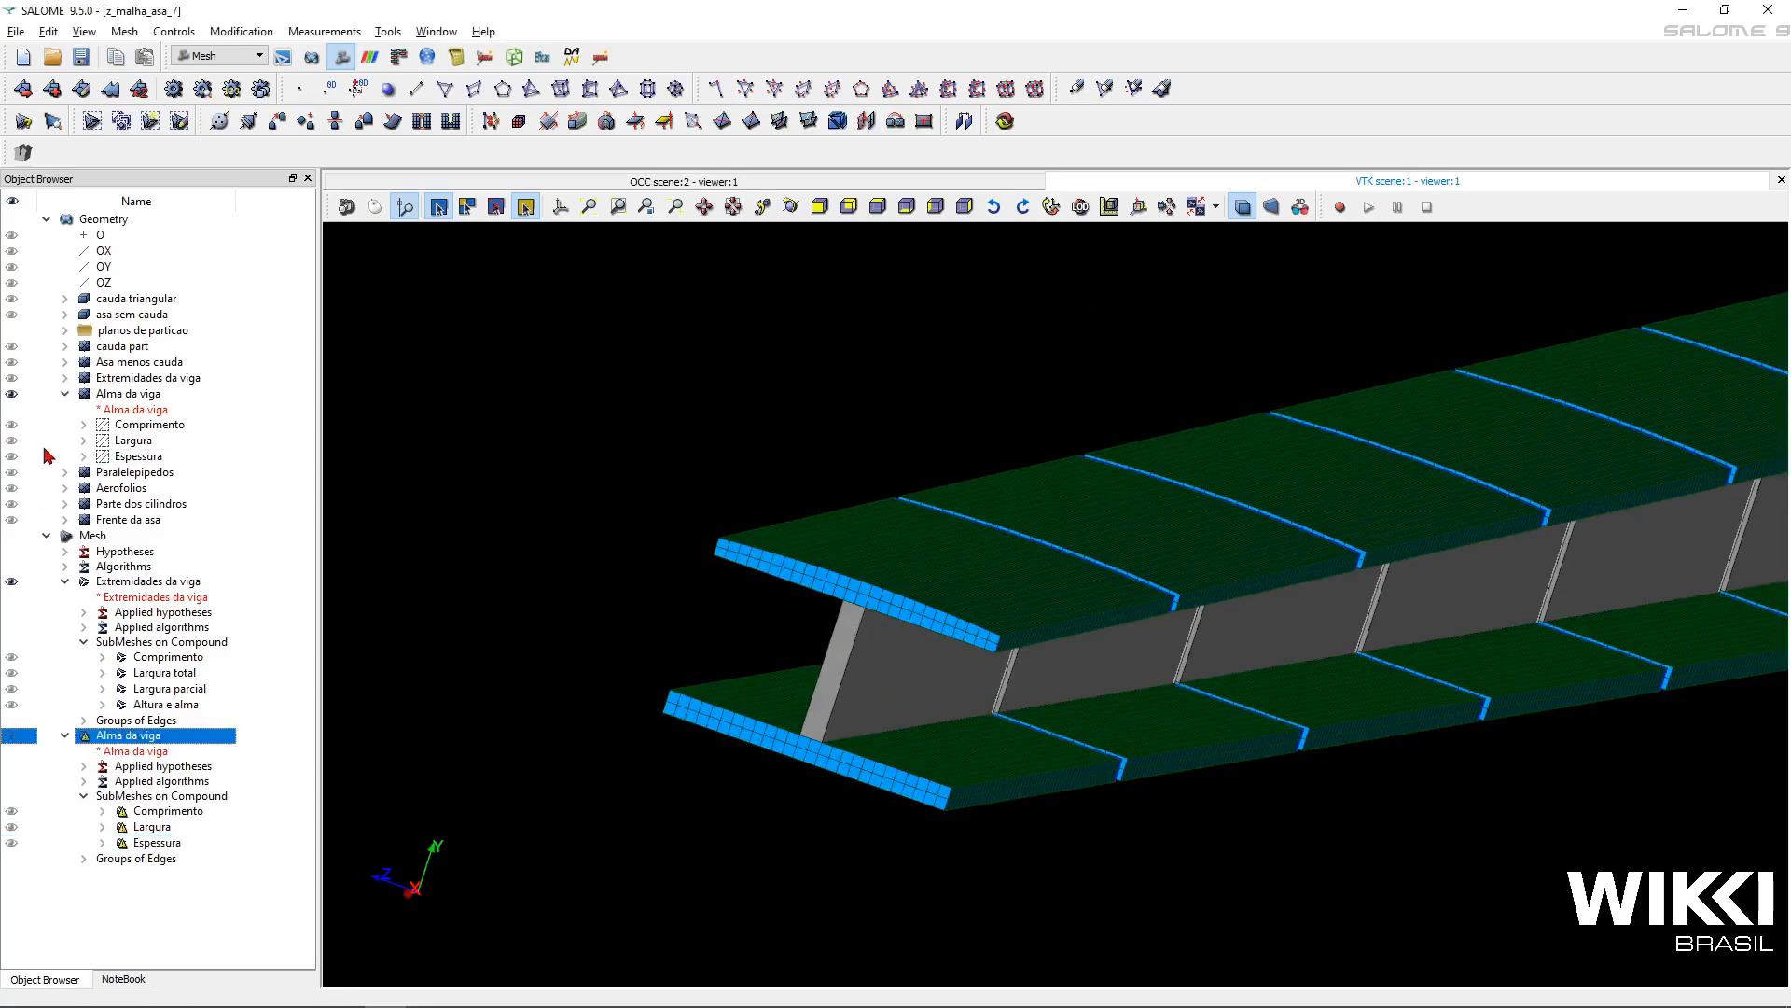
{"action": "left_click", "coordinate": [17, 396]}
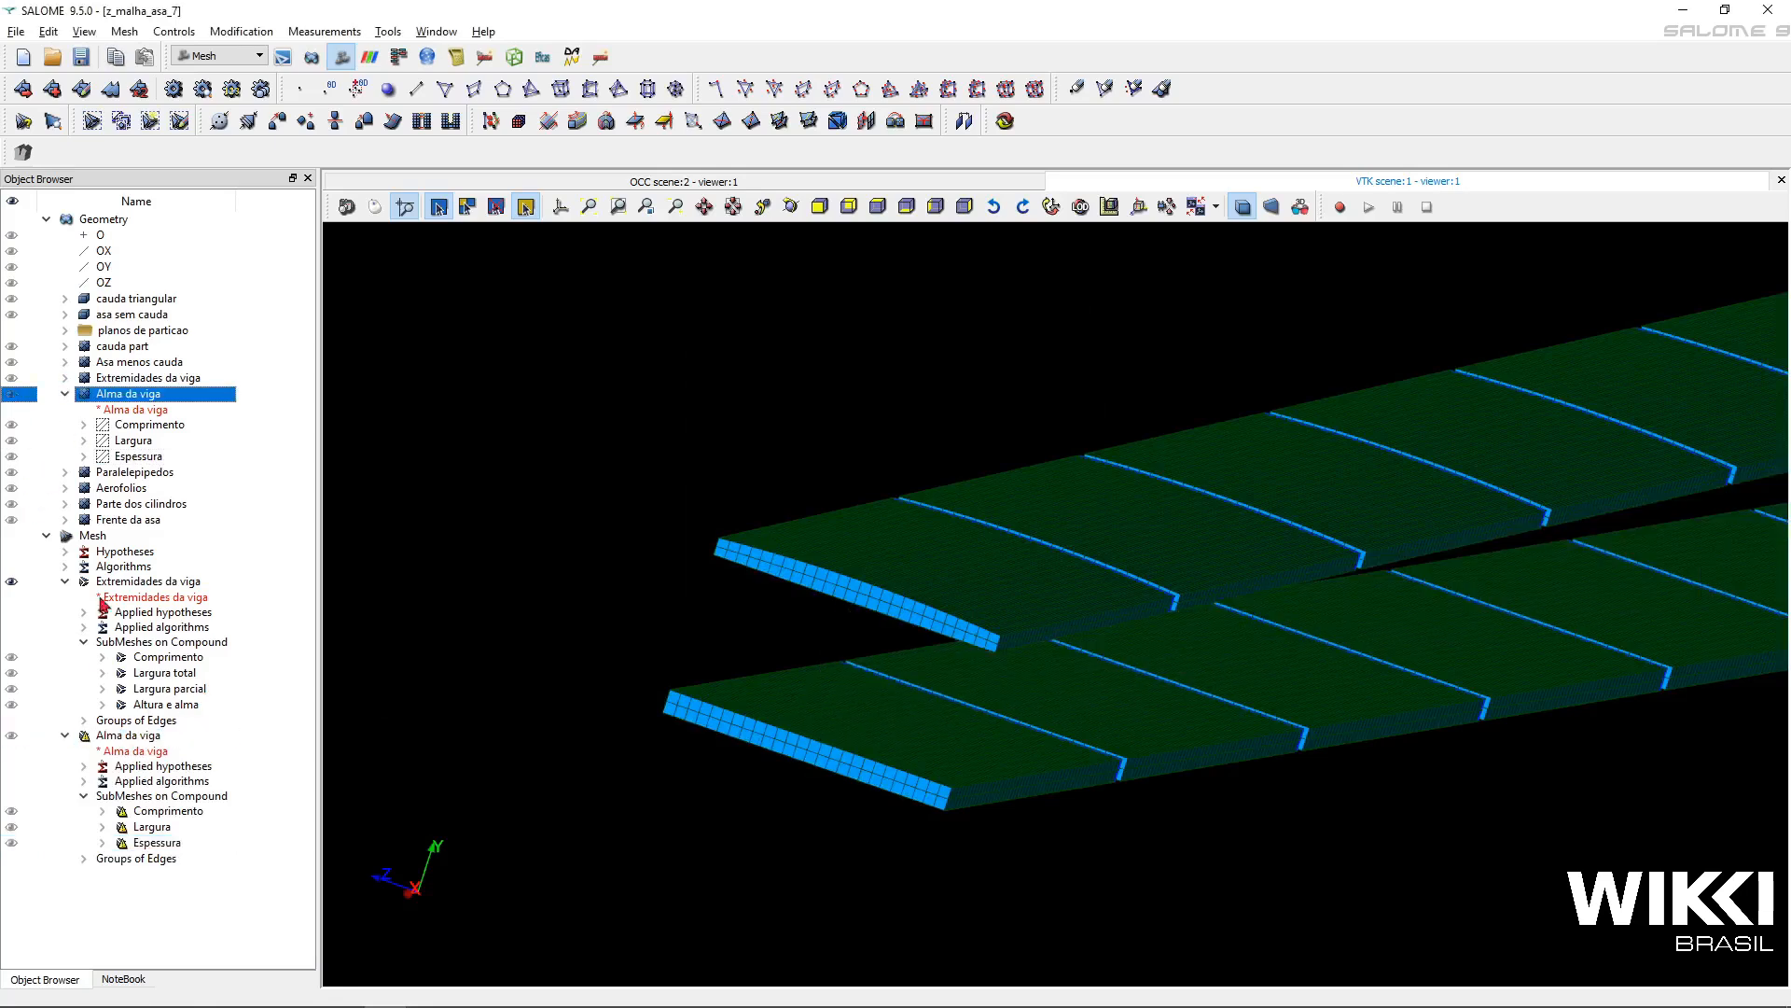
{"action": "left_click", "coordinate": [140, 736]}
{"action": "left_click", "coordinate": [174, 88]}
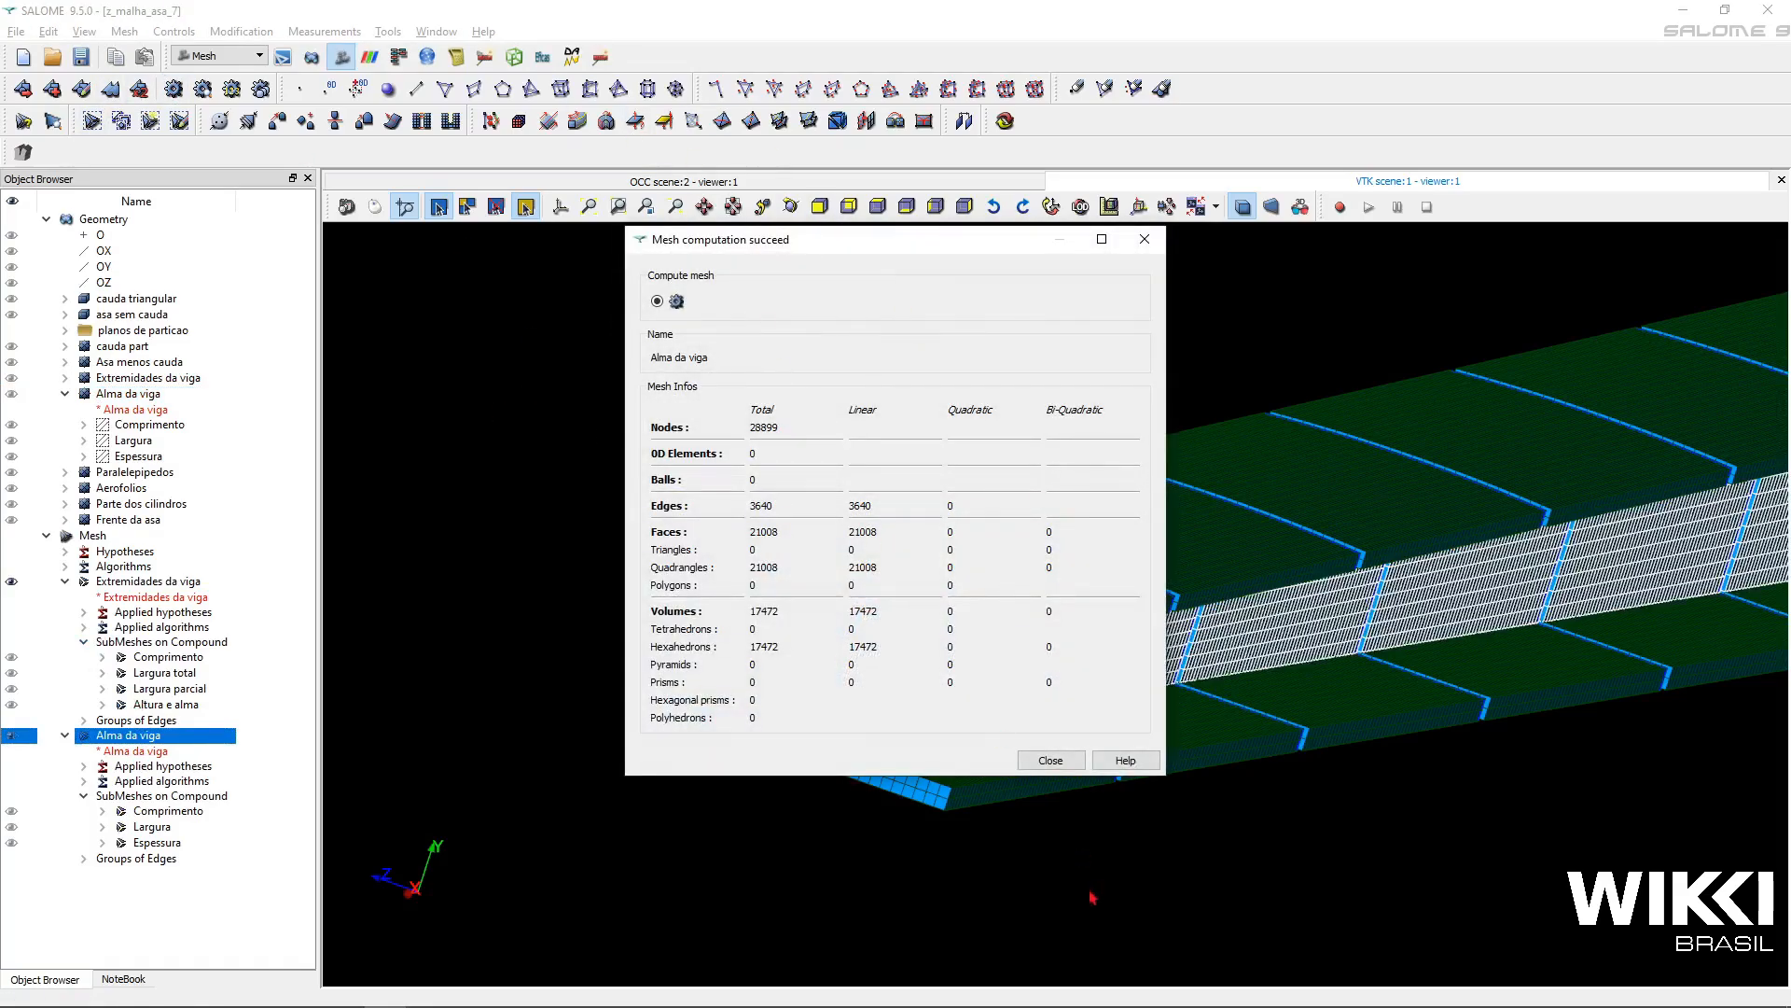
{"action": "left_click", "coordinate": [1051, 760]}
{"action": "scroll", "coordinate": [917, 687], "scroll_direction": "up", "scroll_amount": 5}
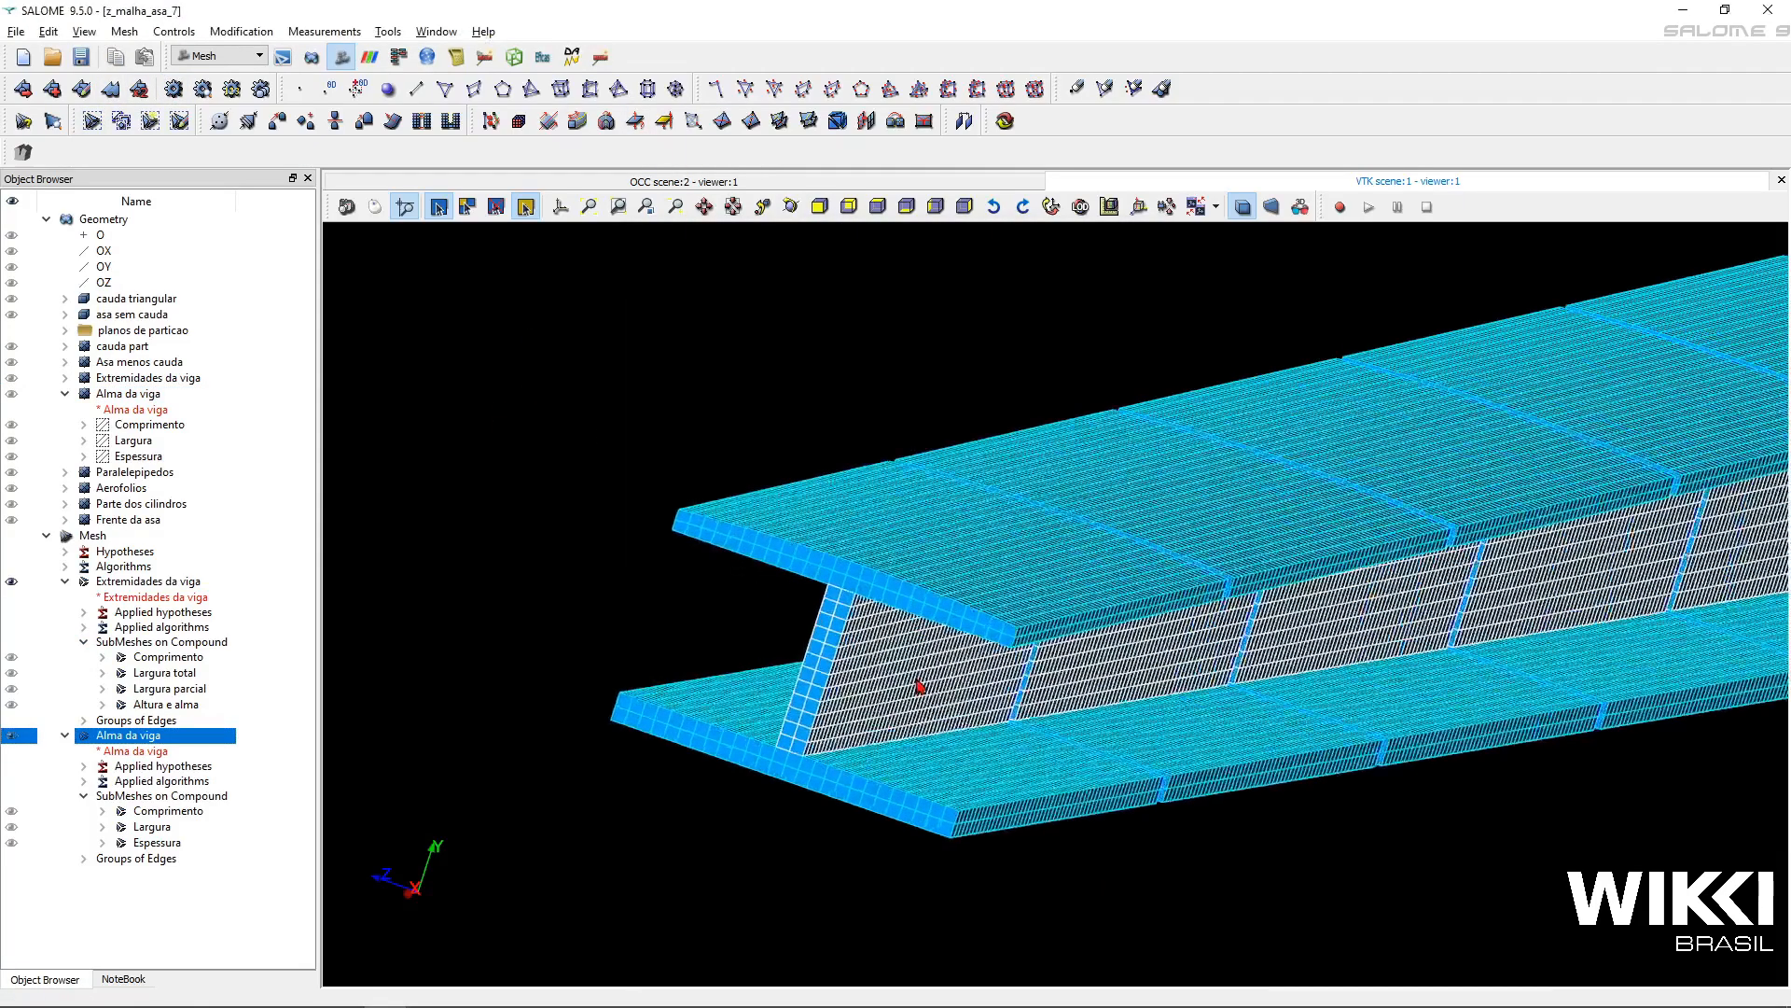
{"action": "scroll", "coordinate": [917, 687], "scroll_direction": "down", "scroll_amount": 4}
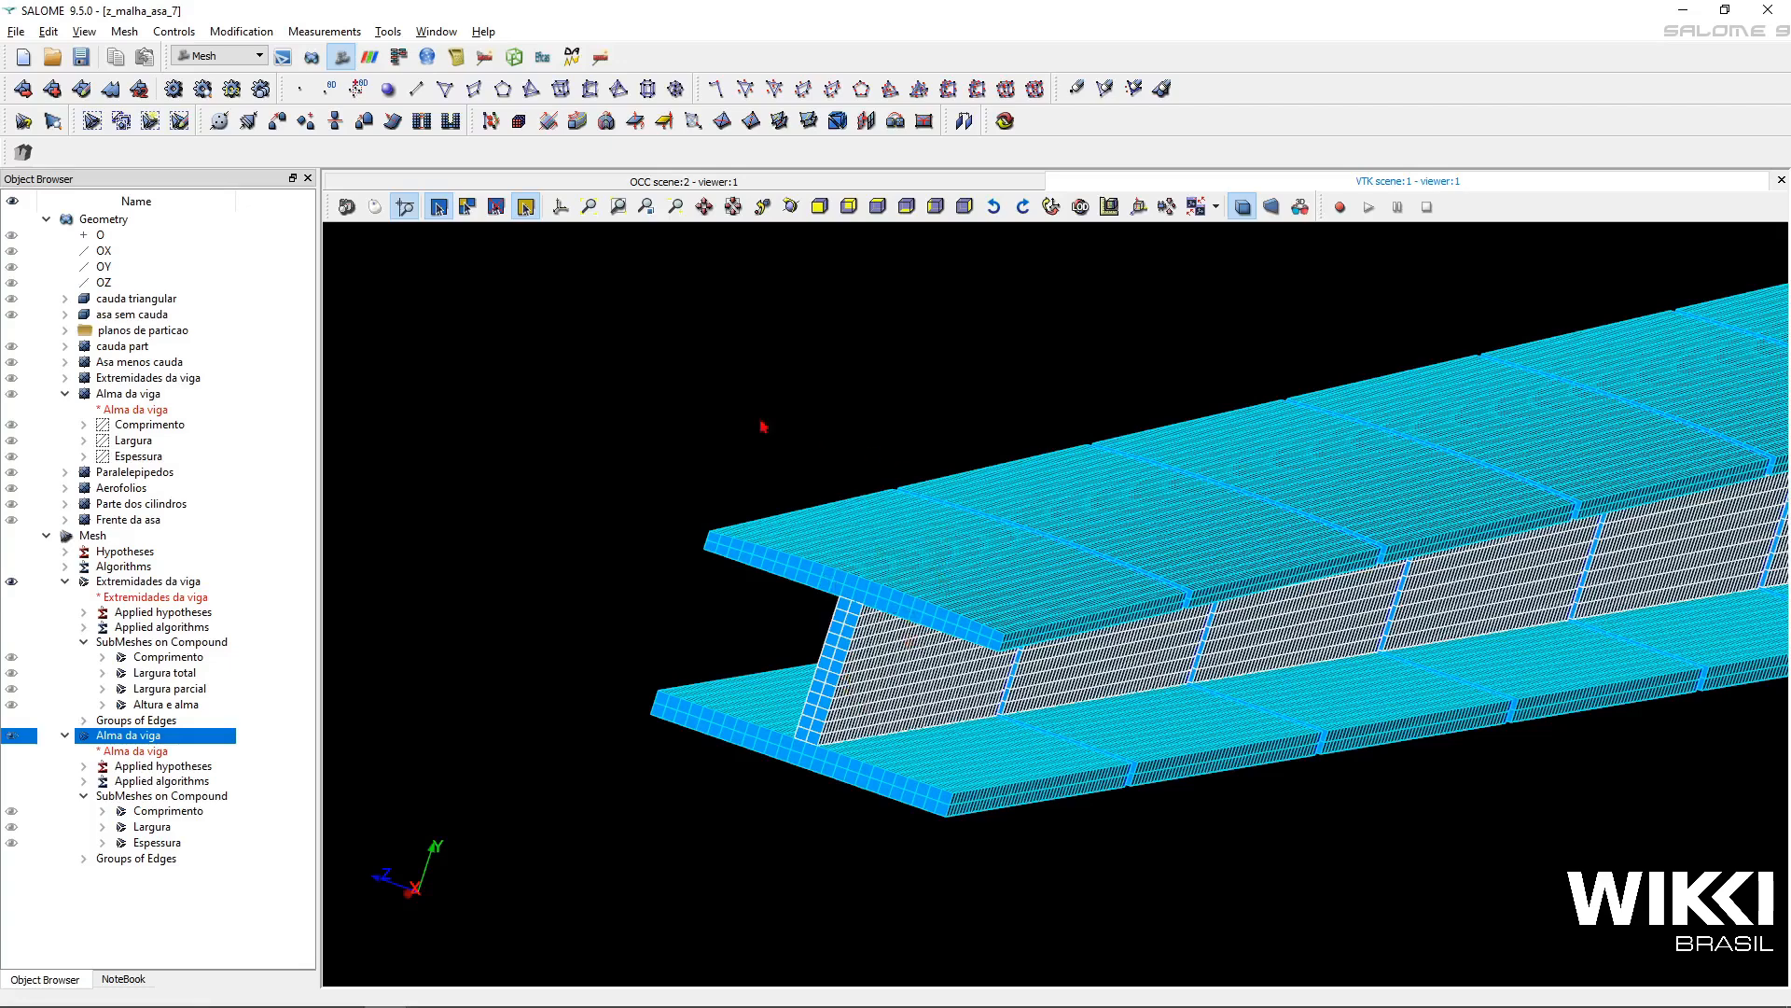
{"action": "left_click", "coordinate": [708, 397]}
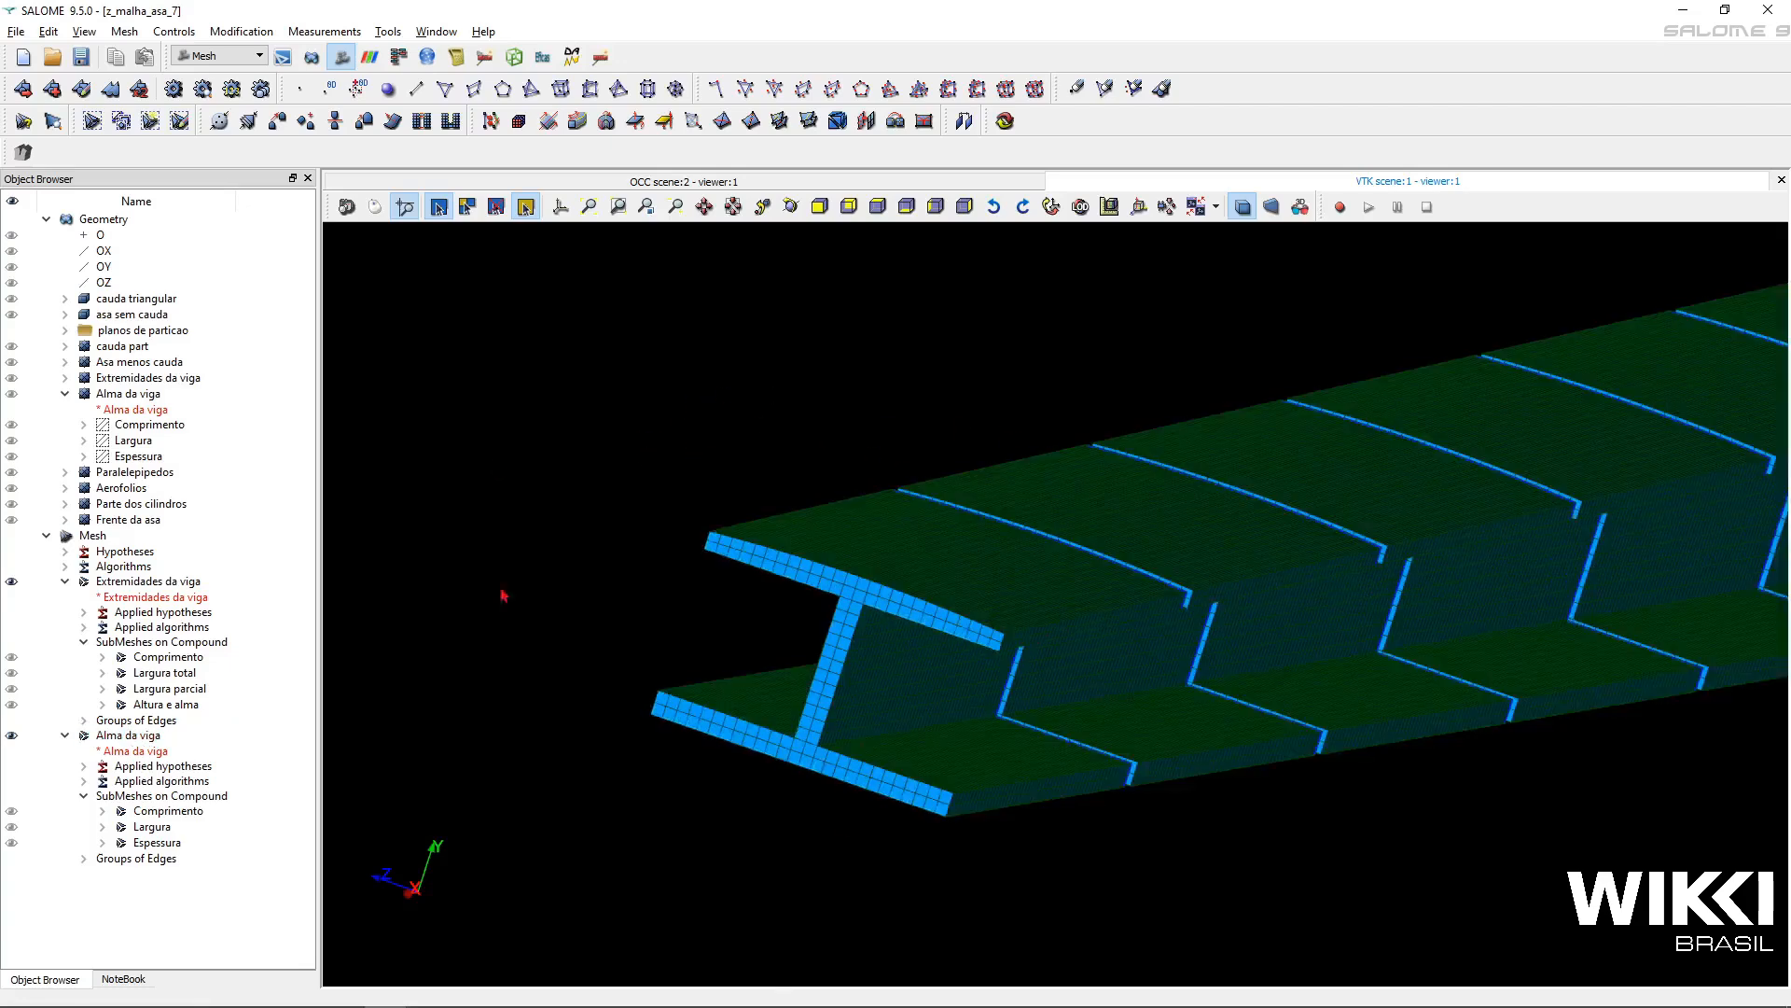